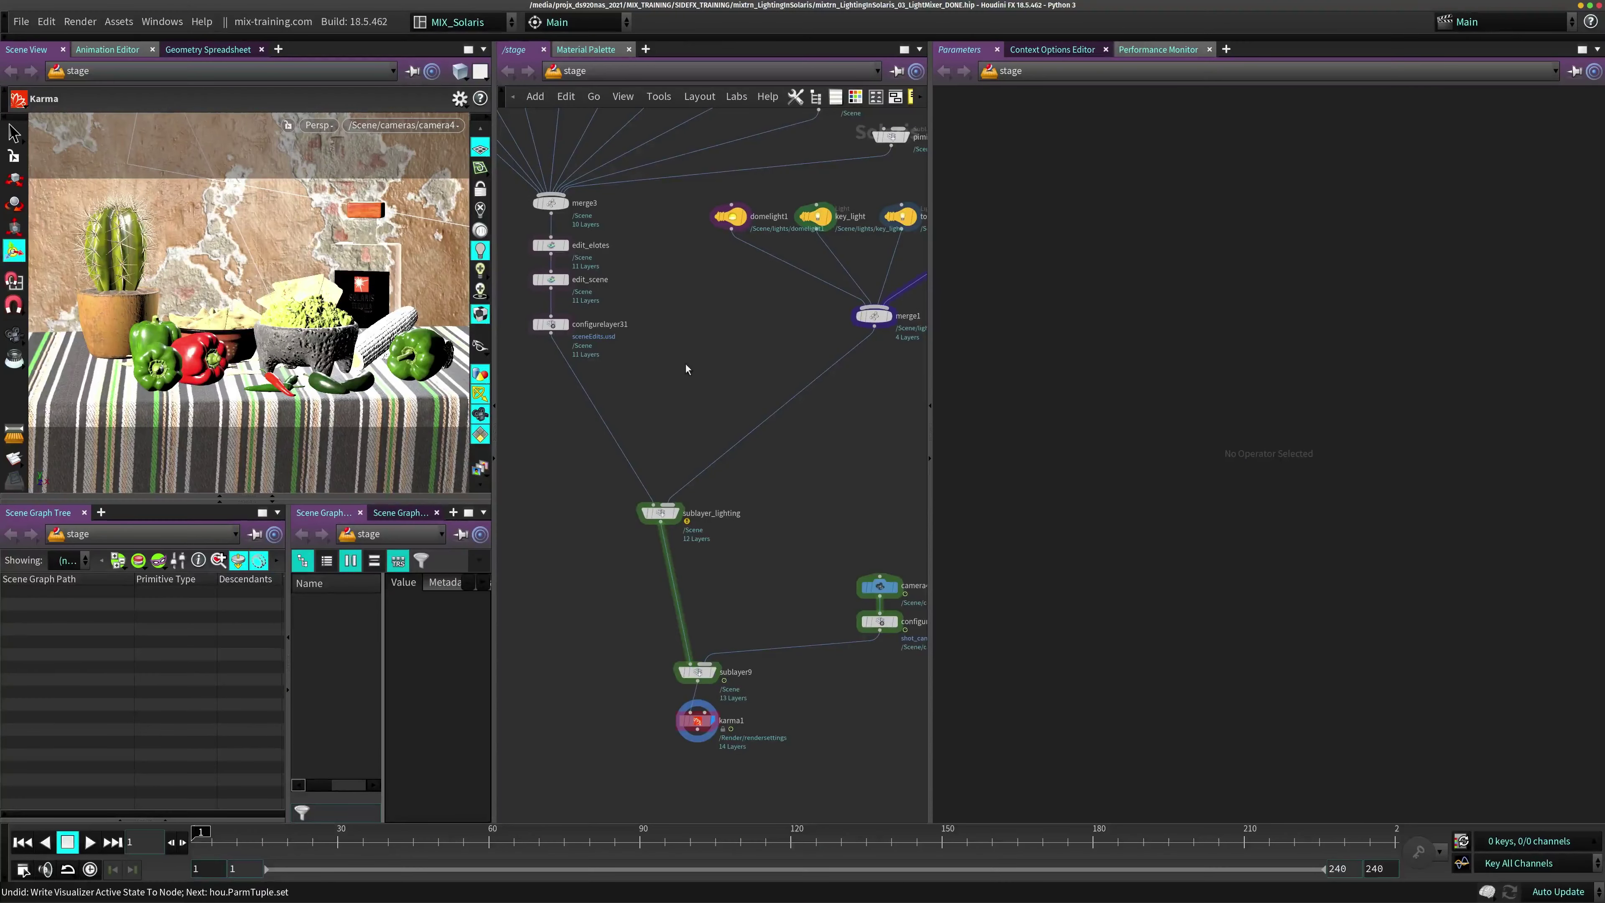
# Switch the viewport renderer to Karma for the view through camera4
pyautogui.moveTo(772, 362); pyautogui.dragTo(682, 432, button='middle')
pyautogui.moveTo(636, 338); pyautogui.dragTo(785, 303, button='middle')
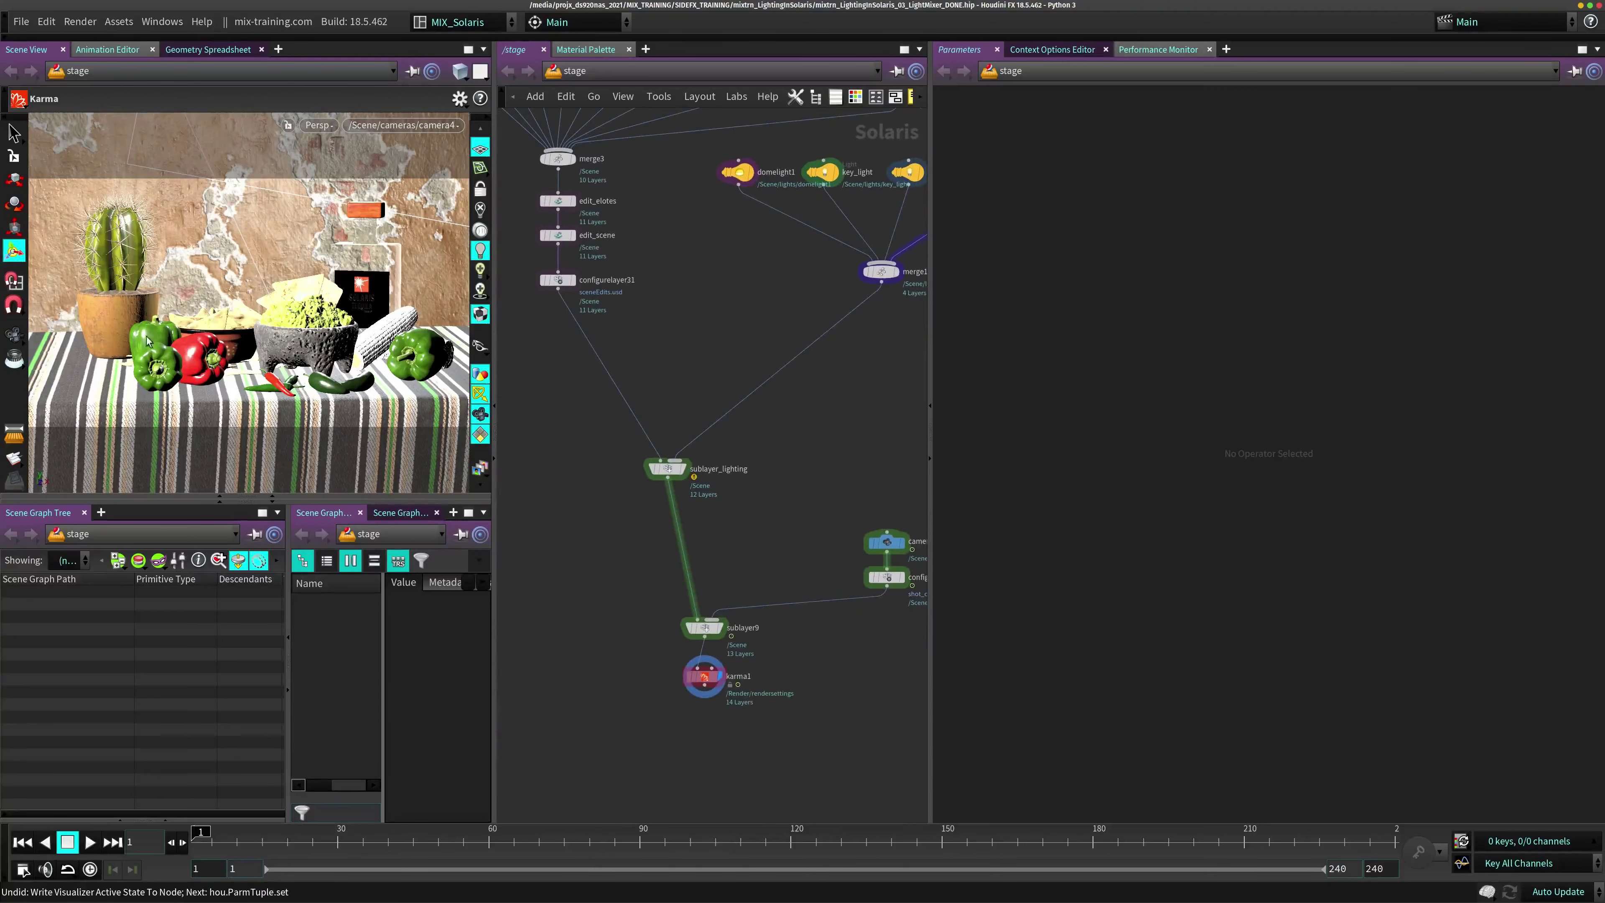
pyautogui.moveTo(834, 440); pyautogui.dragTo(822, 351, button='middle')
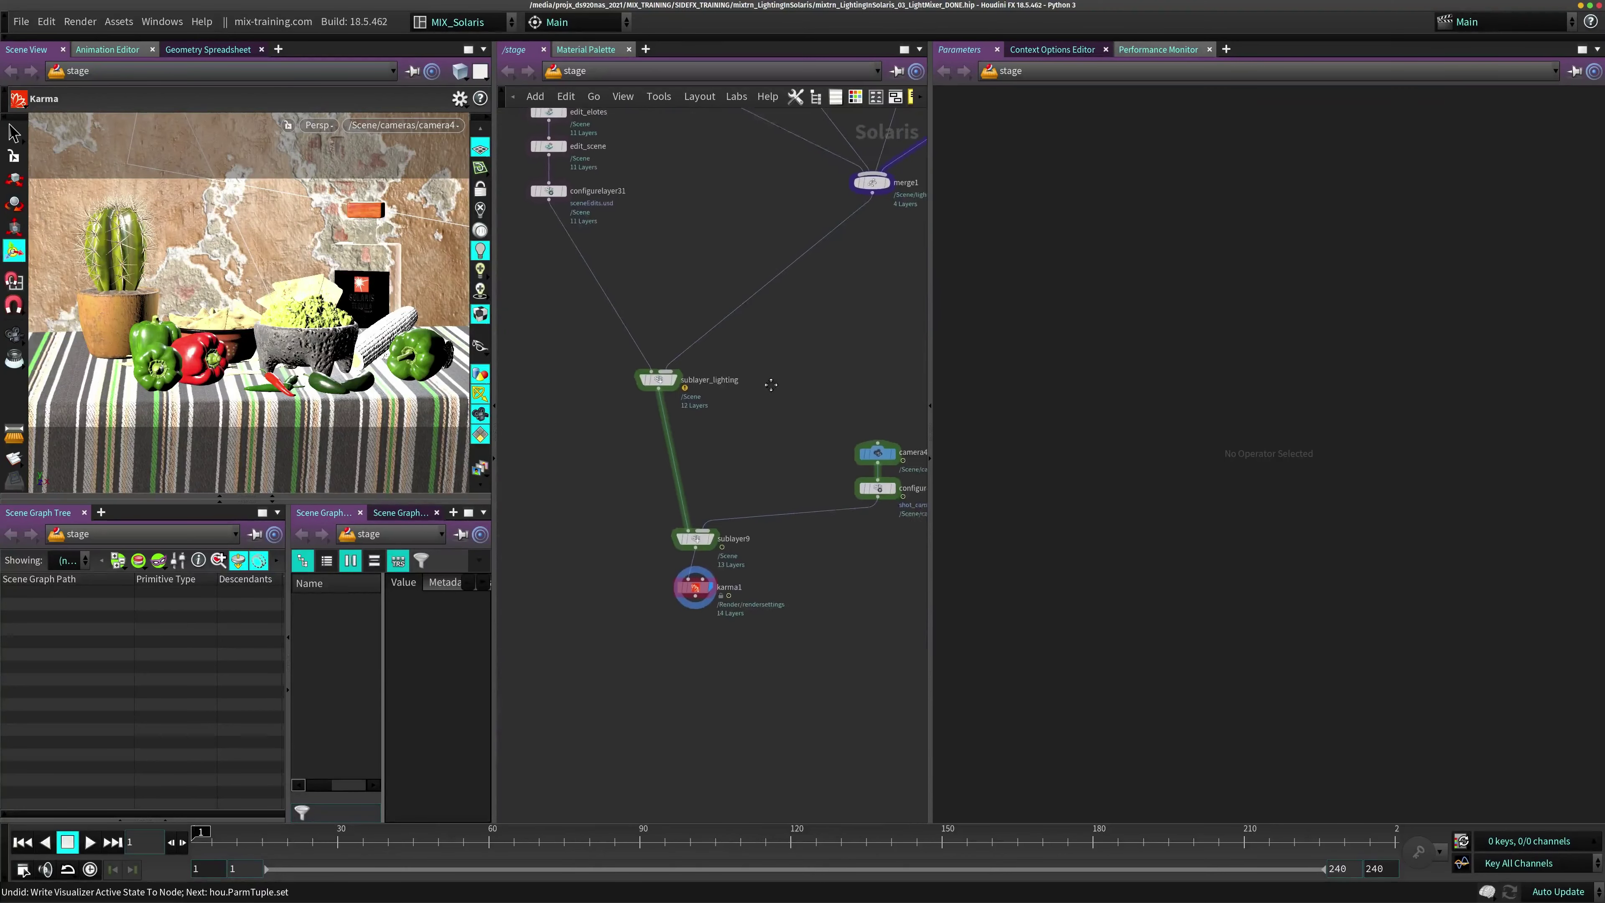
pyautogui.moveTo(792, 412); pyautogui.dragTo(674, 530, button='middle')
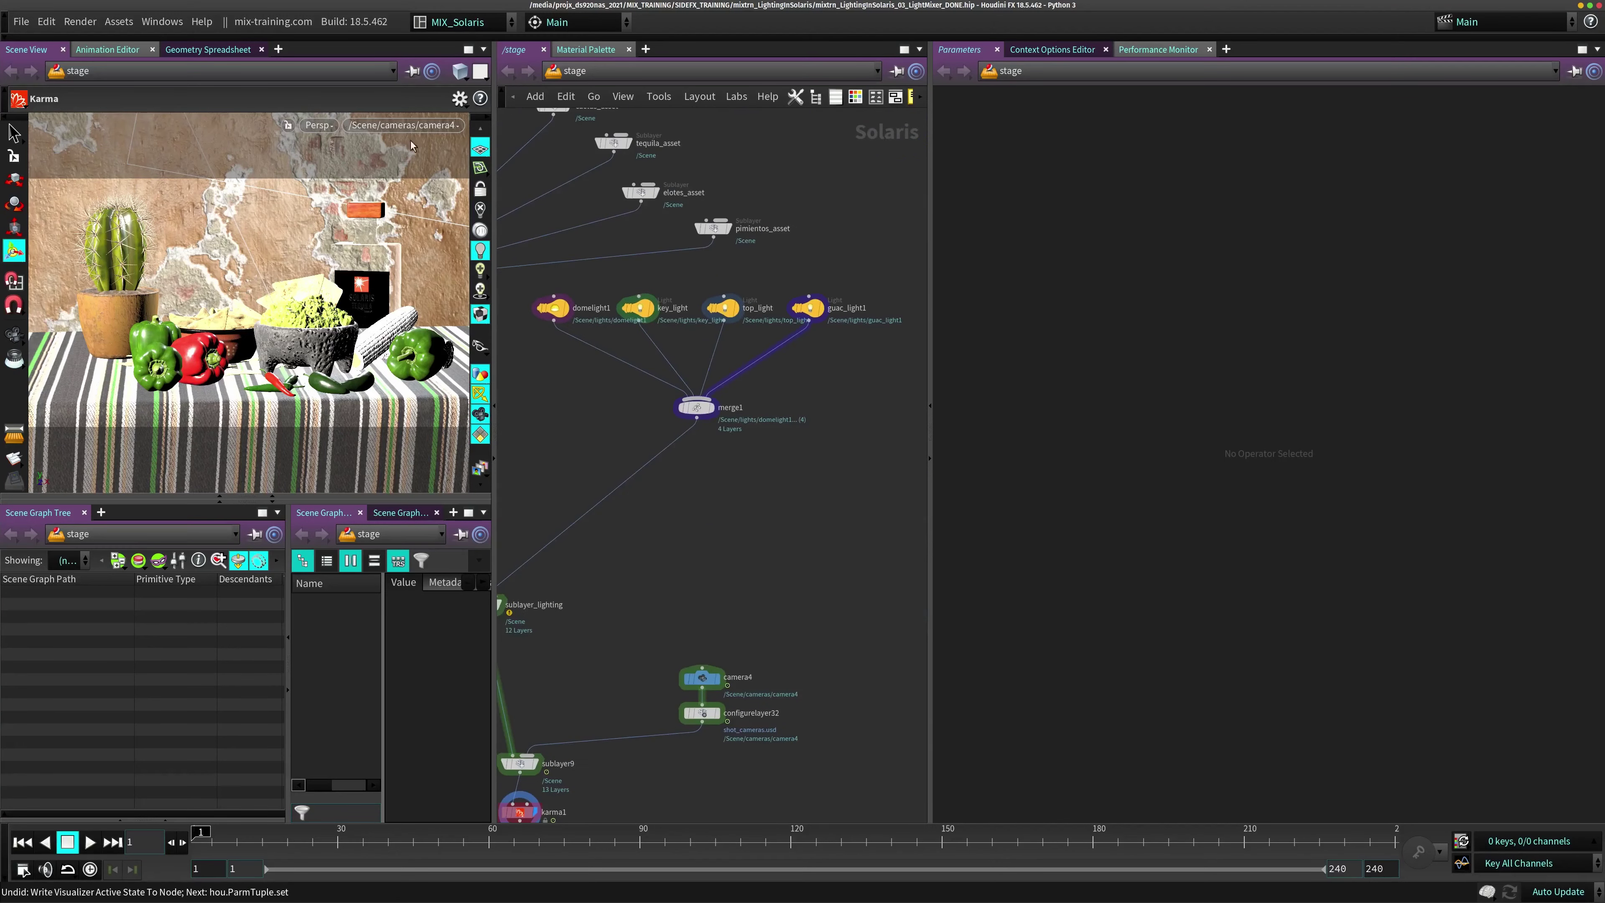
pyautogui.click(319, 124)
pyautogui.click(318, 221)
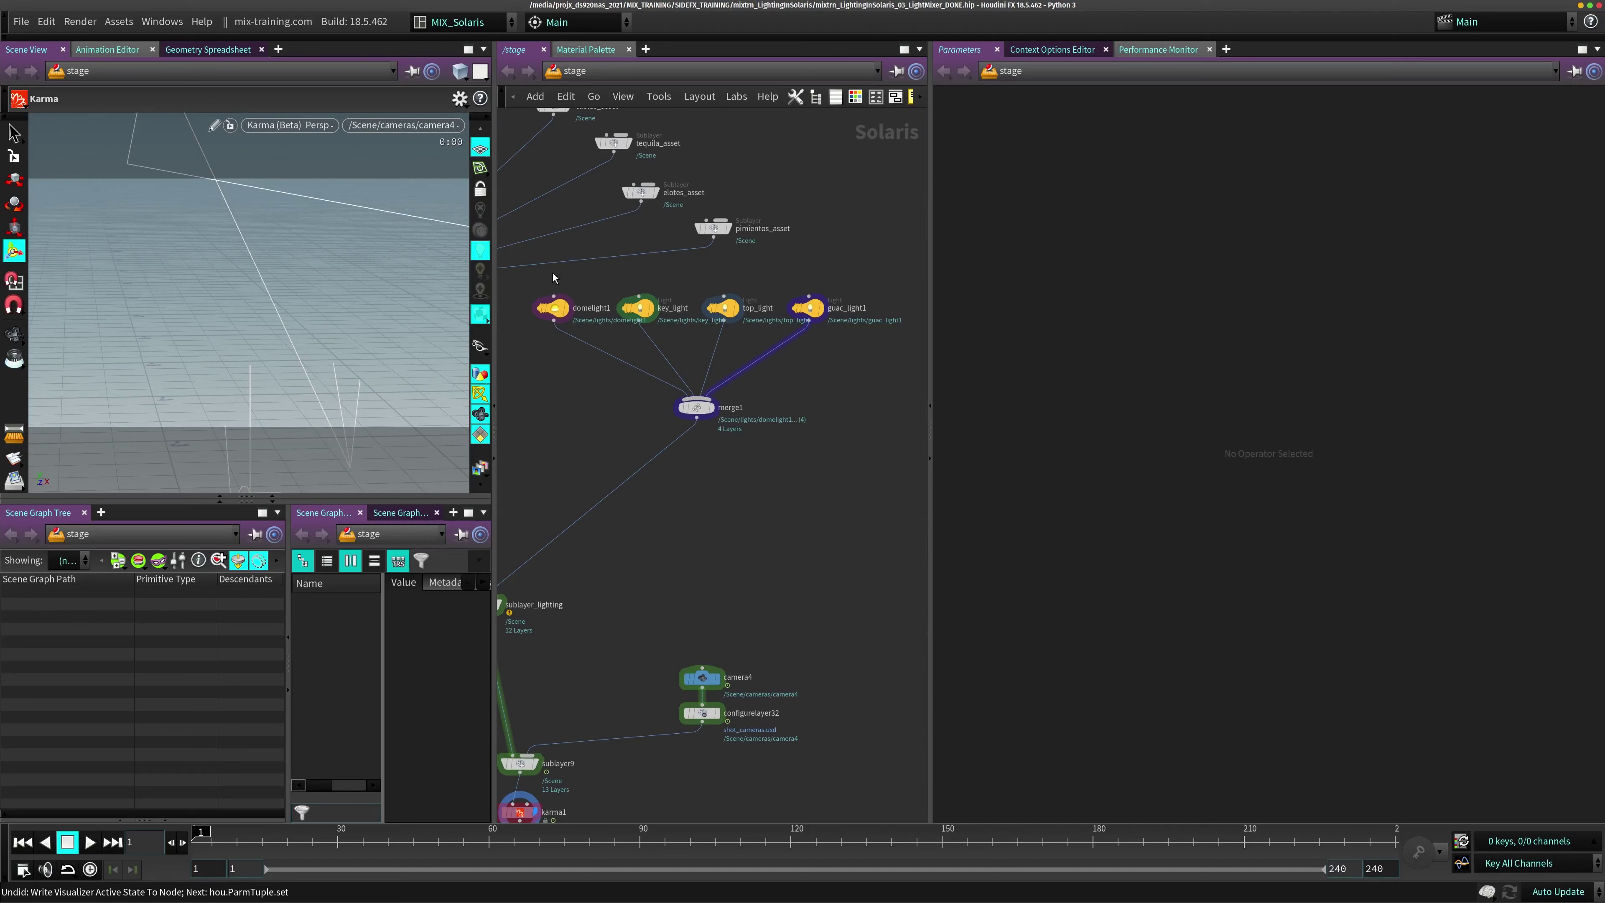
# Review the parameters of domelight1, key_light, top_light and guac_light1 one after another
pyautogui.click(553, 308)
pyautogui.click(638, 308)
pyautogui.click(722, 308)
pyautogui.click(807, 308)
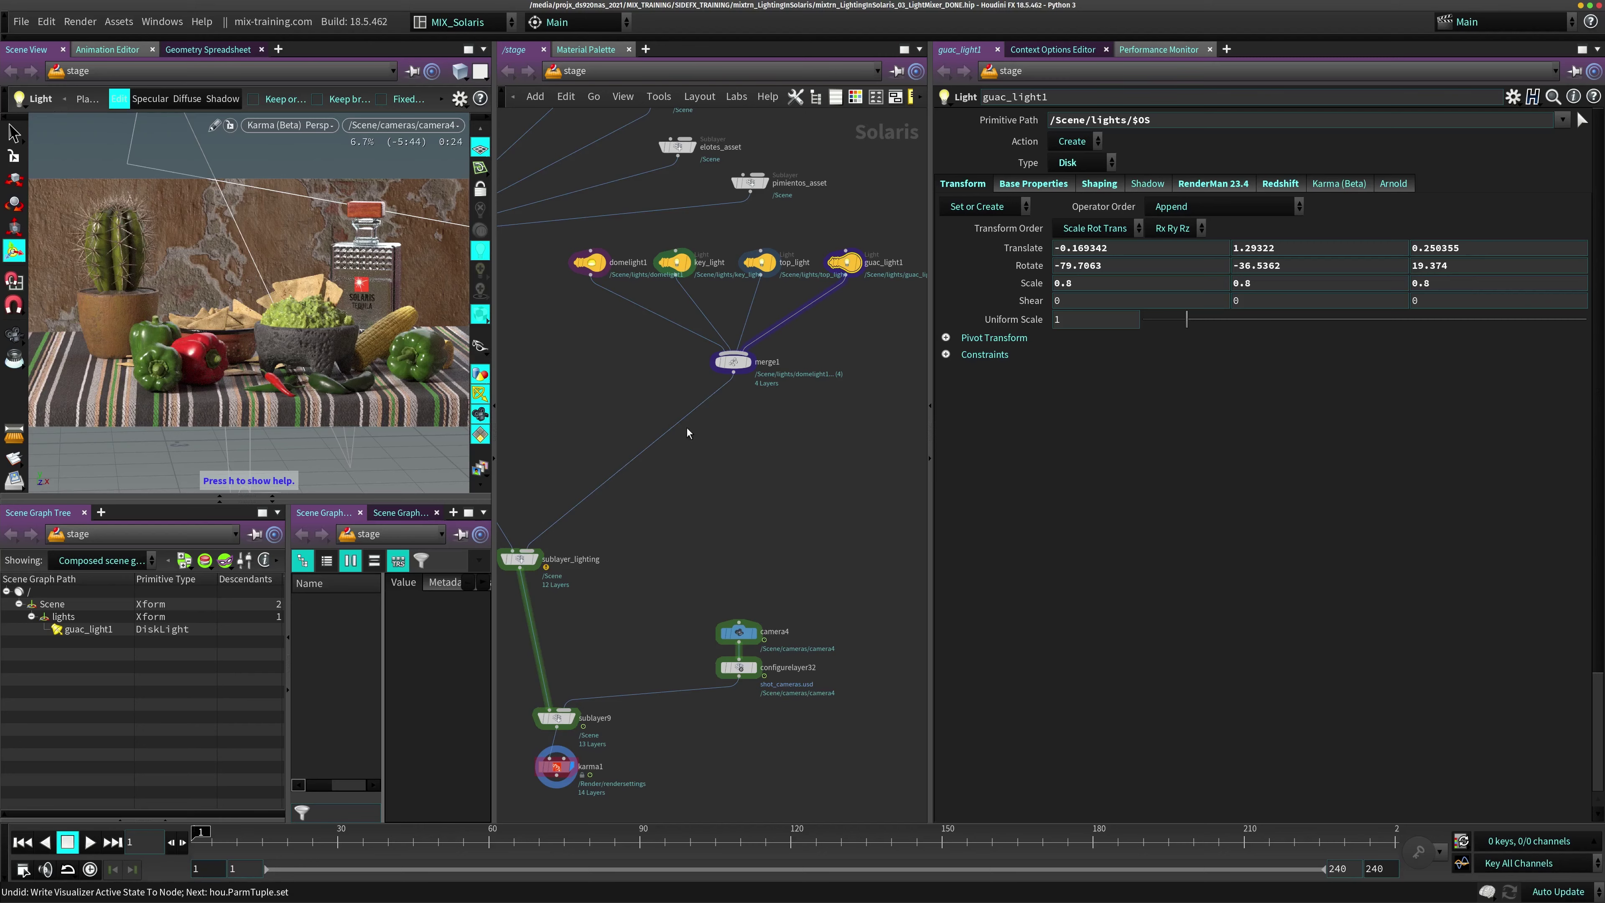
pyautogui.moveTo(771, 451); pyautogui.dragTo(701, 460, button='middle')
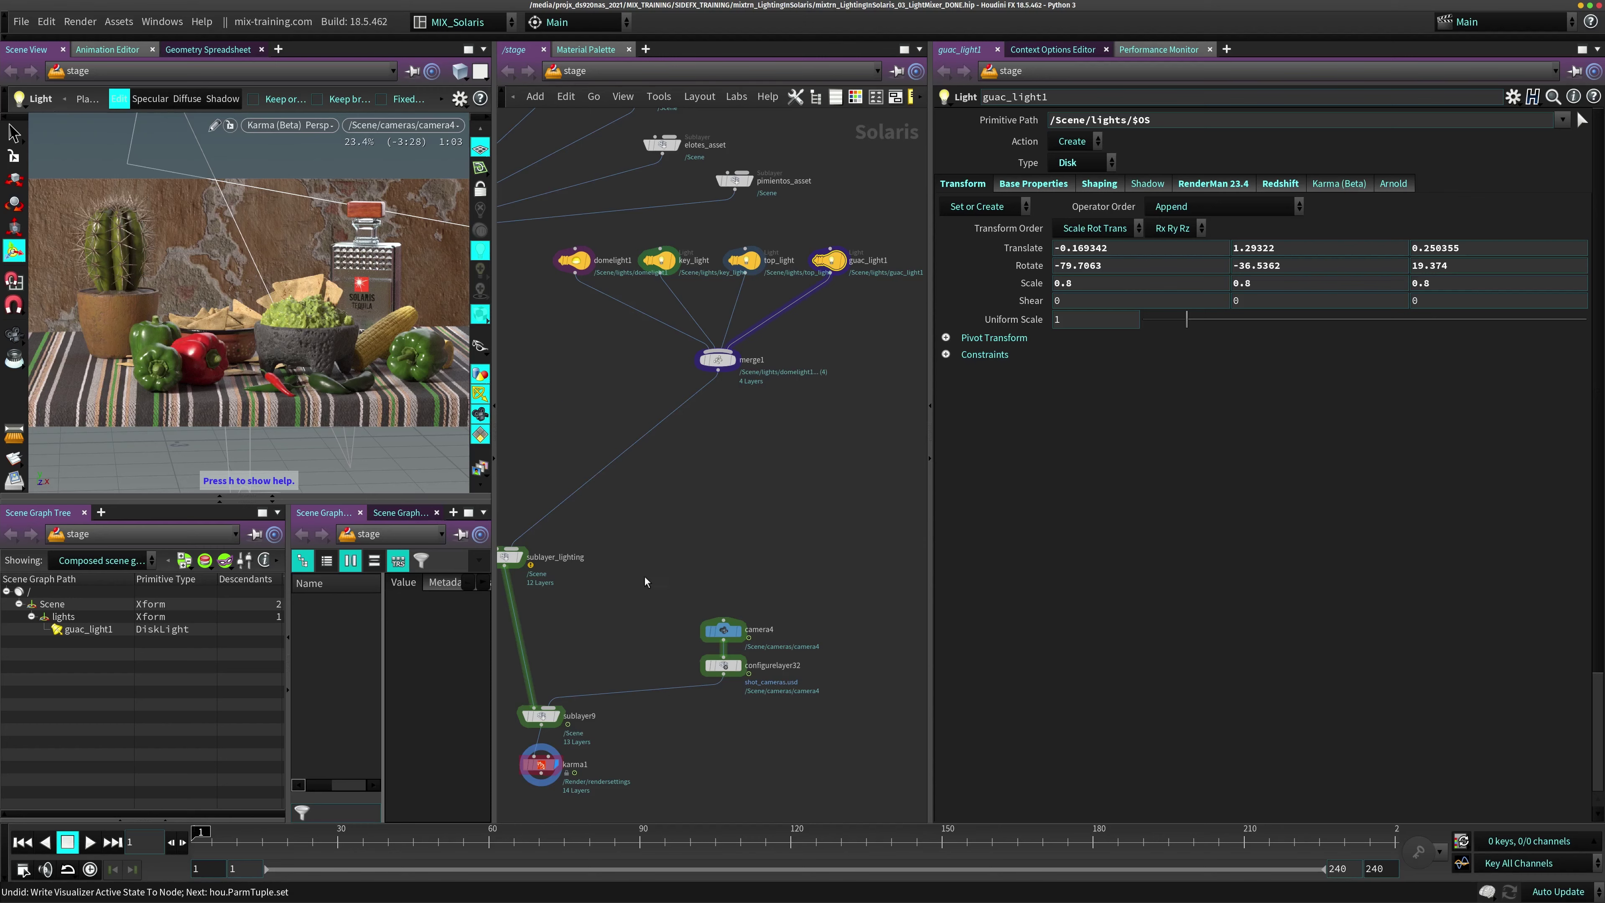
# Insert a Light Mixer node between merge1 and the sublayer_lighting node
pyautogui.scroll(-3, 632, 601)
pyautogui.click(591, 682)
pyautogui.keyDown('ctrl'); pyautogui.middleClick(1083, 438); pyautogui.keyUp('ctrl')
pyautogui.moveTo(693, 320); pyautogui.dragTo(694, 471, button='middle')
pyautogui.click(728, 401)
pyautogui.press('Tab')
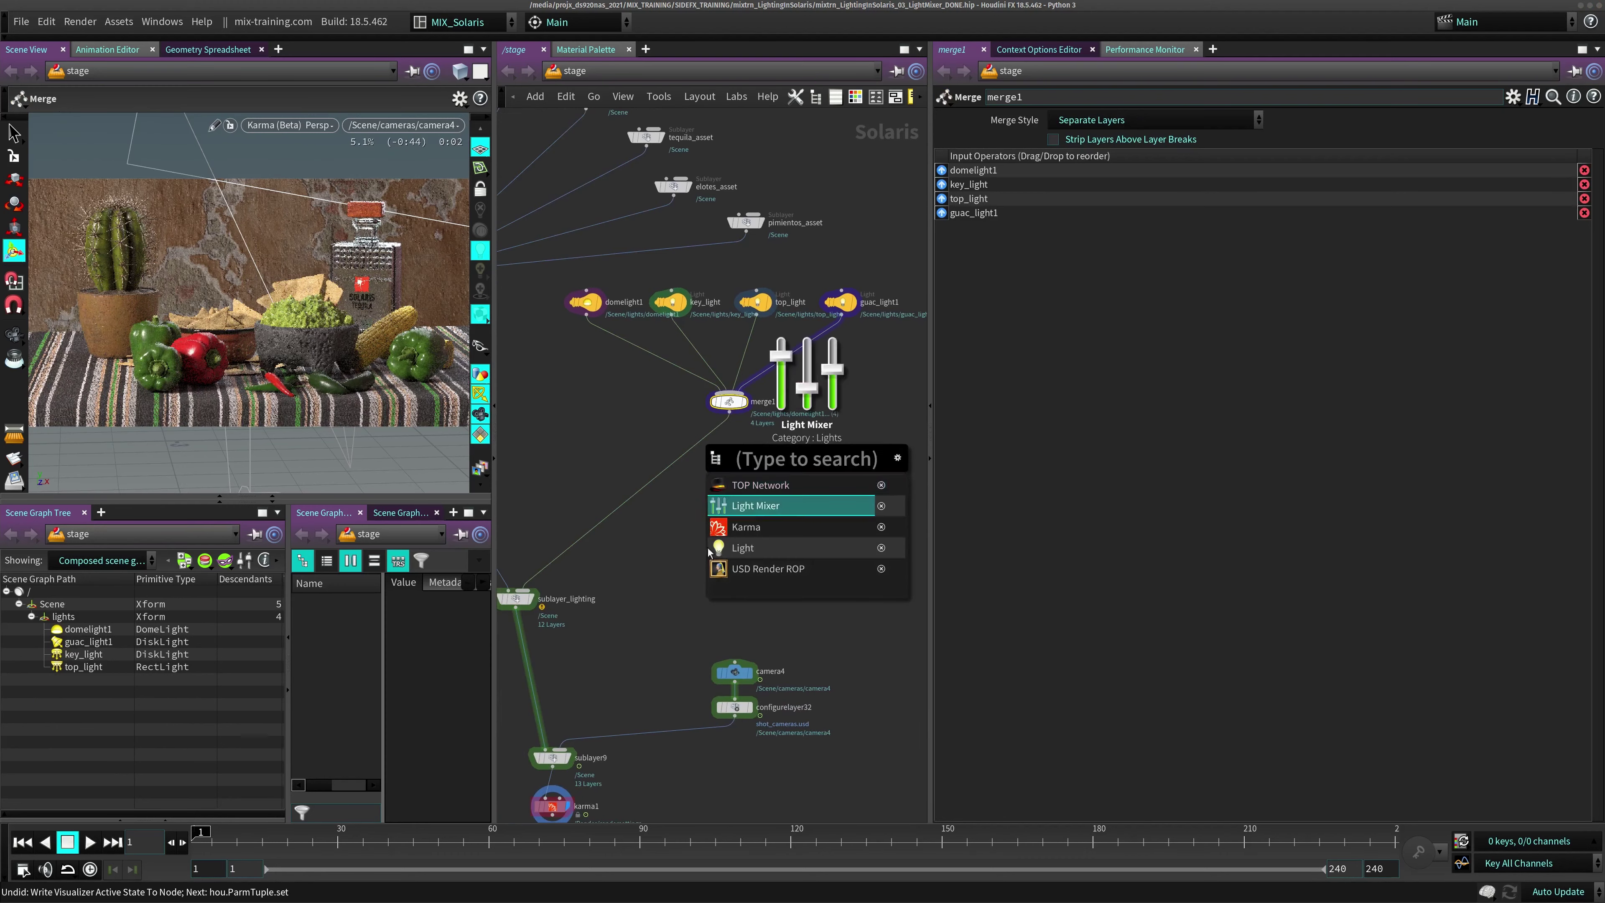
pyautogui.press('Return')
pyautogui.click(729, 451)
pyautogui.moveTo(729, 451); pyautogui.dragTo(757, 343, button='middle')
# Display the karma1 node's output and look through /Scene/cameras/camera4 in the viewport
pyautogui.click(581, 703)
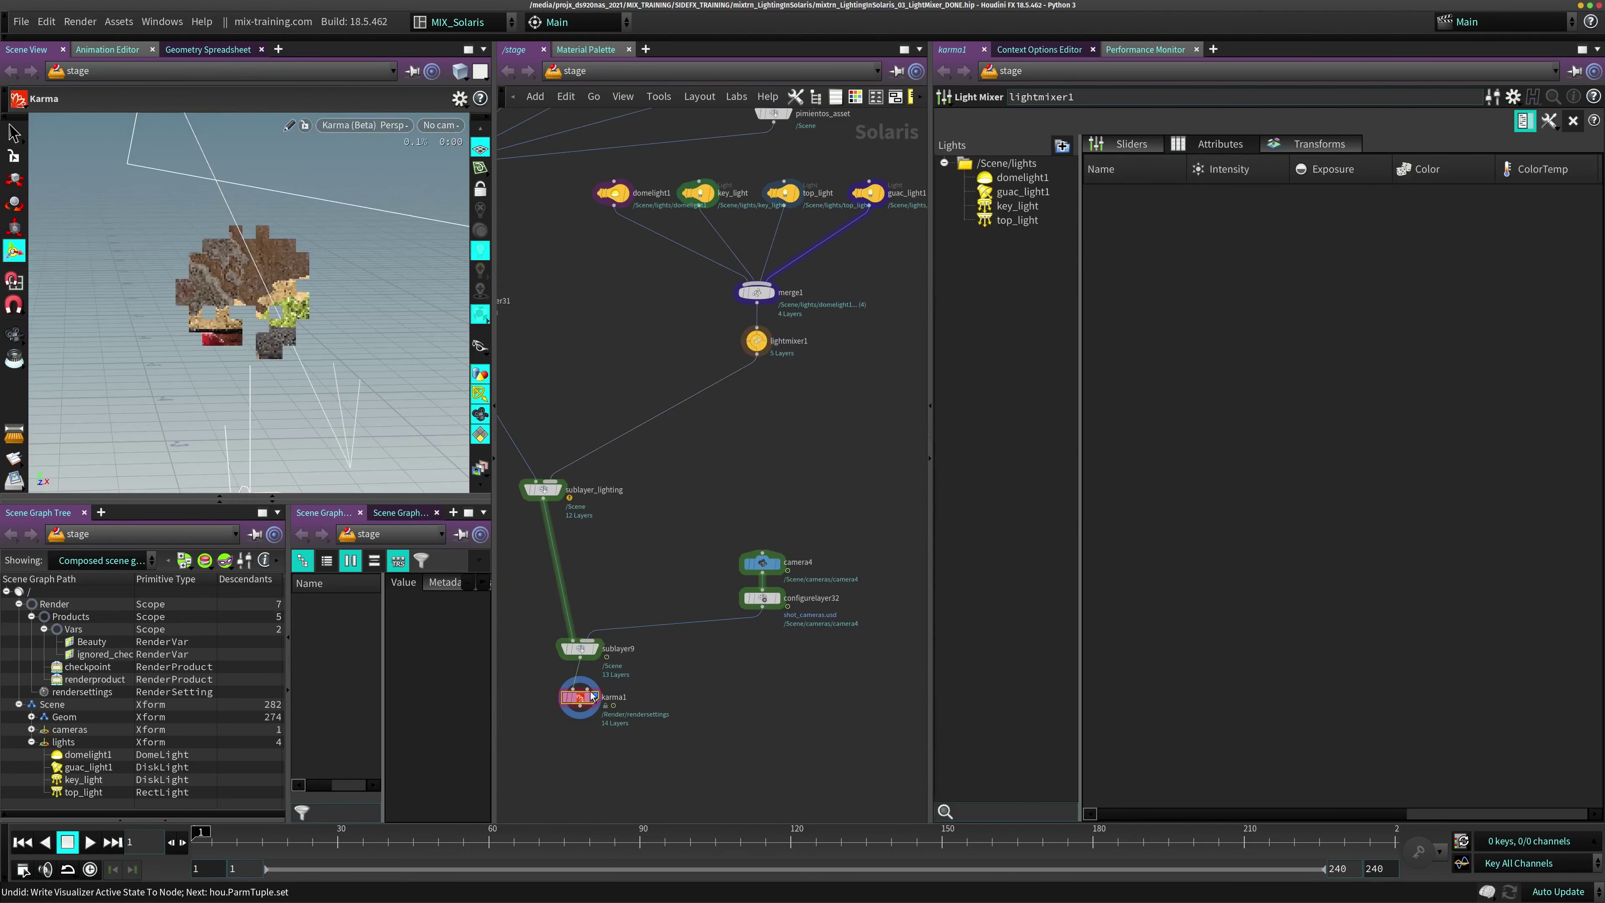
pyautogui.click(580, 703)
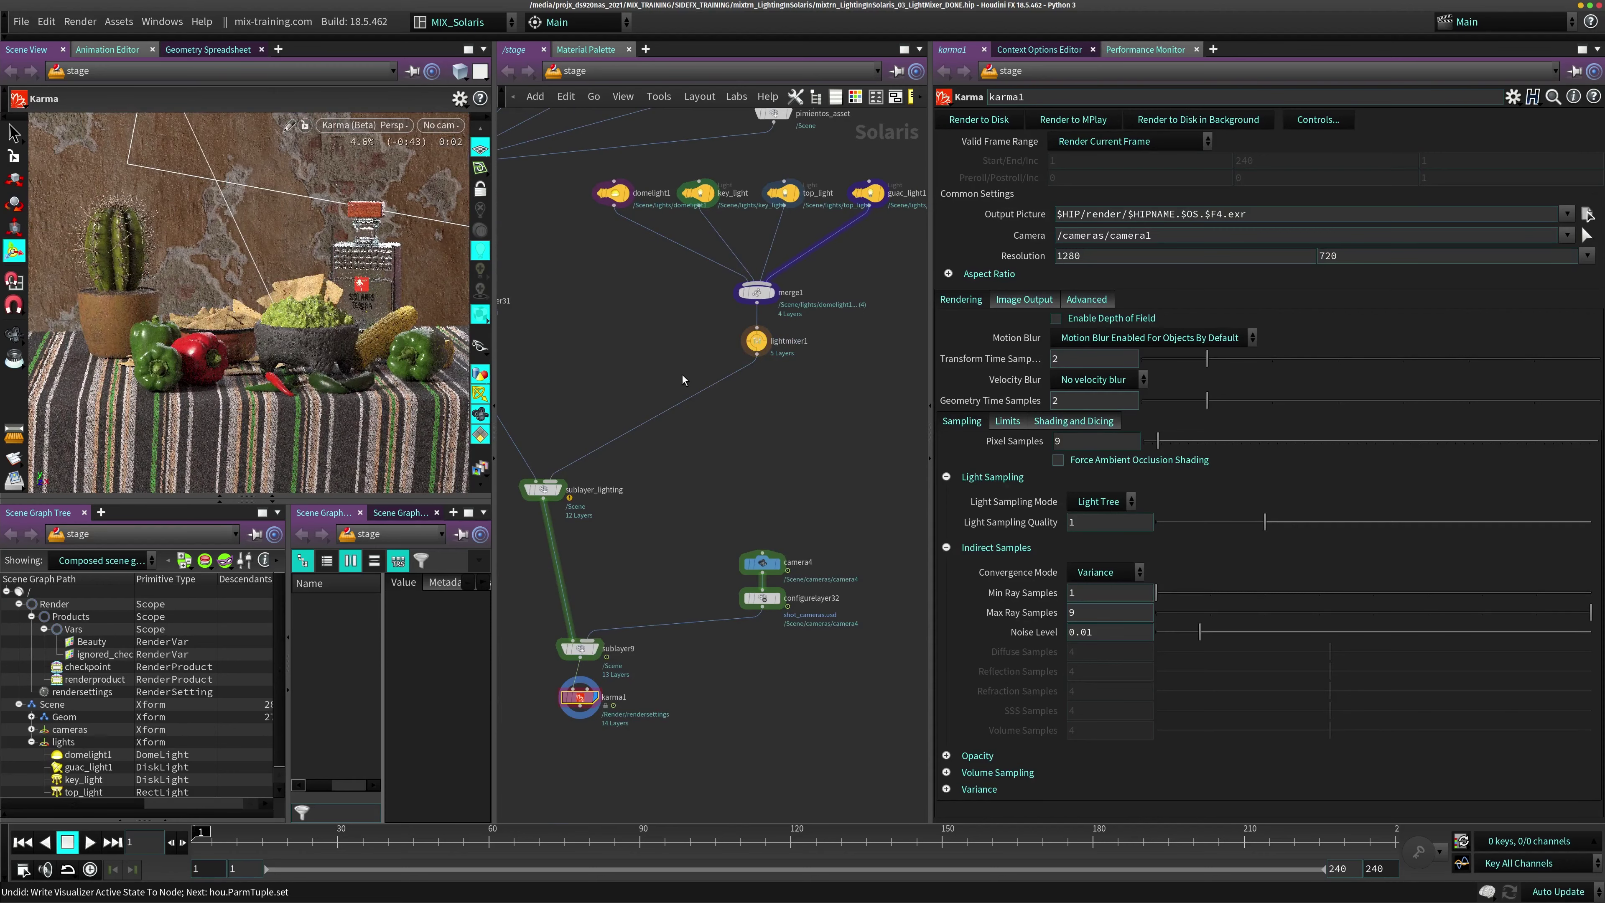
pyautogui.click(441, 124)
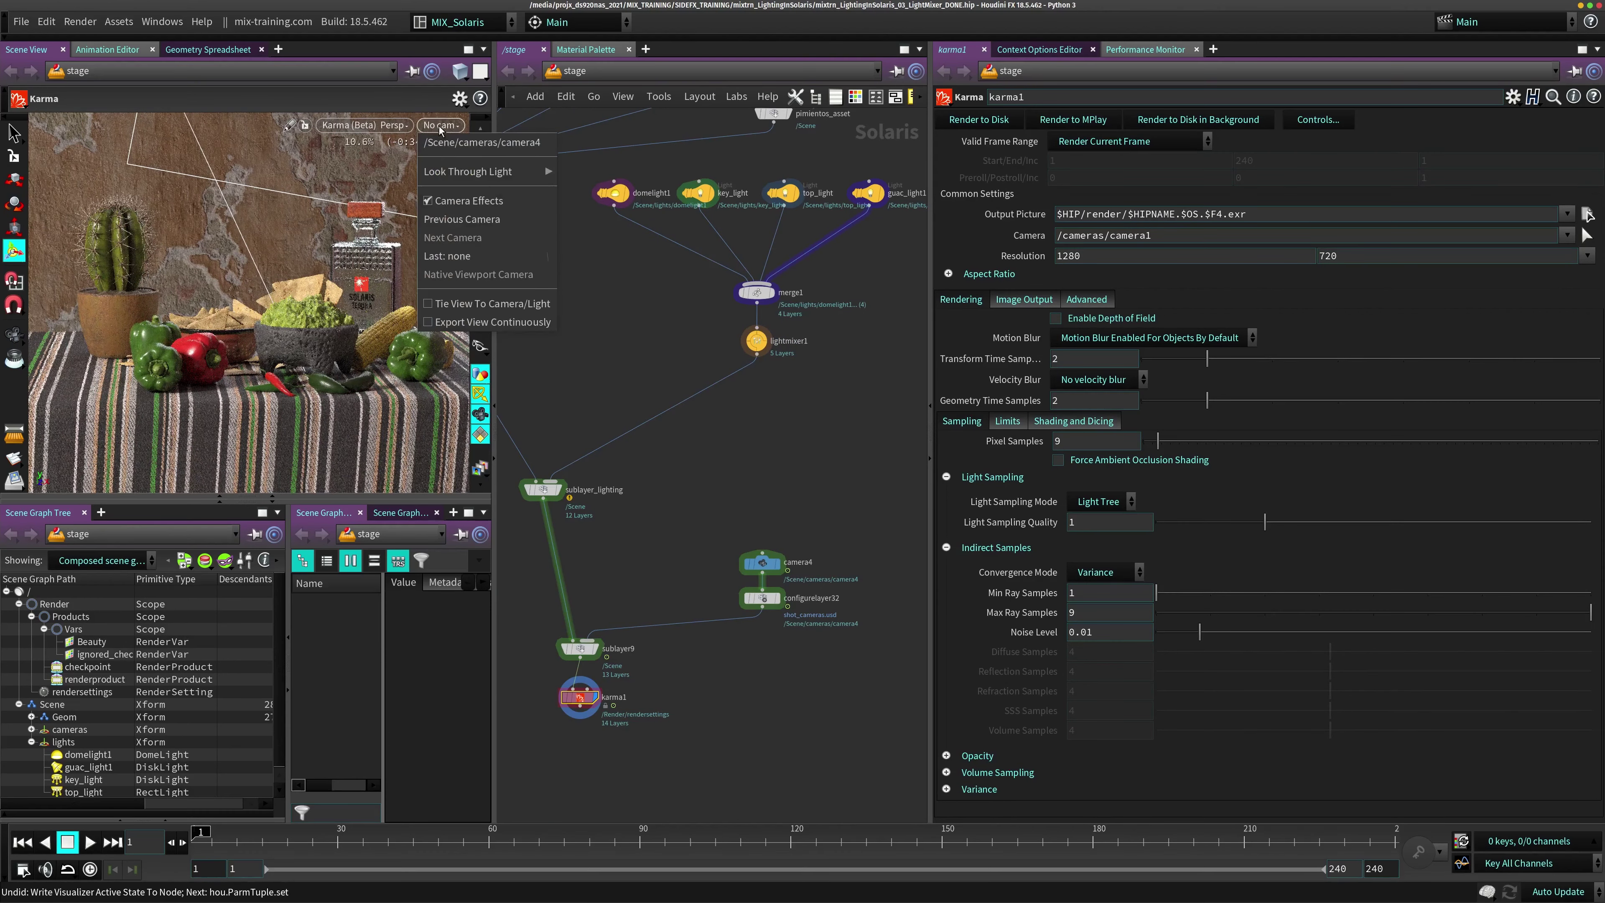
pyautogui.click(467, 155)
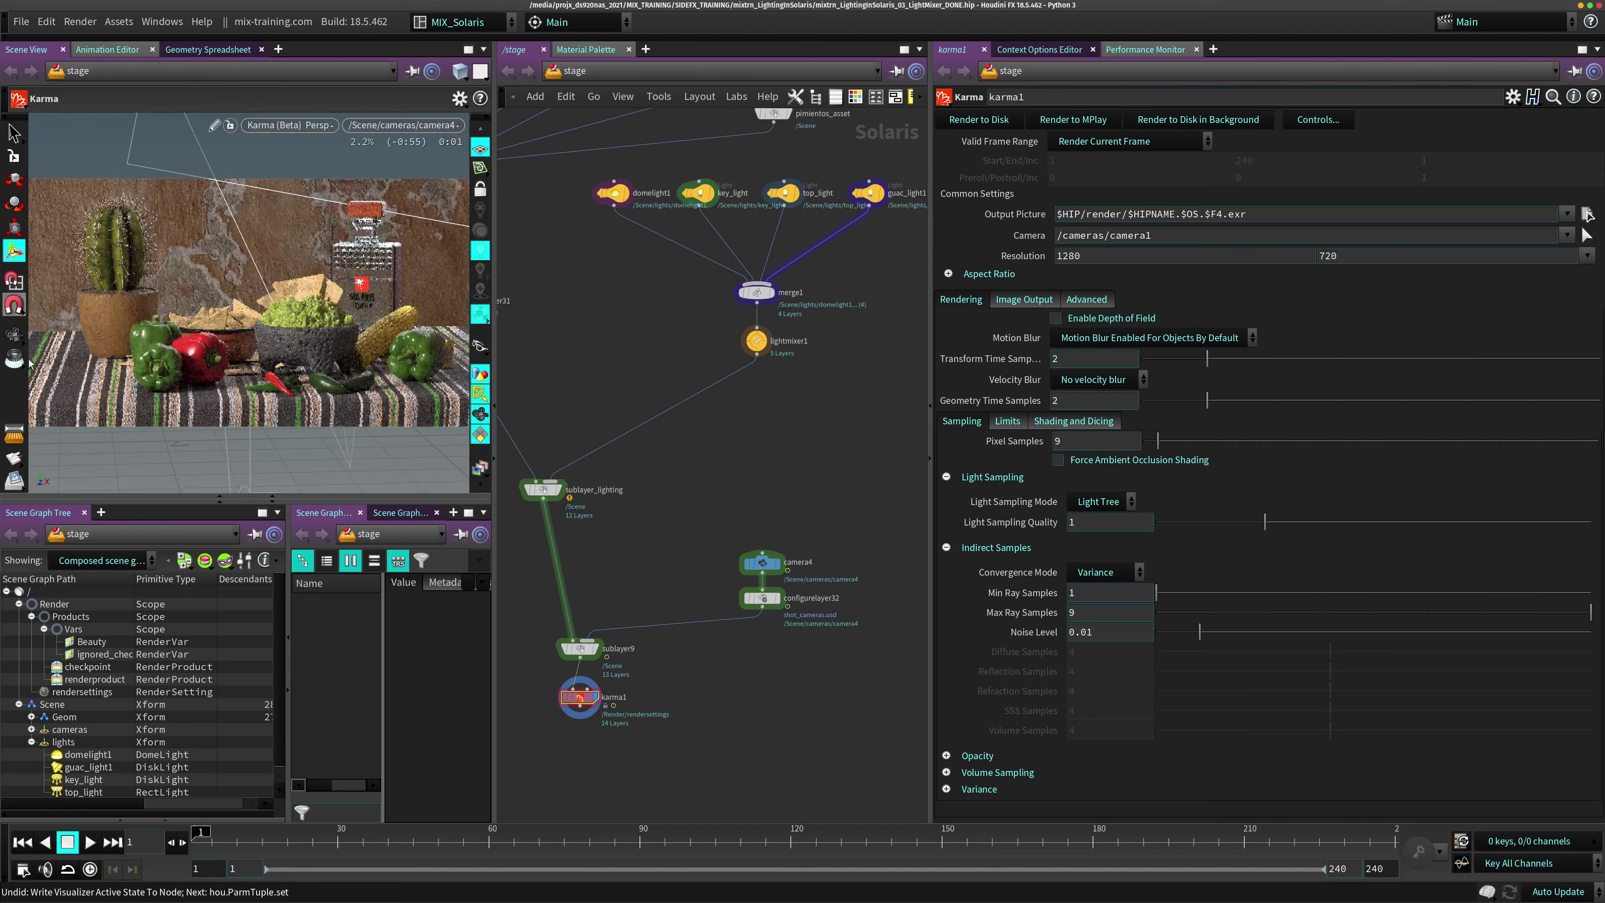
# Select the Light Mixer node and look through its Attributes, Transforms and Sliders views
pyautogui.scroll(3, 782, 442)
pyautogui.moveTo(711, 370); pyautogui.dragTo(800, 359, button='middle')
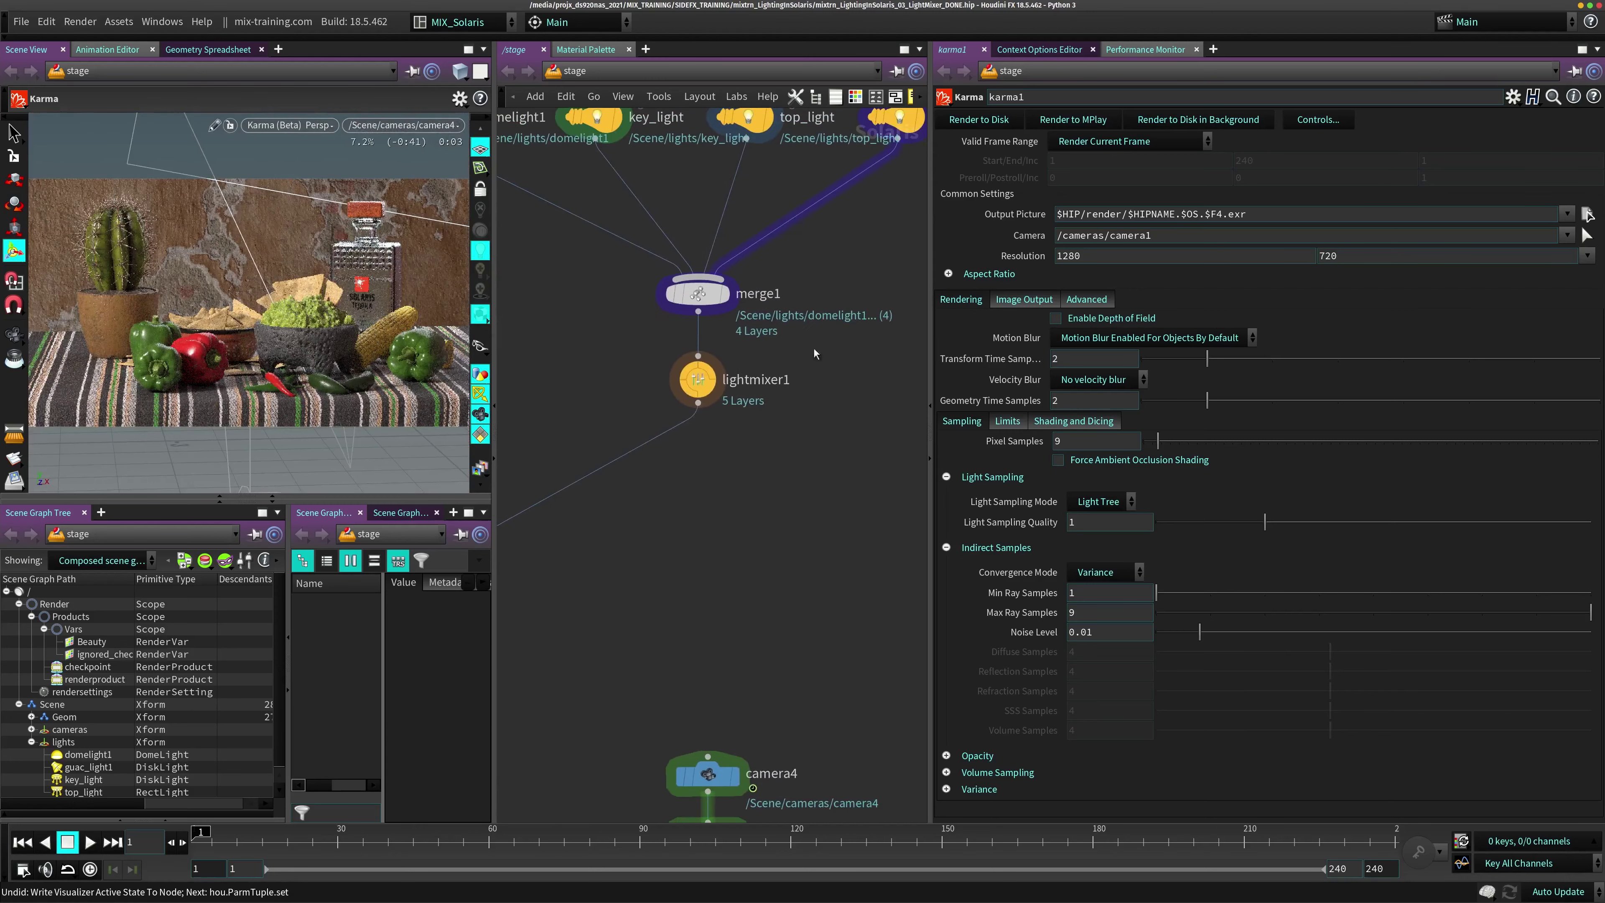
pyautogui.click(697, 379)
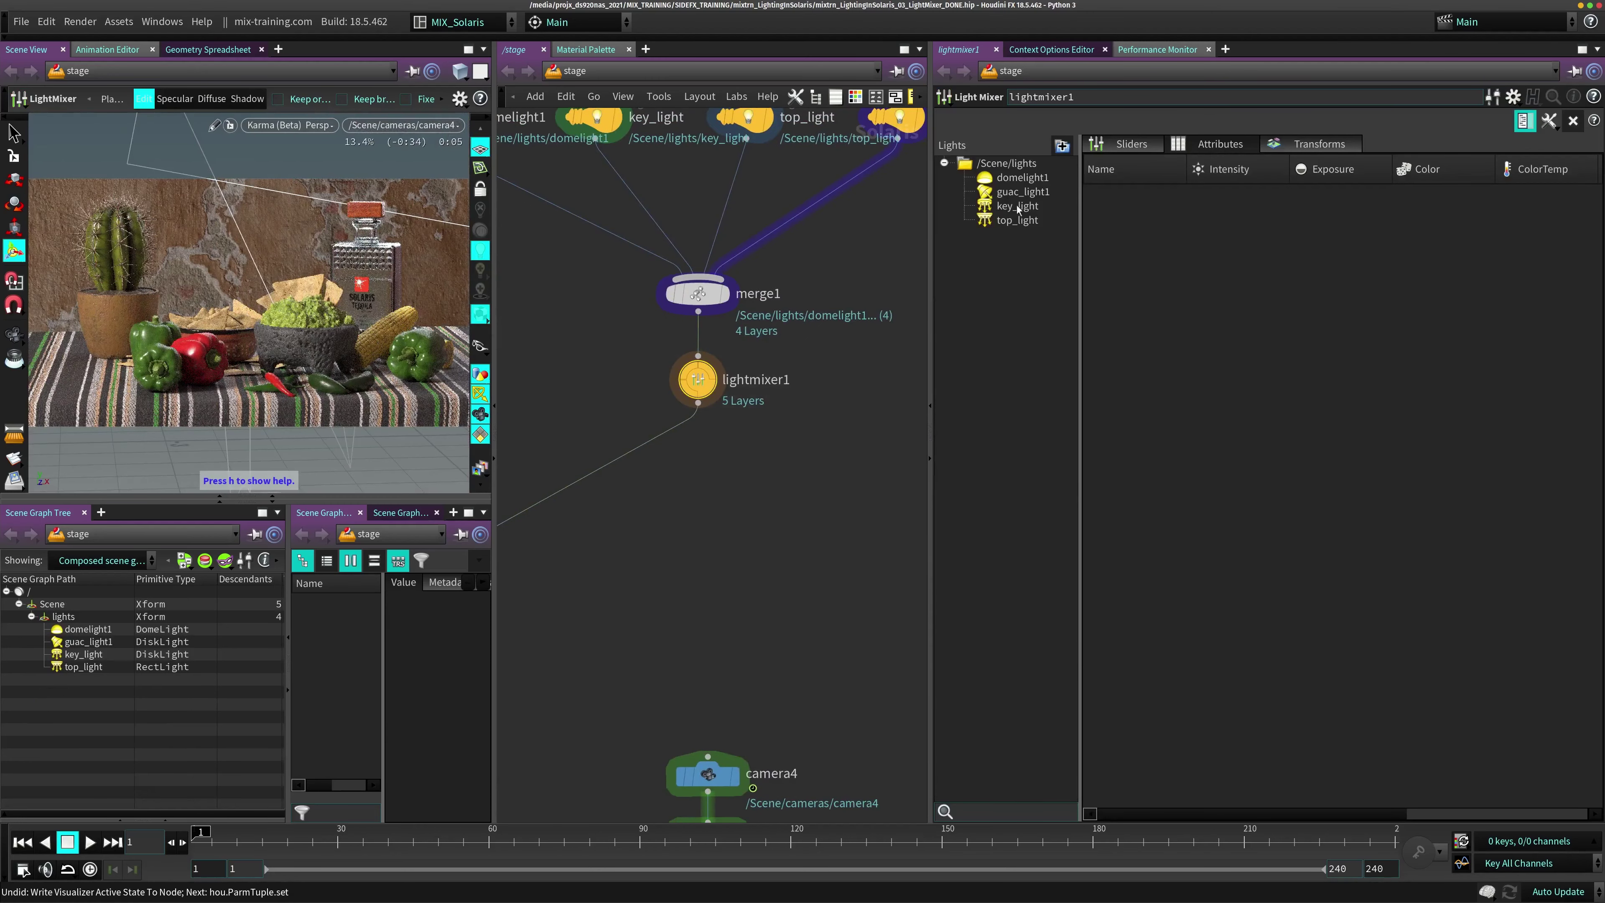
pyautogui.moveTo(763, 254); pyautogui.dragTo(789, 408, button='middle')
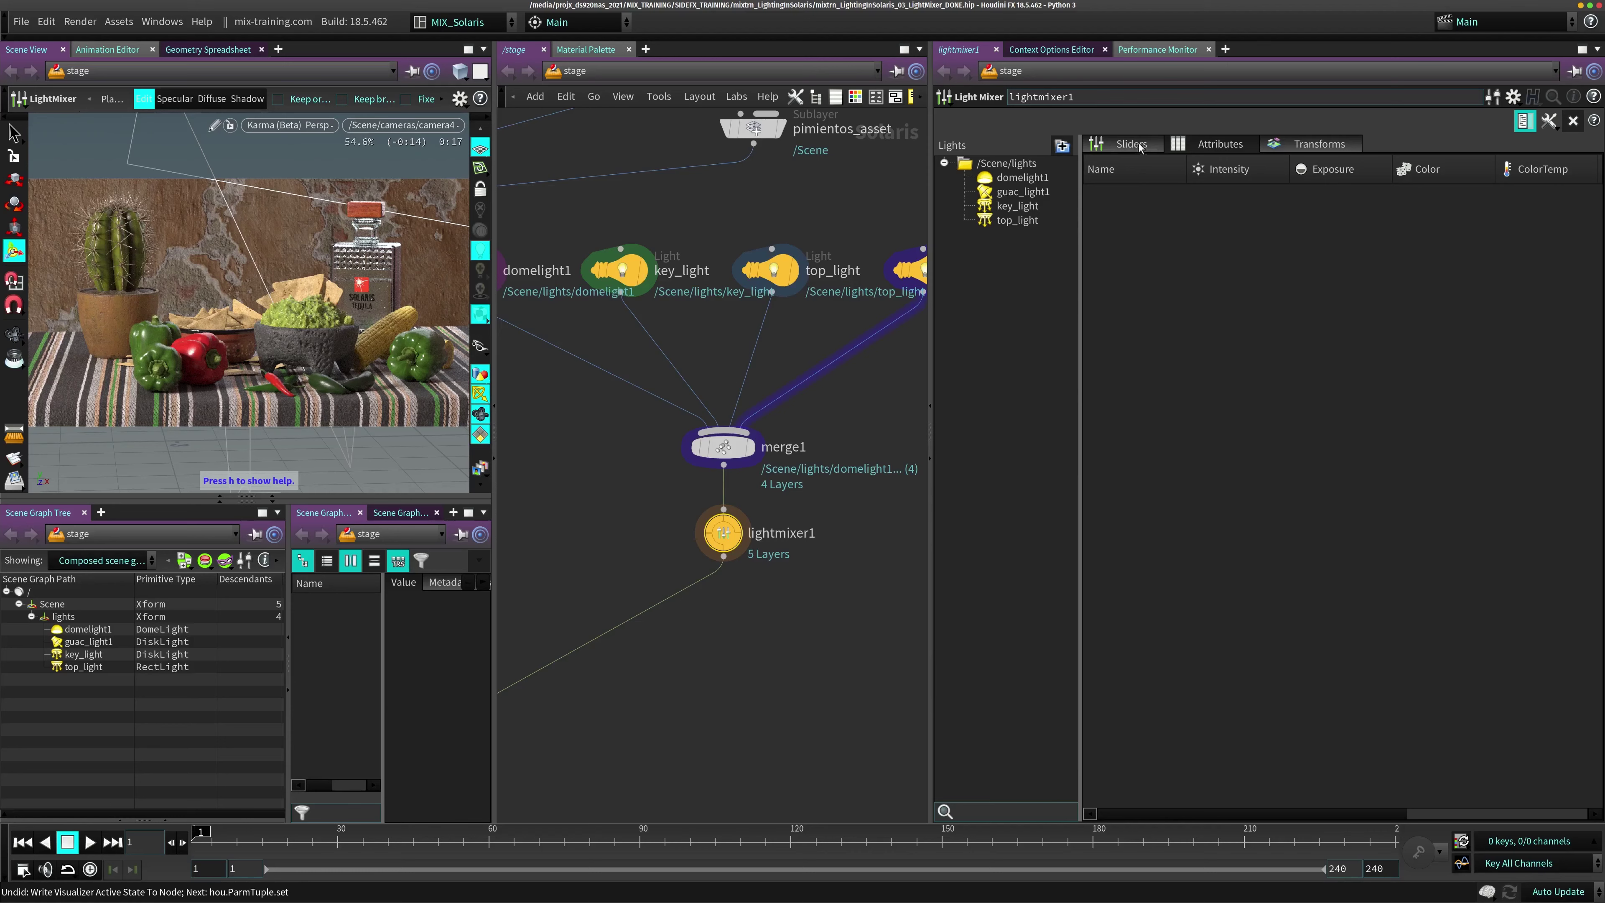
pyautogui.click(1219, 144)
pyautogui.click(1318, 143)
pyautogui.click(1207, 151)
pyautogui.click(1148, 151)
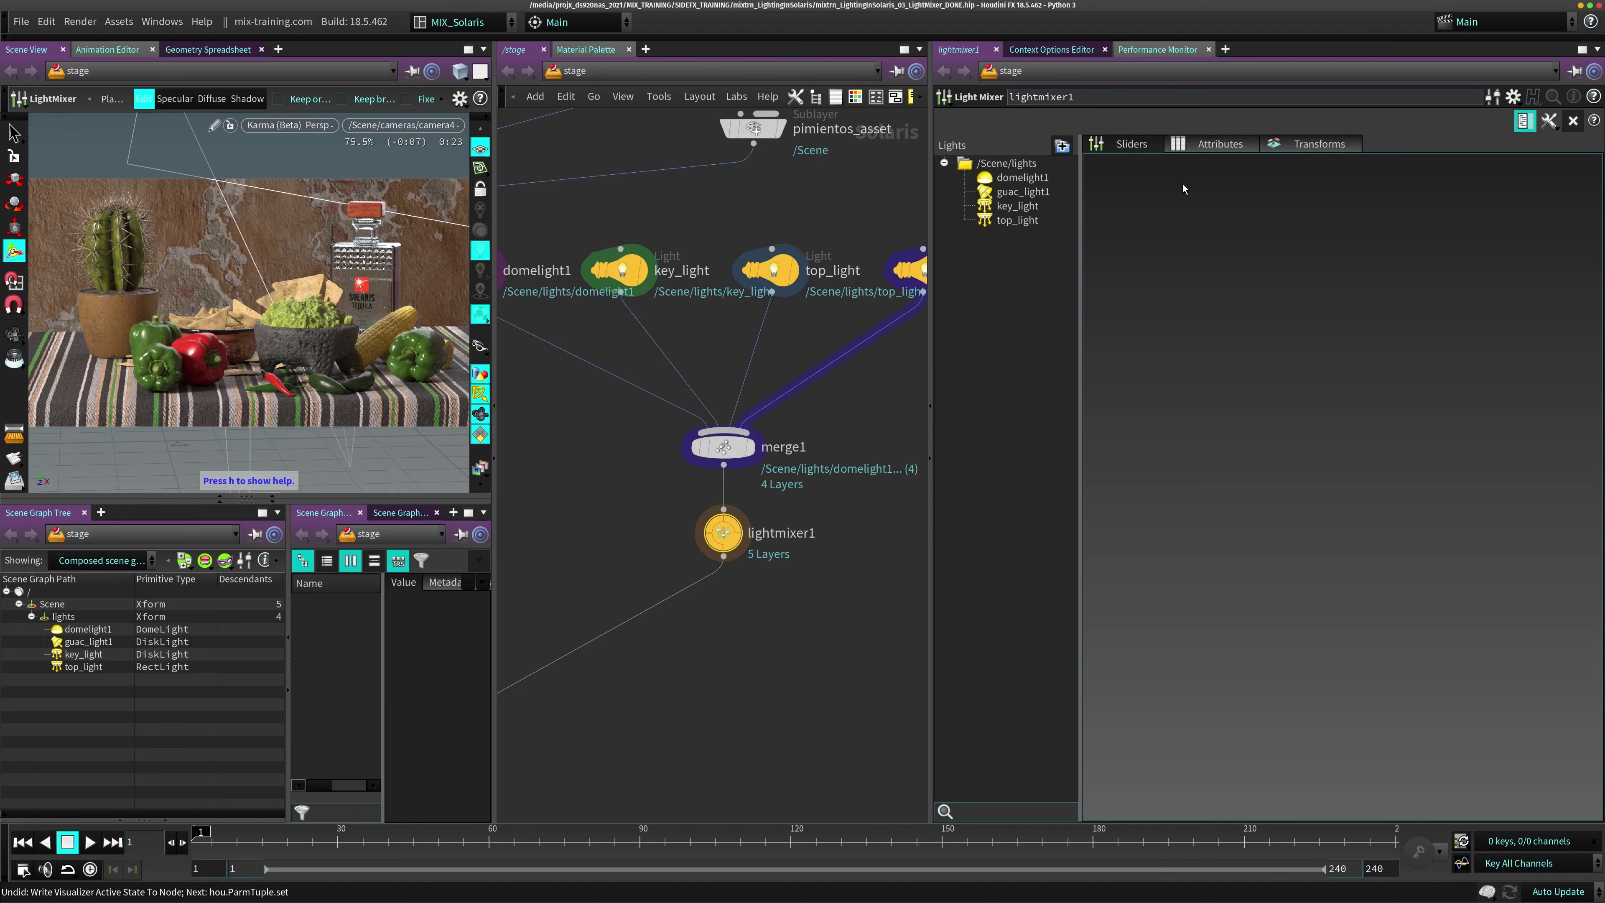
# Select domelight1, guac_light1, key_light and top_light together and add them all to the Light Mixer's Sliders view
pyautogui.click(1021, 177)
pyautogui.keyDown('shift'); pyautogui.click(1011, 221); pyautogui.keyUp('shift')
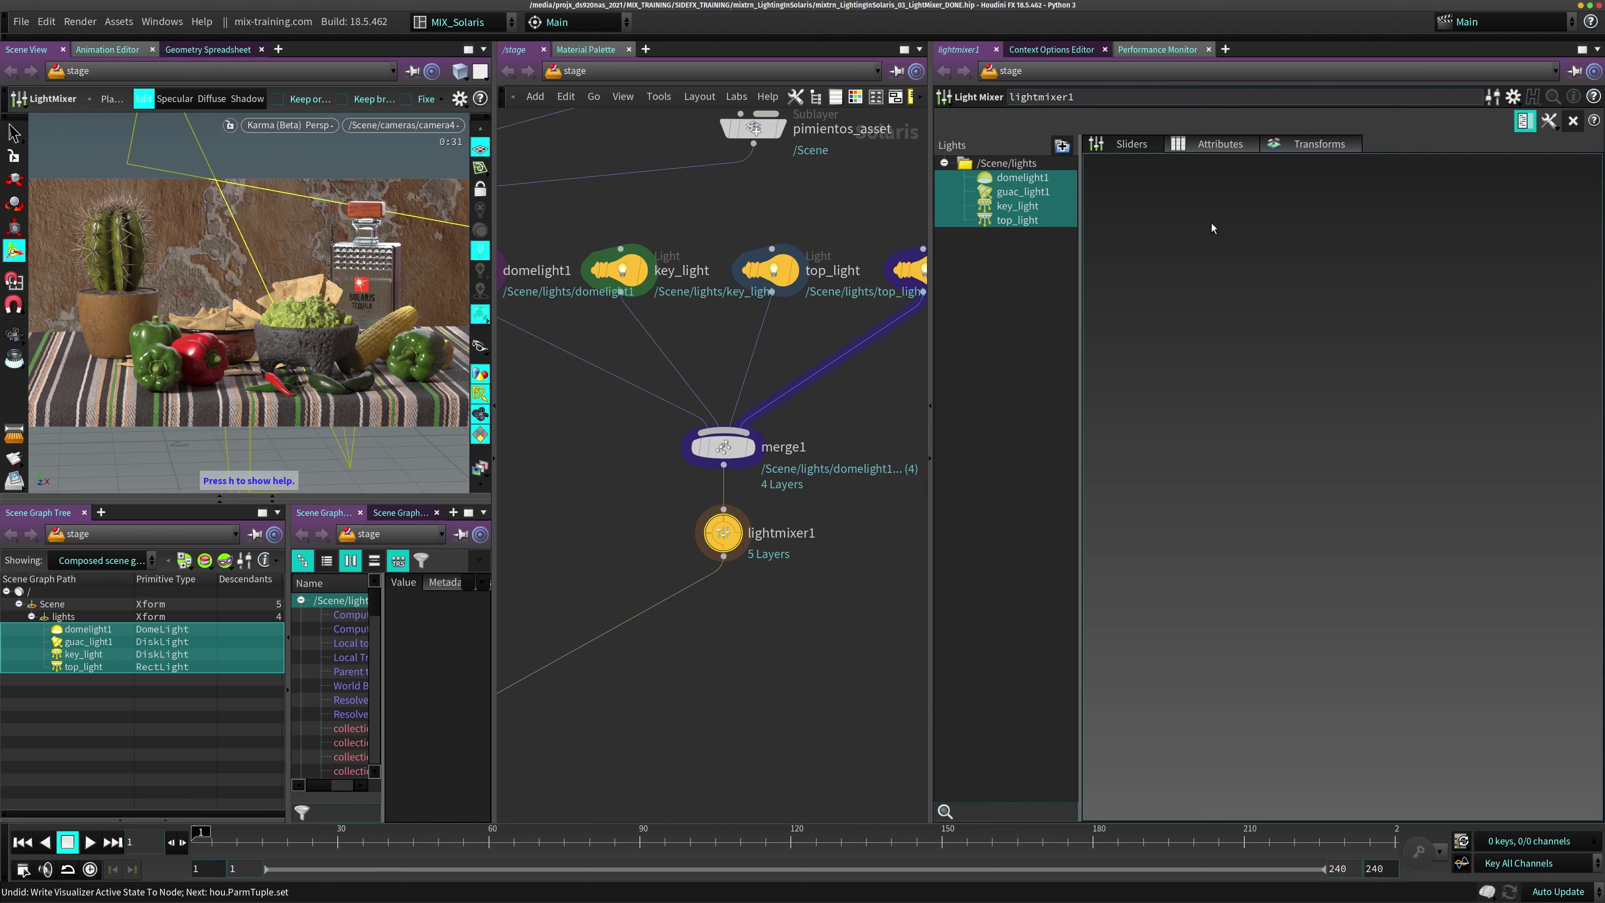
pyautogui.click(1017, 206)
pyautogui.press('Up')
pyautogui.press('Up')
pyautogui.press('Down')
pyautogui.press('Down')
pyautogui.press('Down')
pyautogui.press('Home')
pyautogui.keyDown('shift'); pyautogui.click(1034, 220); pyautogui.keyUp('shift')
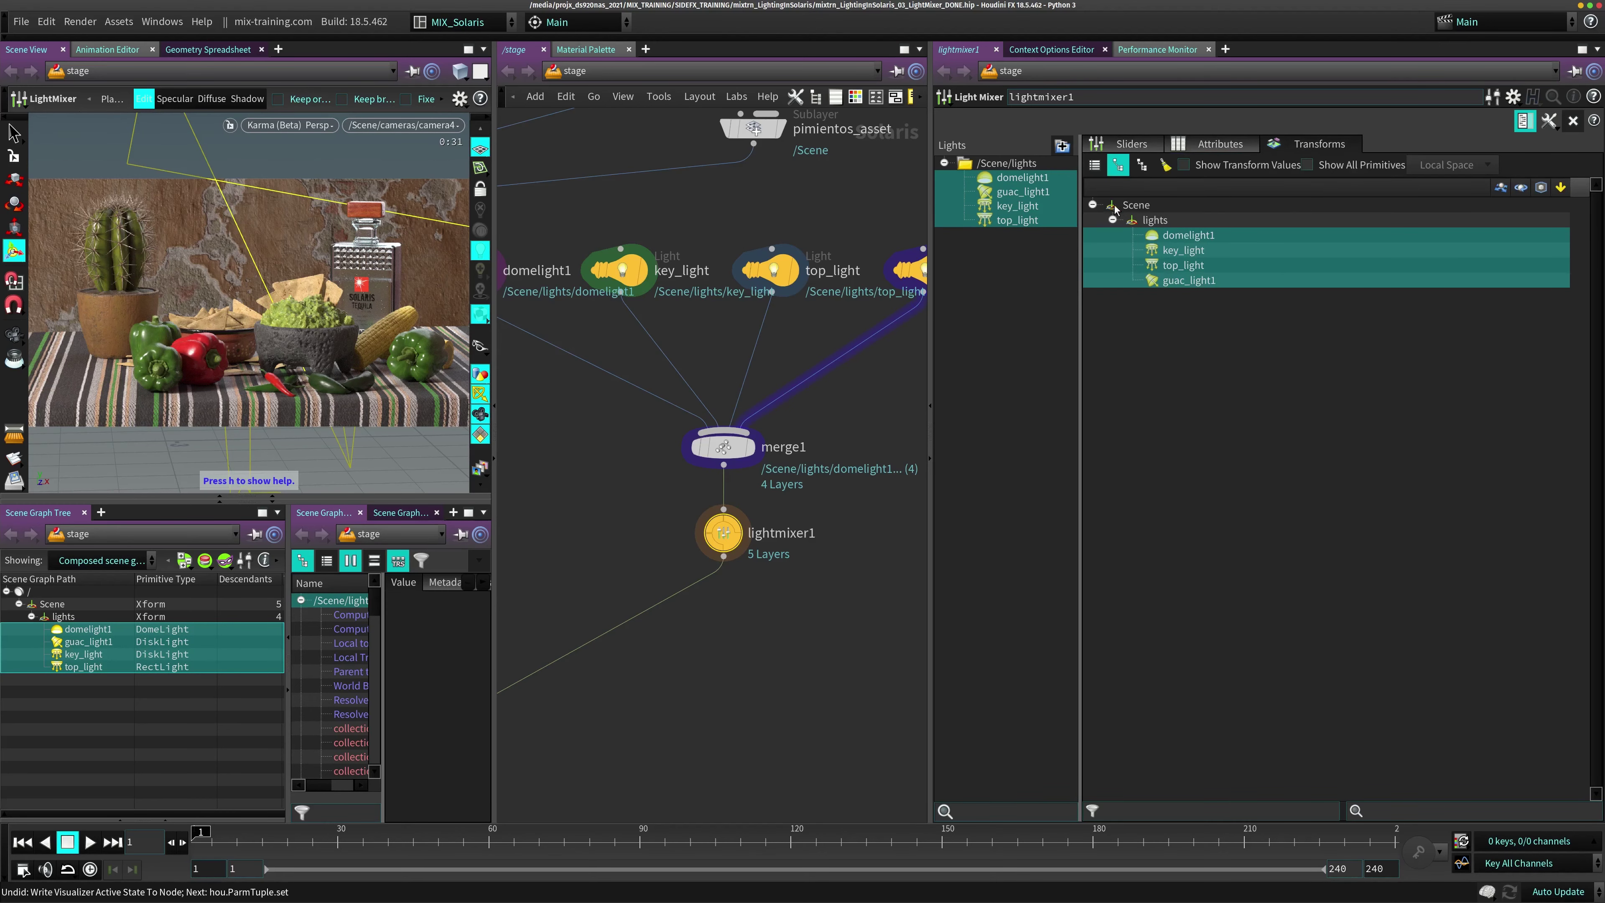
pyautogui.click(1131, 143)
pyautogui.moveTo(1017, 197); pyautogui.dragTo(1129, 208)
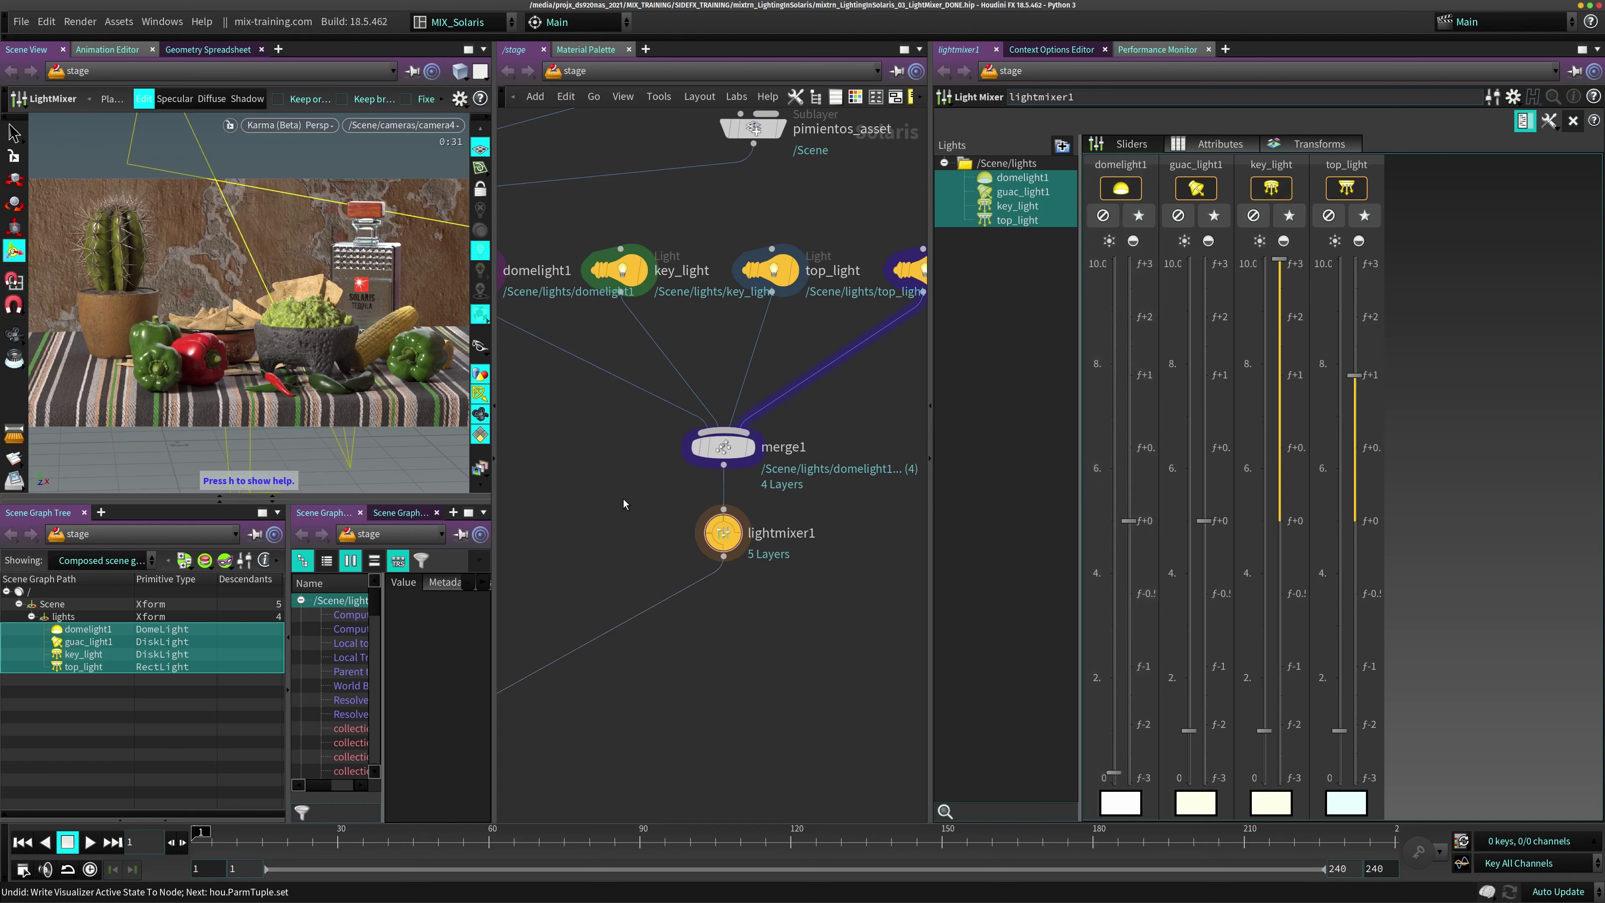
pyautogui.press('Tab')
pyautogui.press('Escape')
pyautogui.press('Tab')
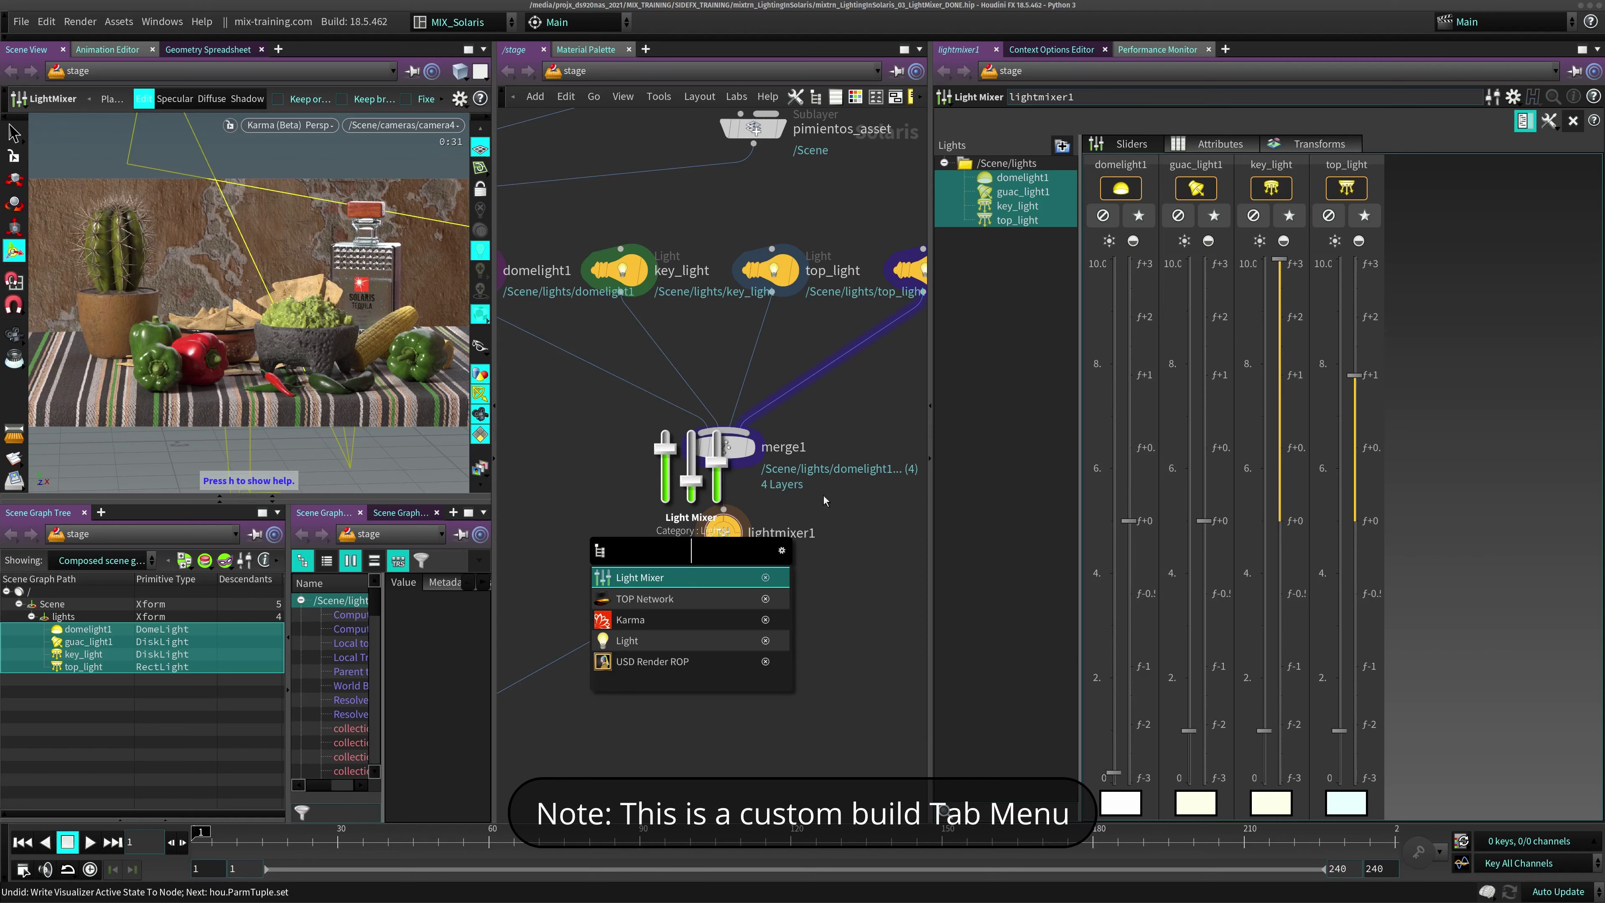
pyautogui.press('Escape')
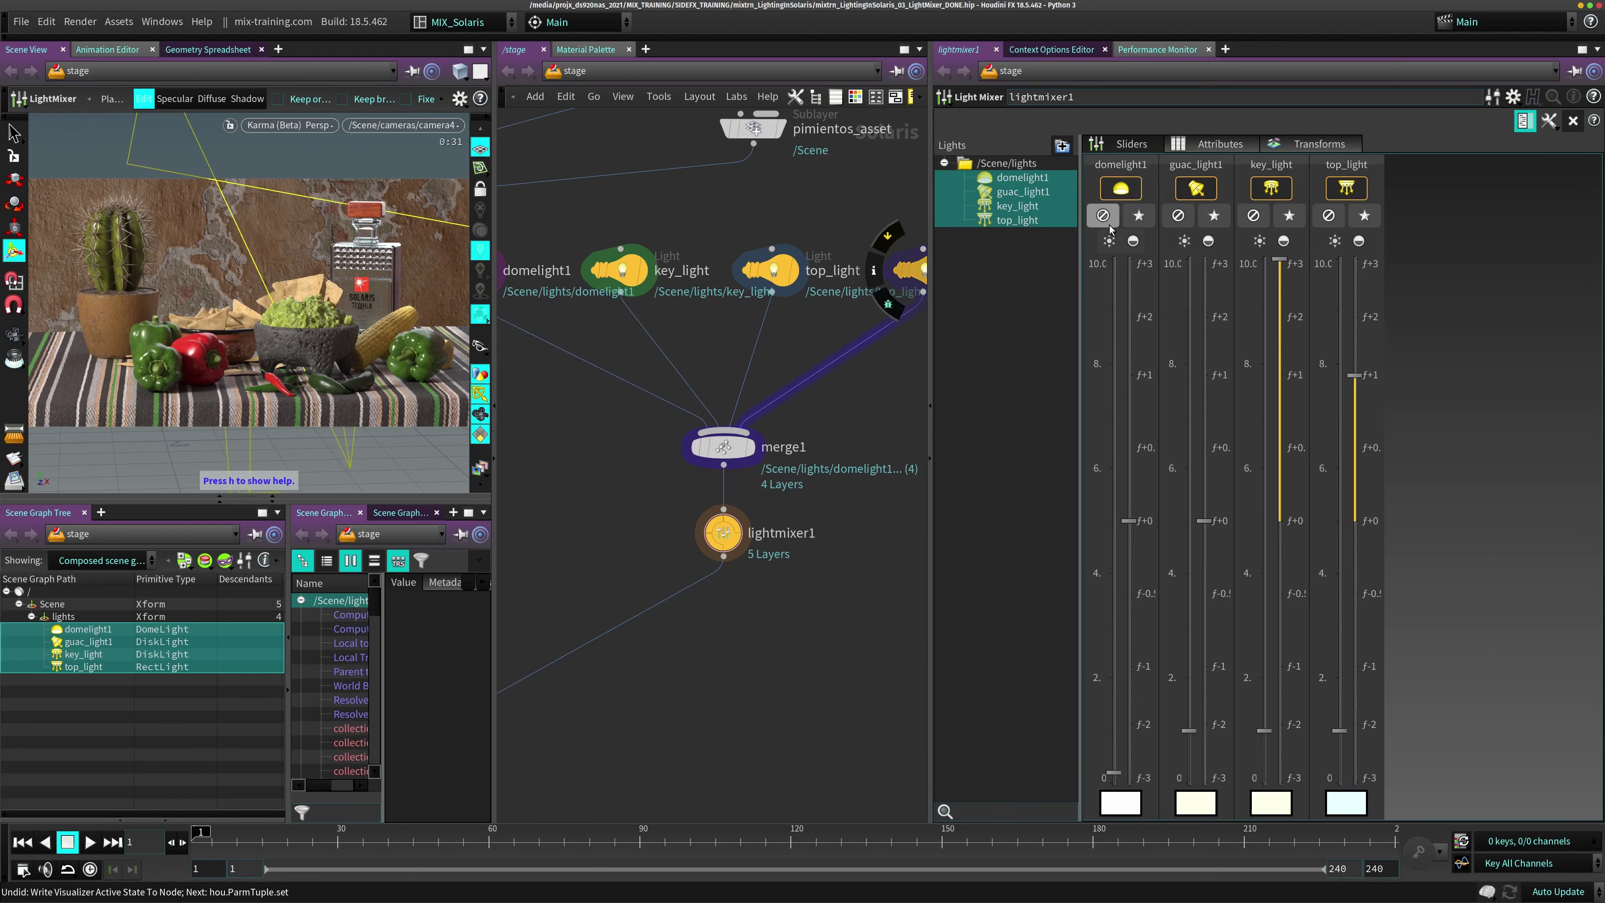
# Switch domelight1, guac_light1 and key_light off and back on one at a time to compare the render
pyautogui.click(1017, 205)
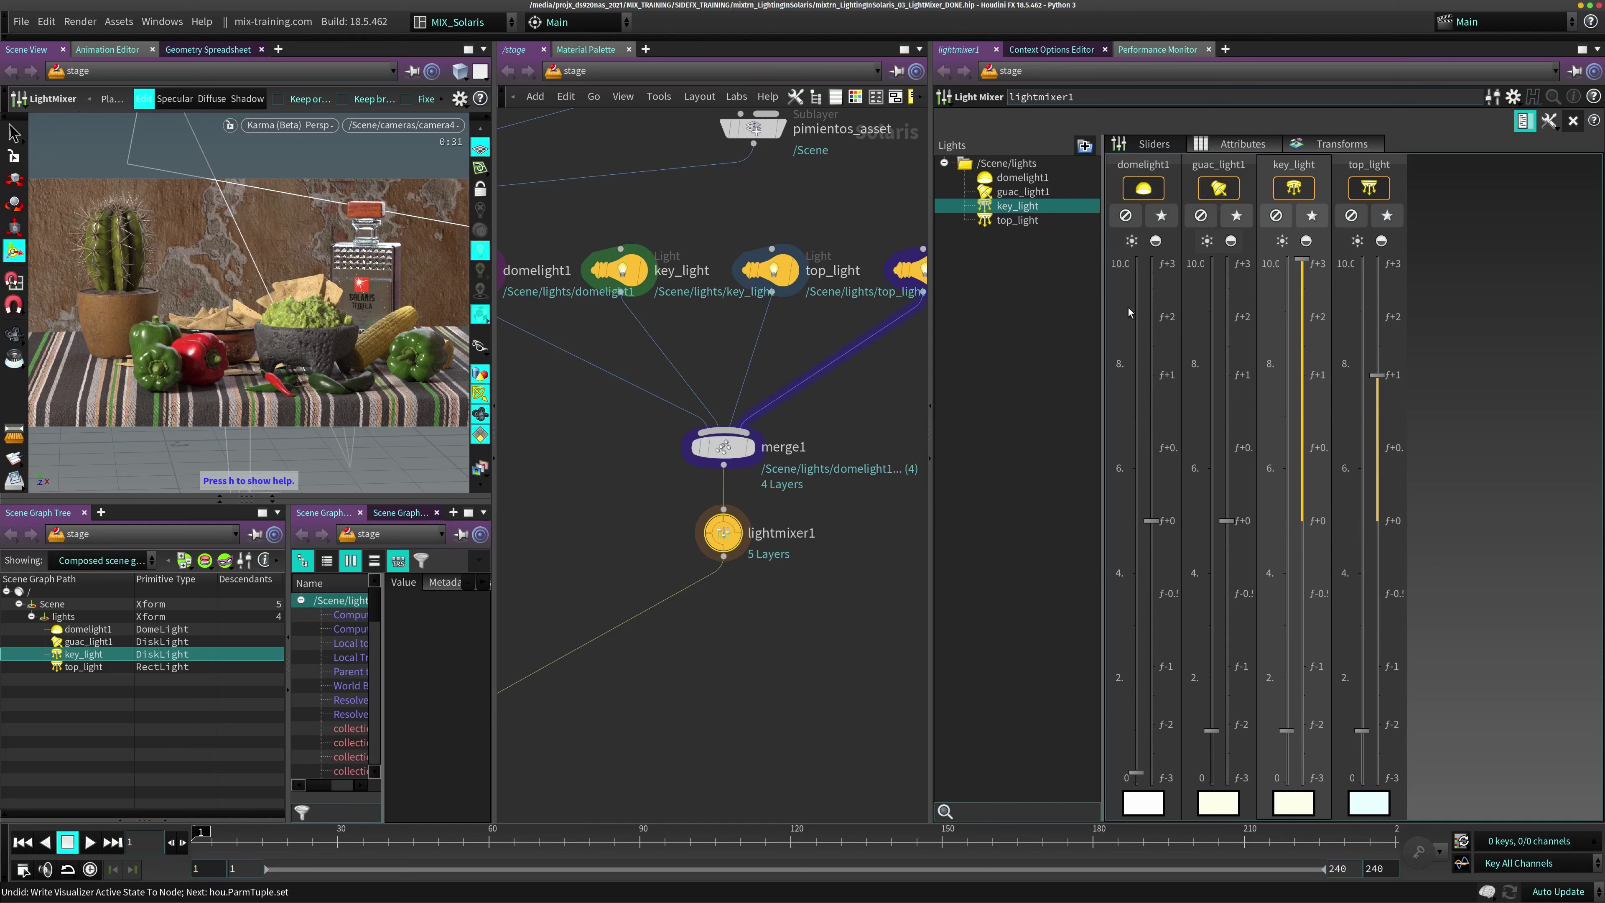
pyautogui.click(1144, 190)
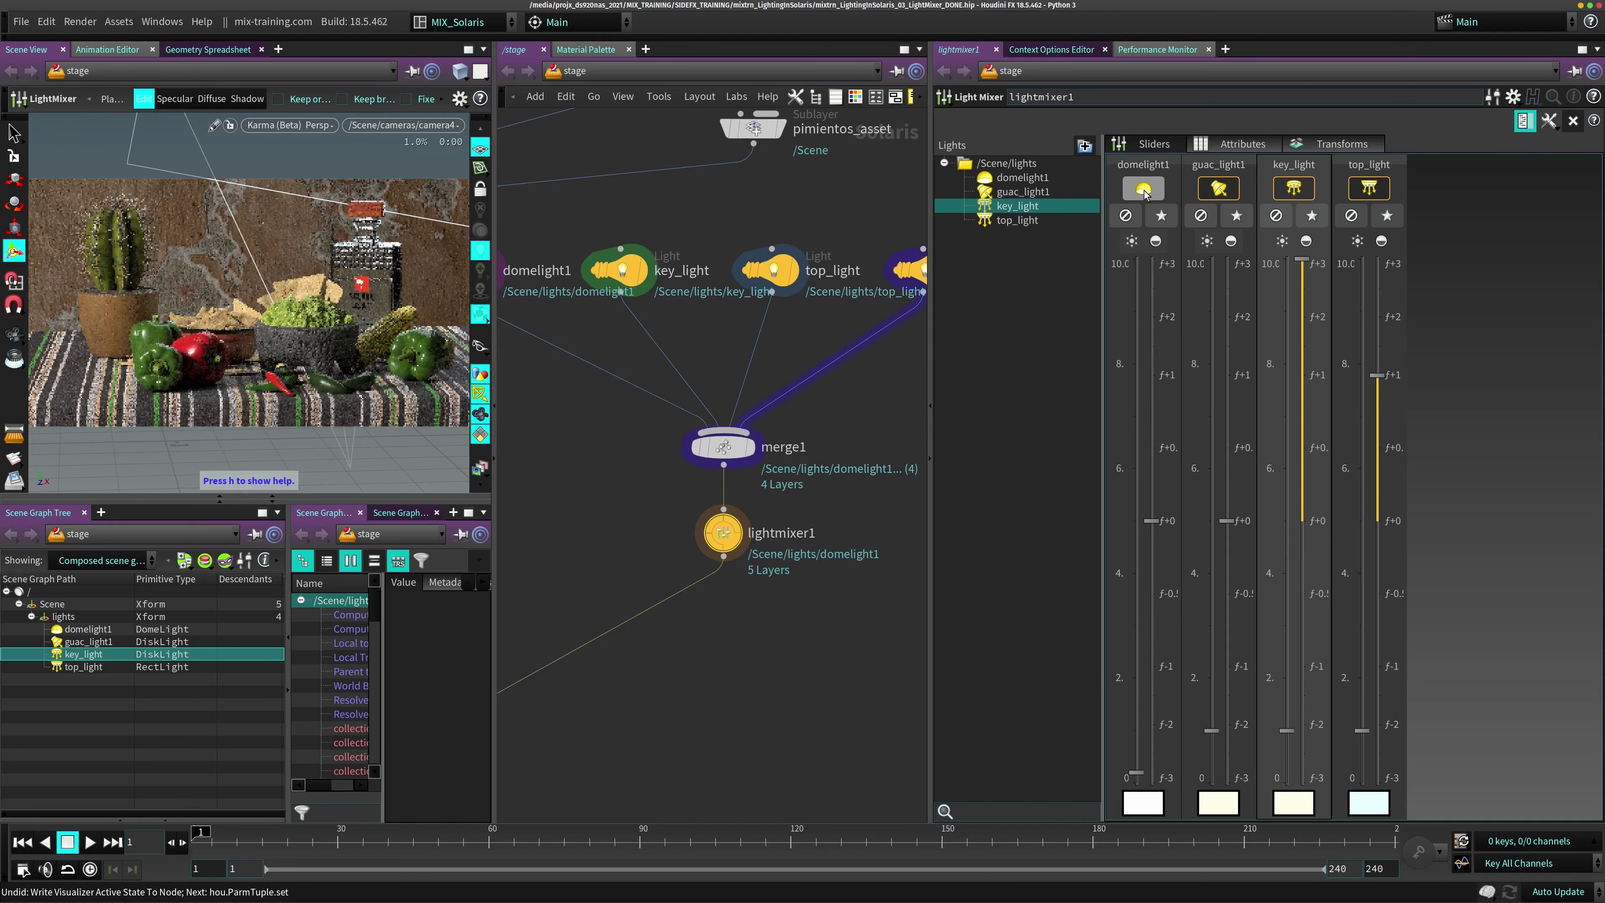
pyautogui.click(1145, 192)
pyautogui.click(1146, 190)
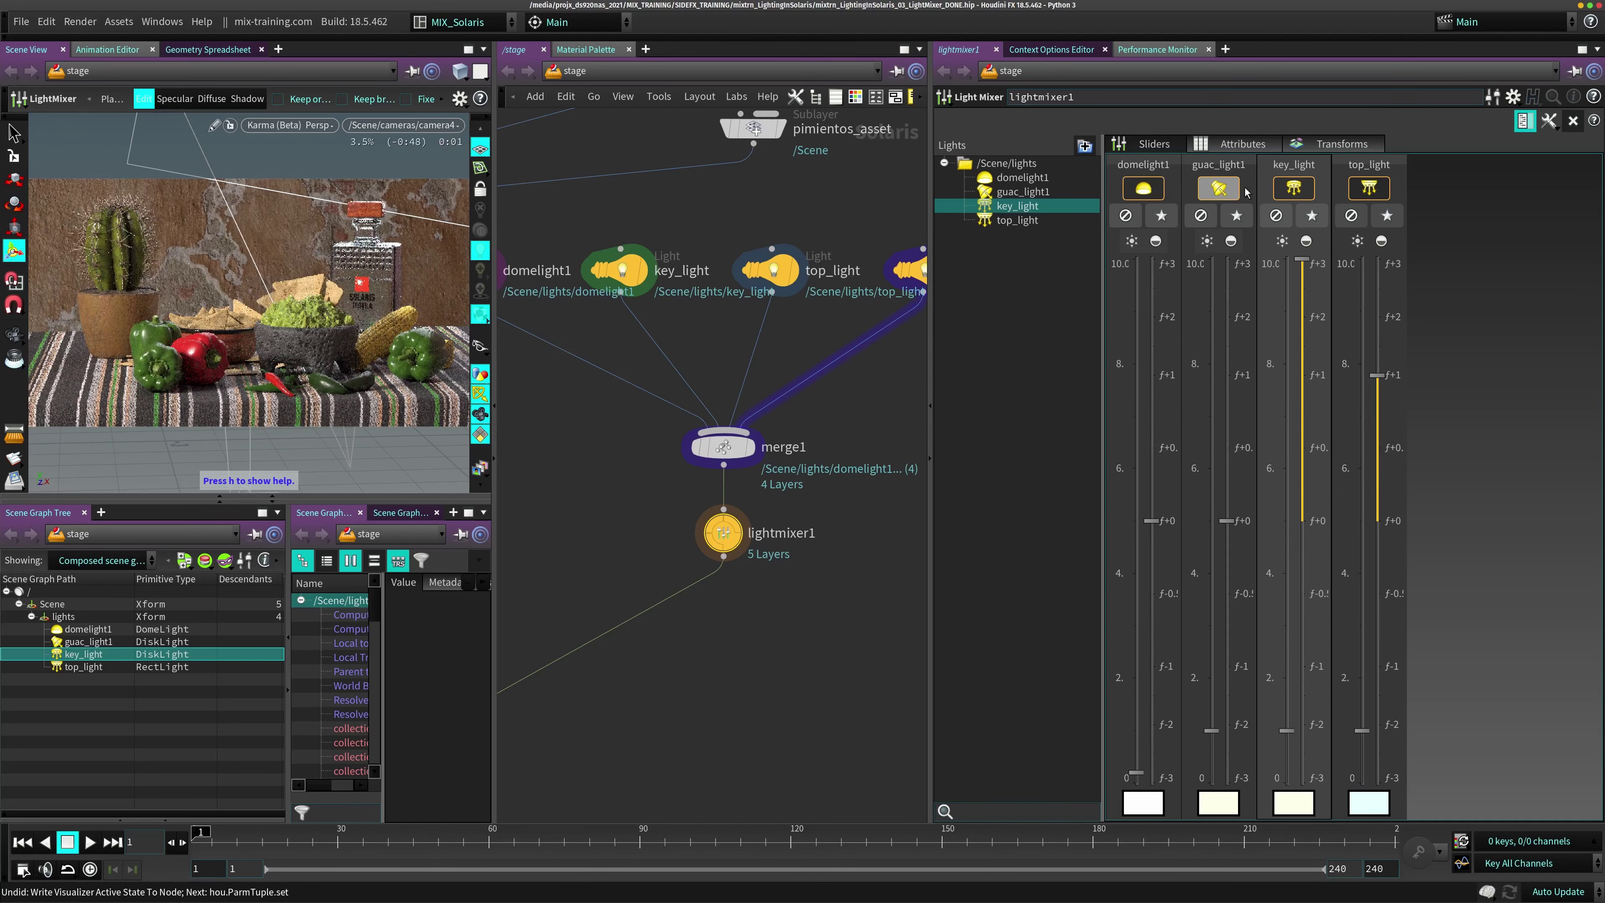
pyautogui.click(1220, 190)
pyautogui.click(1219, 190)
pyautogui.click(1294, 188)
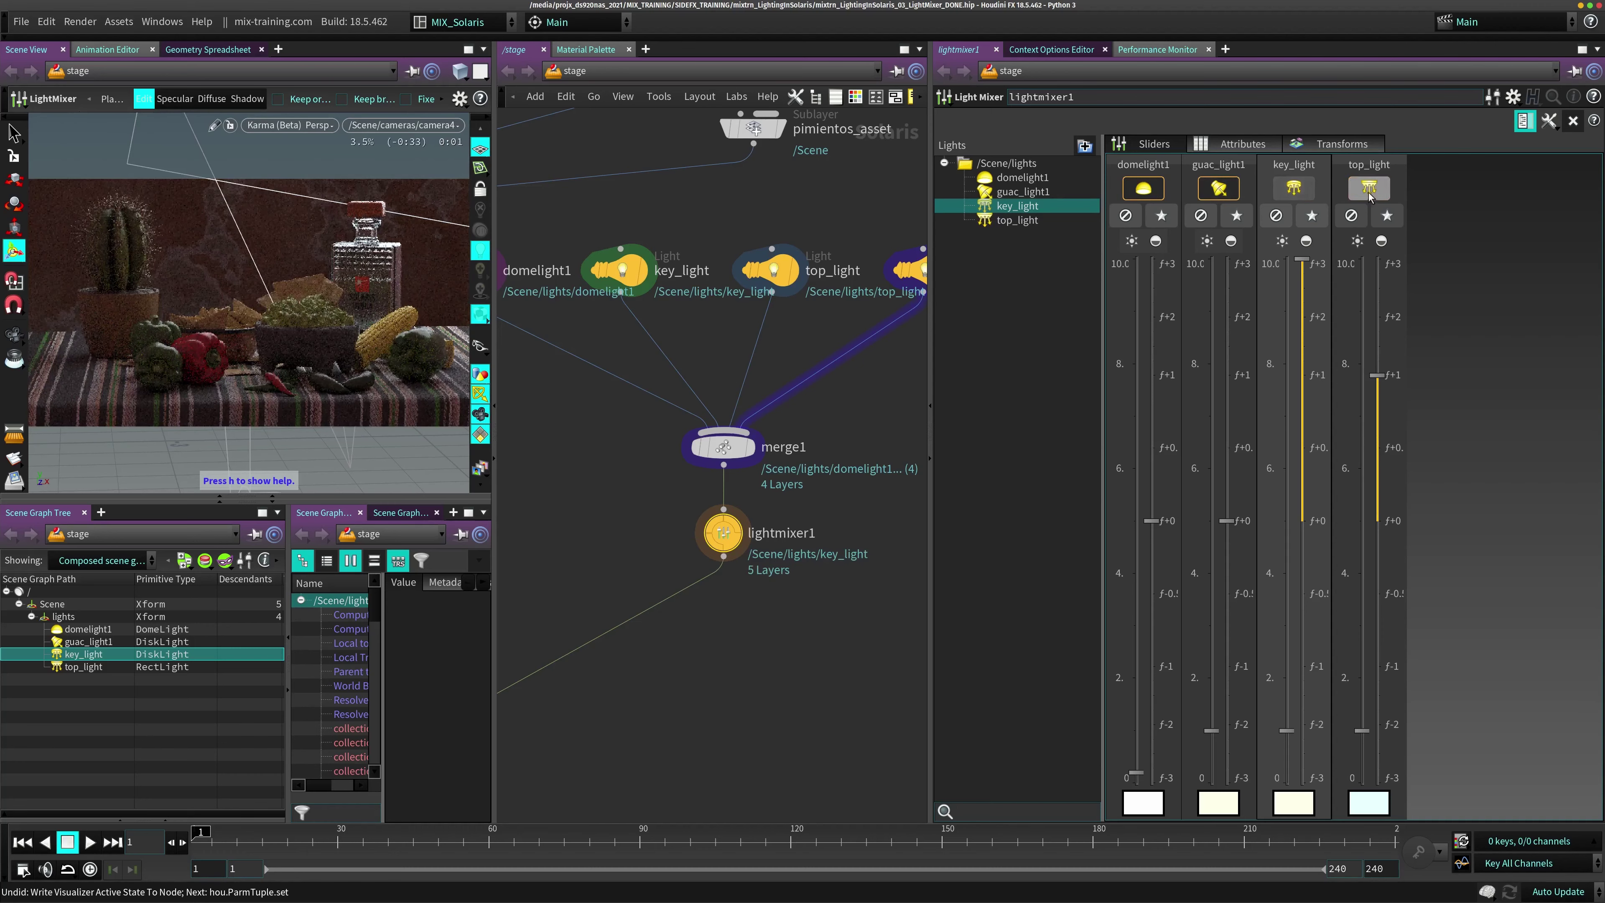
pyautogui.click(1294, 188)
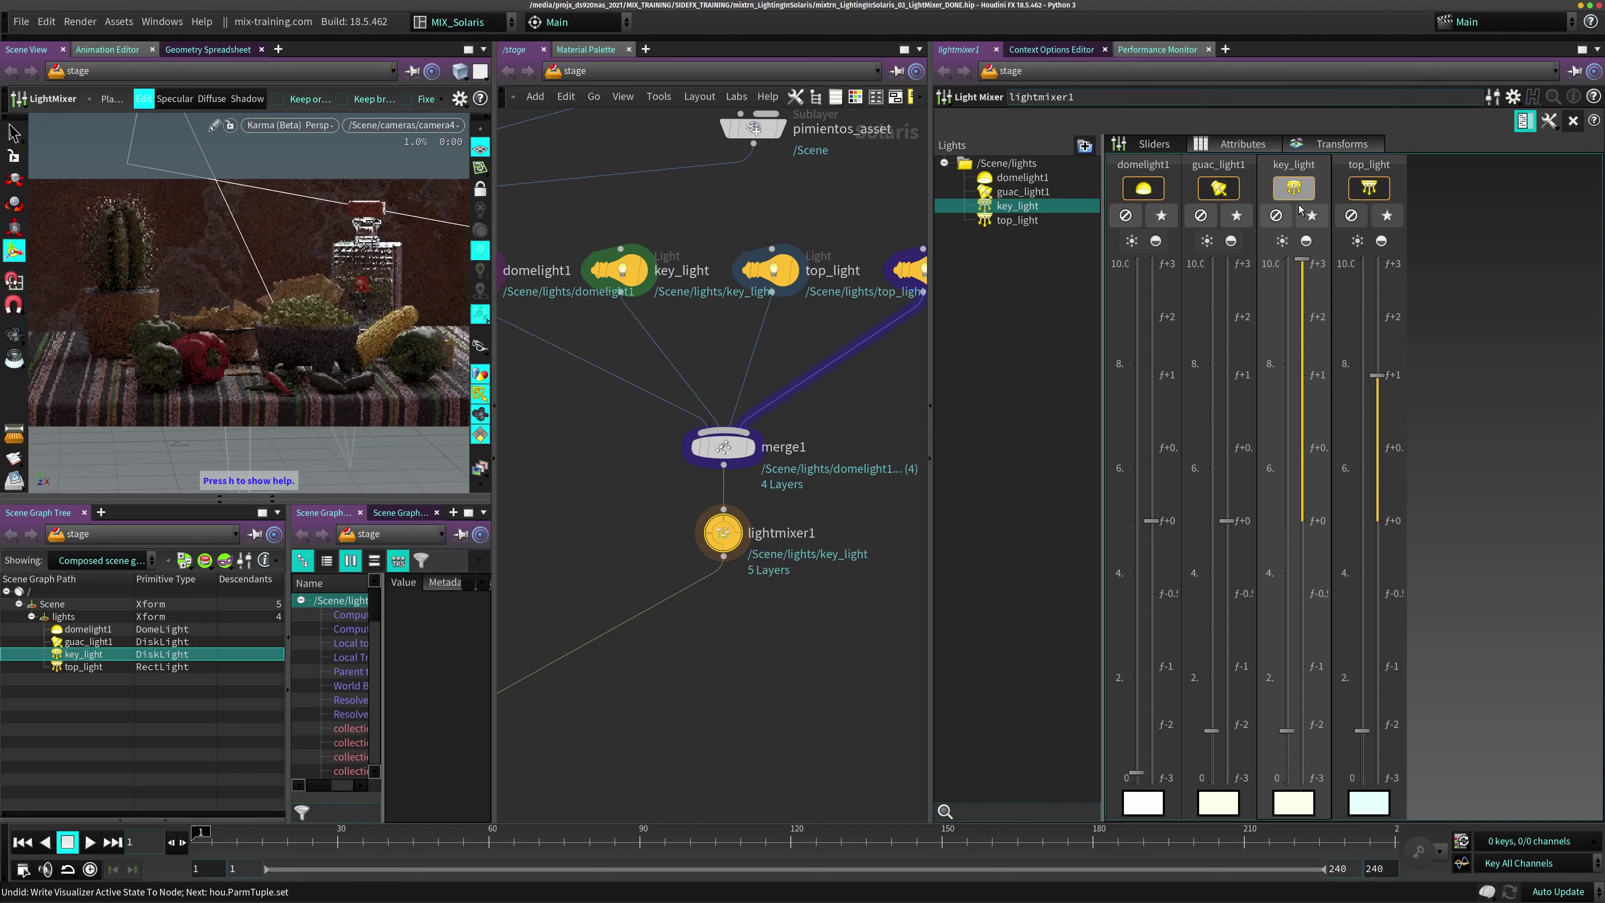
# Mute domelight1, guac_light1 and key_light in turn, and unmute all three
pyautogui.click(1126, 216)
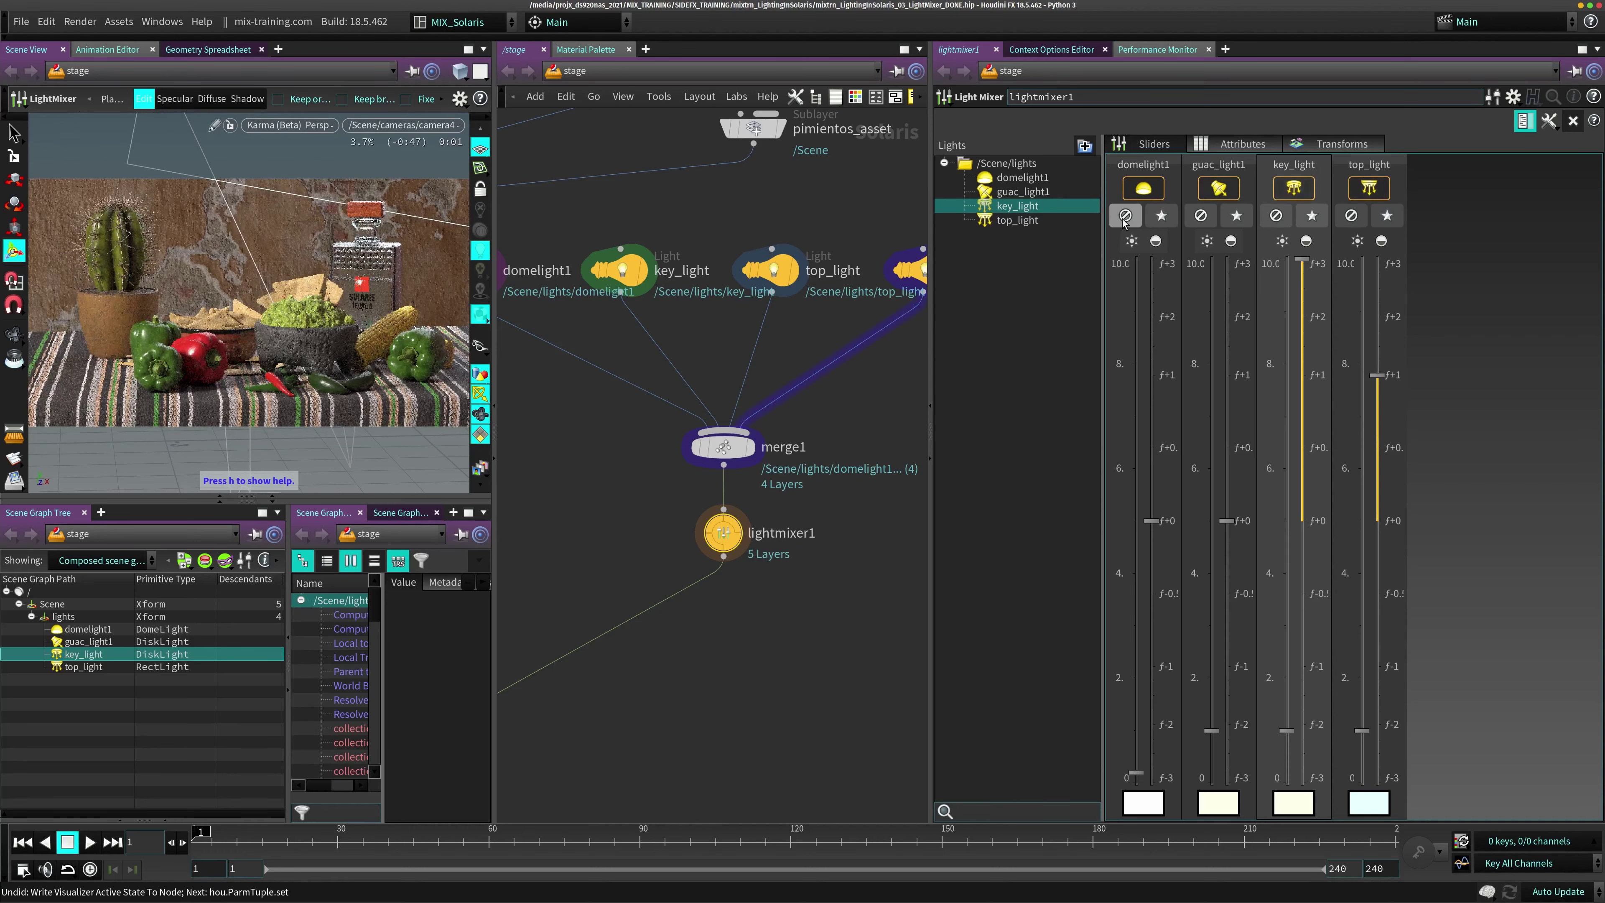
pyautogui.click(1200, 216)
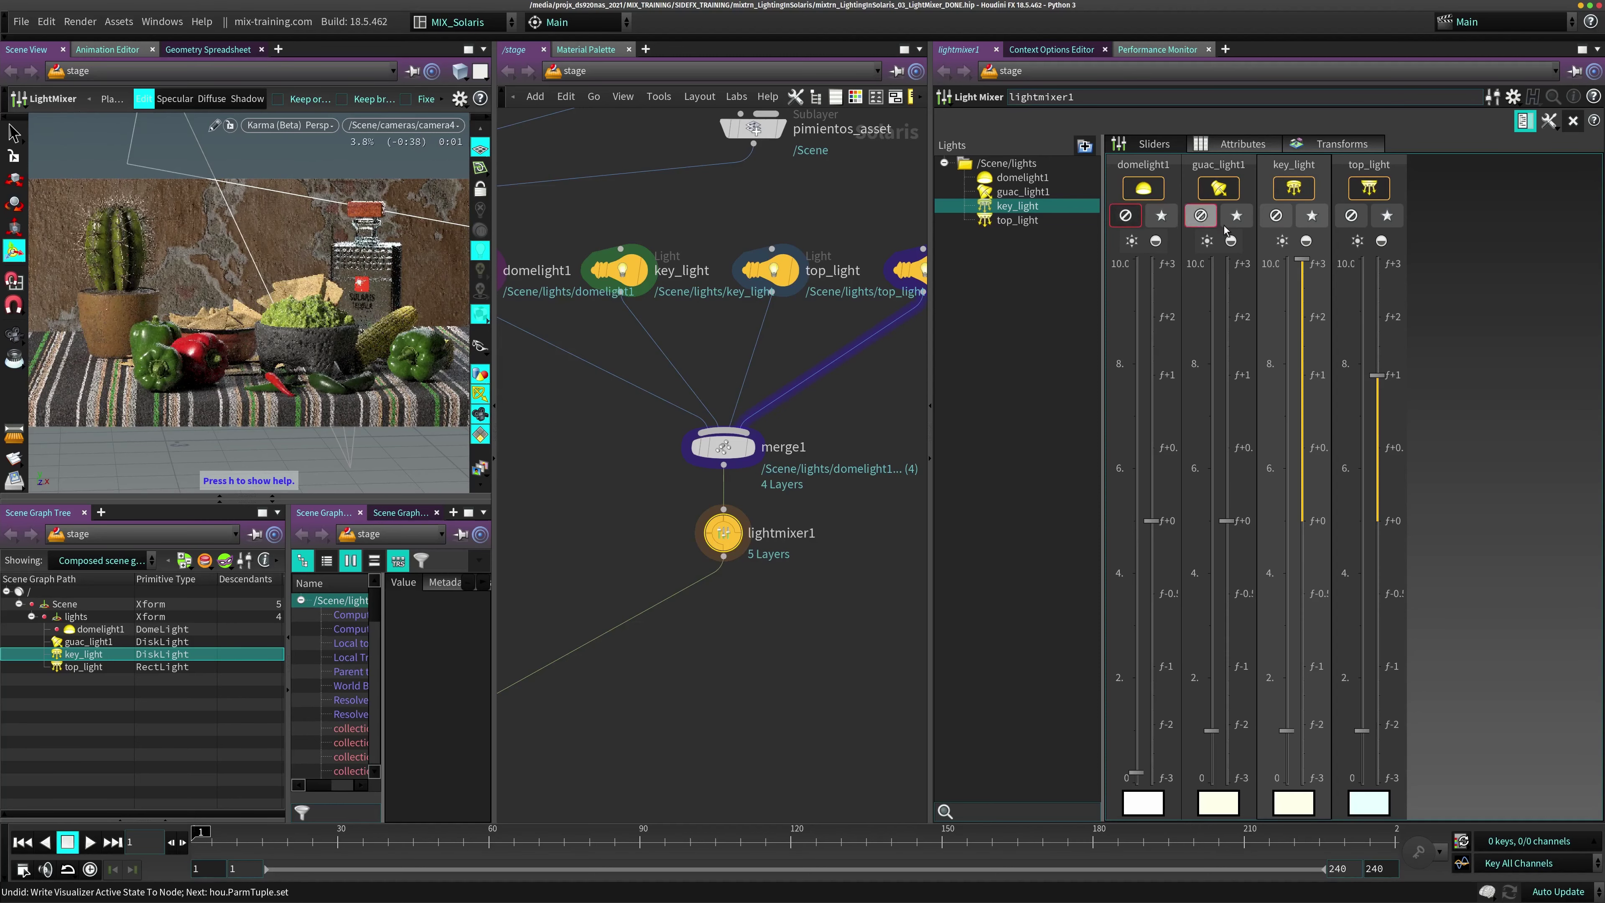
pyautogui.click(1275, 216)
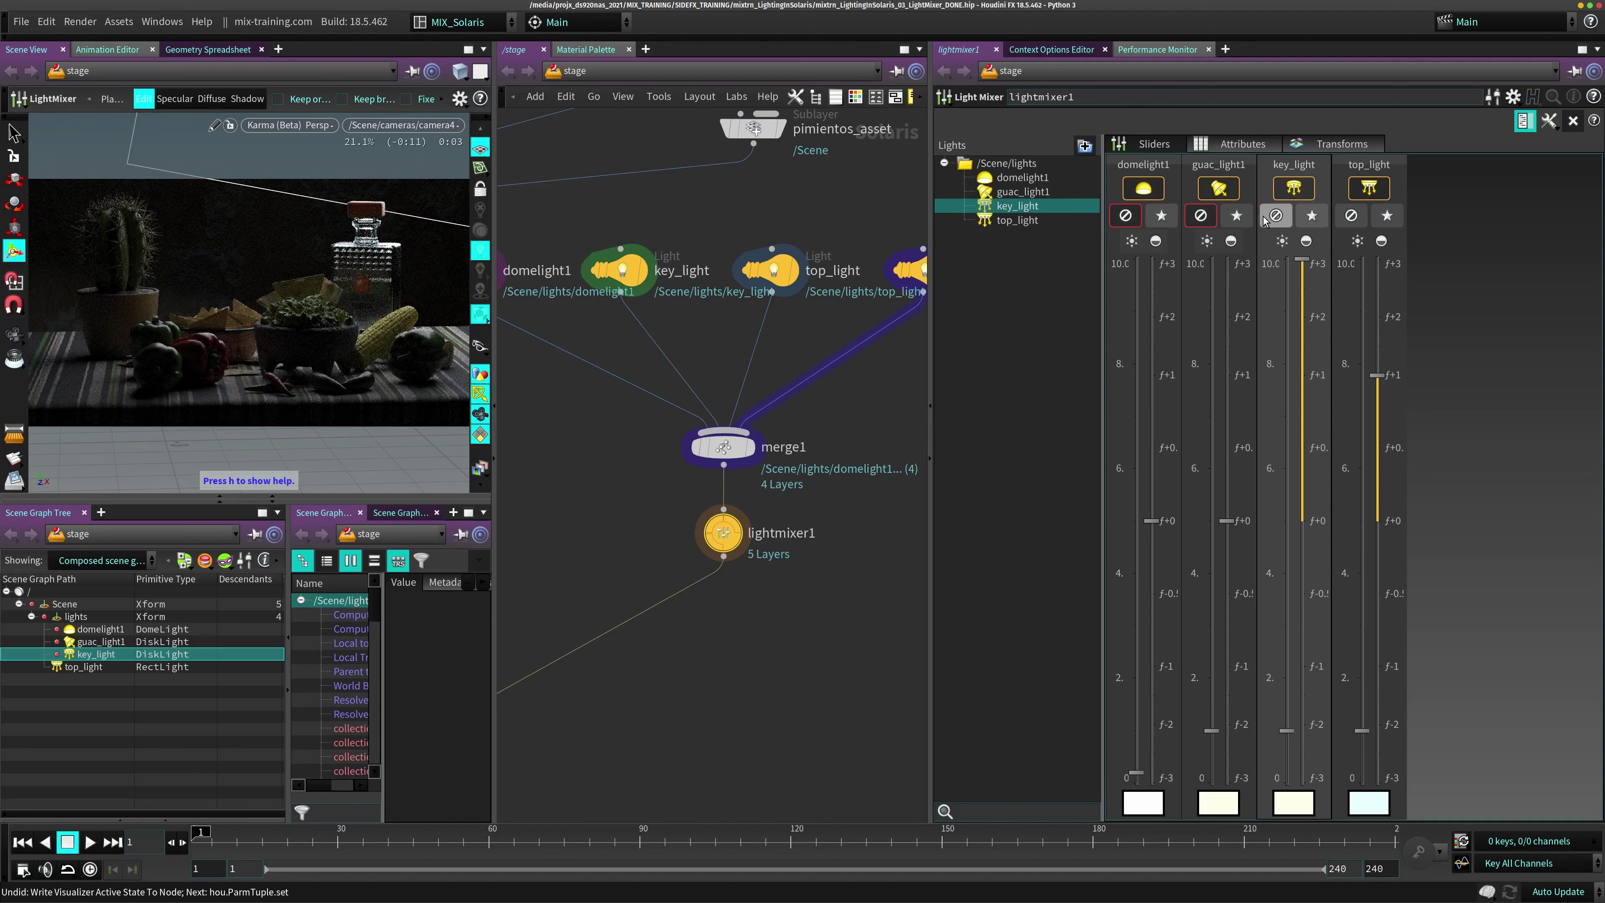
pyautogui.click(1275, 215)
pyautogui.click(1201, 215)
pyautogui.click(1126, 215)
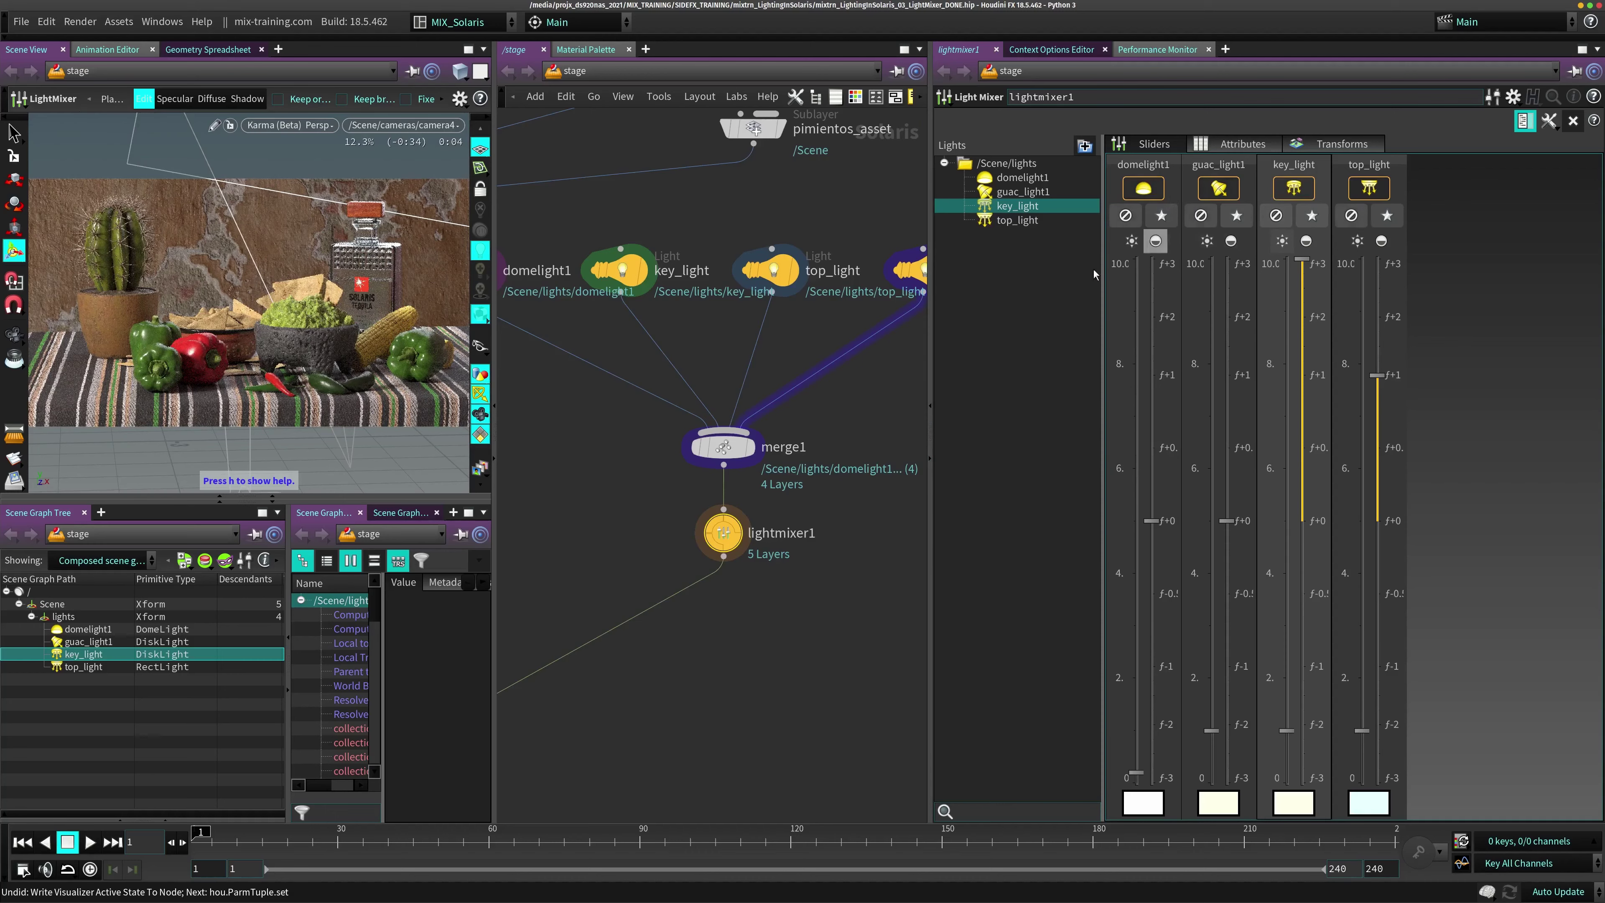
# Solo guac_light1, key_light, top_light and domelight1 one at a time to check each contribution, and release the solo
pyautogui.click(1239, 217)
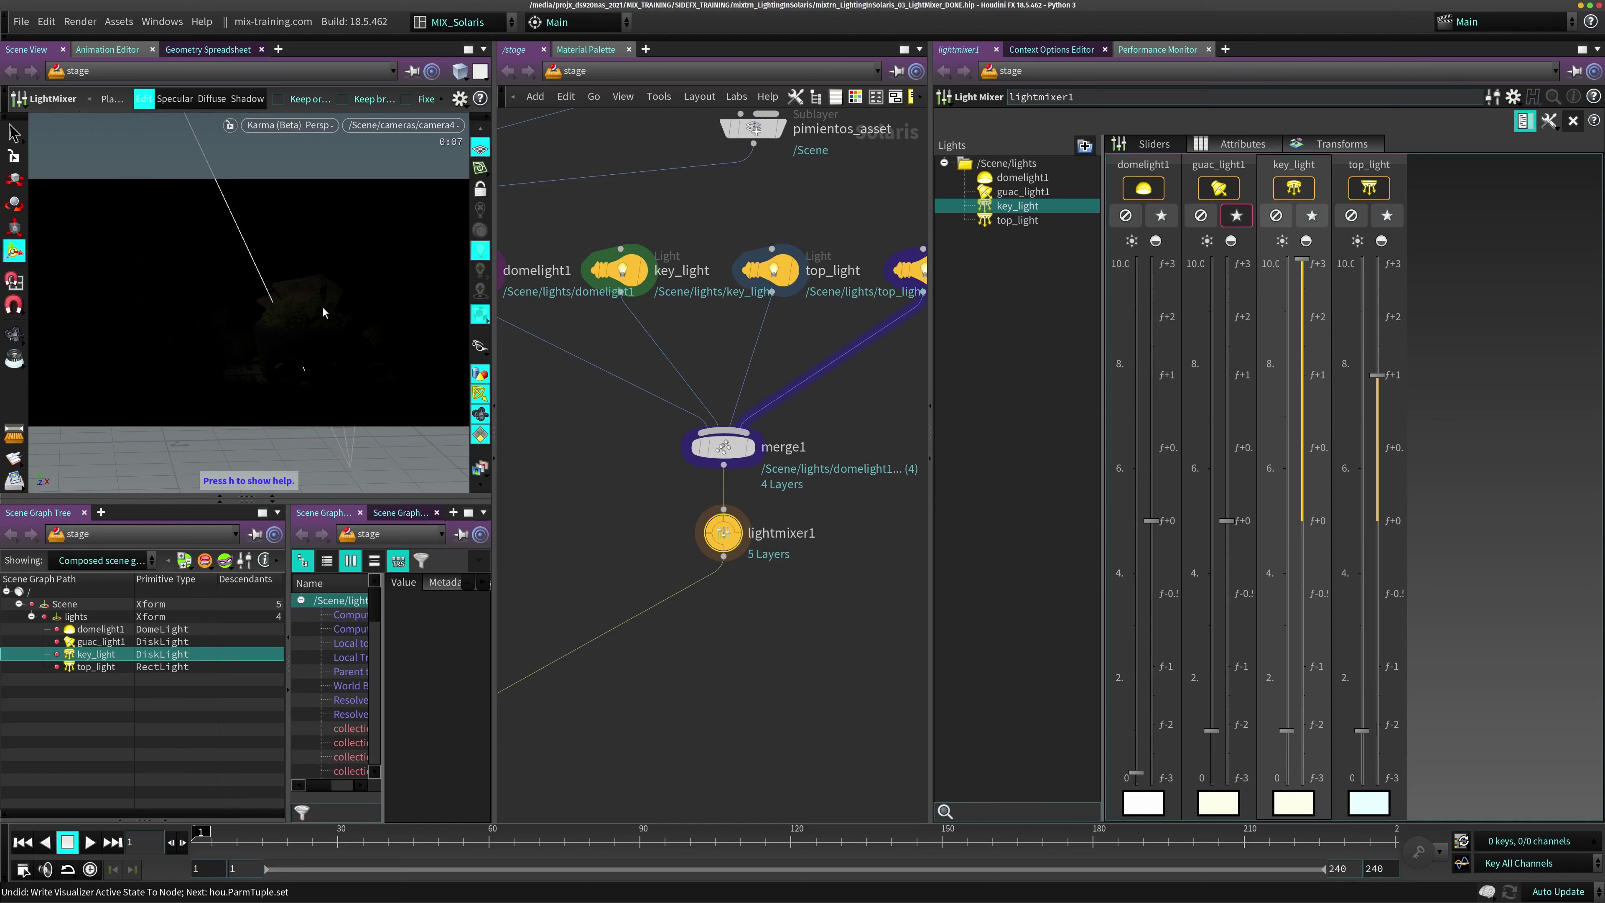
pyautogui.click(1235, 215)
pyautogui.click(1311, 215)
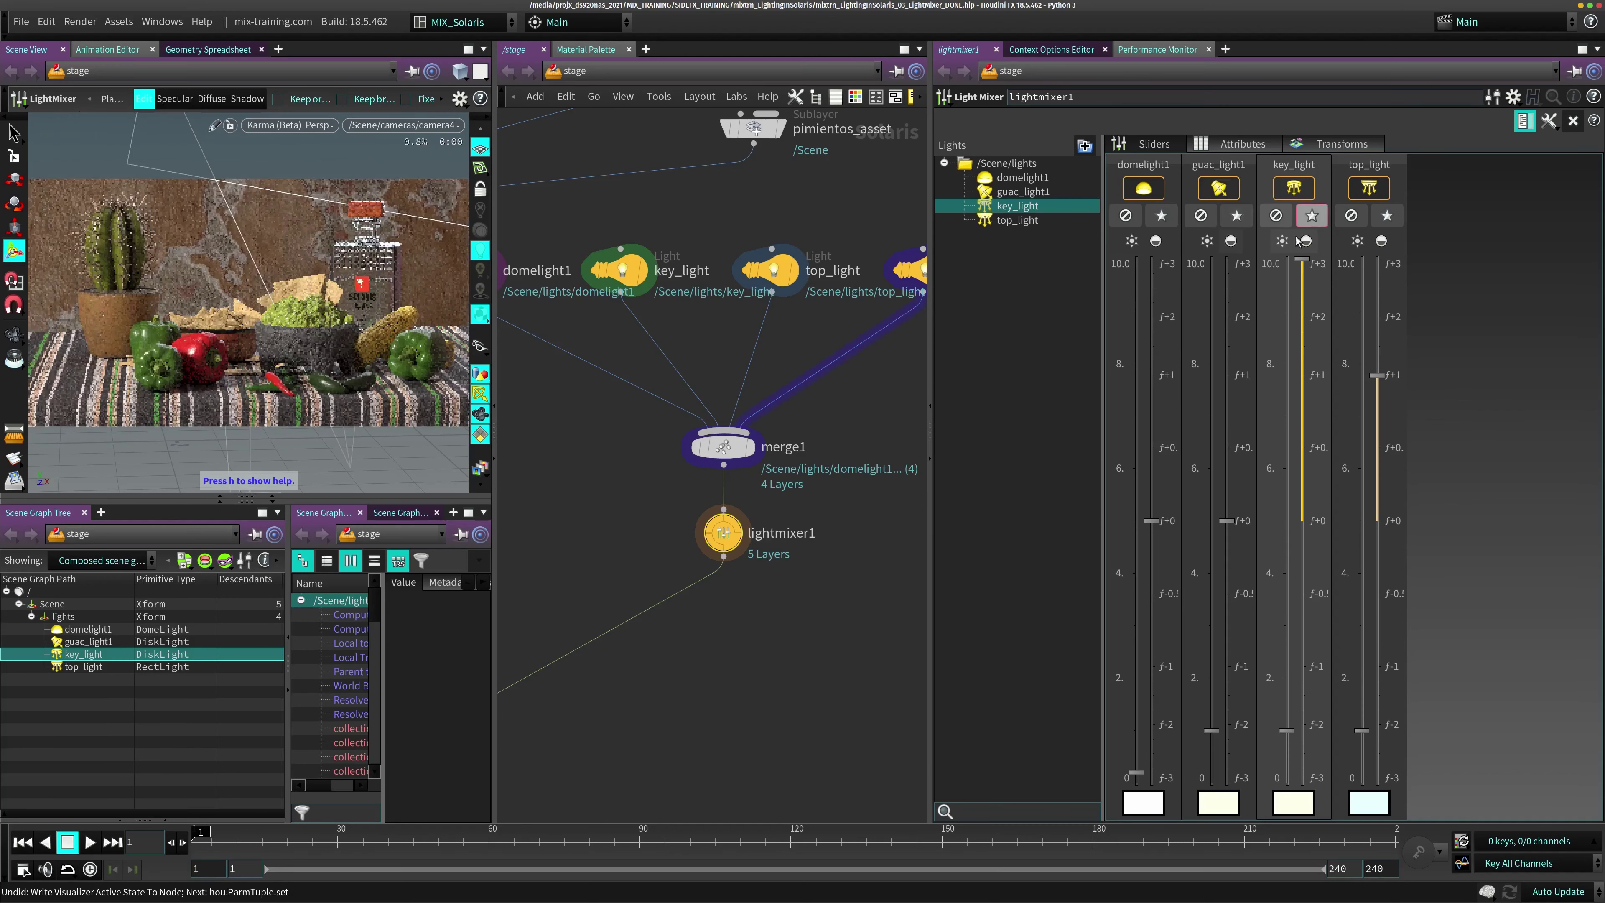
pyautogui.click(1386, 216)
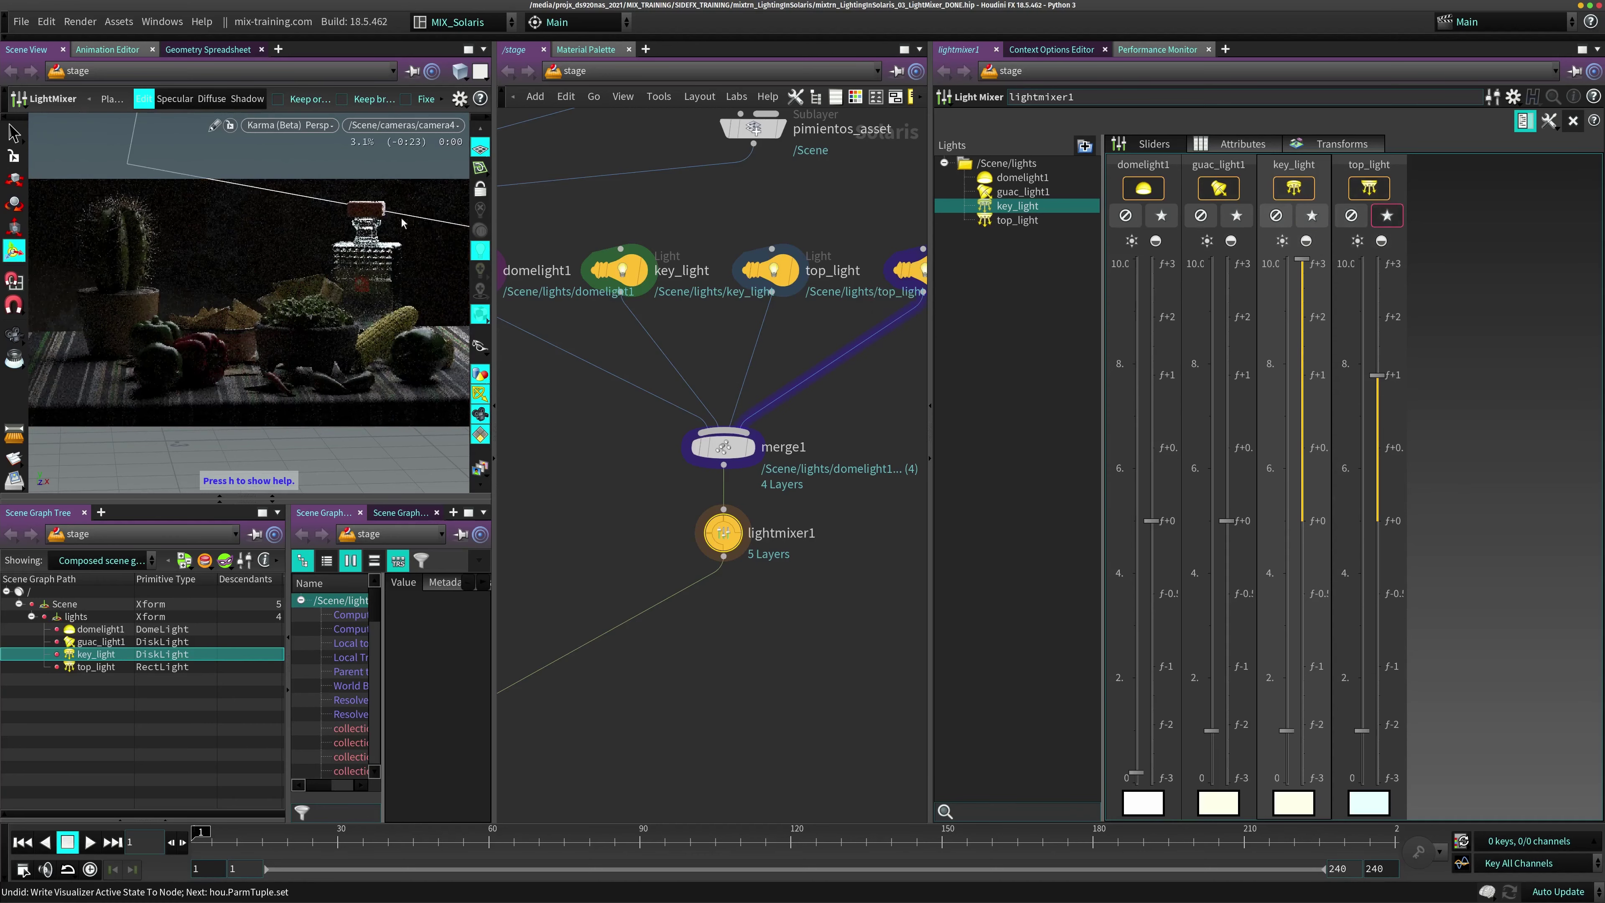
pyautogui.click(1161, 215)
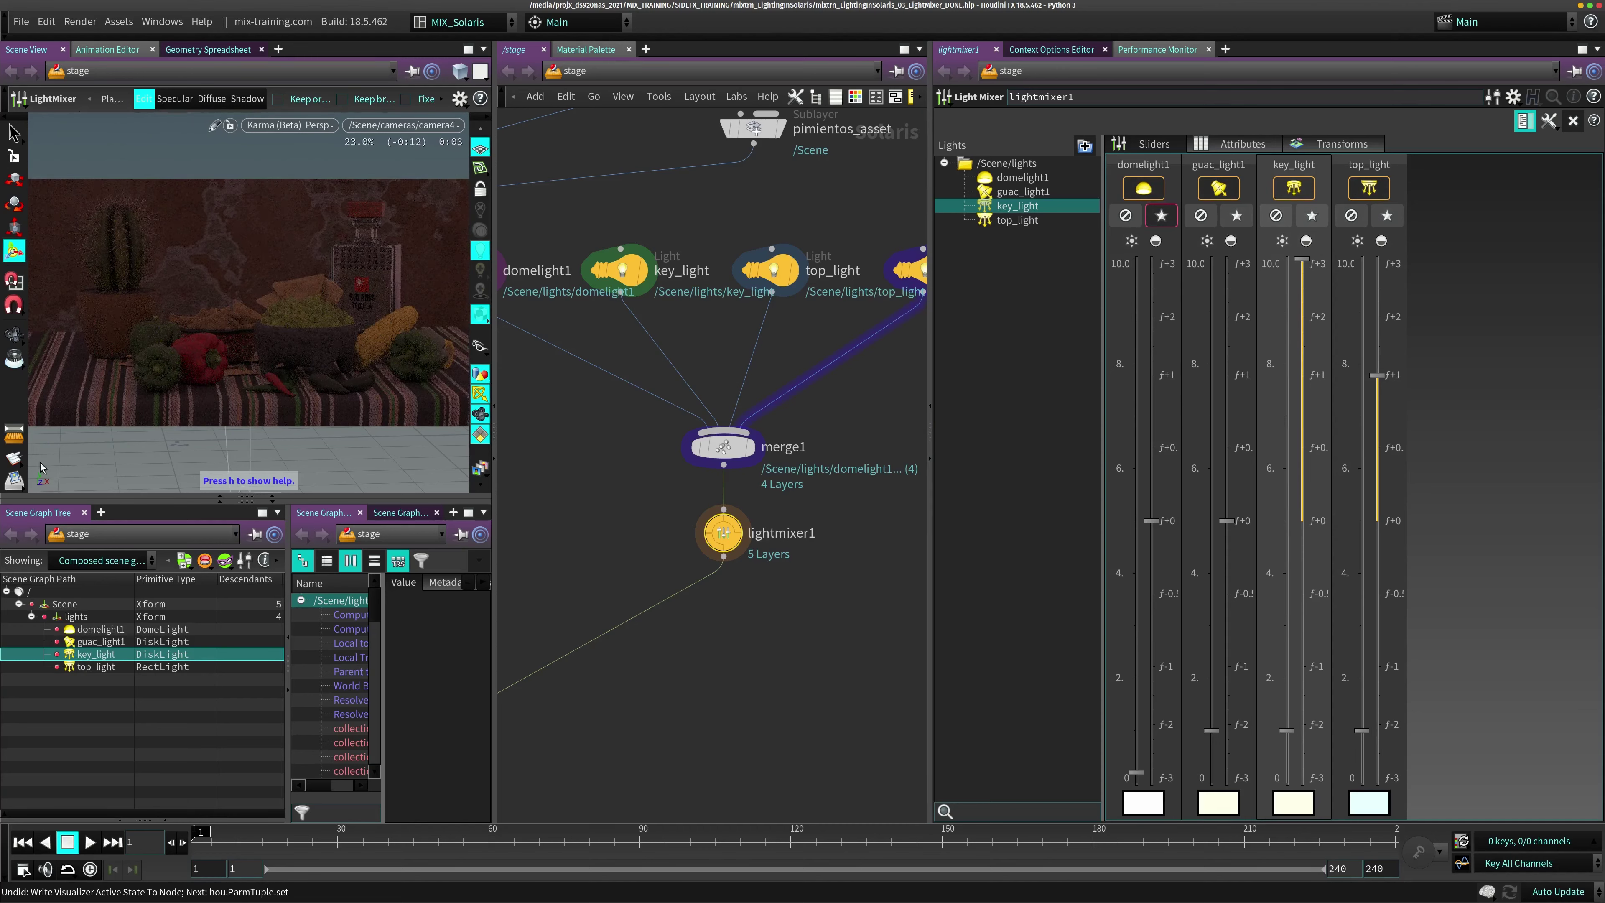
pyautogui.click(1163, 217)
# Solo guac_light1 and raise its exposure to just under +2 stops
pyautogui.click(1236, 215)
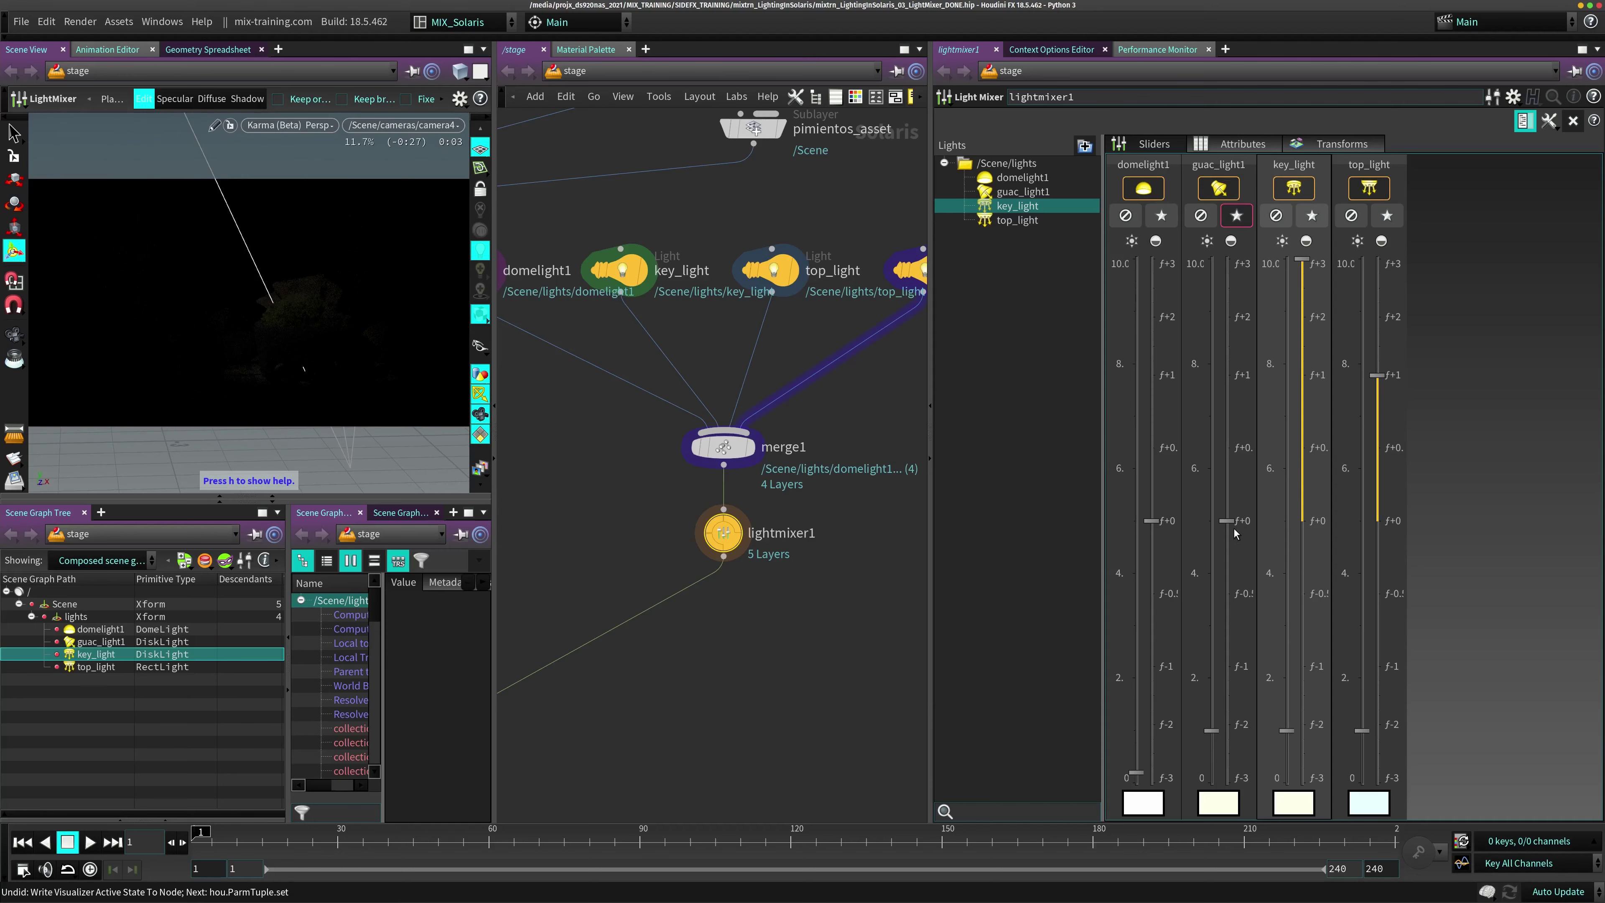
pyautogui.moveTo(1228, 520); pyautogui.dragTo(1233, 406)
pyautogui.moveTo(265, 286); pyautogui.dragTo(400, 482)
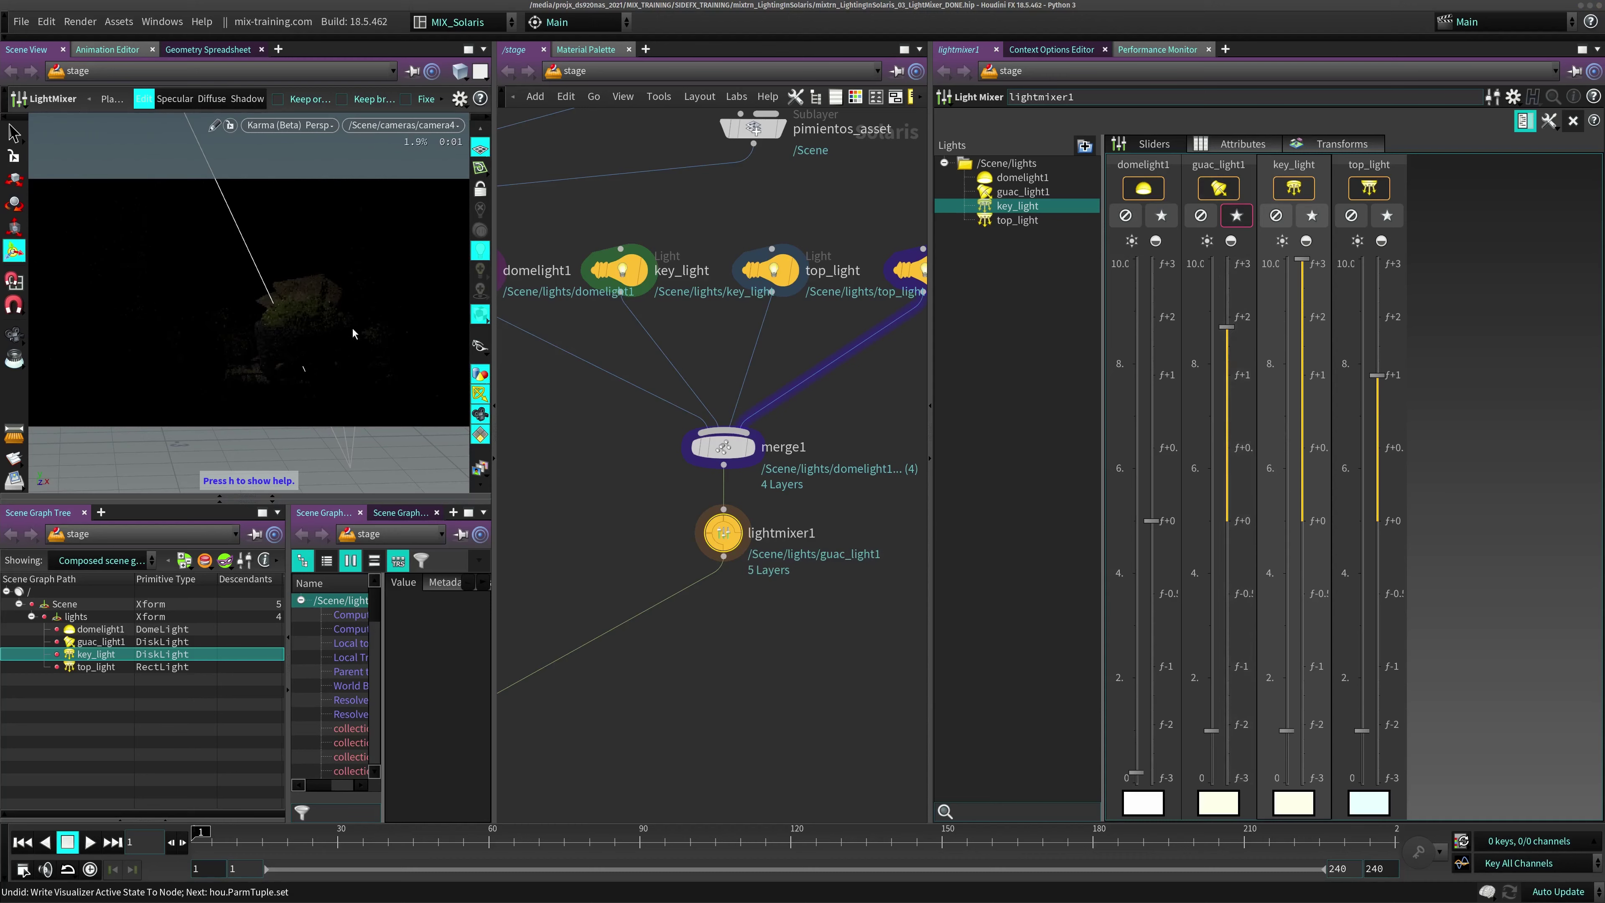
# Release the solo on guac_light1 and adjust its exposure to about 1.883 and its intensity to about 2.953
pyautogui.click(1239, 215)
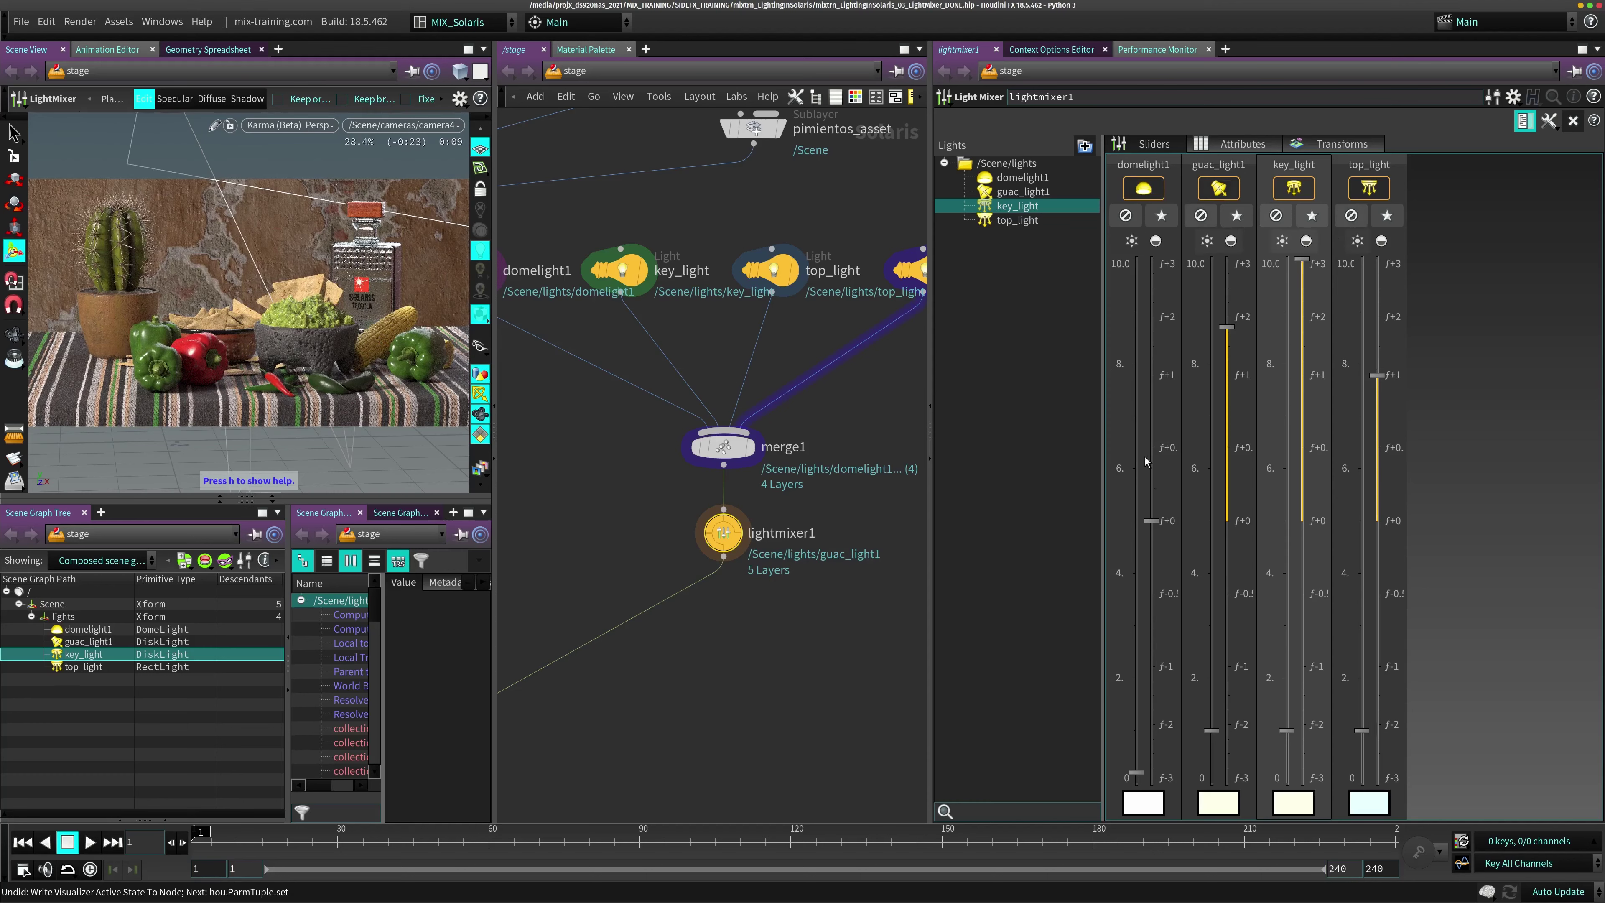
pyautogui.click(1226, 408)
pyautogui.click(1221, 321)
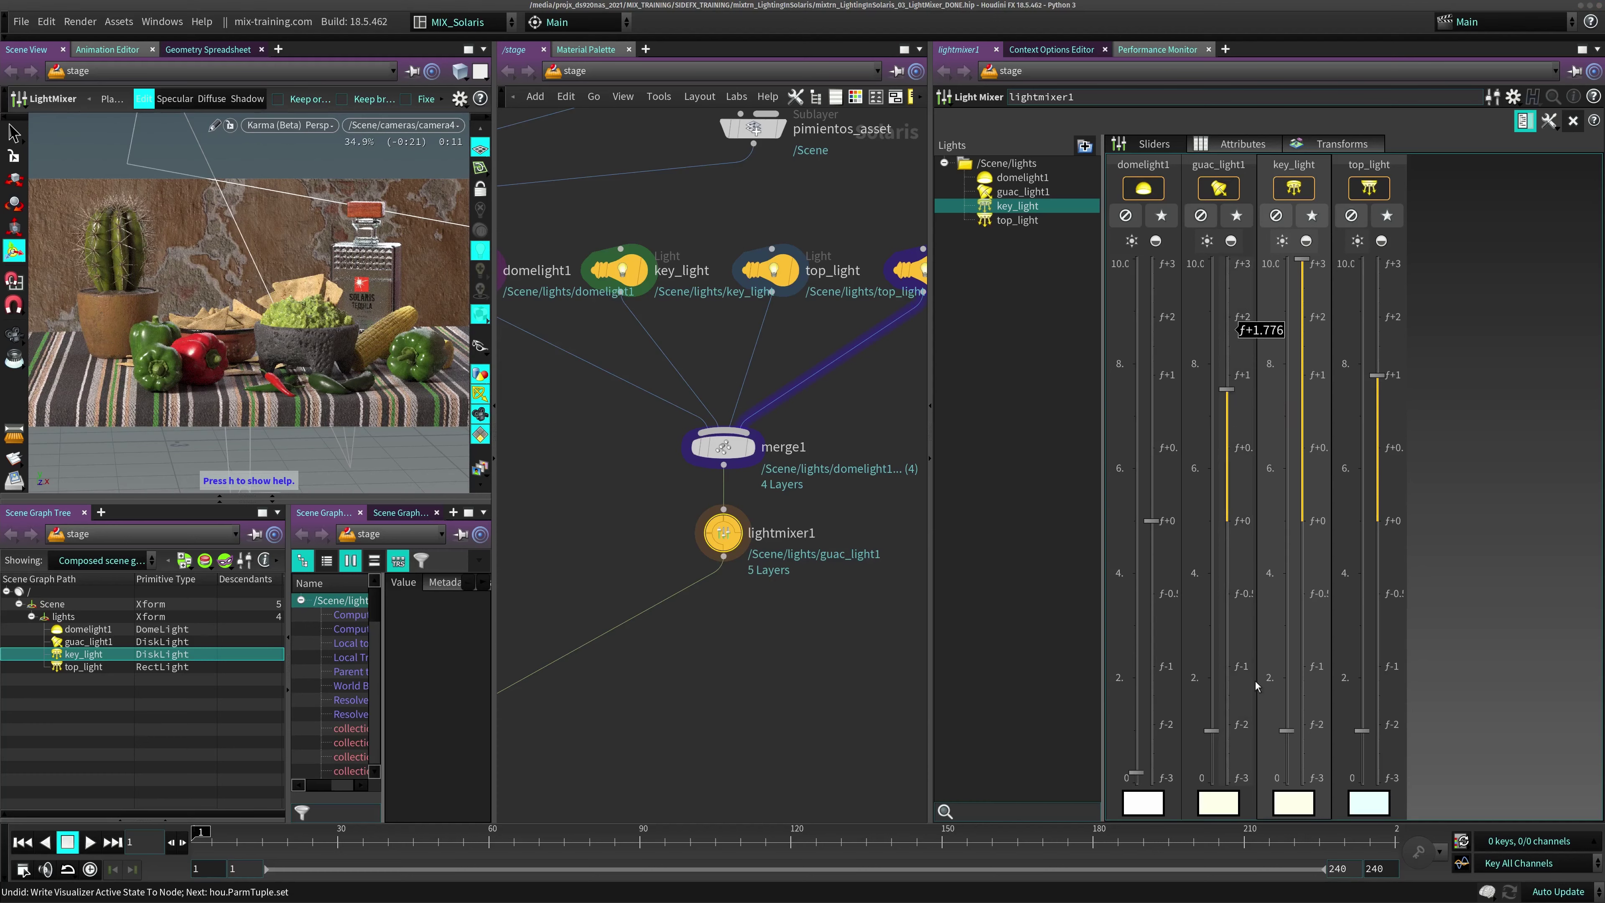
pyautogui.moveTo(1211, 547); pyautogui.dragTo(1216, 631)
# Try red swatches for guac_light1's color and settle on pure blue (0000FF)
pyautogui.click(1223, 805)
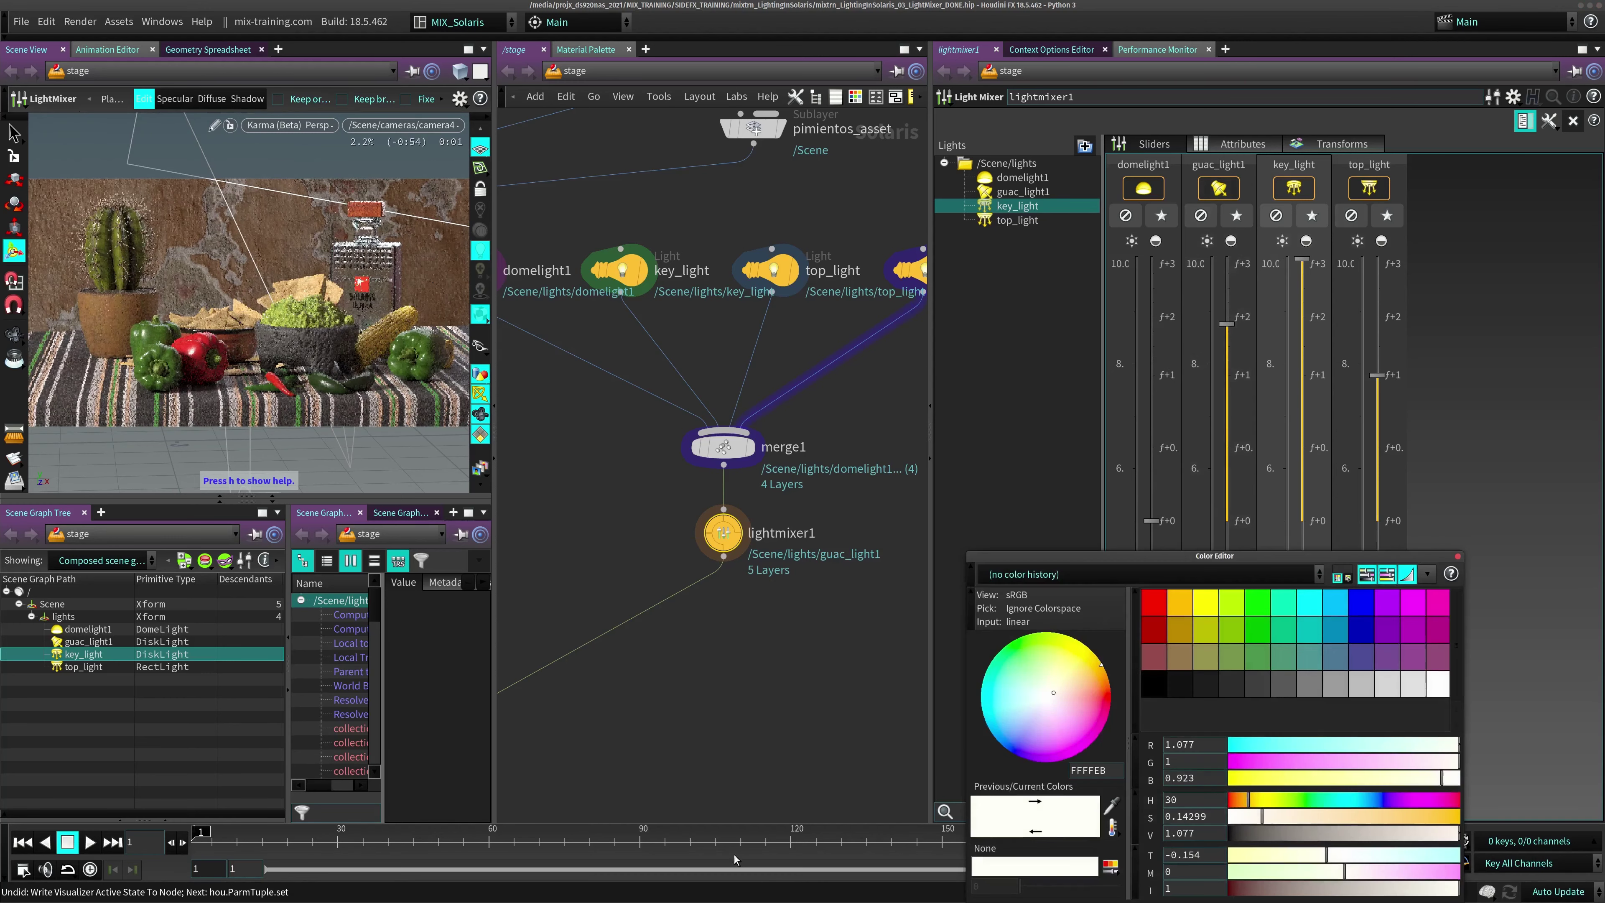
pyautogui.click(1186, 609)
pyautogui.moveTo(1188, 556); pyautogui.dragTo(799, 317)
pyautogui.click(766, 364)
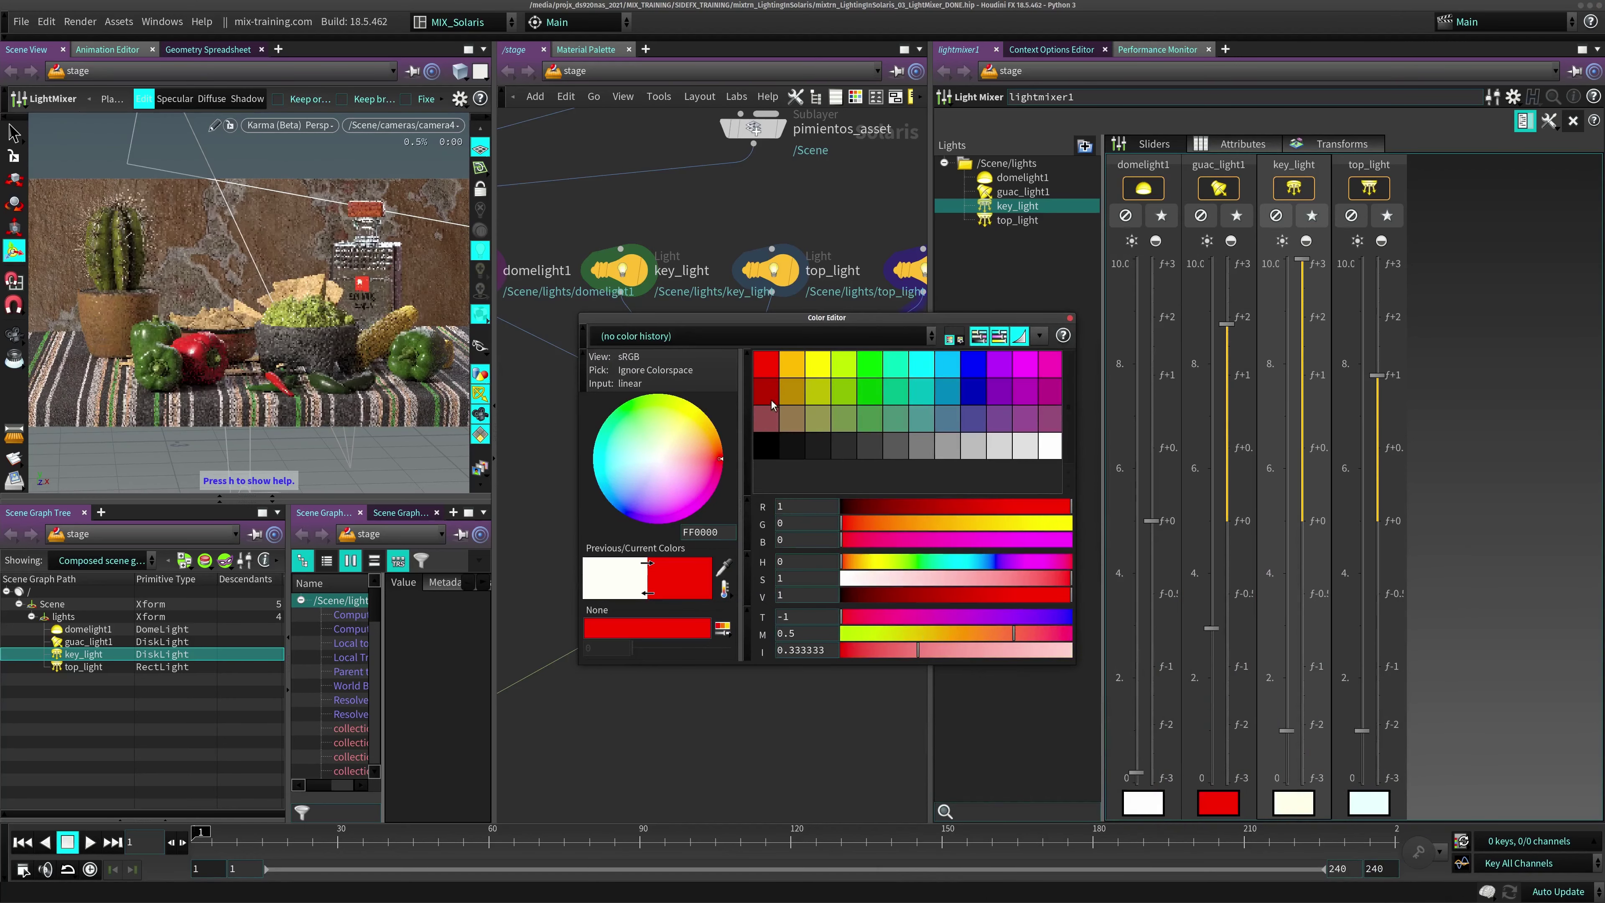
pyautogui.click(767, 390)
pyautogui.click(974, 364)
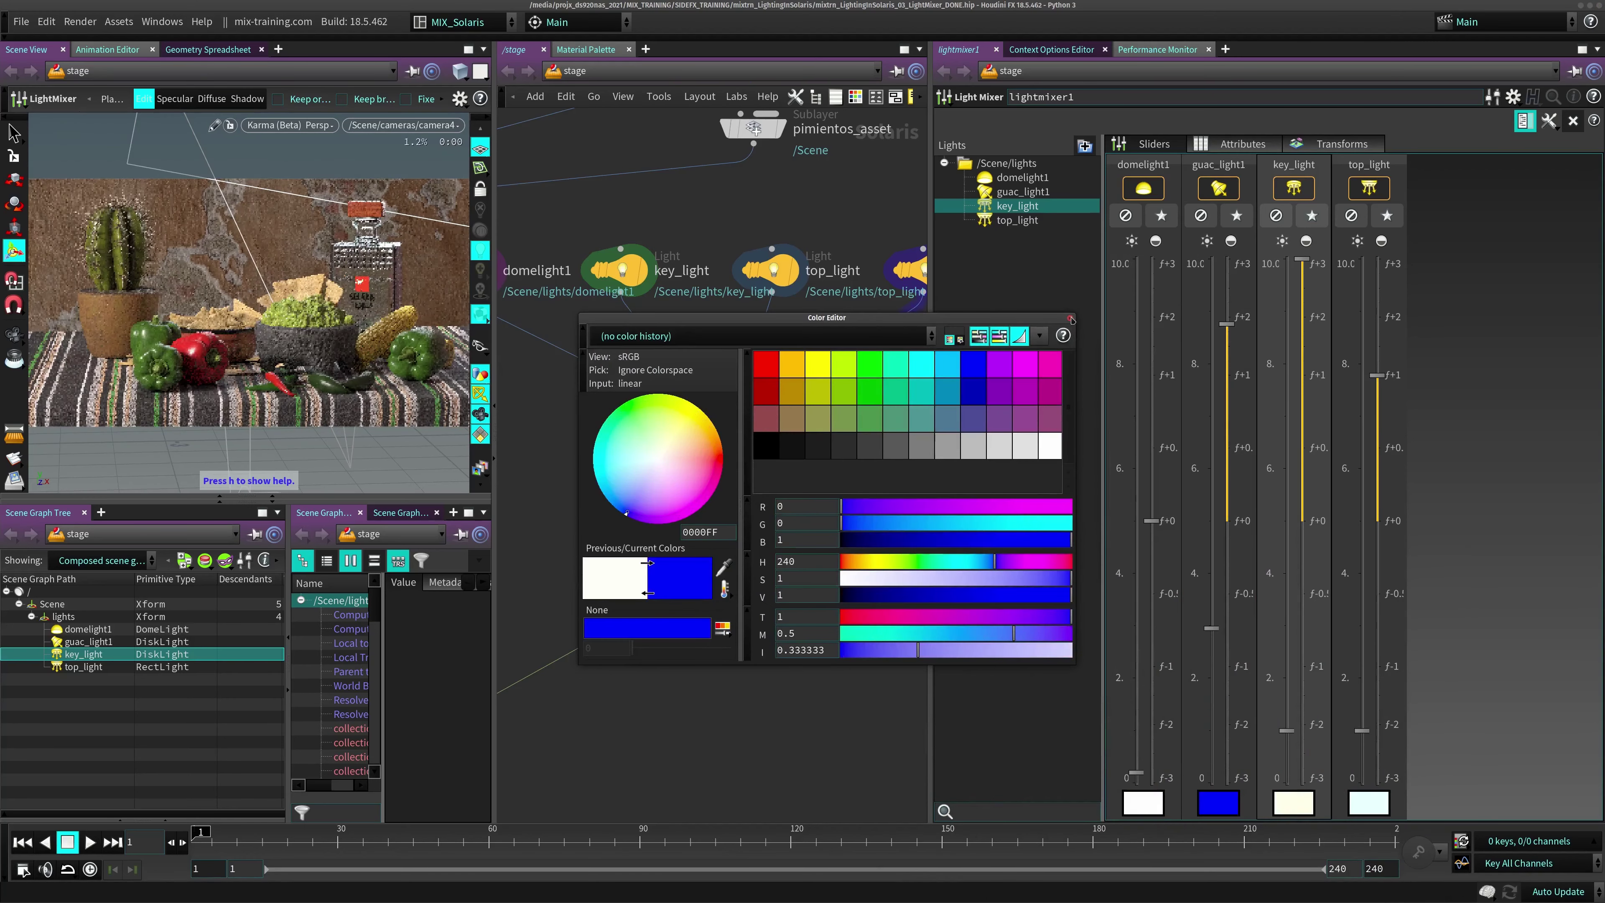
pyautogui.click(1069, 318)
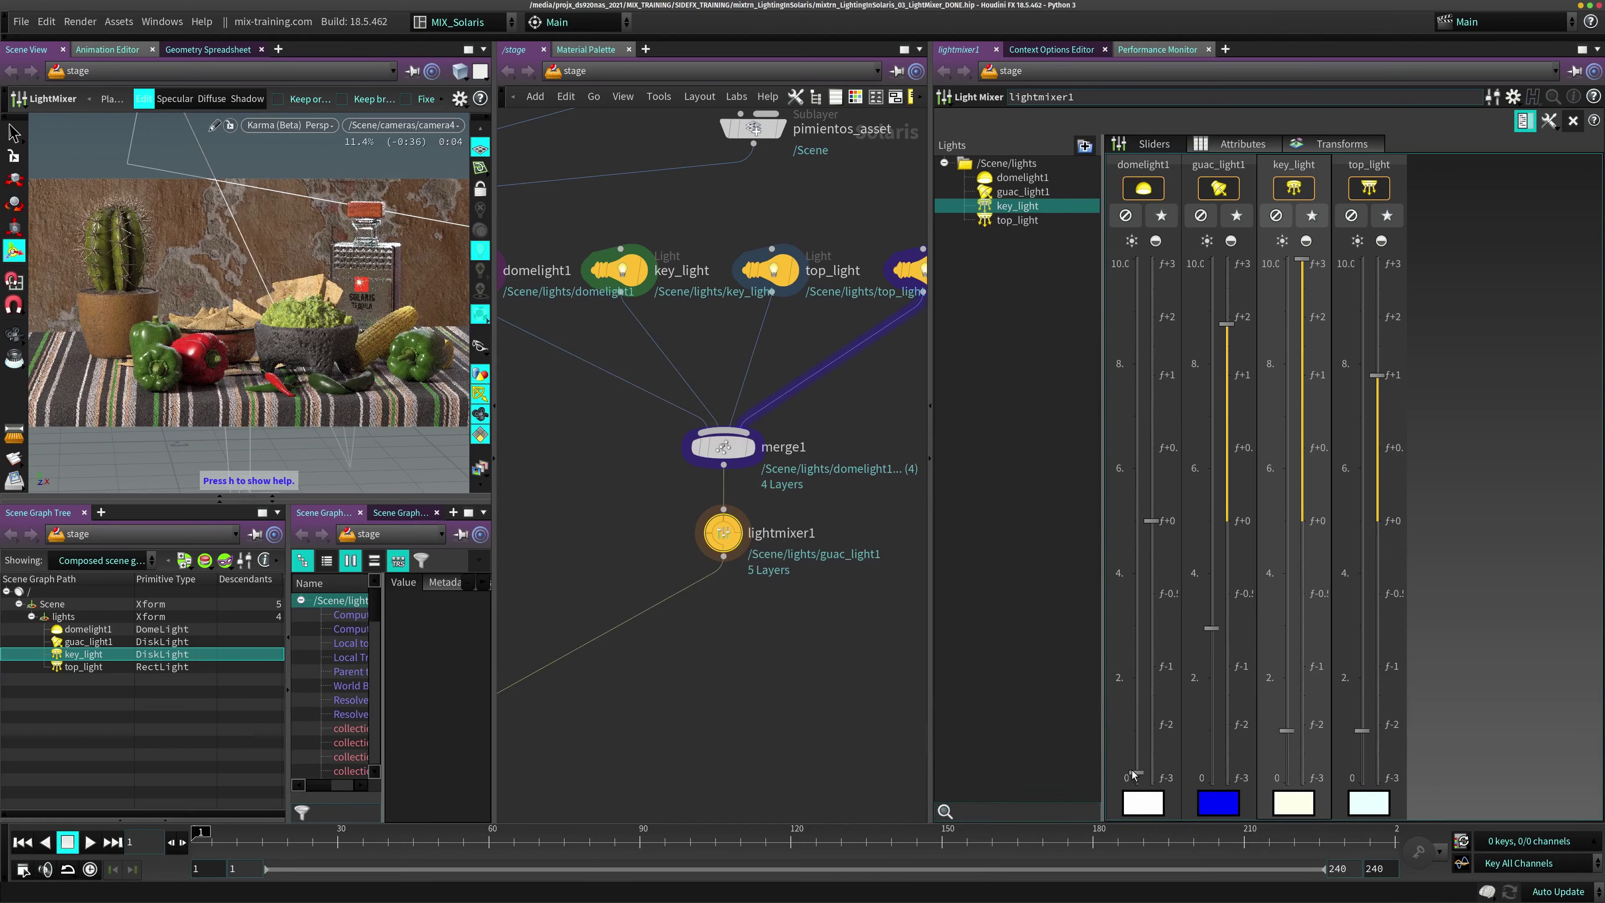
# Examine the Light Mixer's attribute table and compare it with key_light's own node parameters and the slider view
pyautogui.click(1232, 144)
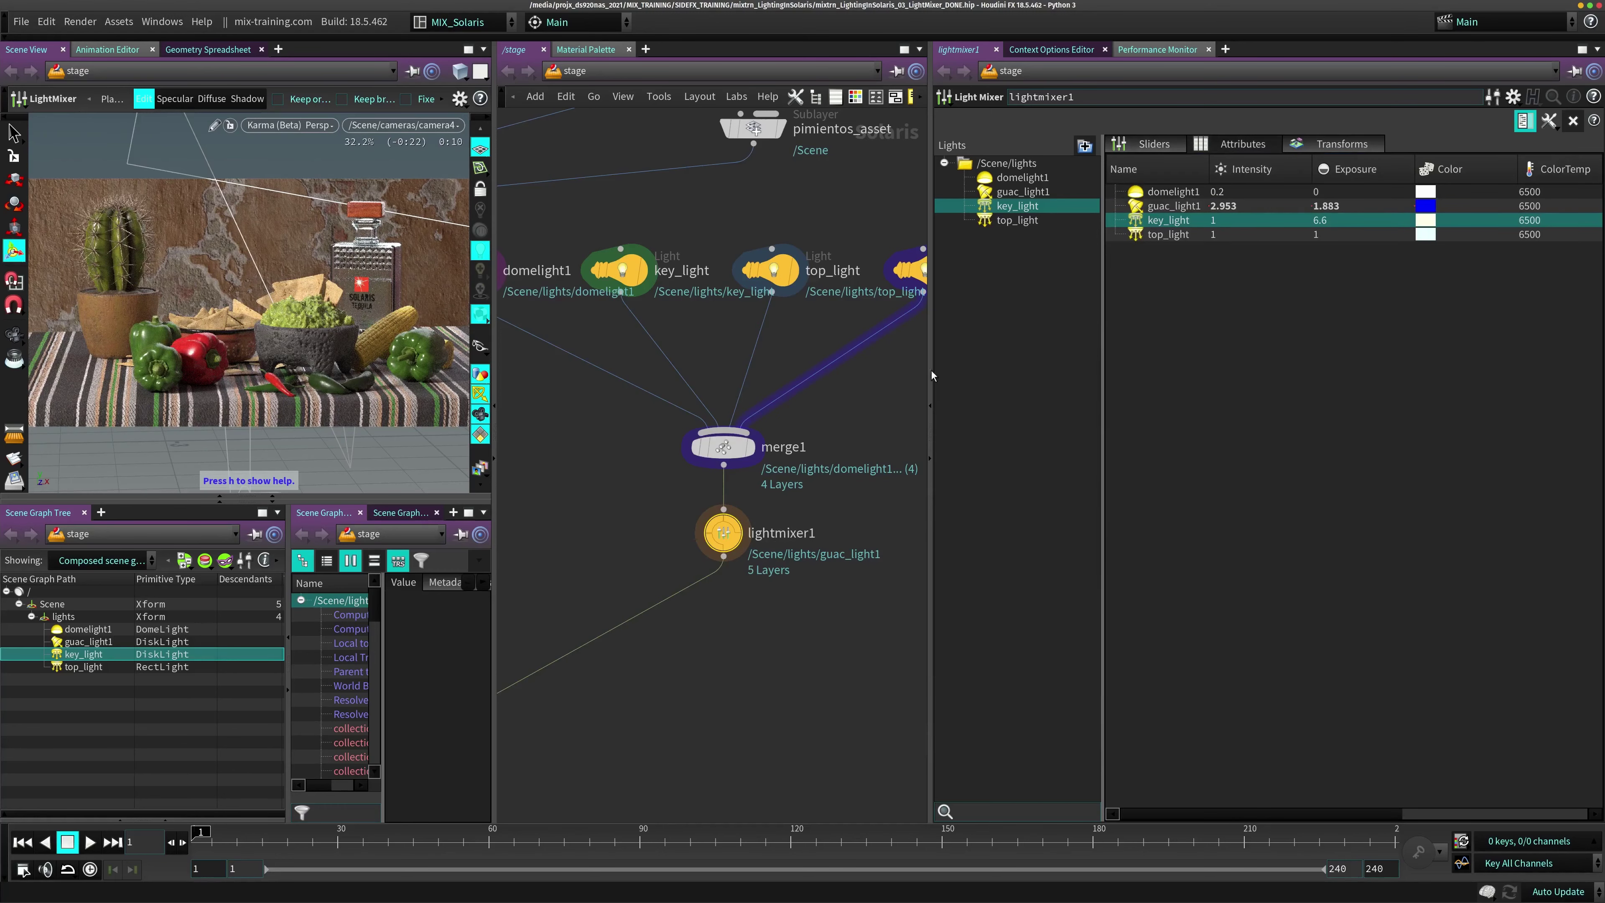
pyautogui.moveTo(610, 222); pyautogui.dragTo(662, 316)
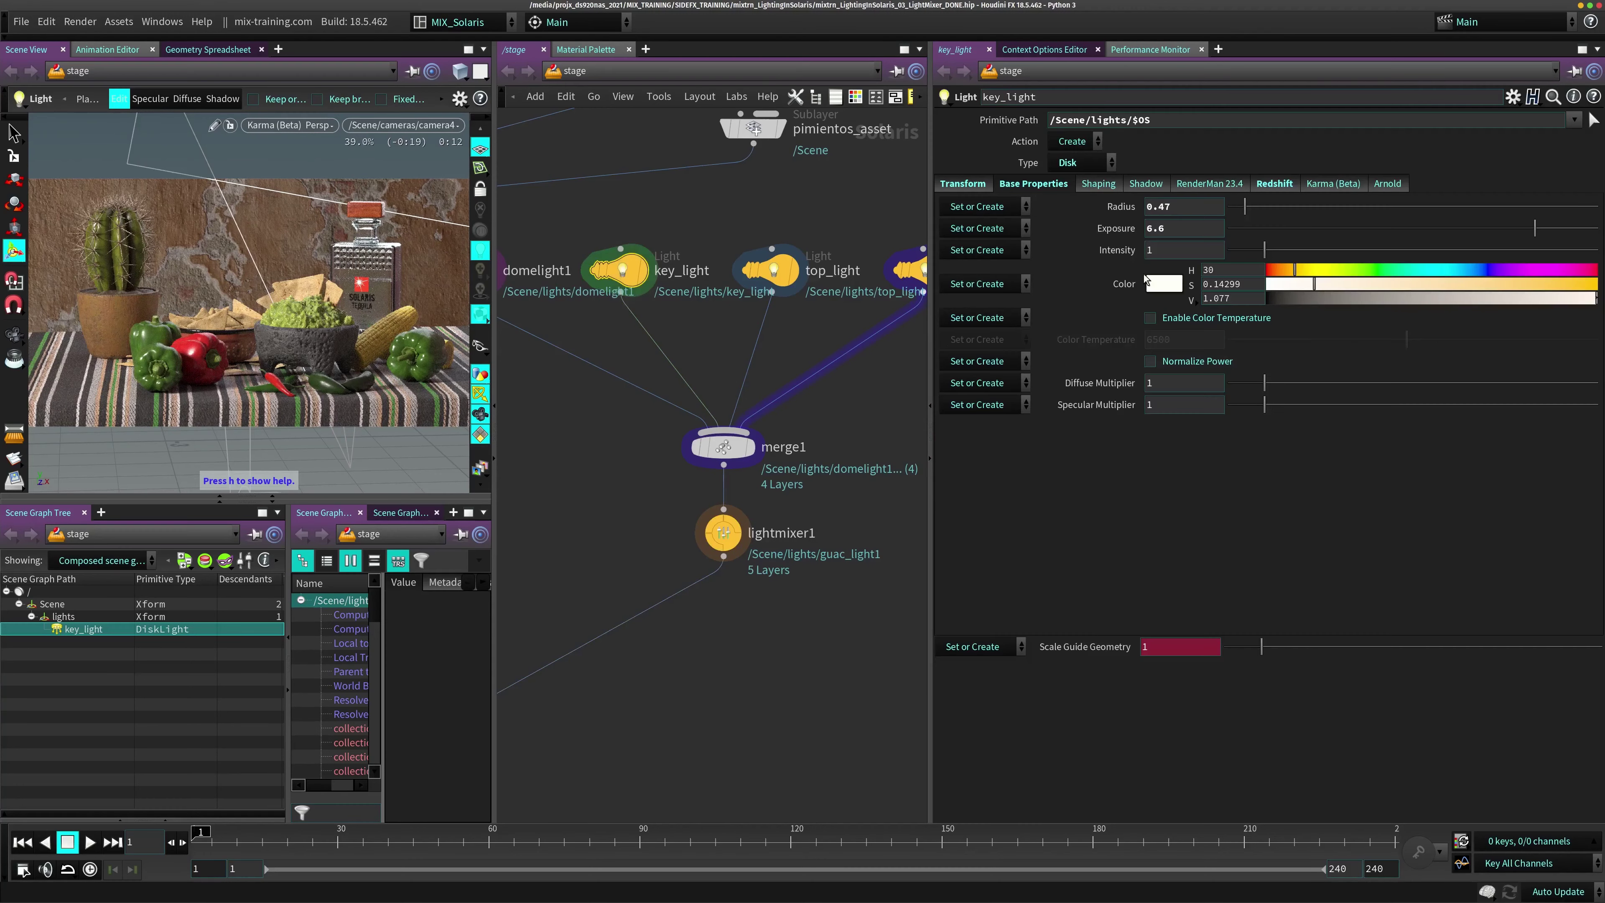
pyautogui.moveTo(662, 486); pyautogui.dragTo(823, 596)
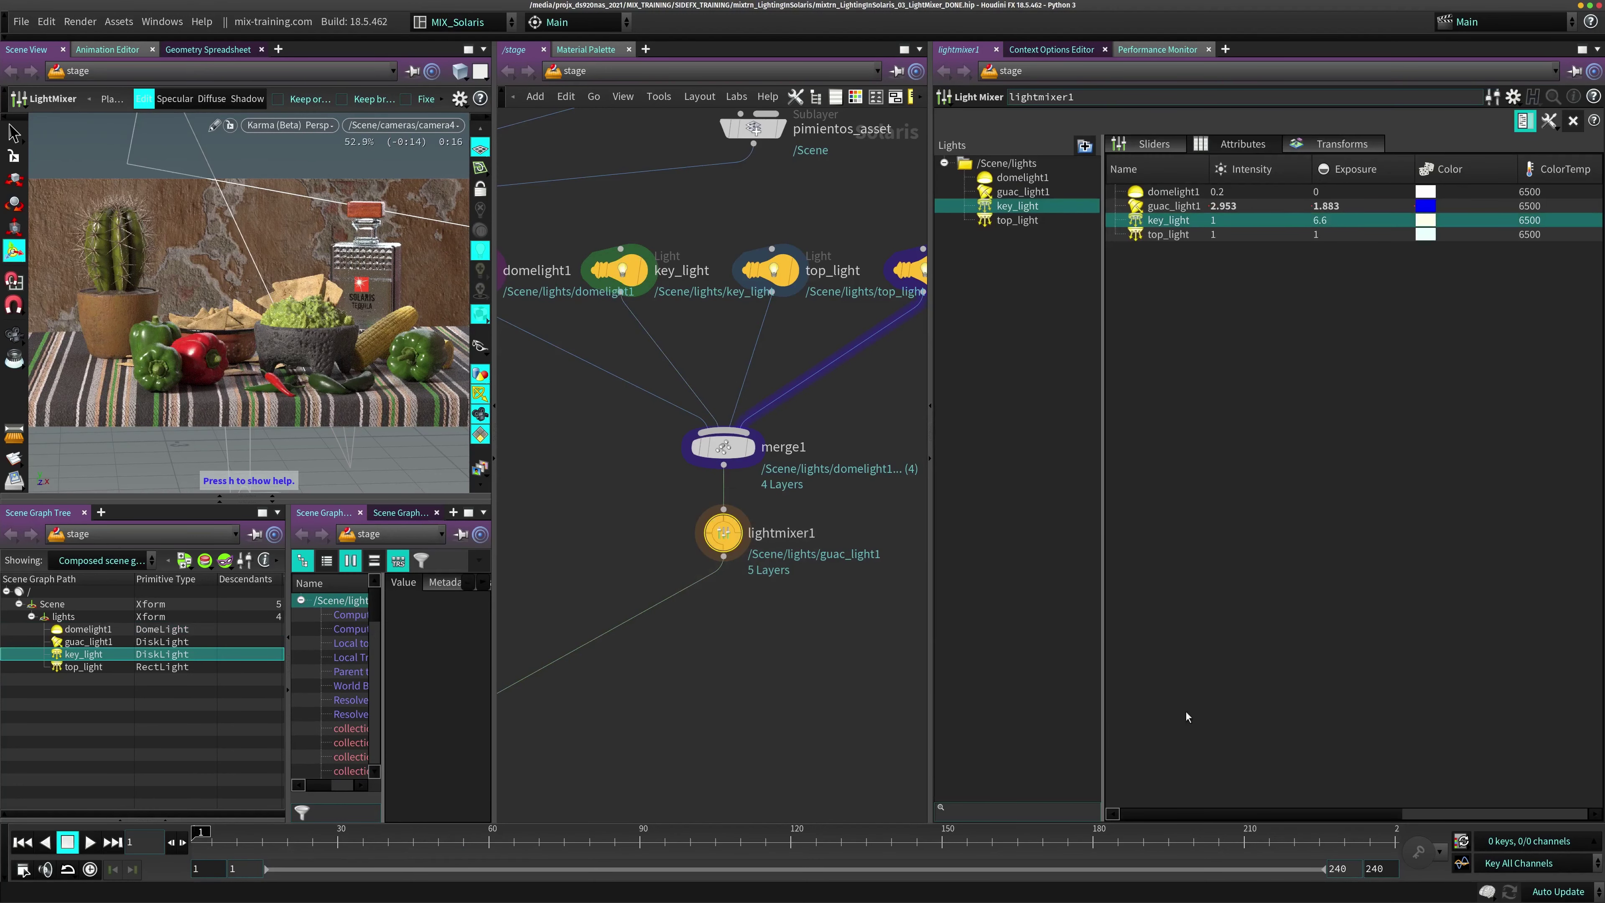
pyautogui.moveTo(1182, 817); pyautogui.dragTo(1130, 822)
pyautogui.click(1155, 144)
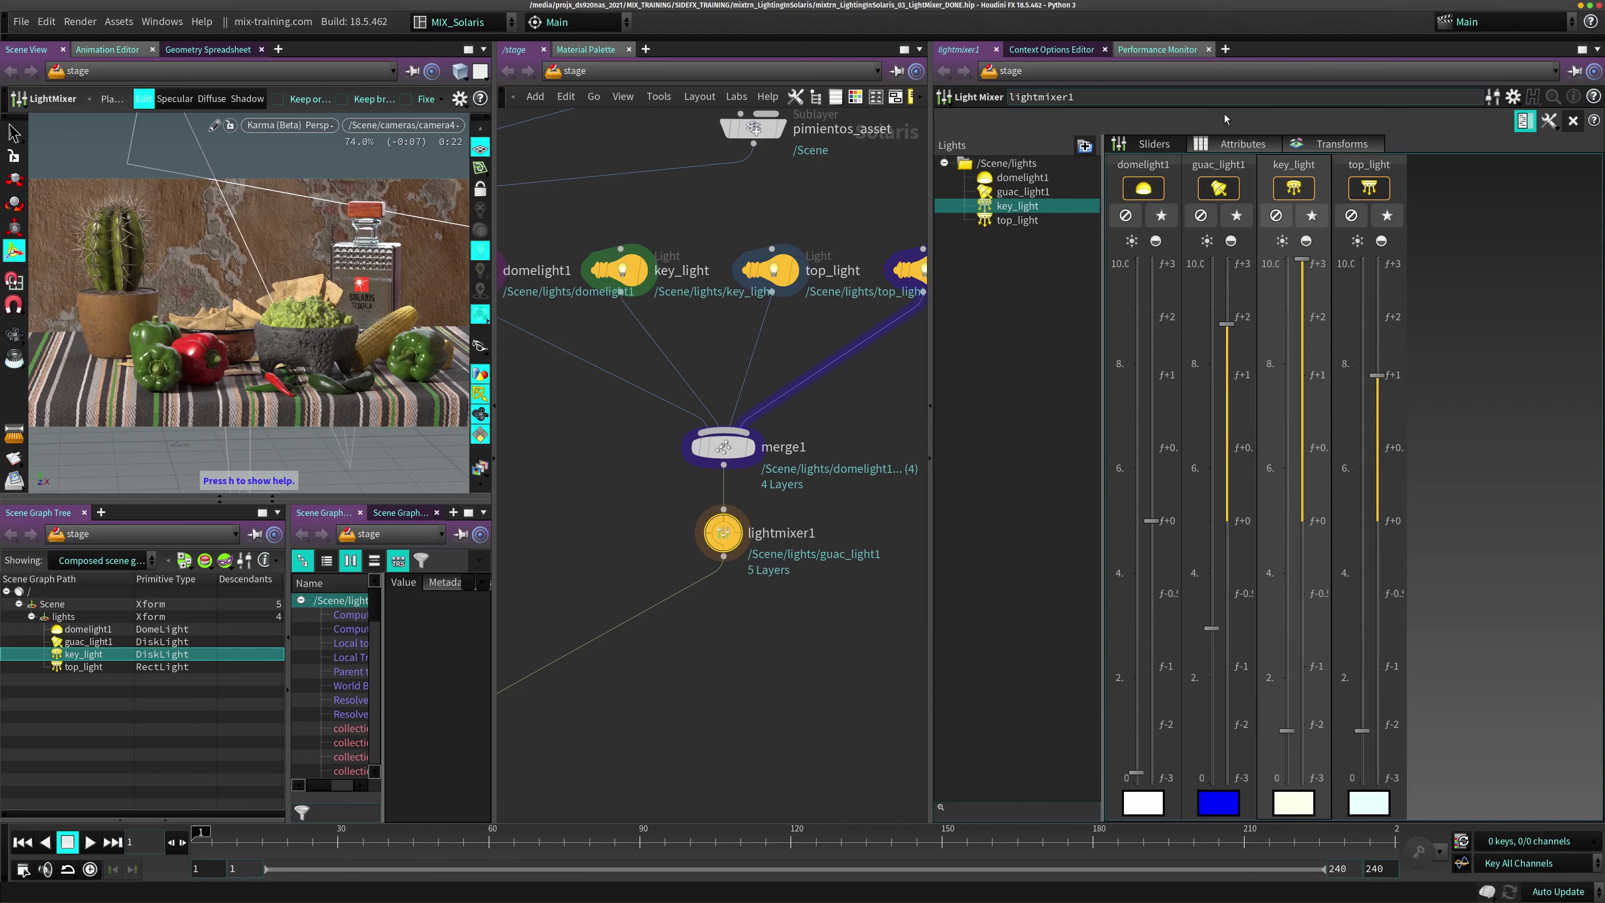
pyautogui.click(1239, 144)
# Toggle solo, mute and active for domelight1 in the attribute table, and restore each option
pyautogui.moveTo(1178, 815); pyautogui.dragTo(1402, 800)
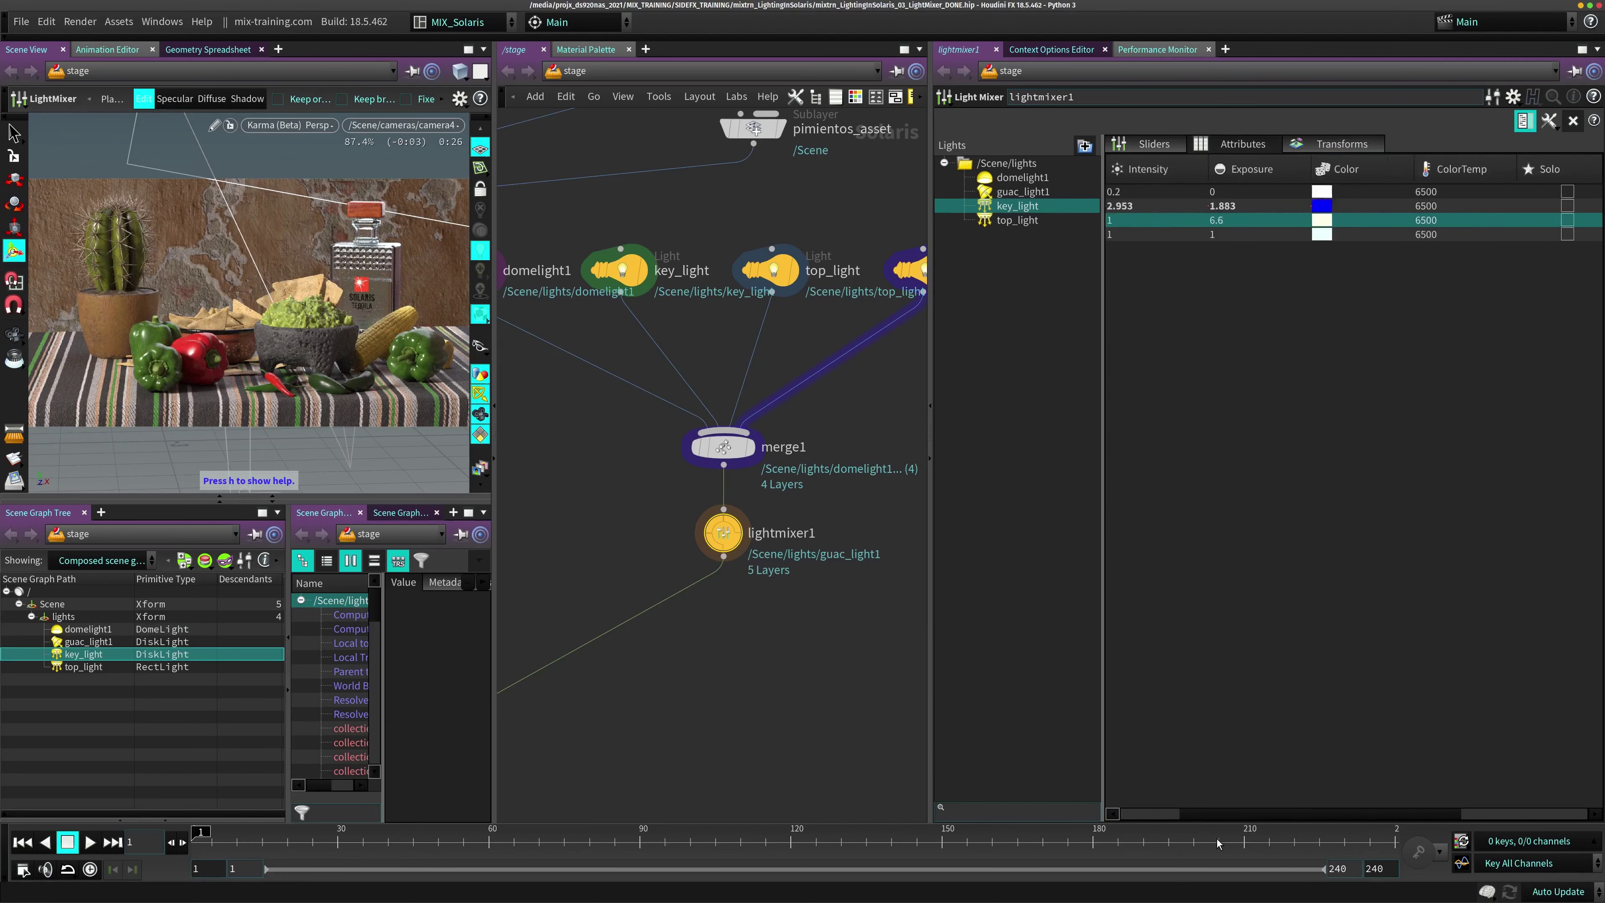
pyautogui.click(1345, 192)
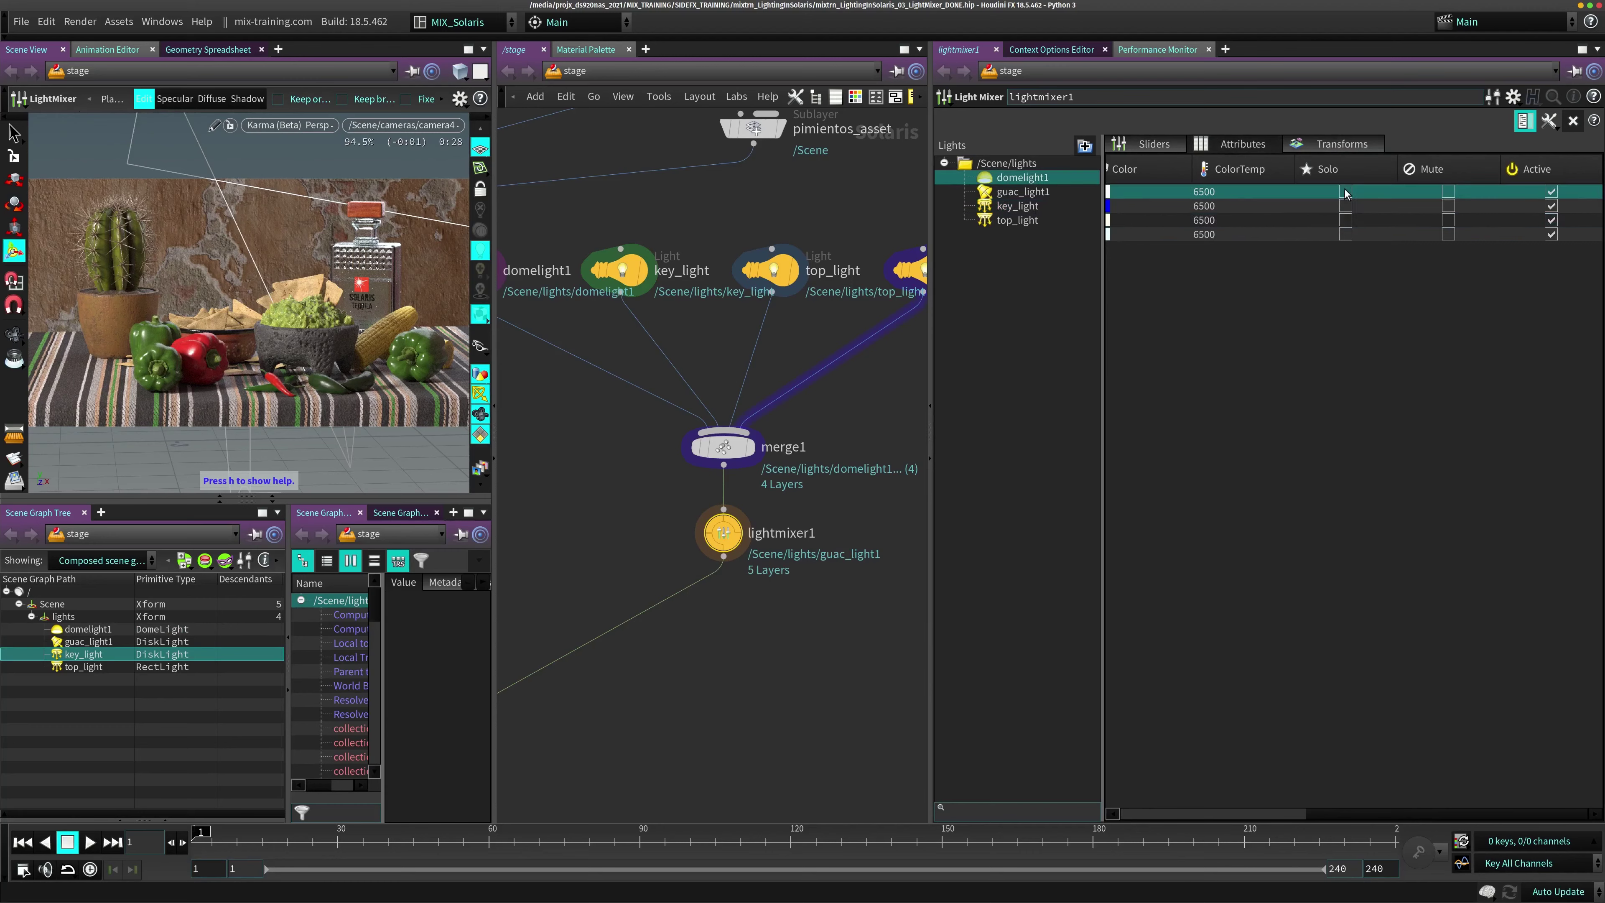
pyautogui.click(1448, 192)
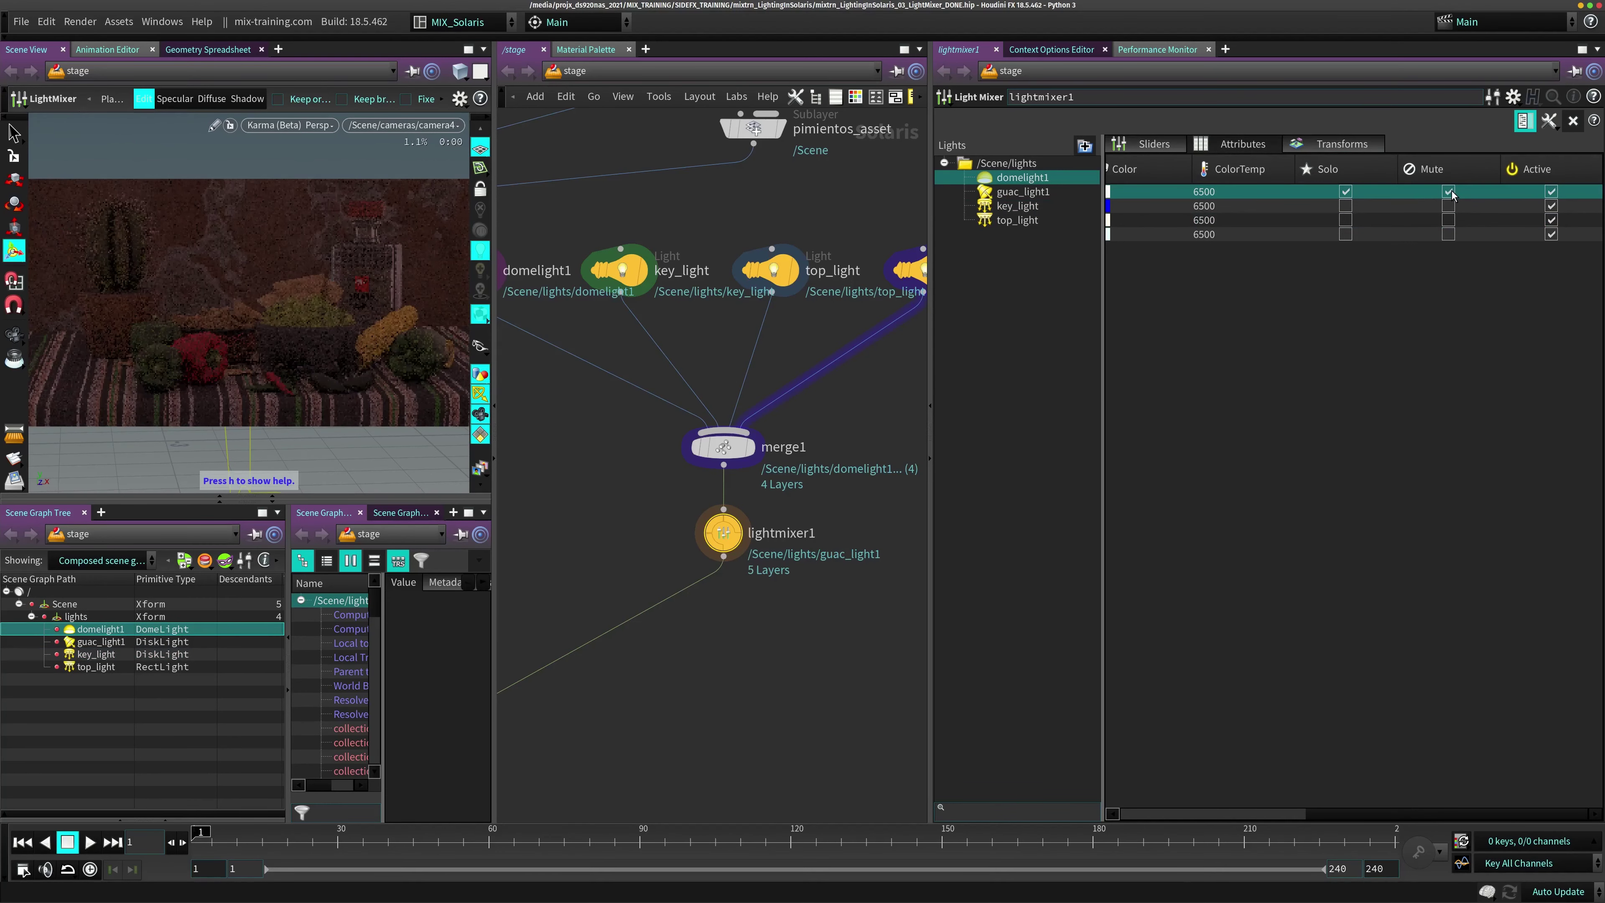
pyautogui.click(1551, 192)
pyautogui.click(1551, 192)
pyautogui.click(1448, 191)
pyautogui.click(1345, 191)
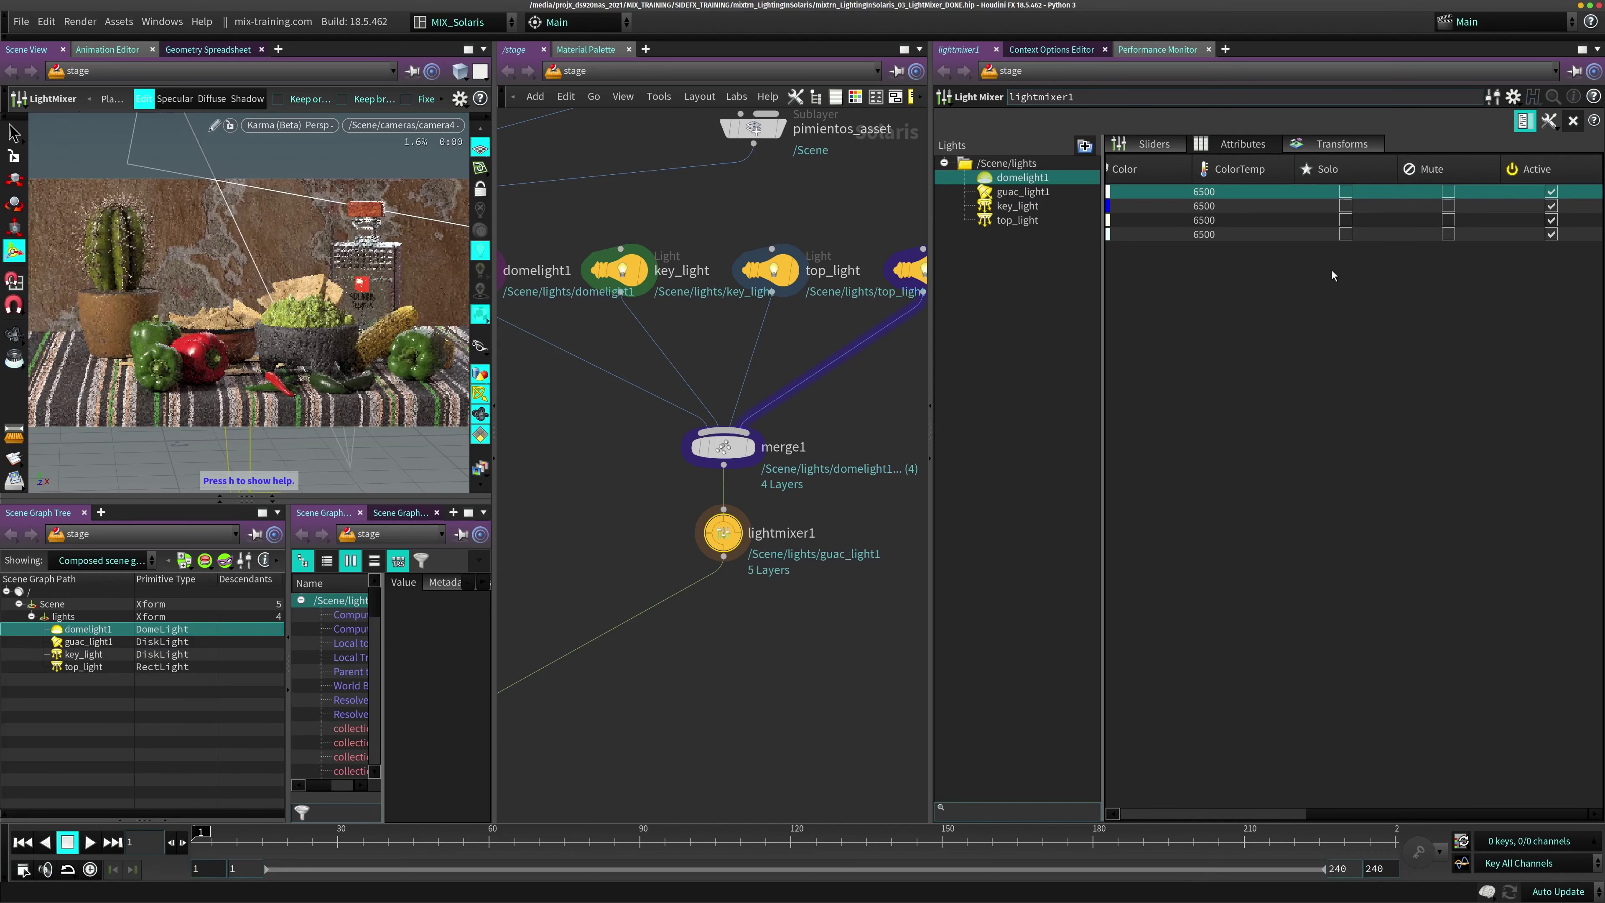
# Change guac_light1's color to green (00FF7F) from the attribute table
pyautogui.moveTo(1319, 813); pyautogui.dragTo(1219, 818)
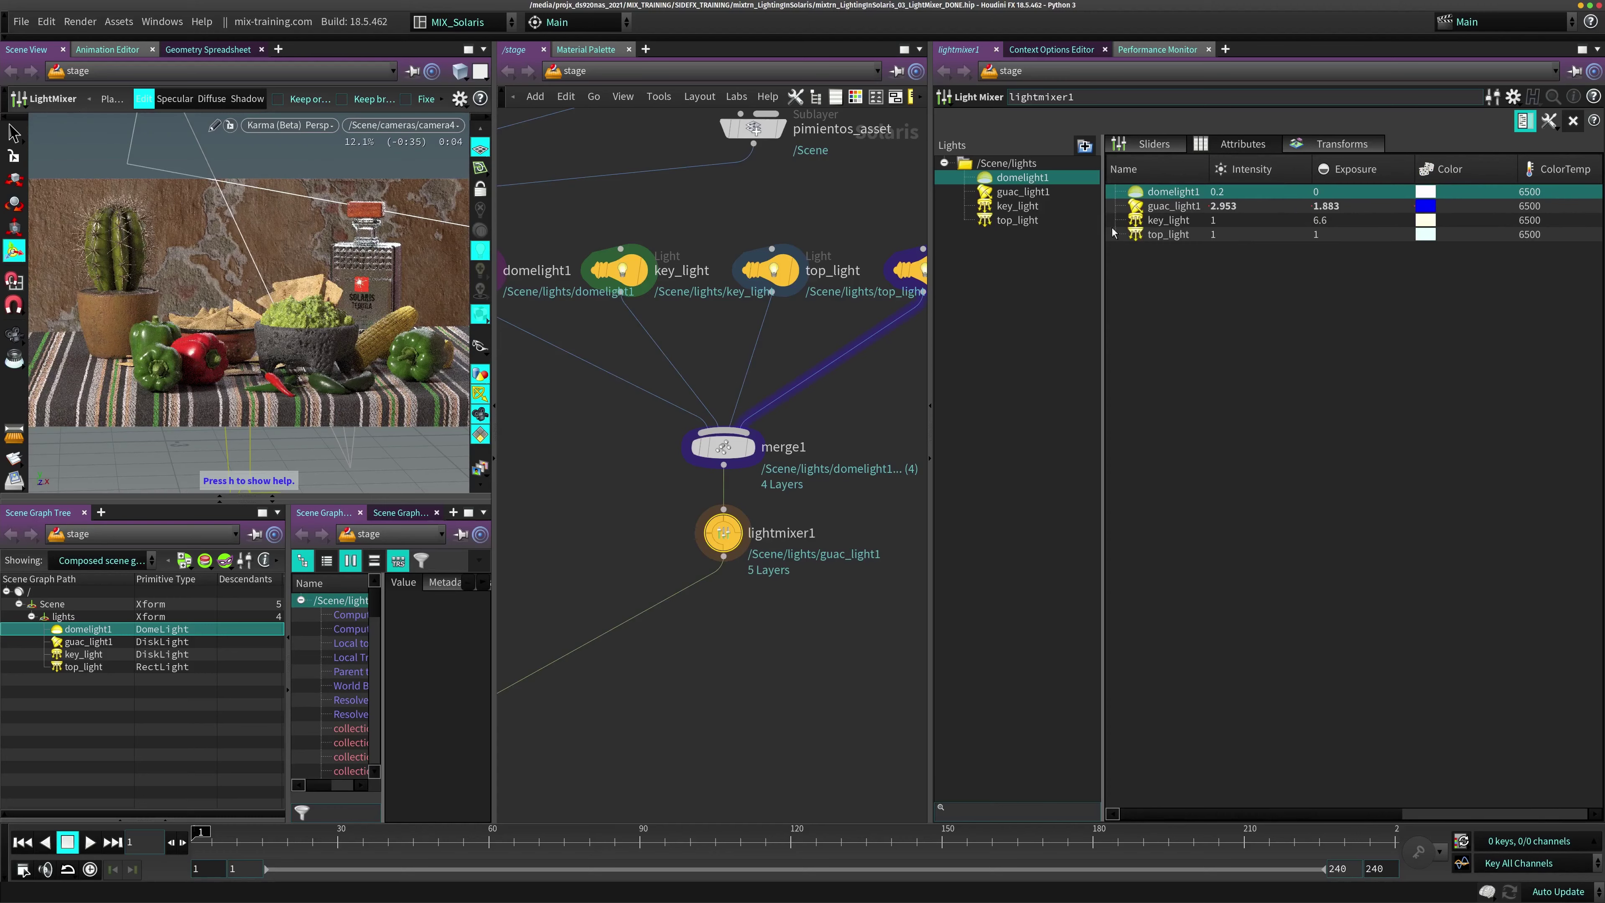
pyautogui.click(1160, 144)
pyautogui.click(1229, 147)
pyautogui.click(1425, 206)
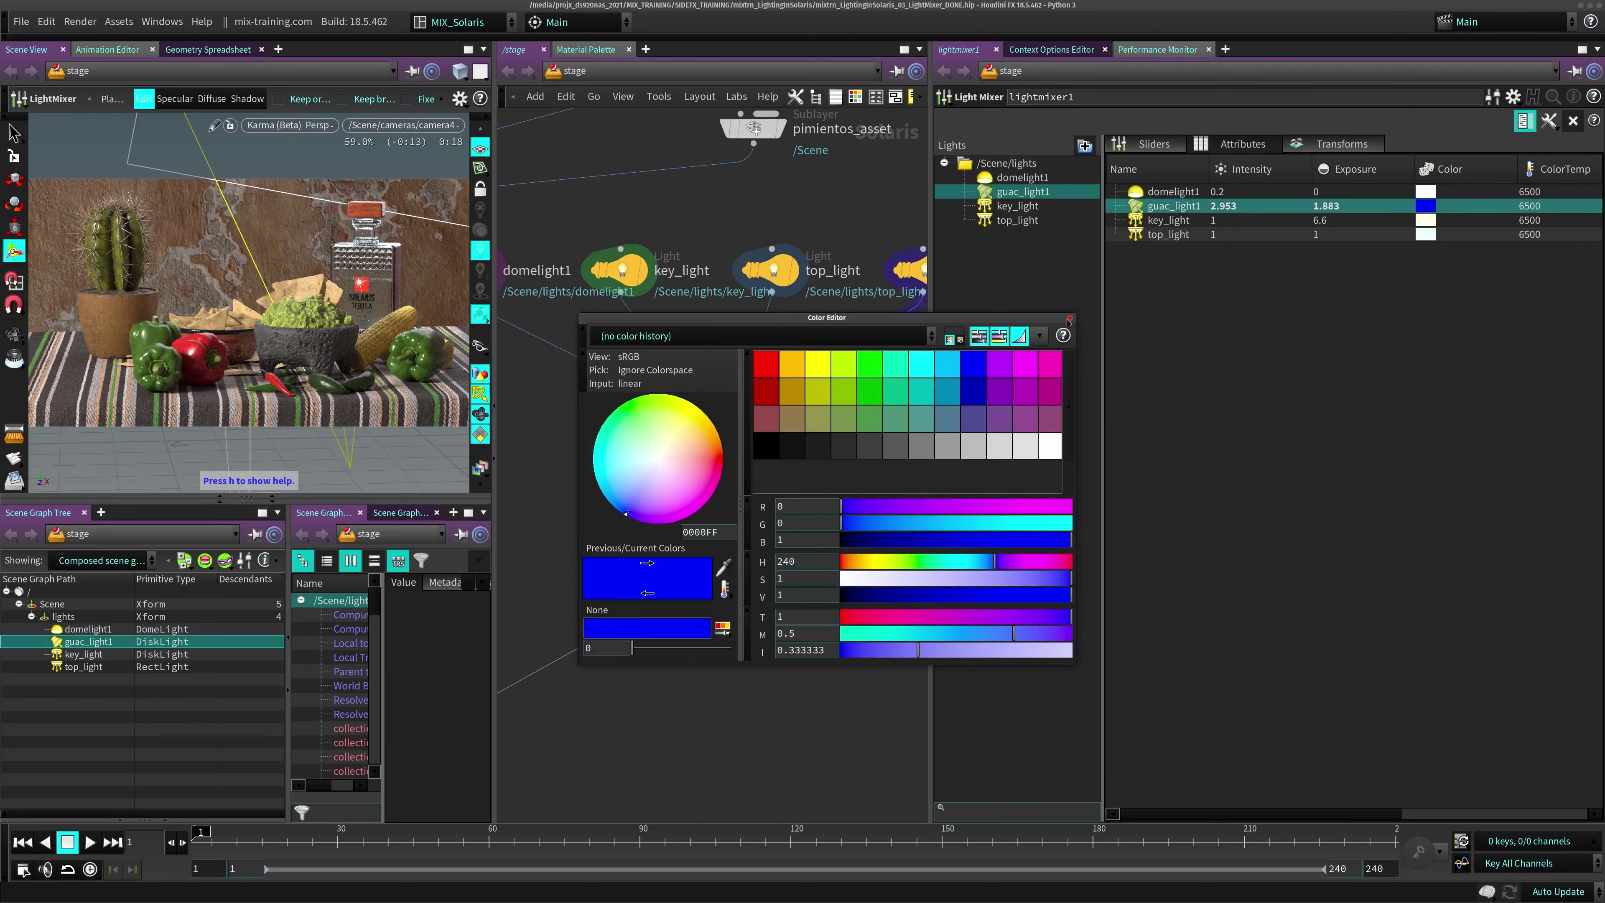
pyautogui.click(1069, 319)
pyautogui.click(1424, 206)
pyautogui.click(905, 368)
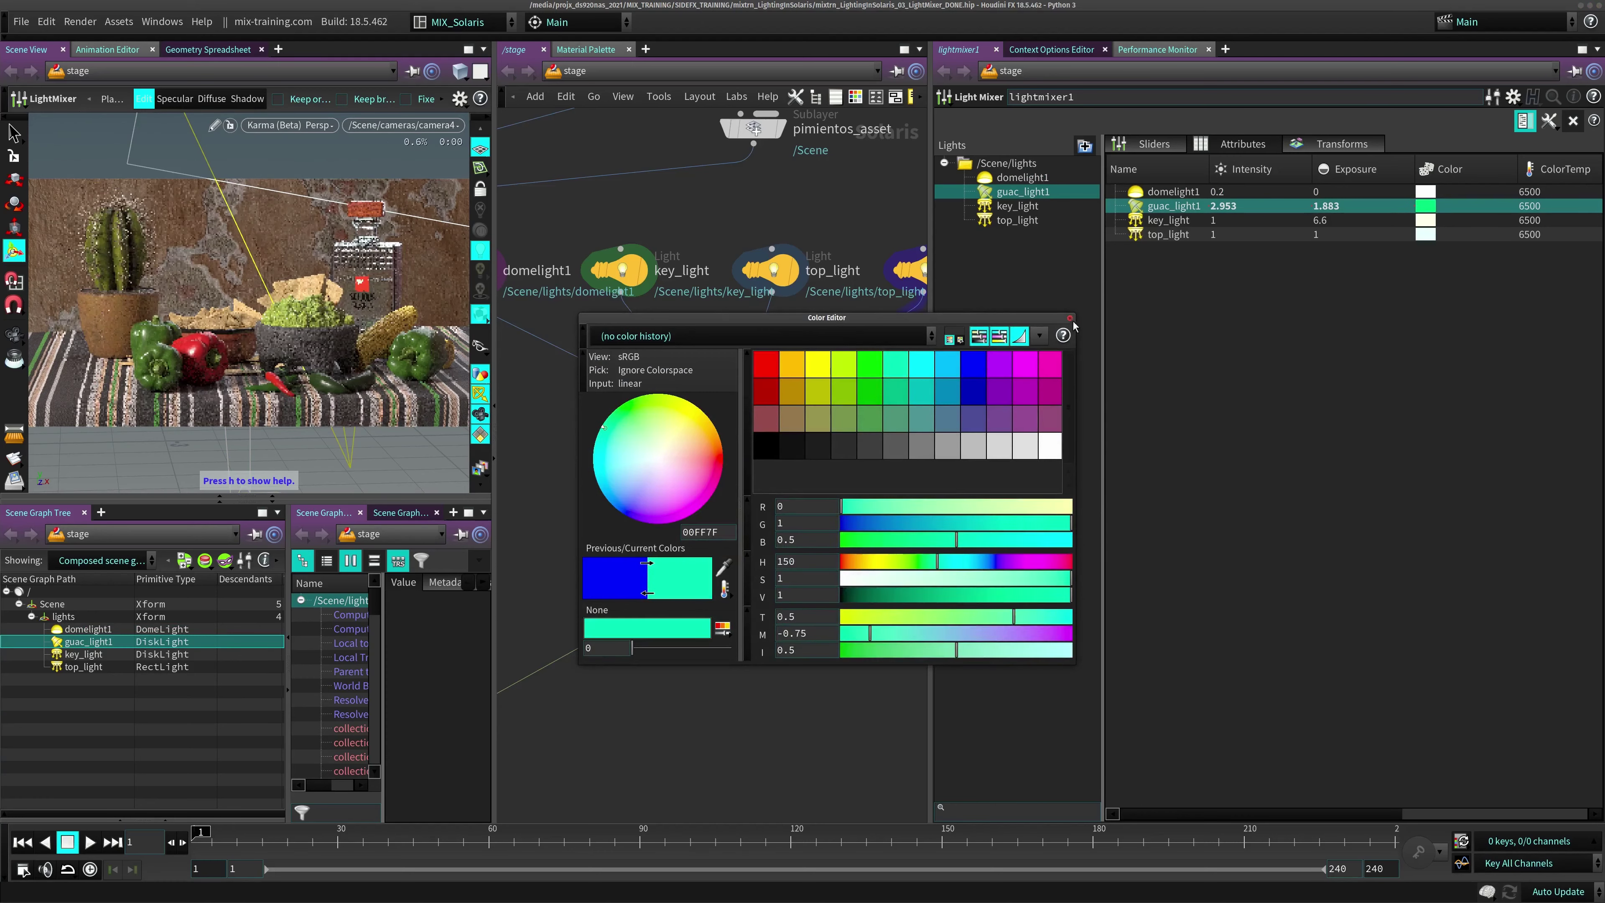
pyautogui.click(1068, 320)
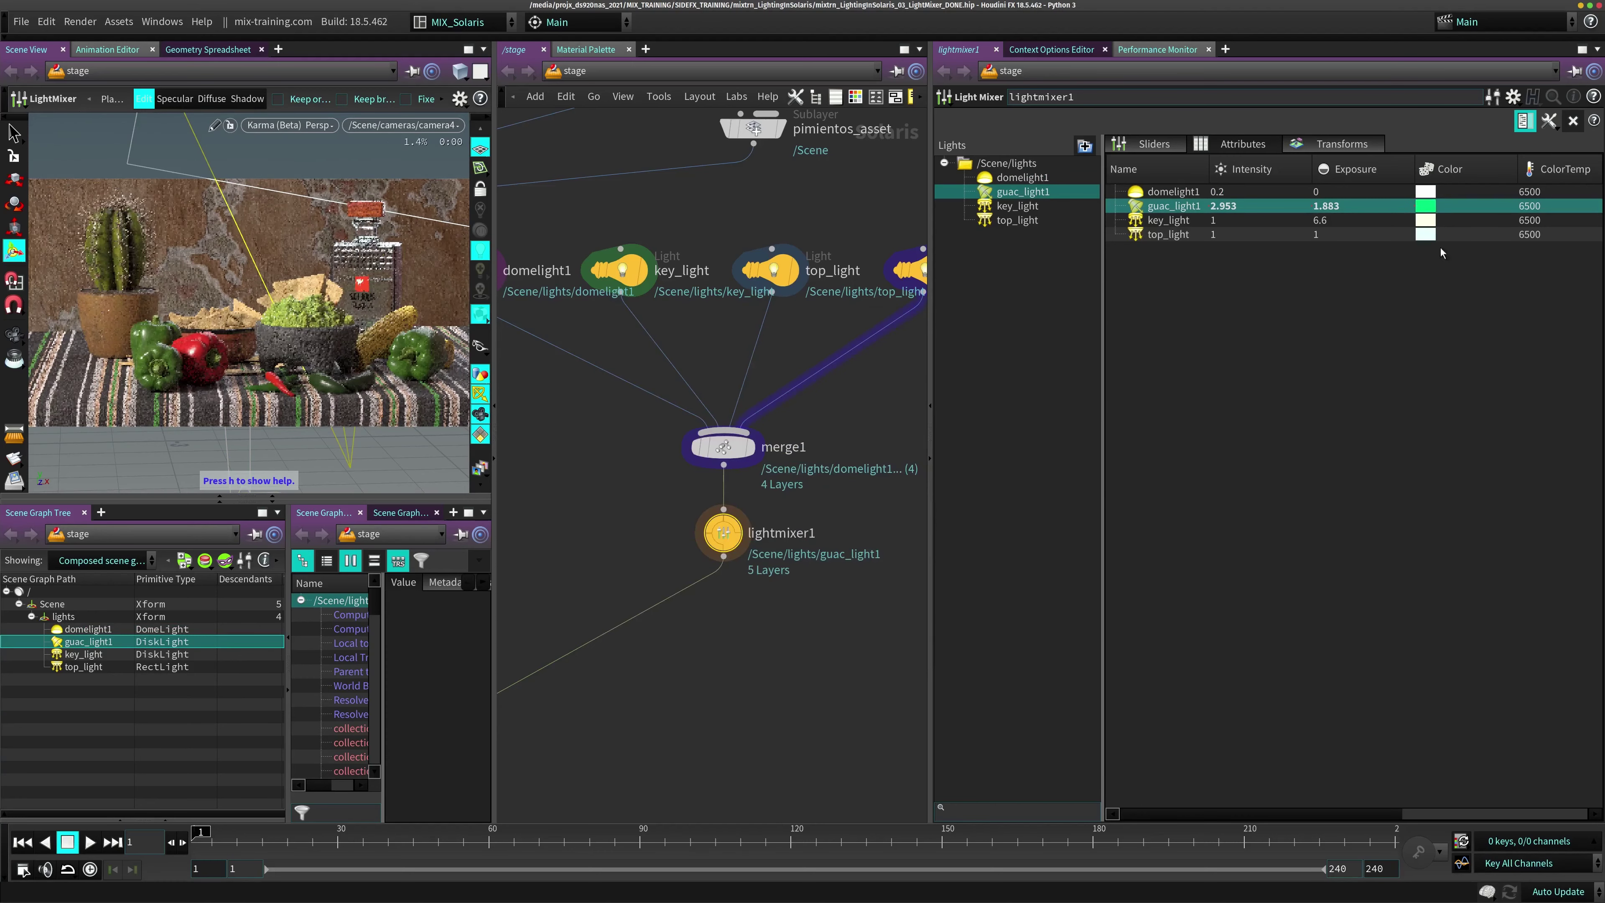
# Revert guac_light1's color, intensity and exposure to their defaults in the attribute table
pyautogui.rightClick(1430, 215)
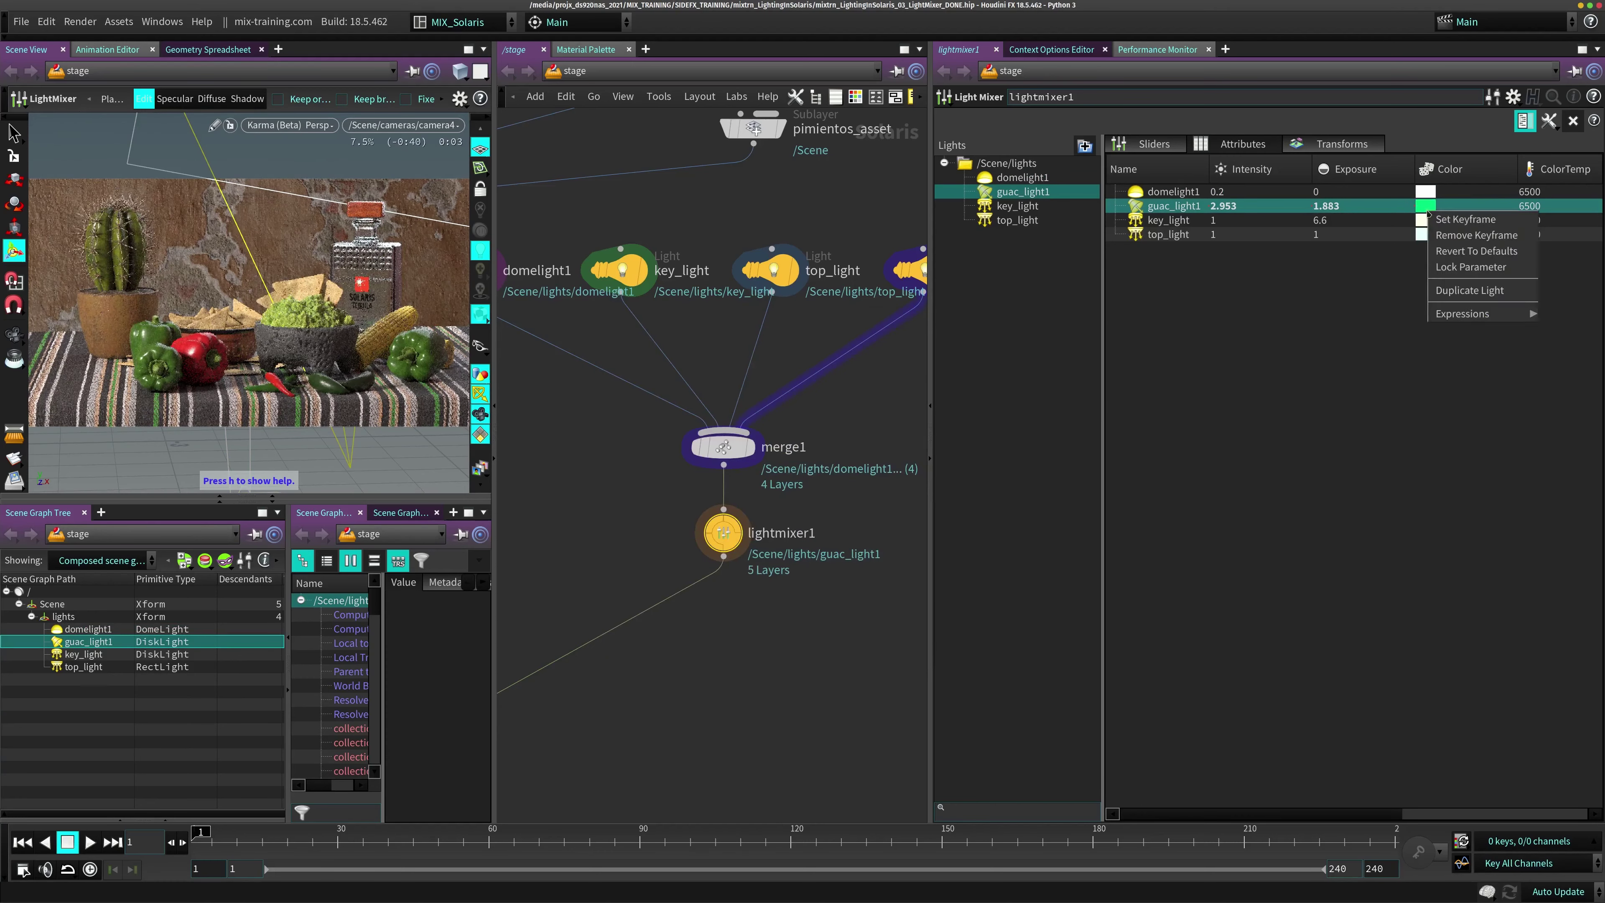
pyautogui.click(1470, 251)
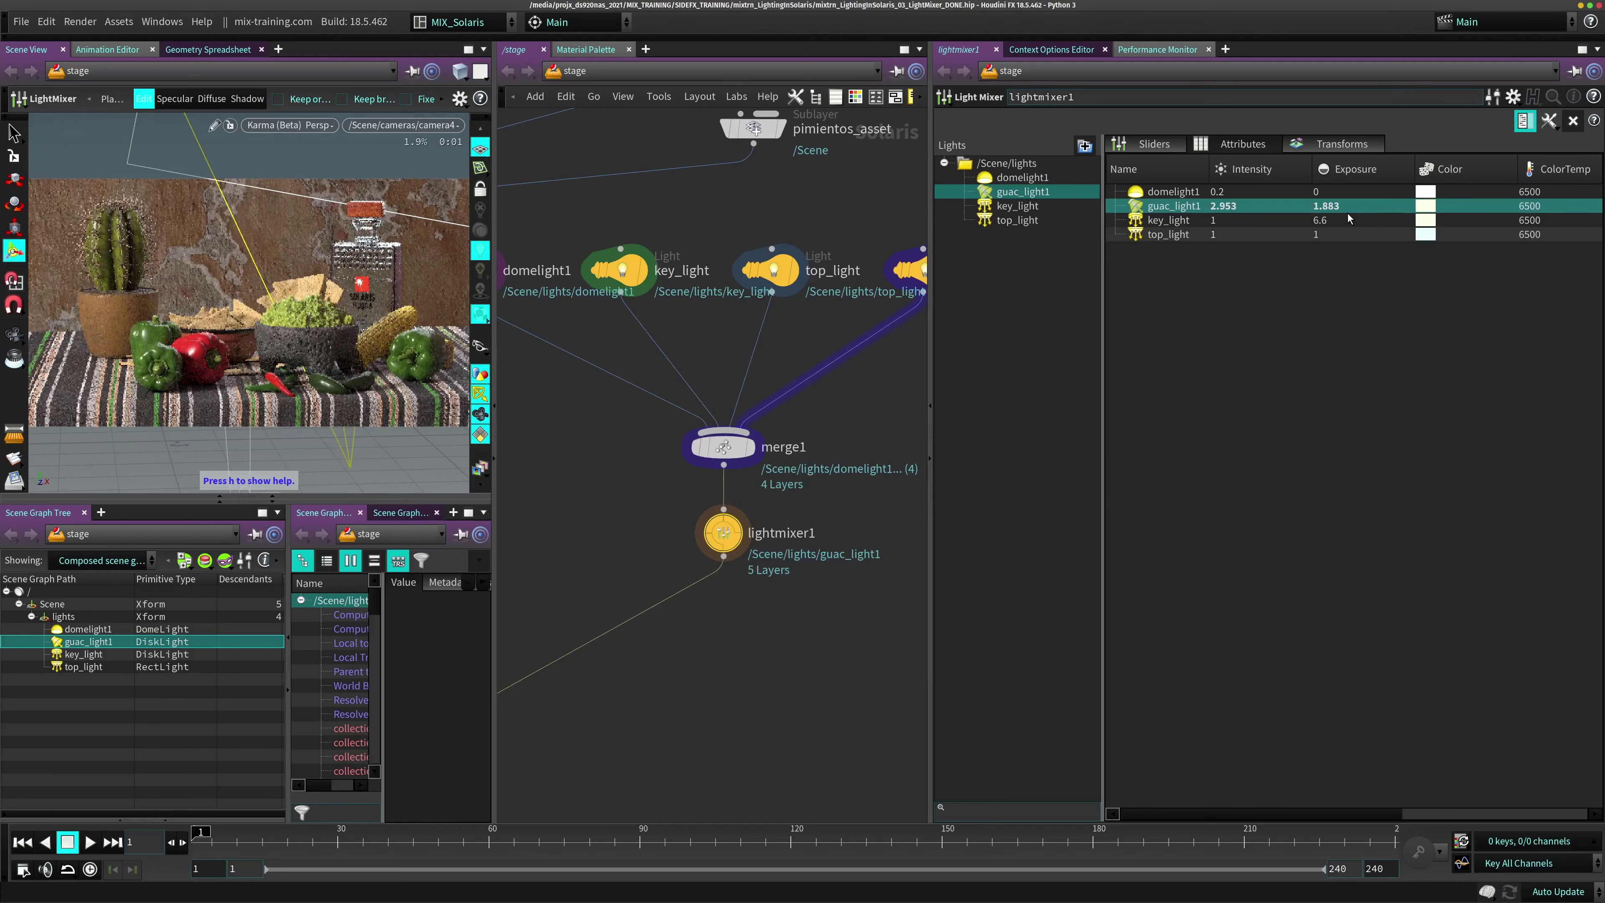
pyautogui.rightClick(1162, 210)
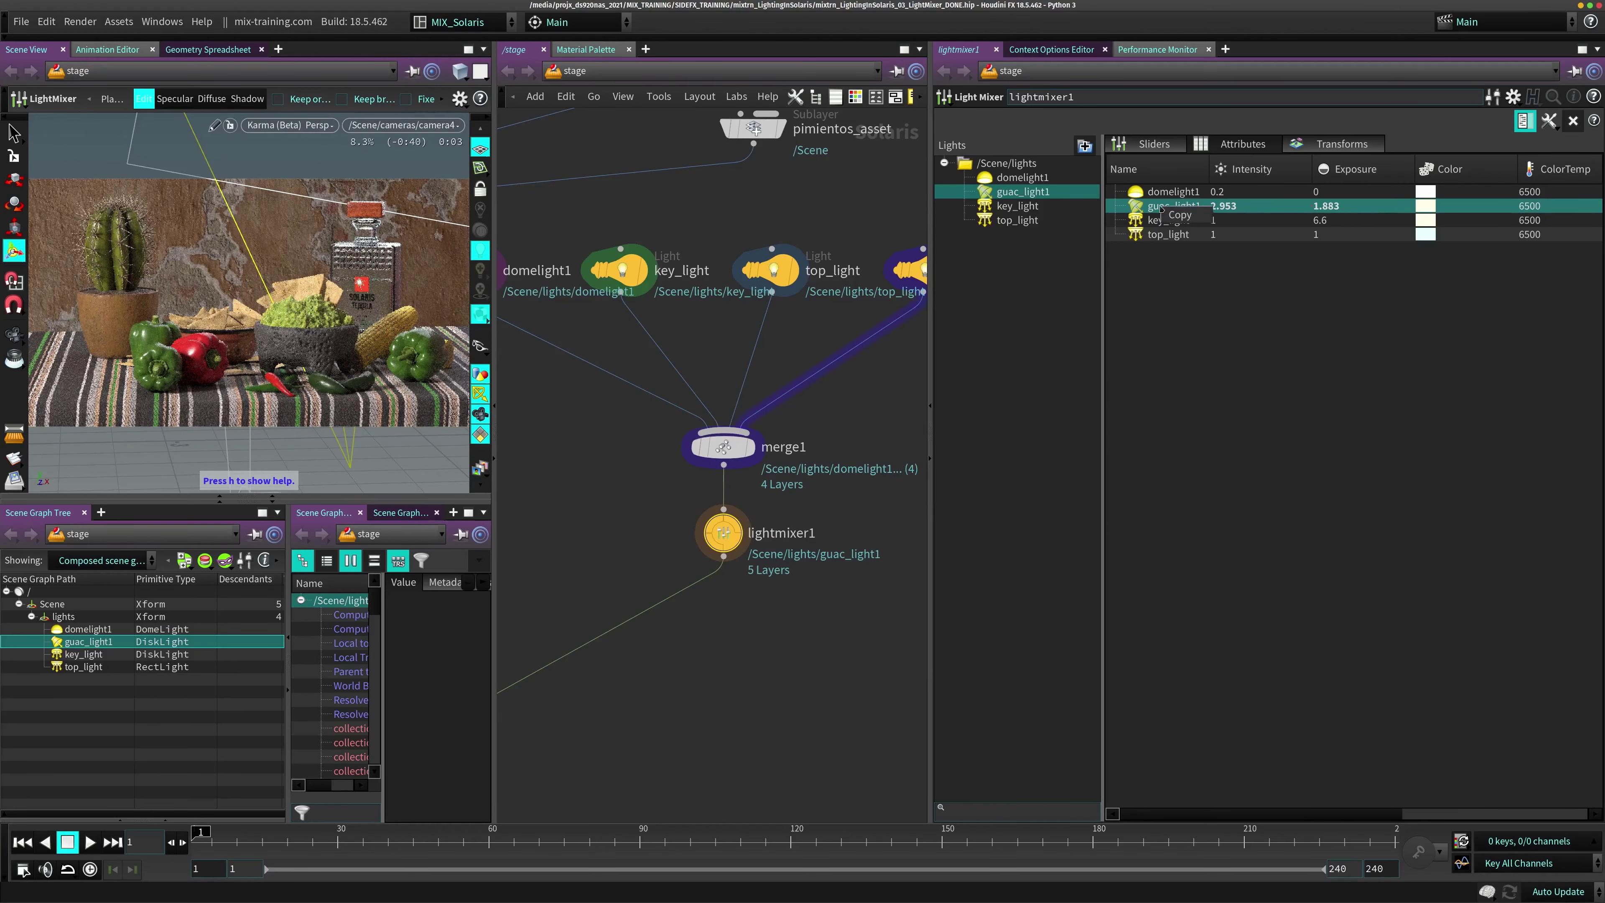
pyautogui.rightClick(1238, 207)
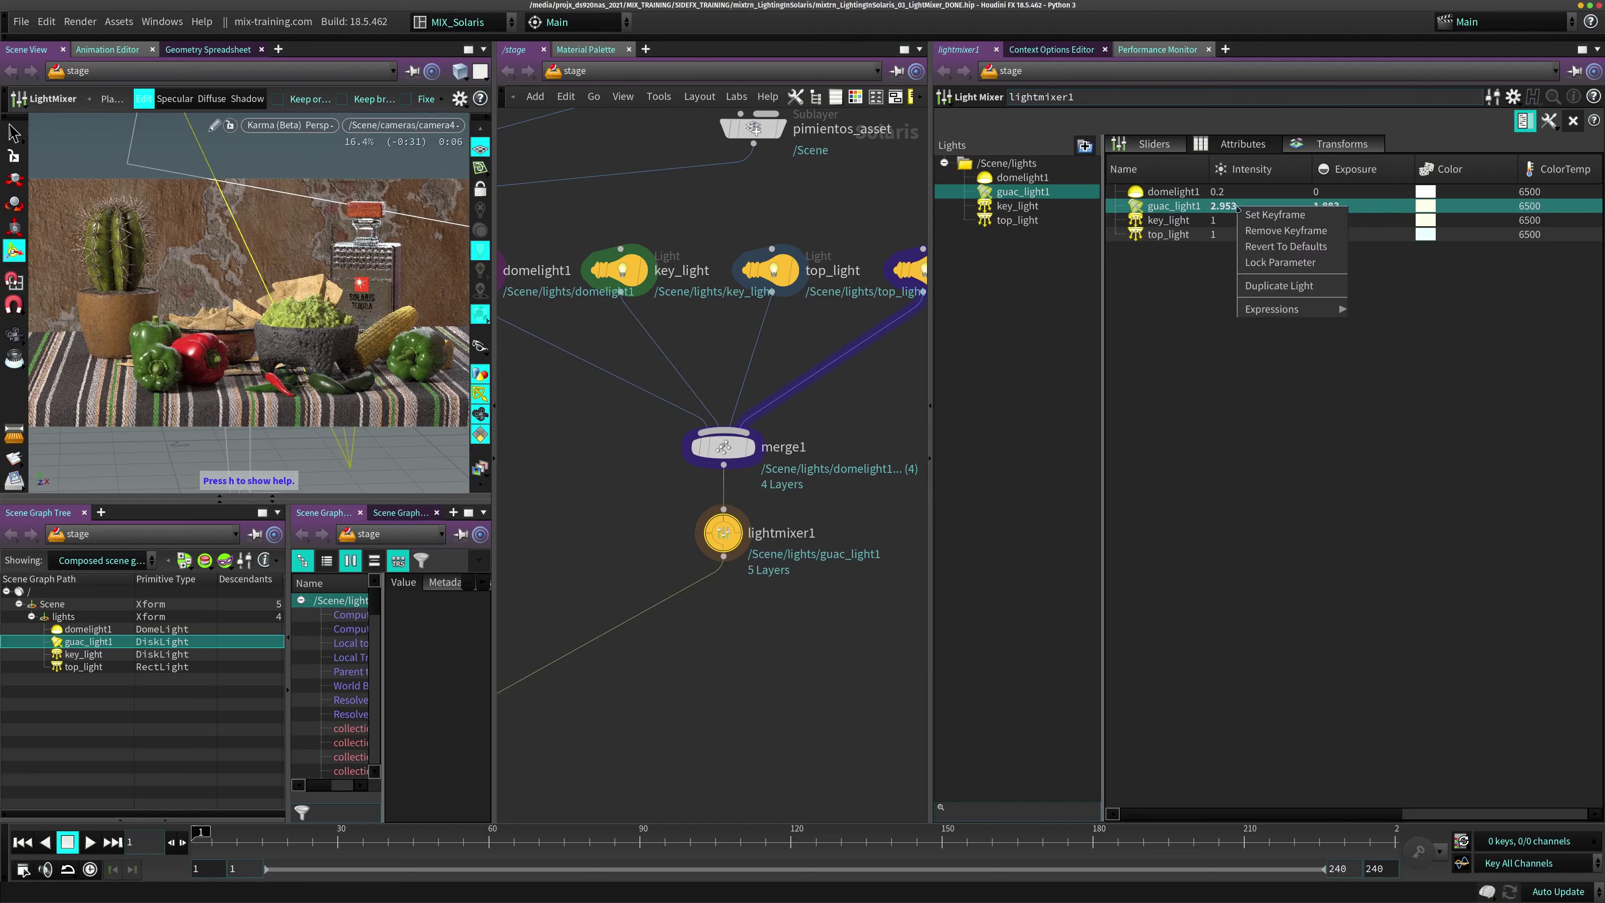
pyautogui.click(1285, 246)
pyautogui.rightClick(1326, 207)
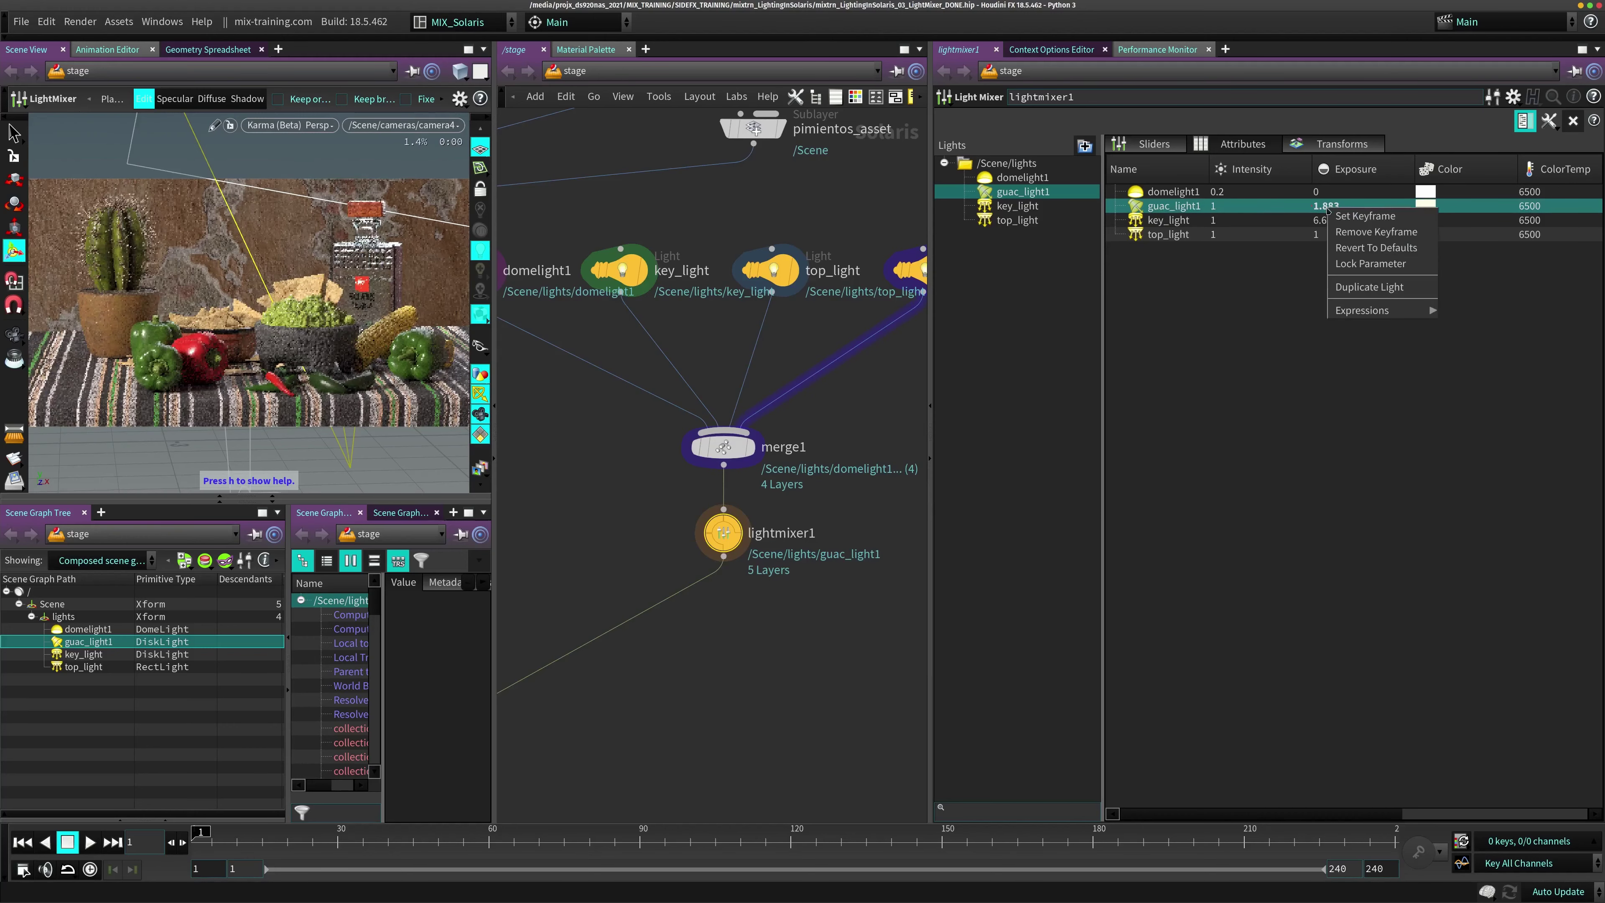
pyautogui.click(1365, 247)
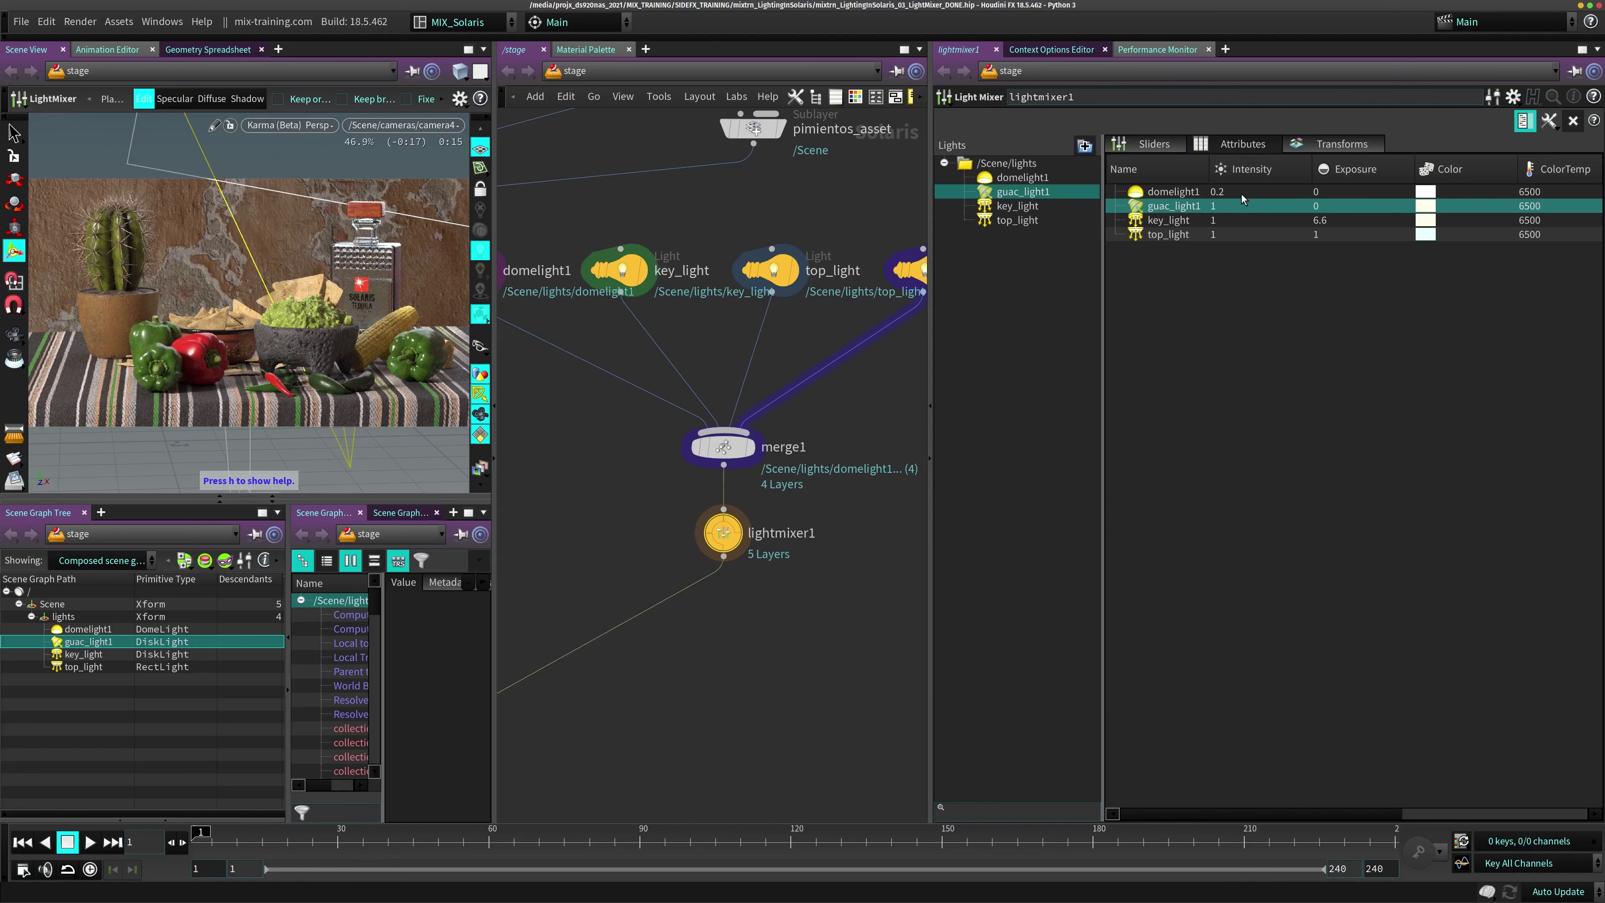
# Set the intensity to 1.1 on the key_light node itself, and check it in lightmixer1's attribute table
pyautogui.click(1165, 221)
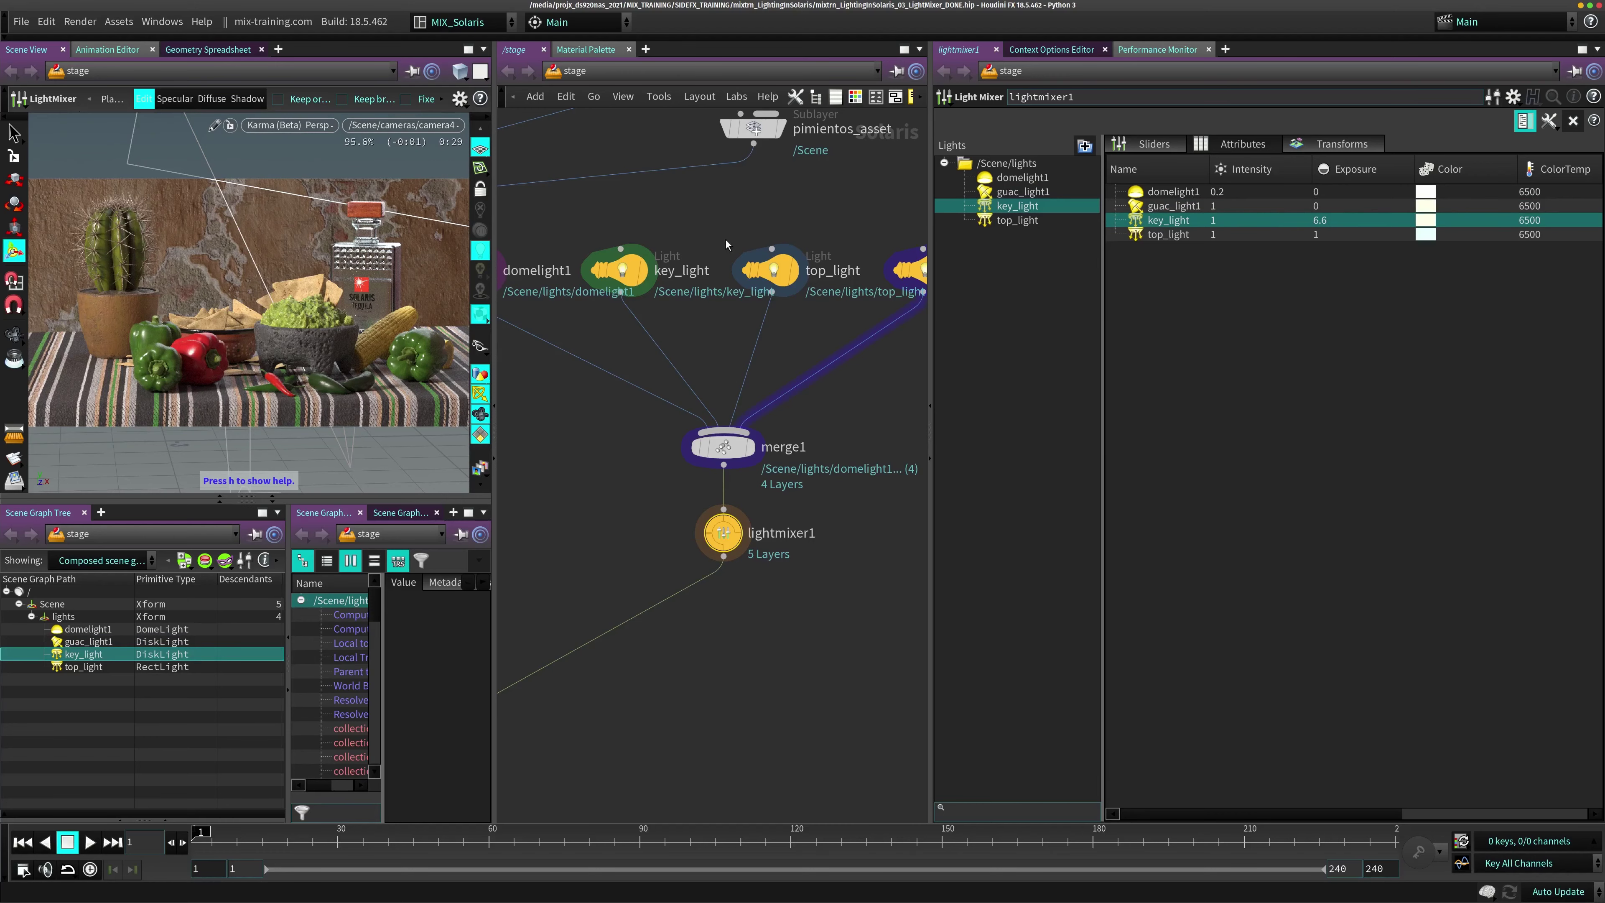
pyautogui.click(628, 271)
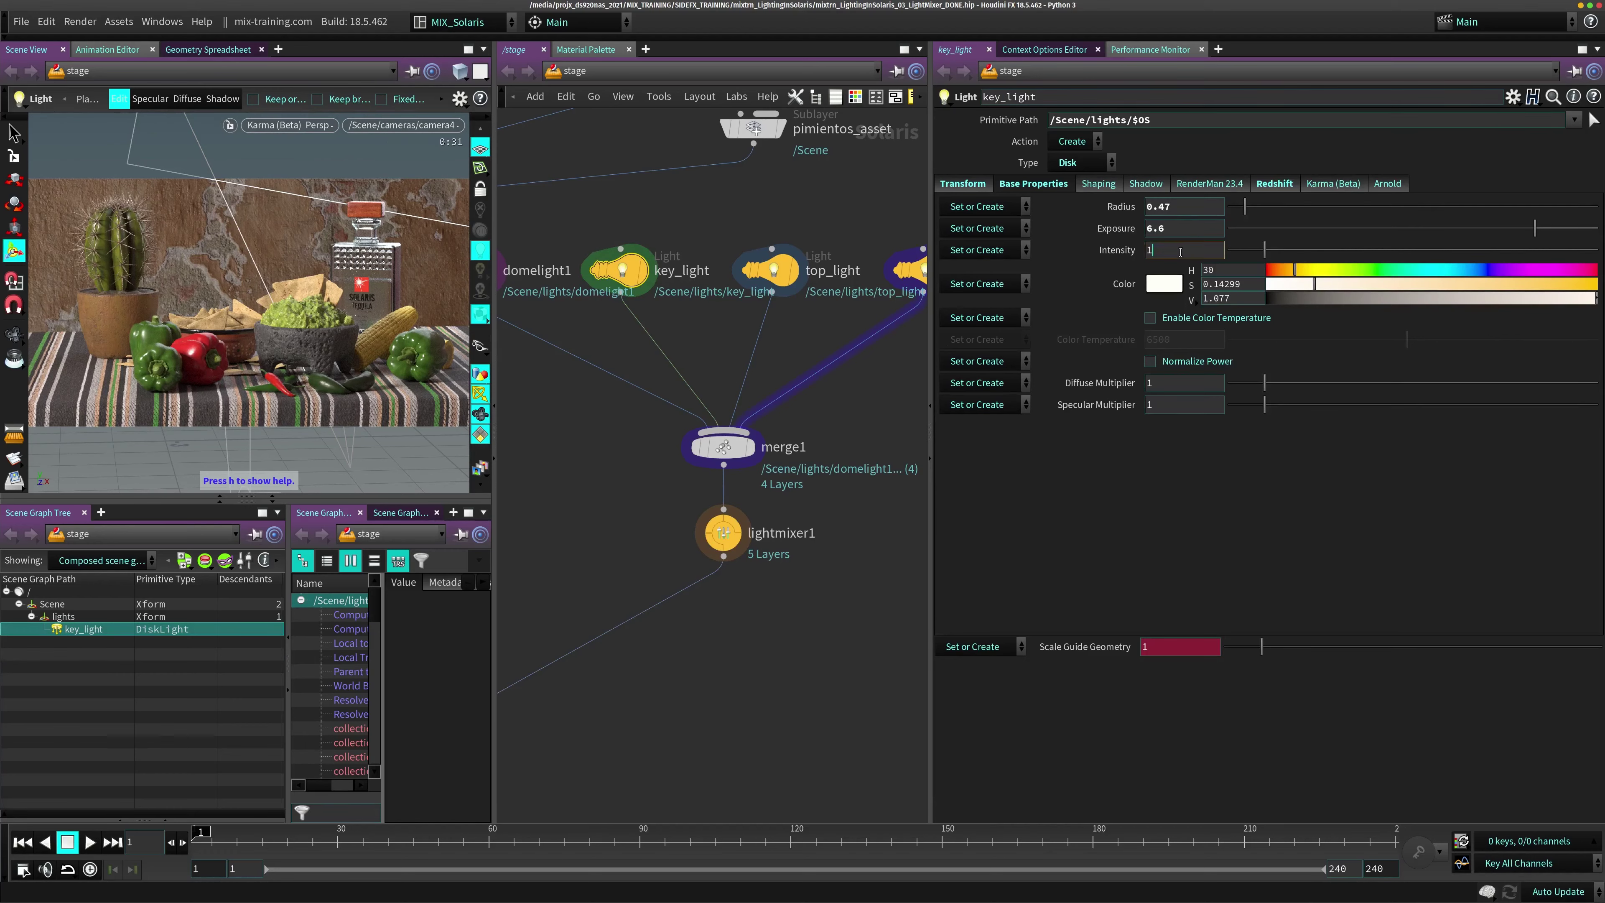
pyautogui.write('1.')
pyautogui.press('BackSpace')
pyautogui.press('BackSpace')
pyautogui.write('.1')
pyautogui.press('Return')
pyautogui.click(723, 534)
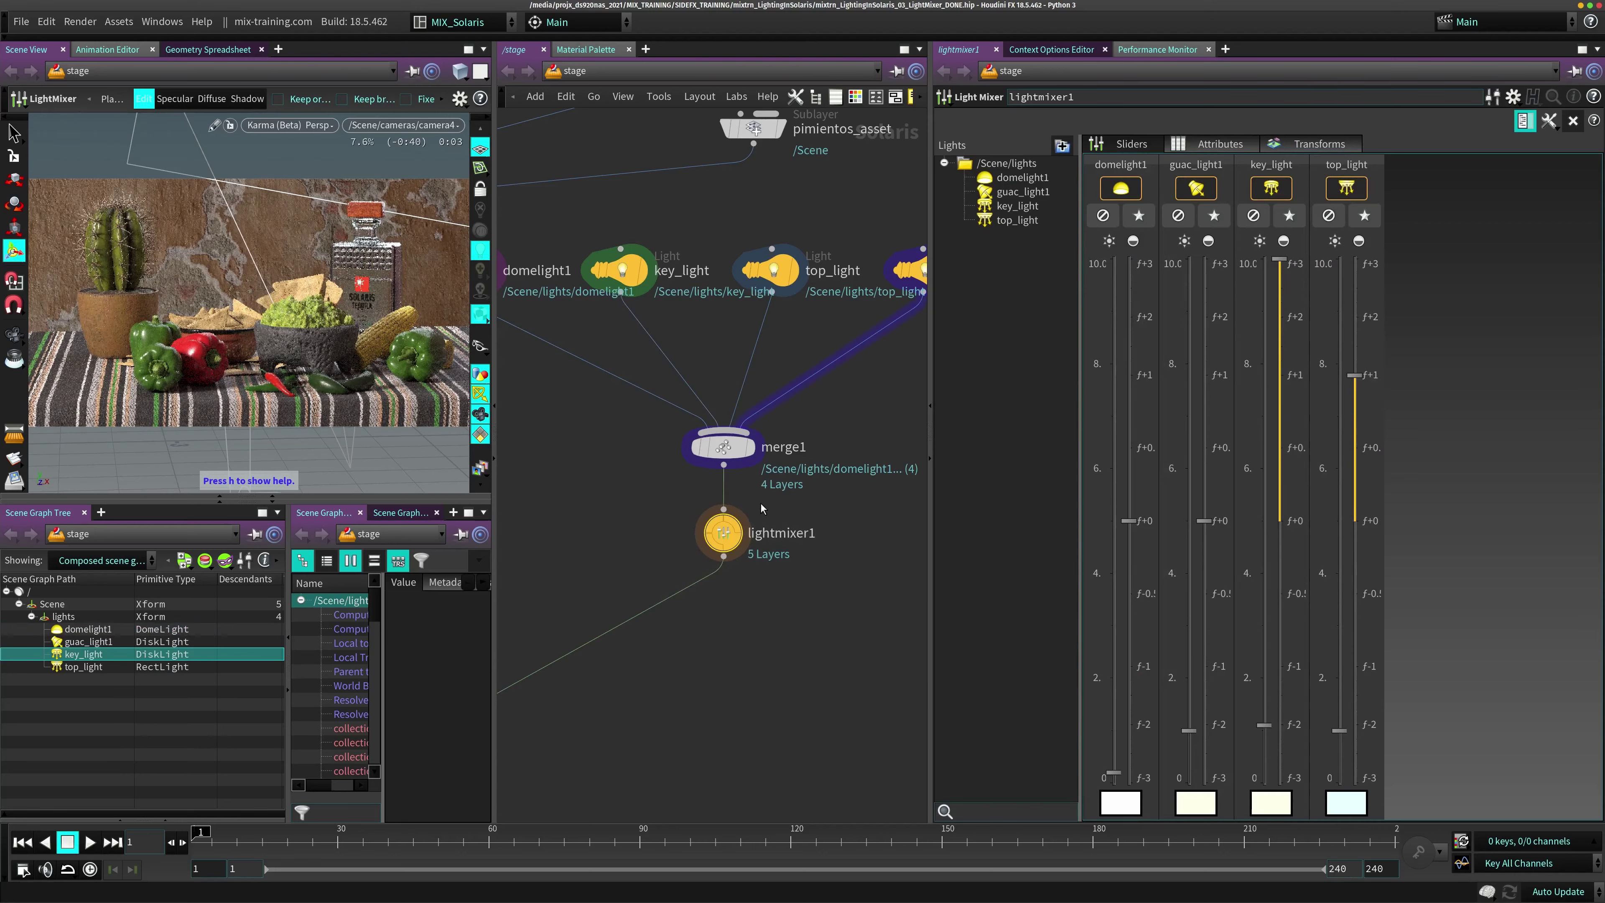
pyautogui.click(1205, 144)
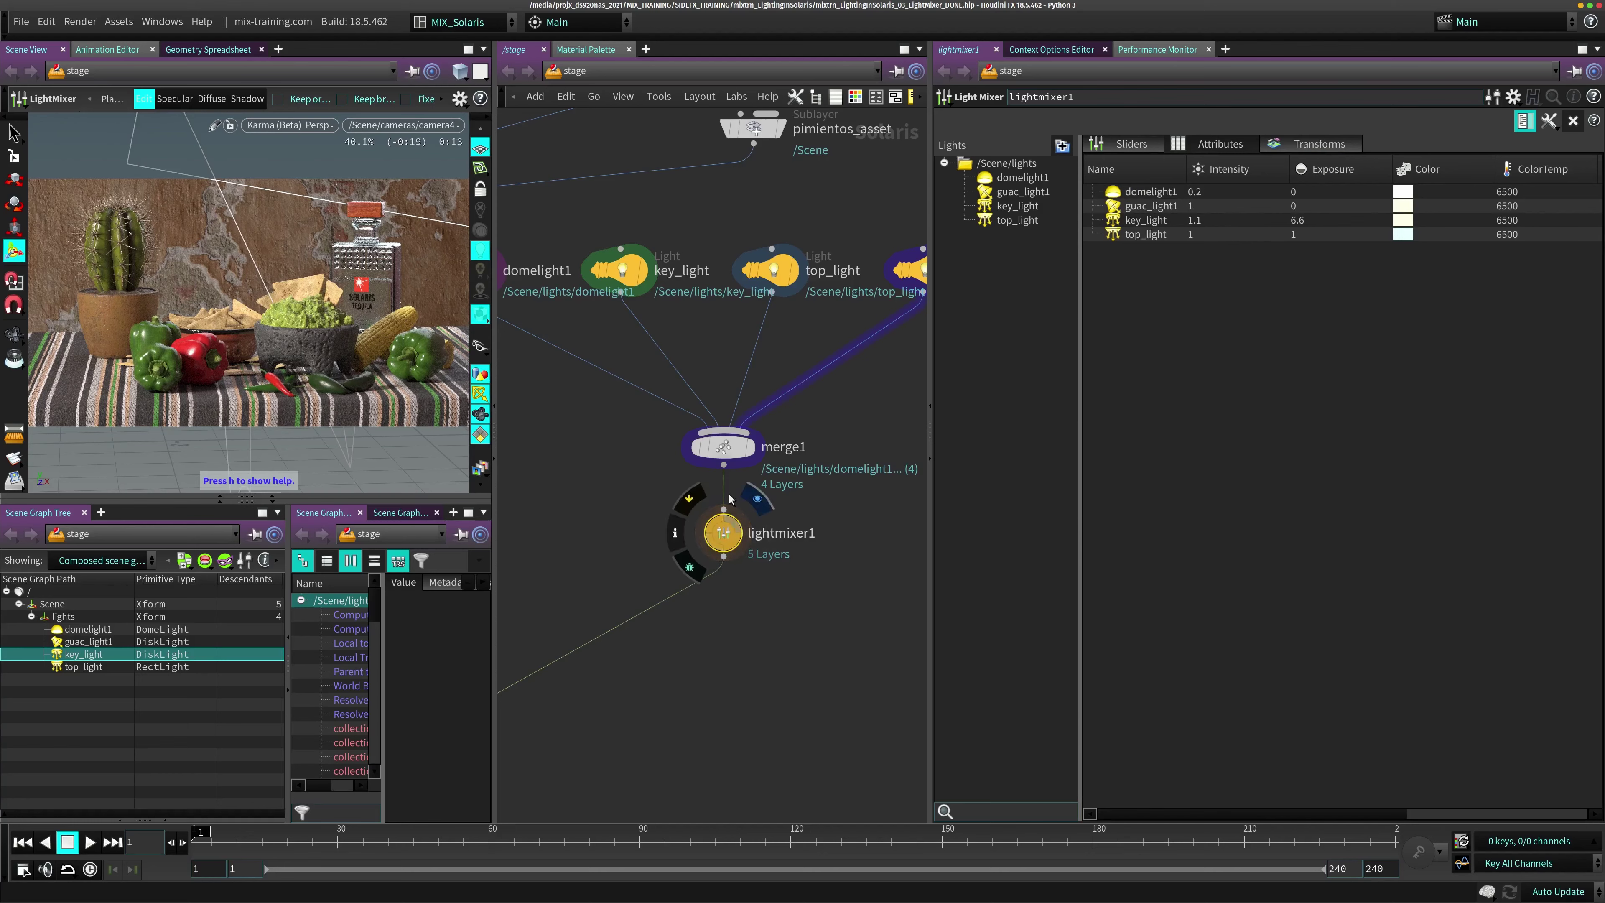
pyautogui.moveTo(738, 532)
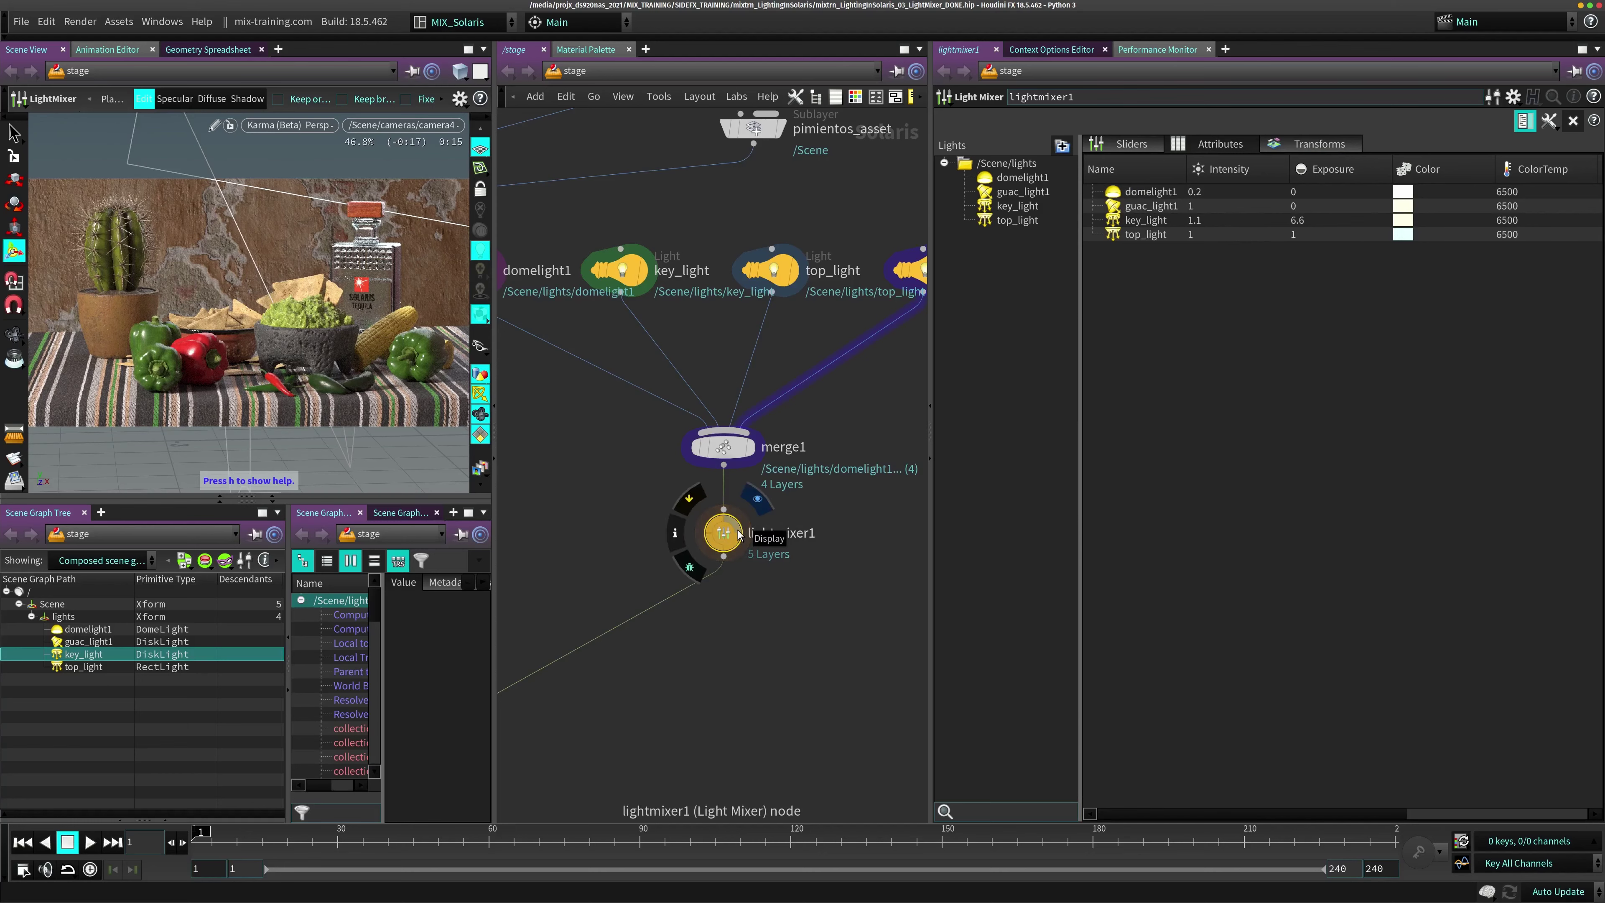
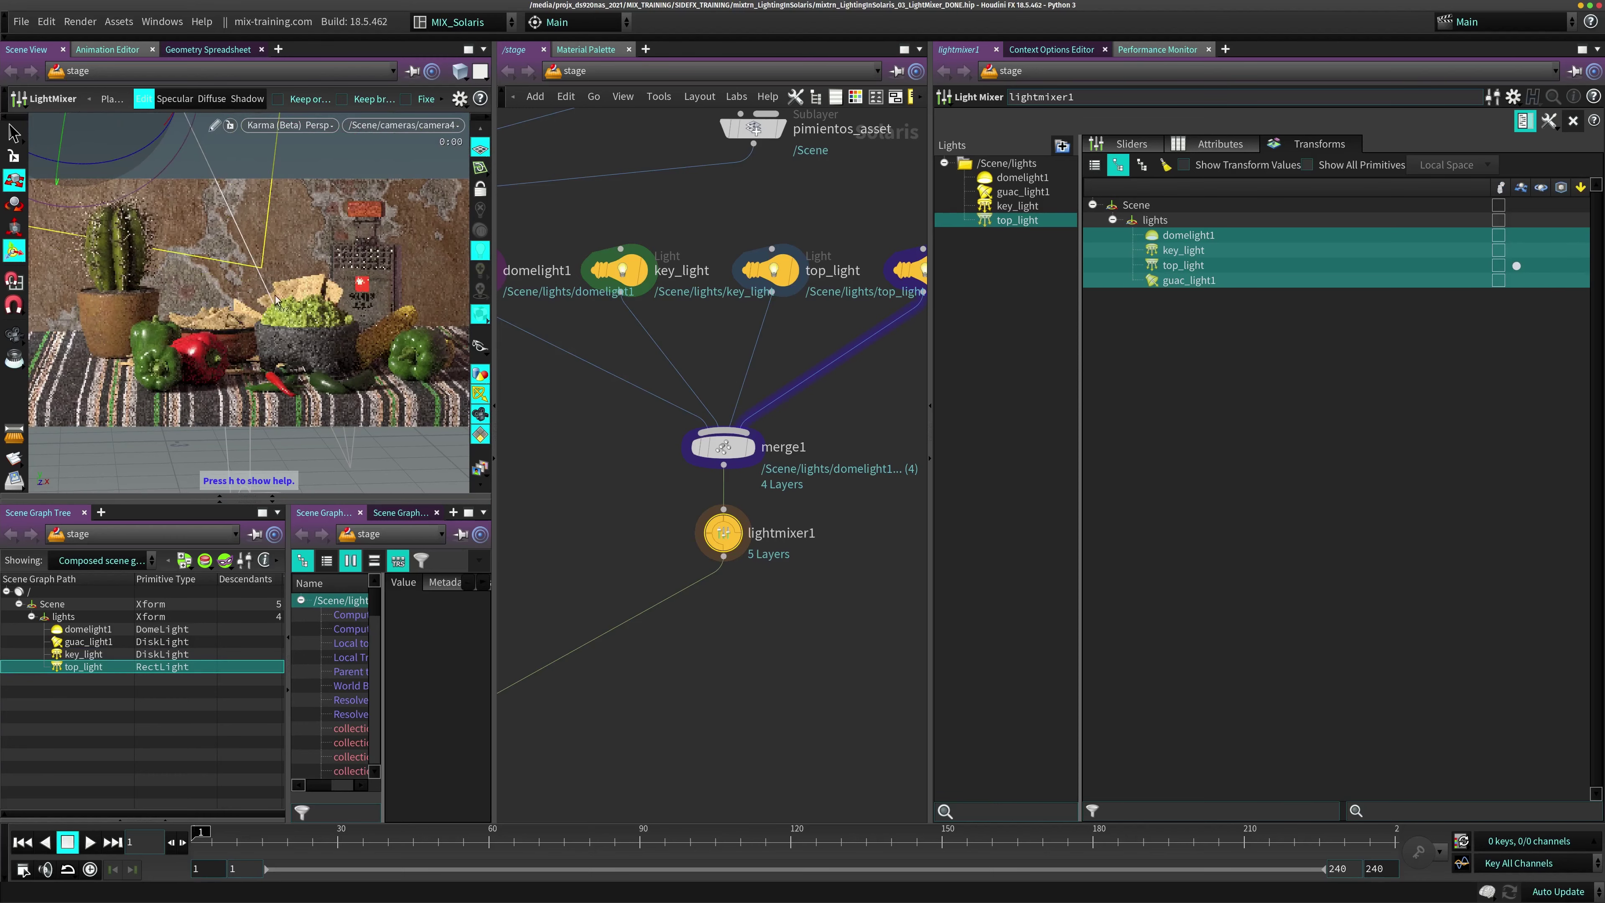
# Reposition top_light with its viewport handles from a free orbit view, and return to the camera4 view
pyautogui.press('Escape')
pyautogui.moveTo(190, 265); pyautogui.dragTo(260, 253)
pyautogui.press('Return')
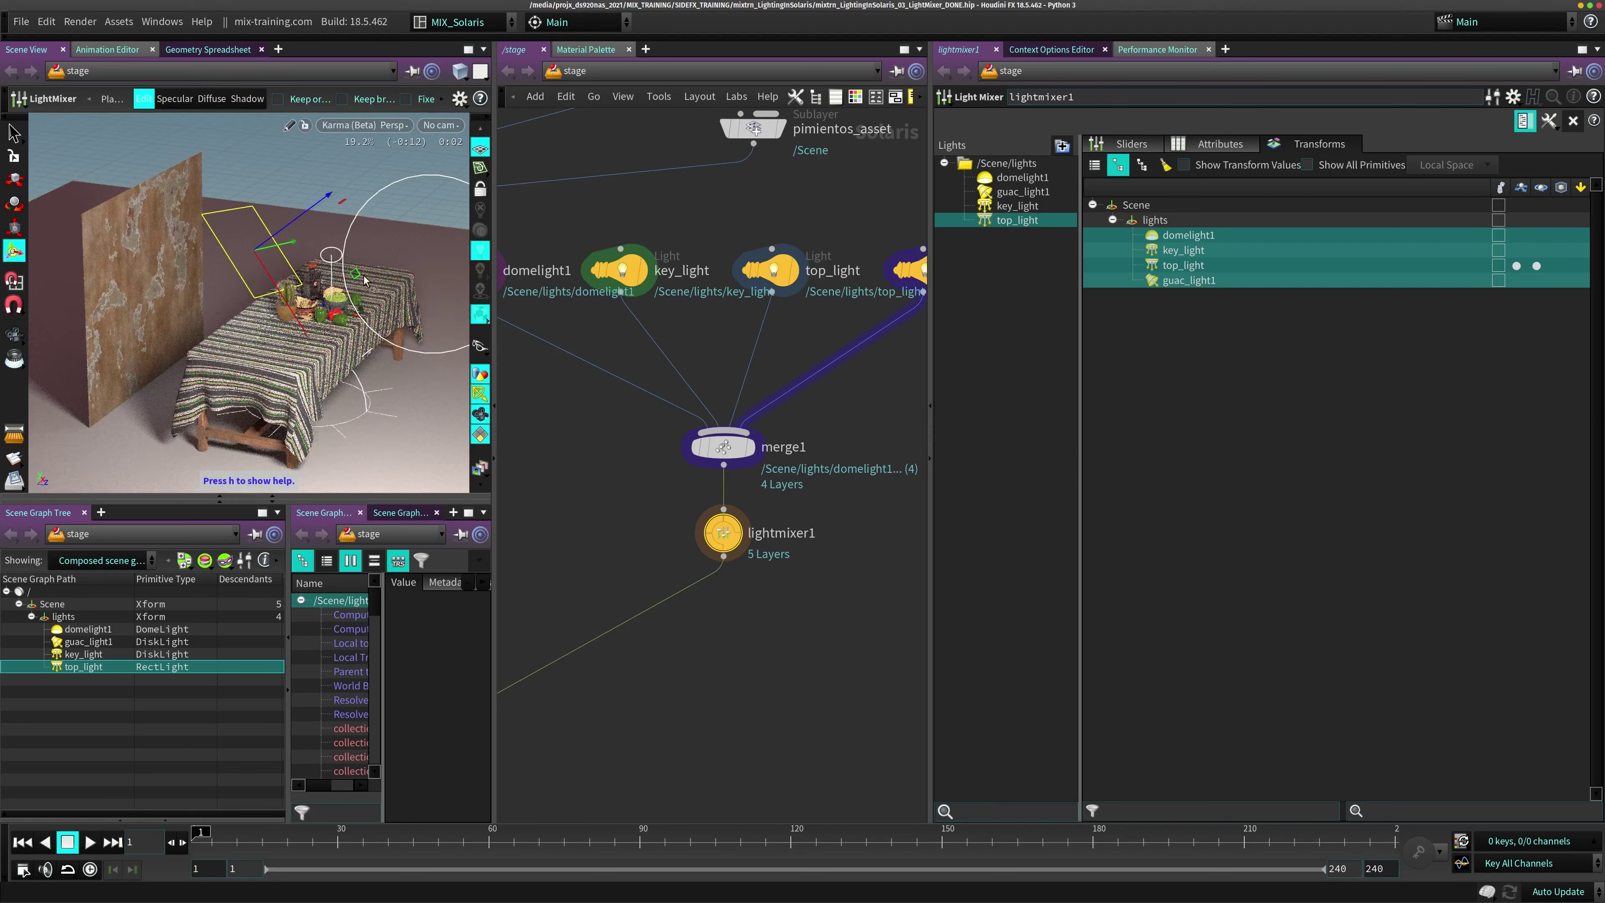
pyautogui.moveTo(411, 280)
pyautogui.mouseDown()
pyautogui.moveTo(450, 278)
pyautogui.moveTo(450, 264)
pyautogui.mouseUp()
pyautogui.click(450, 125)
pyautogui.click(462, 153)
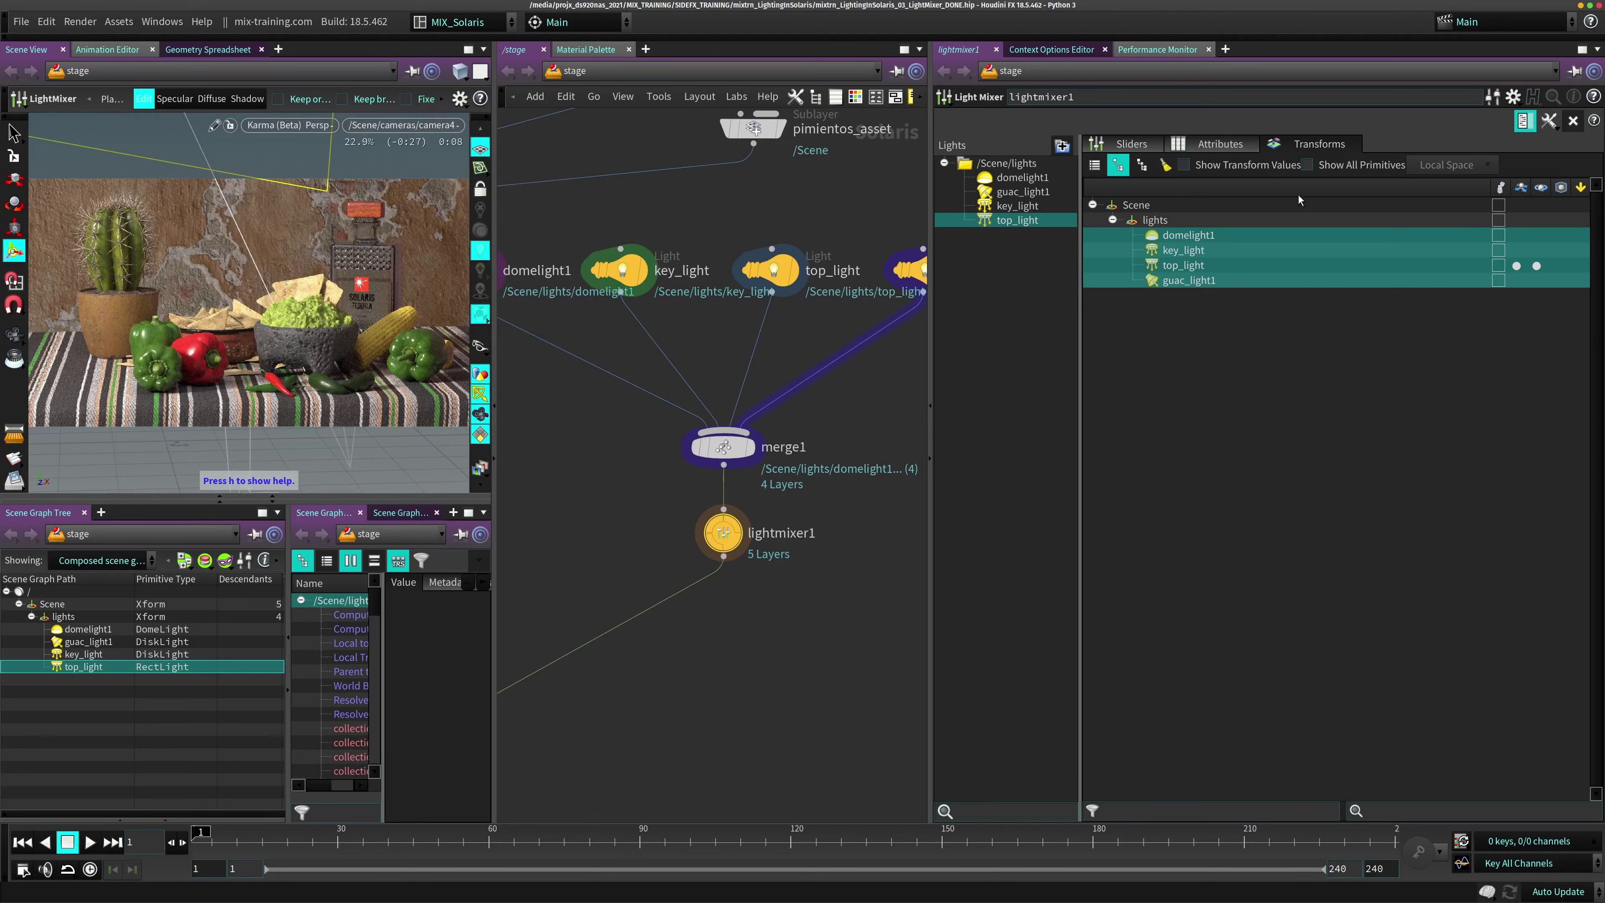
# Select only top_light in the transforms hierarchy, inspect its transform values, and hide the values again
pyautogui.click(1290, 367)
pyautogui.click(1537, 265)
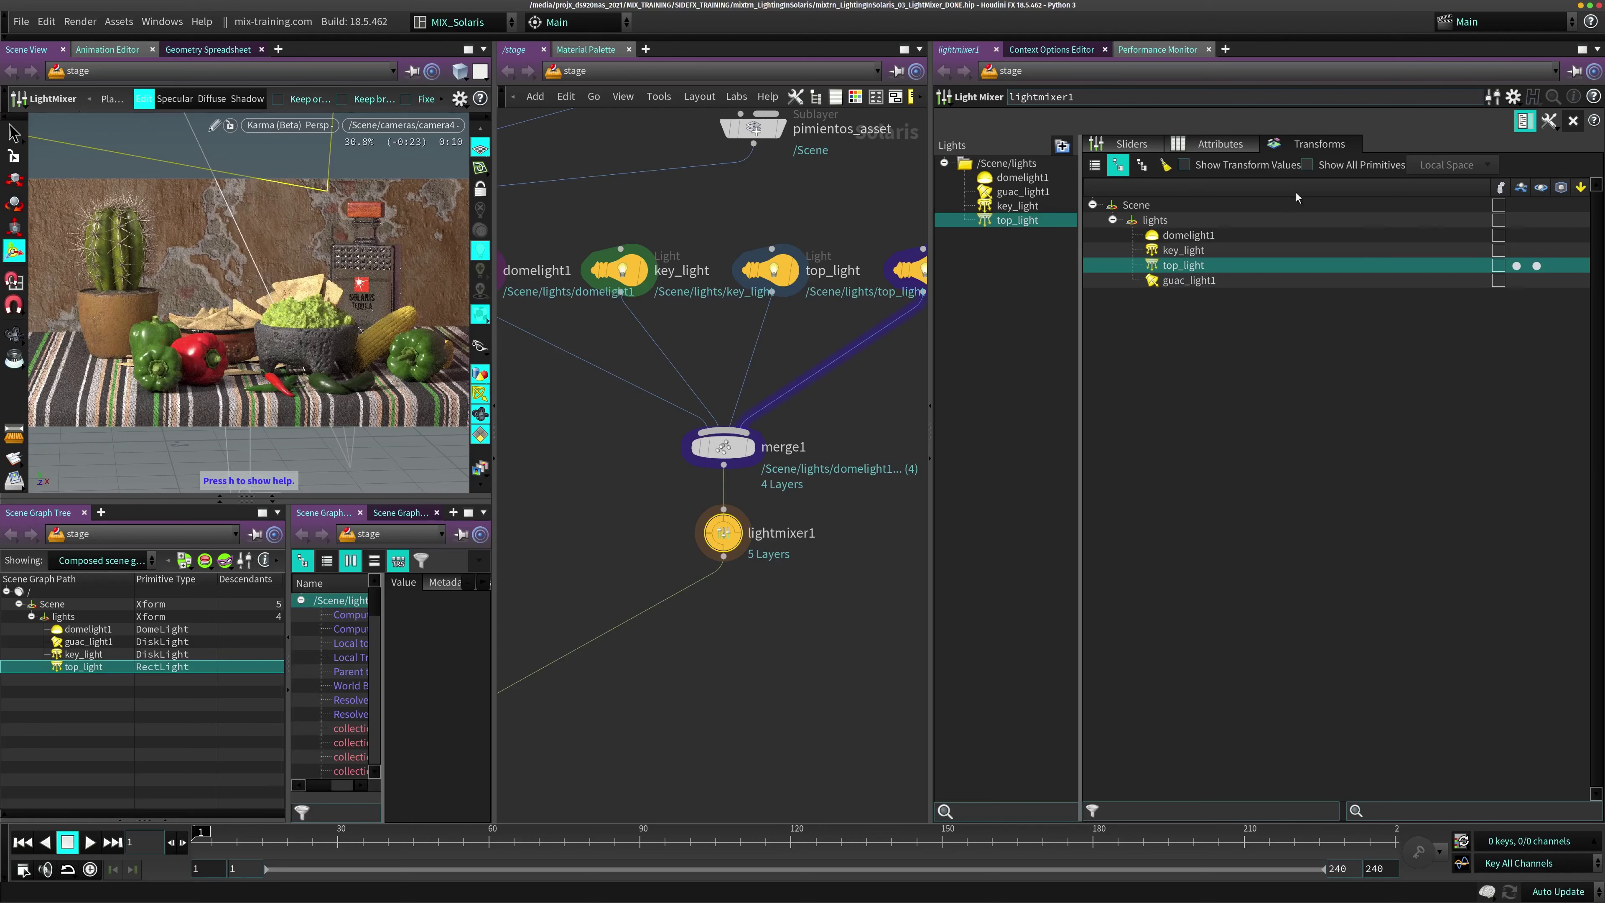
pyautogui.click(1230, 165)
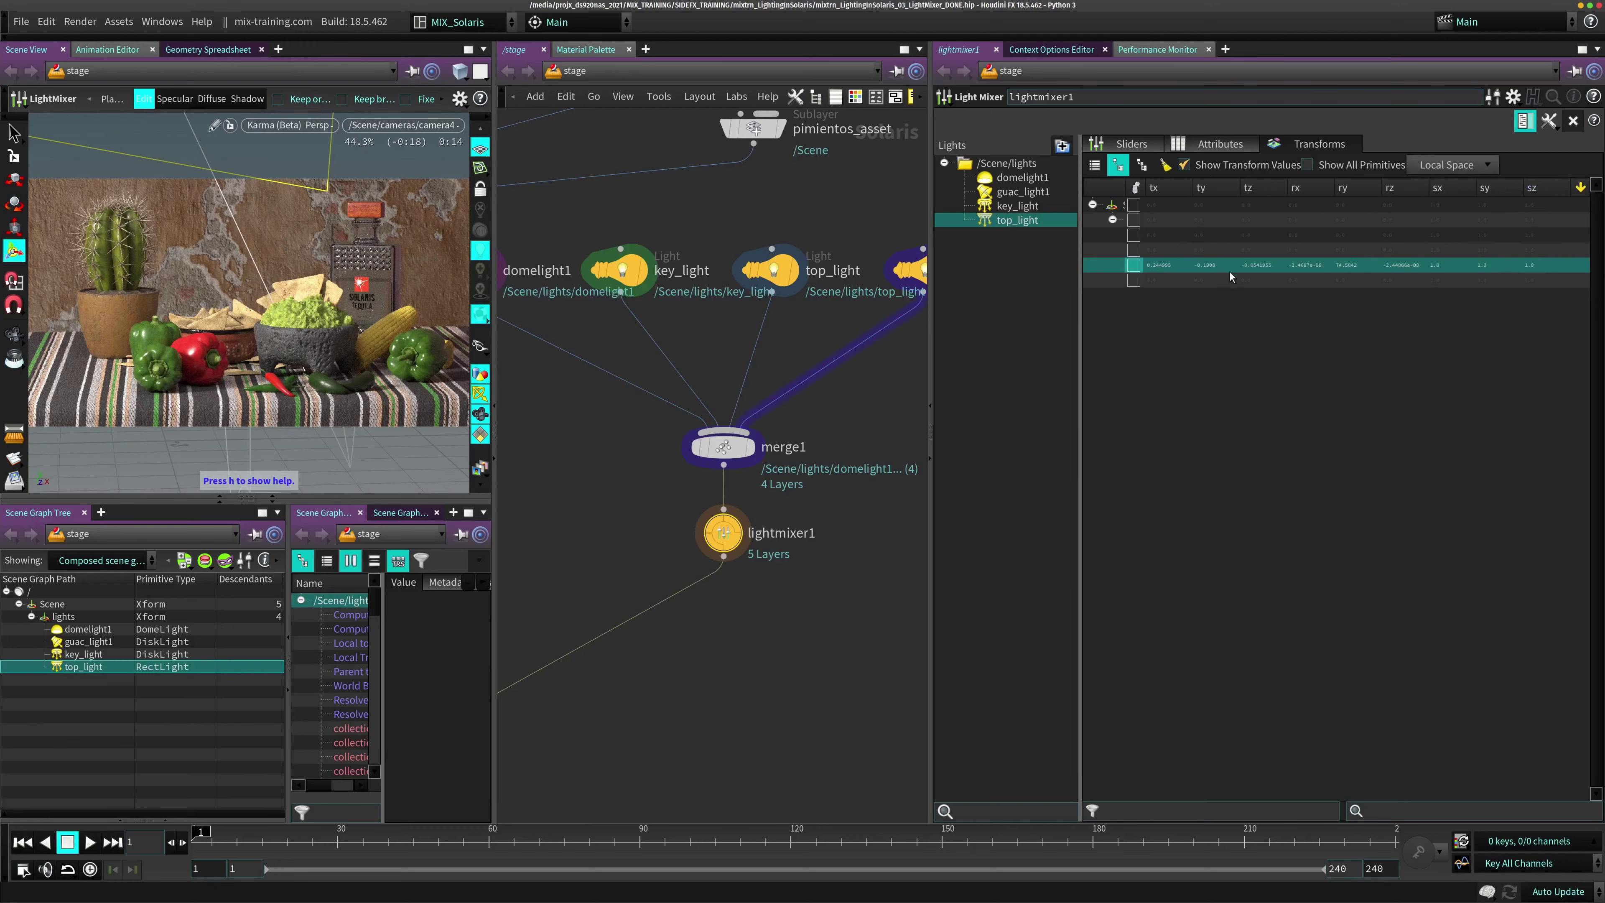
pyautogui.click(1212, 167)
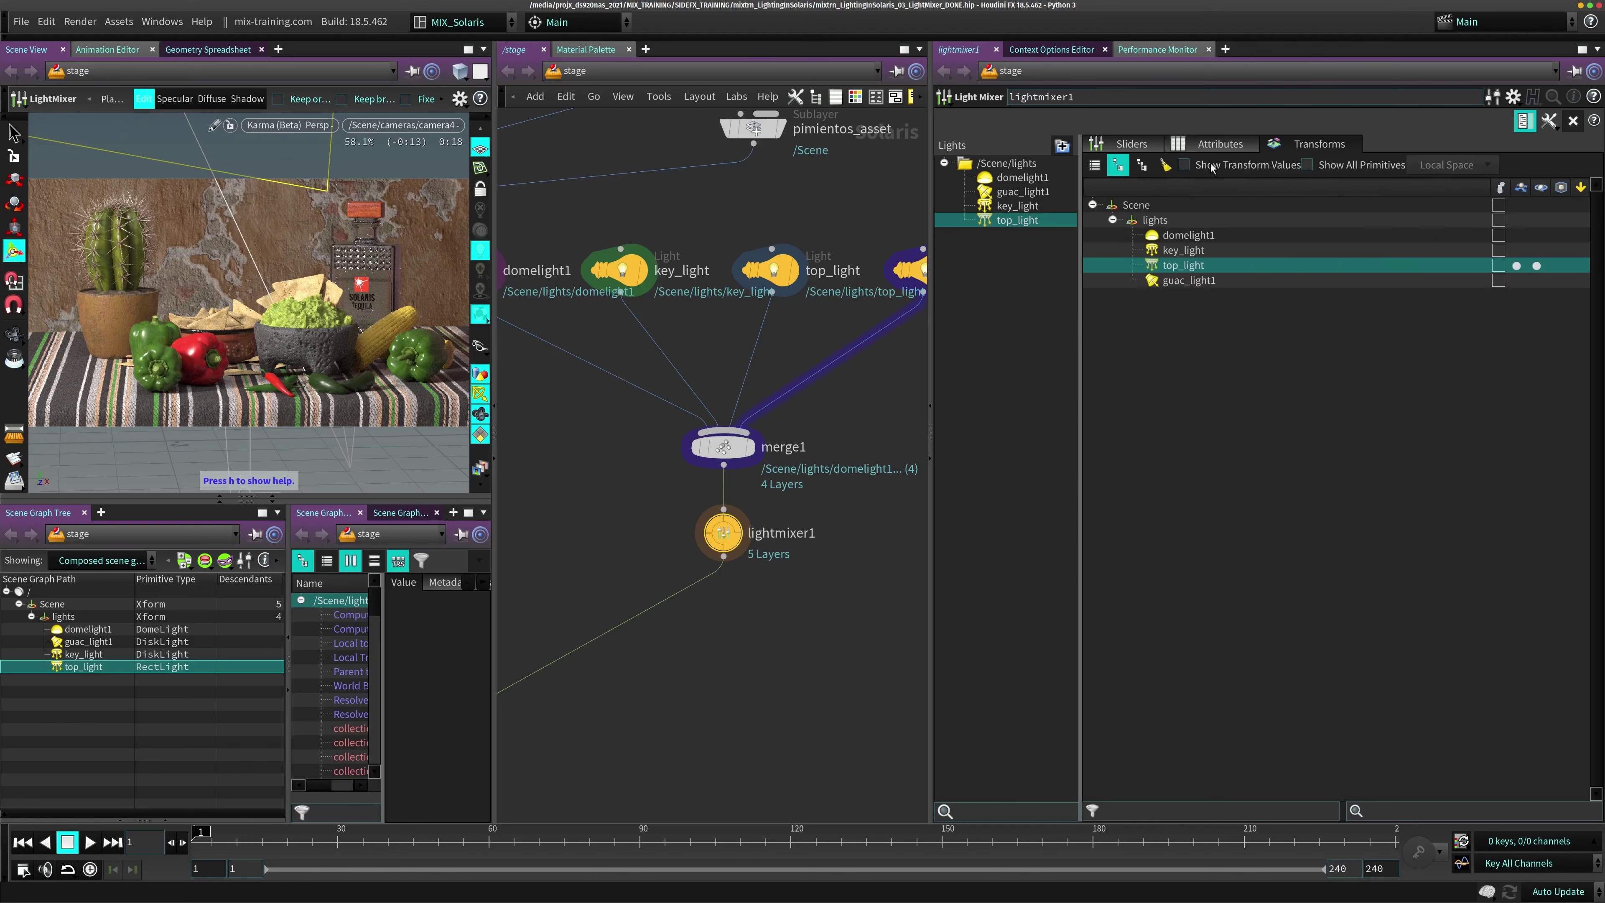
# Clear top_light's translate and rotate values in the transforms view
pyautogui.click(1210, 164)
pyautogui.click(1212, 166)
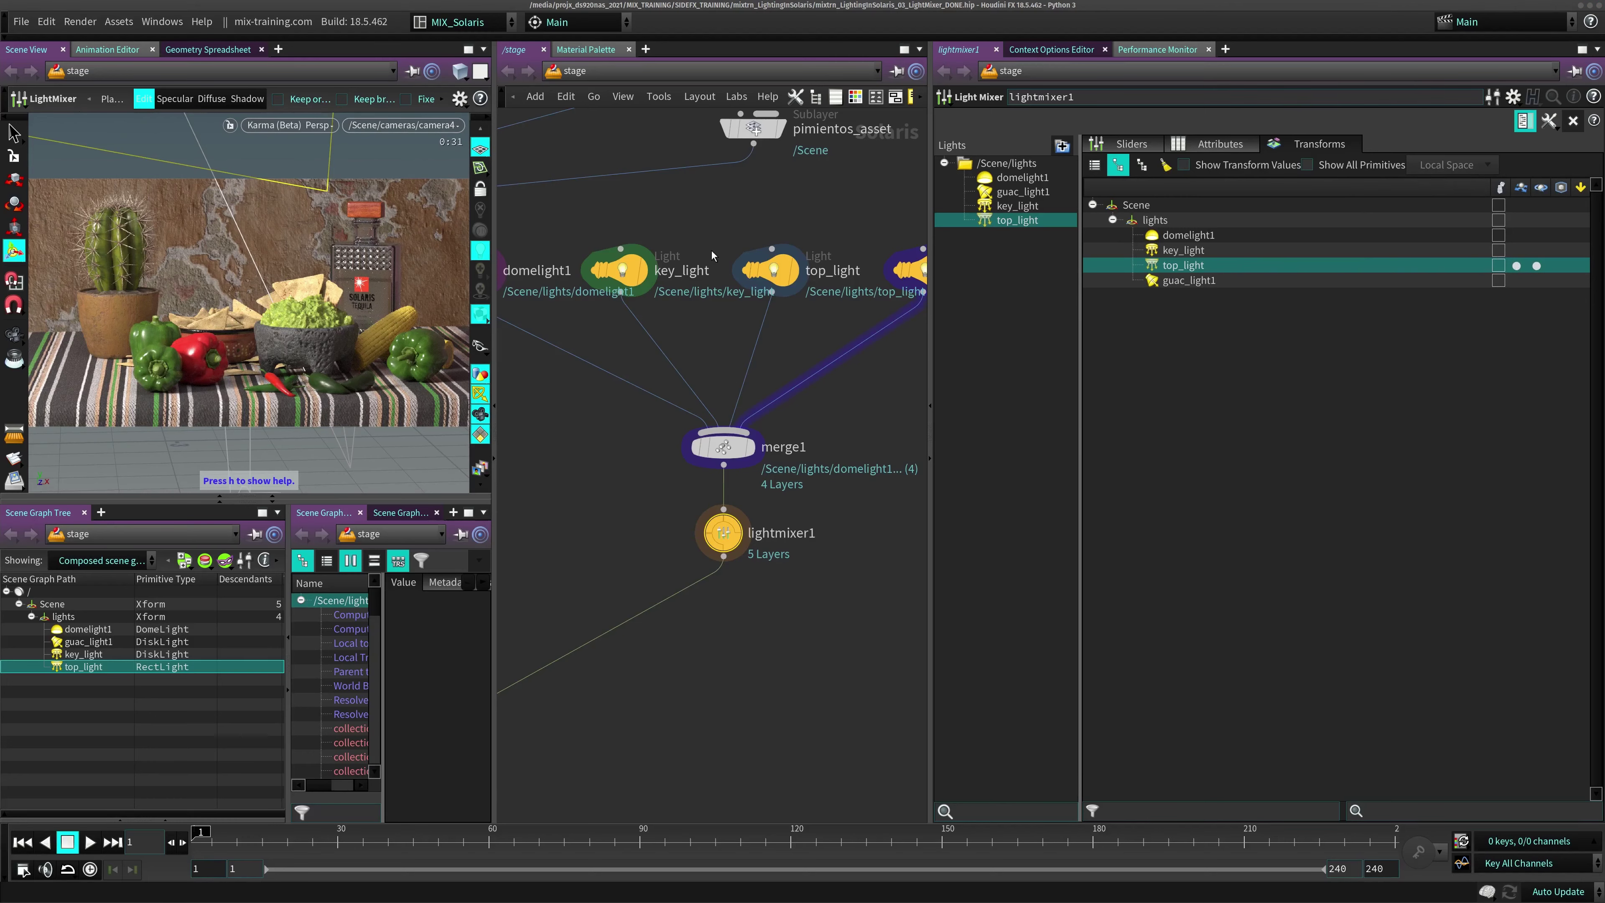
pyautogui.rightClick(1516, 266)
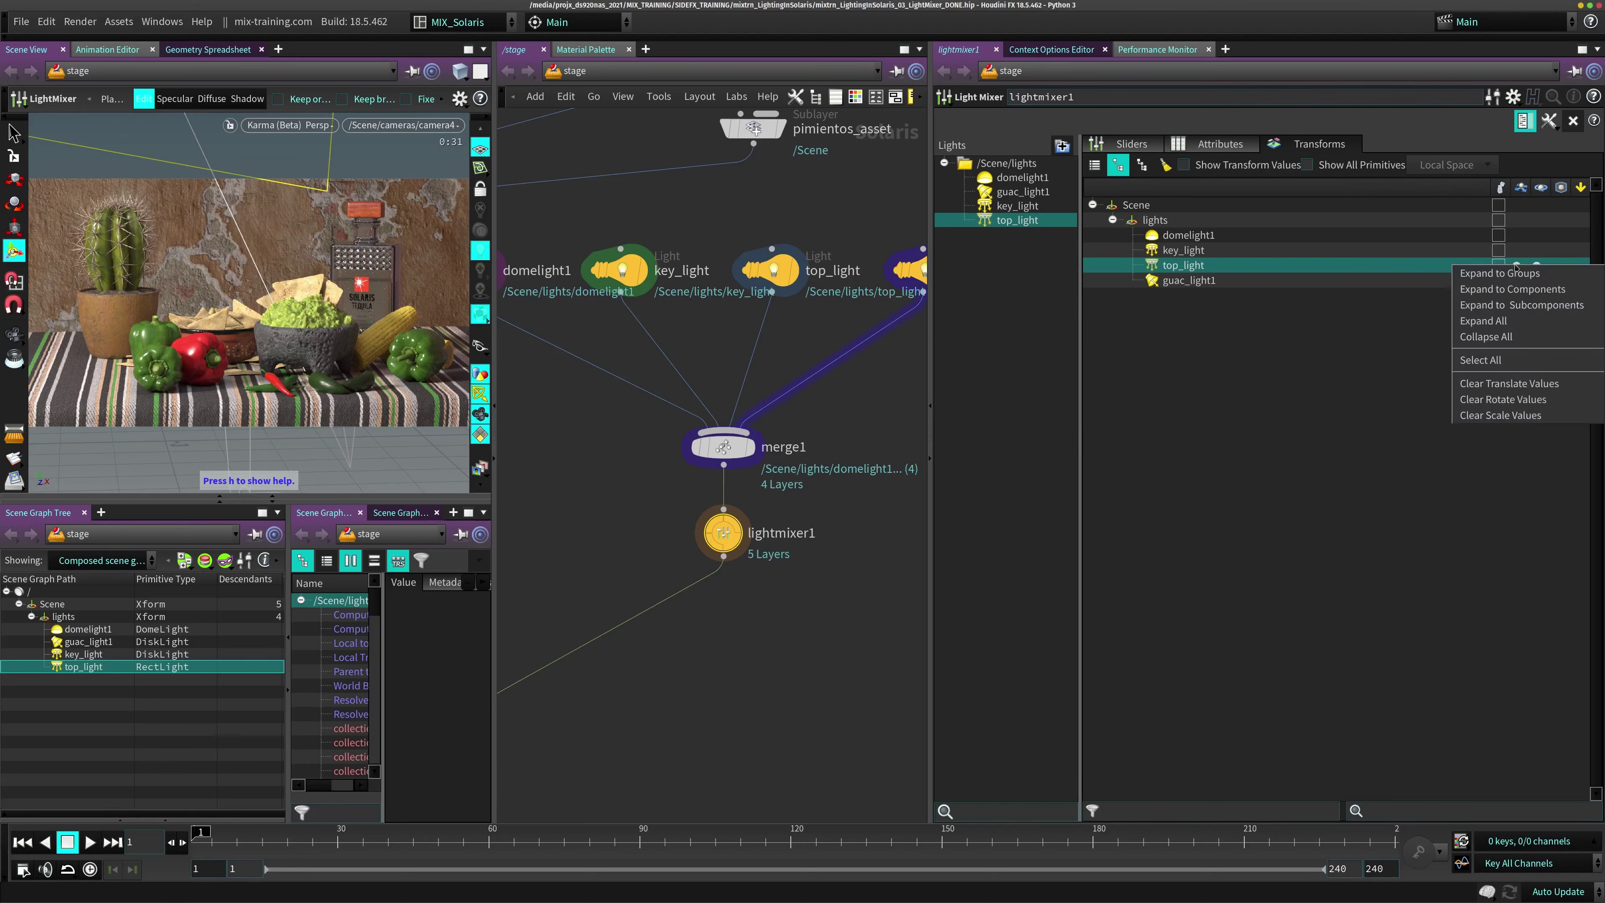
pyautogui.click(1522, 383)
pyautogui.rightClick(1536, 267)
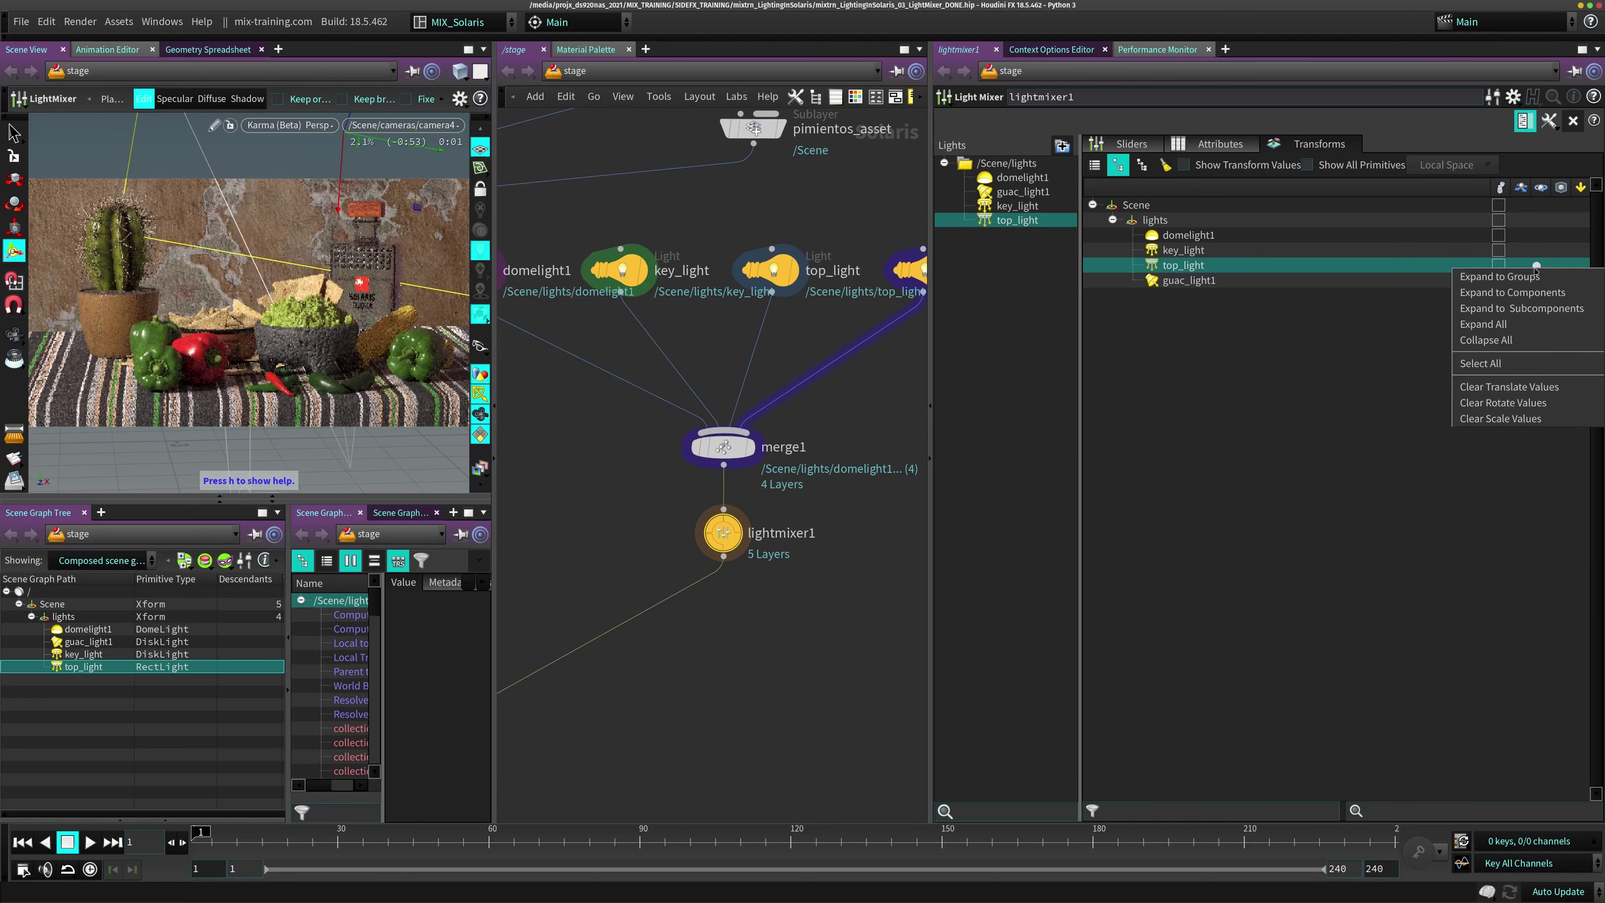
pyautogui.click(1540, 403)
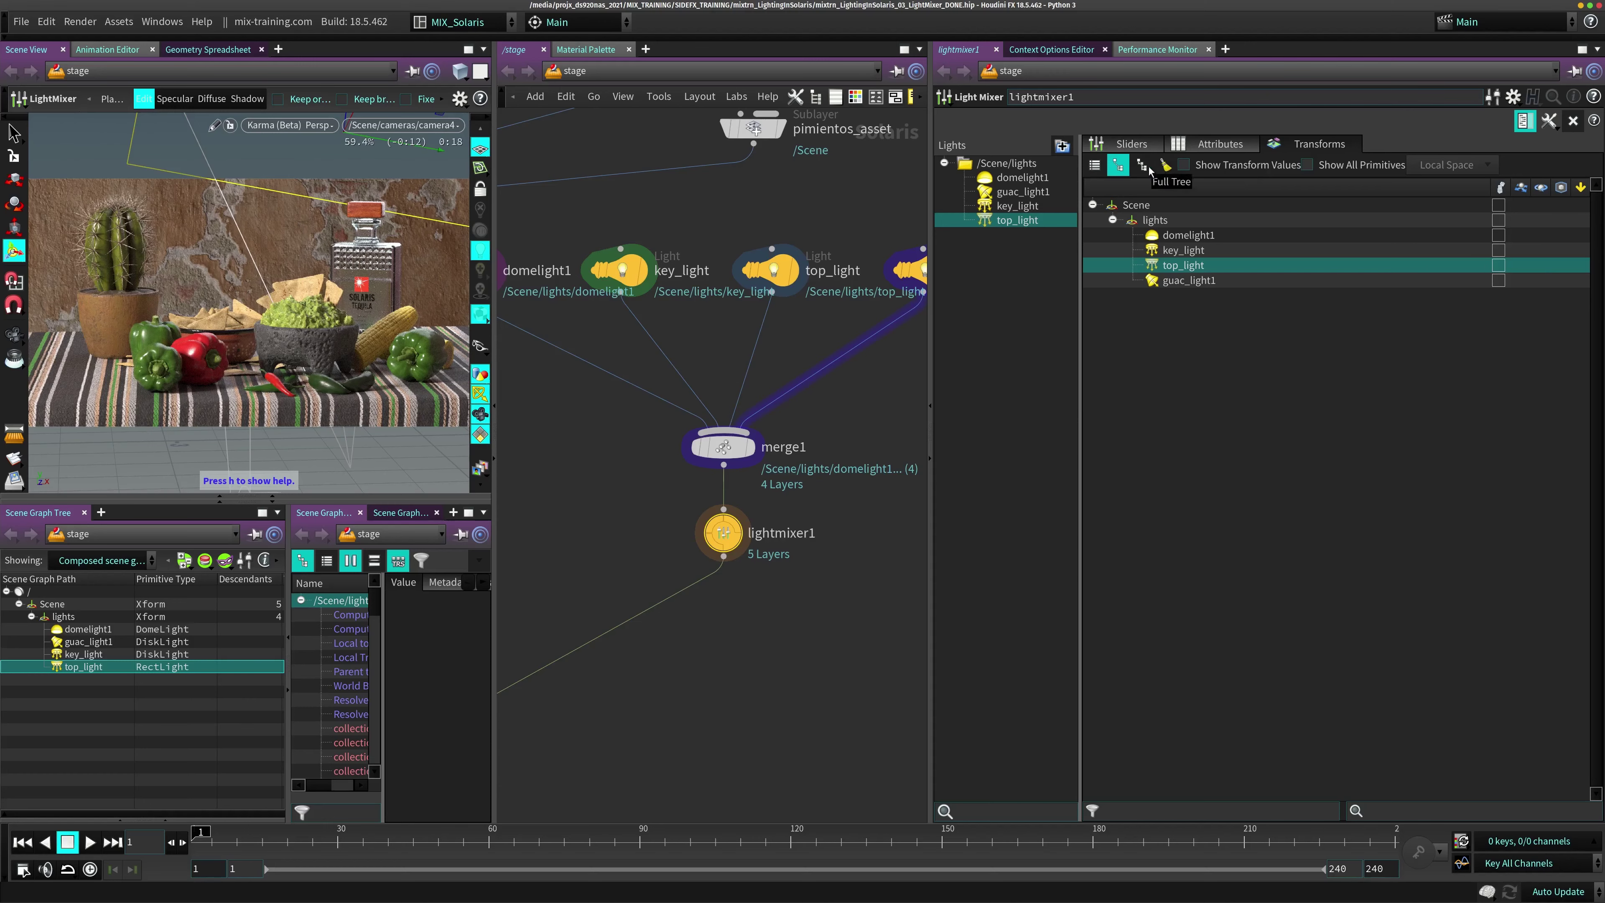
# Compare the flat list and tree displays of the lights in the transforms view, ending on the tree
pyautogui.click(1094, 164)
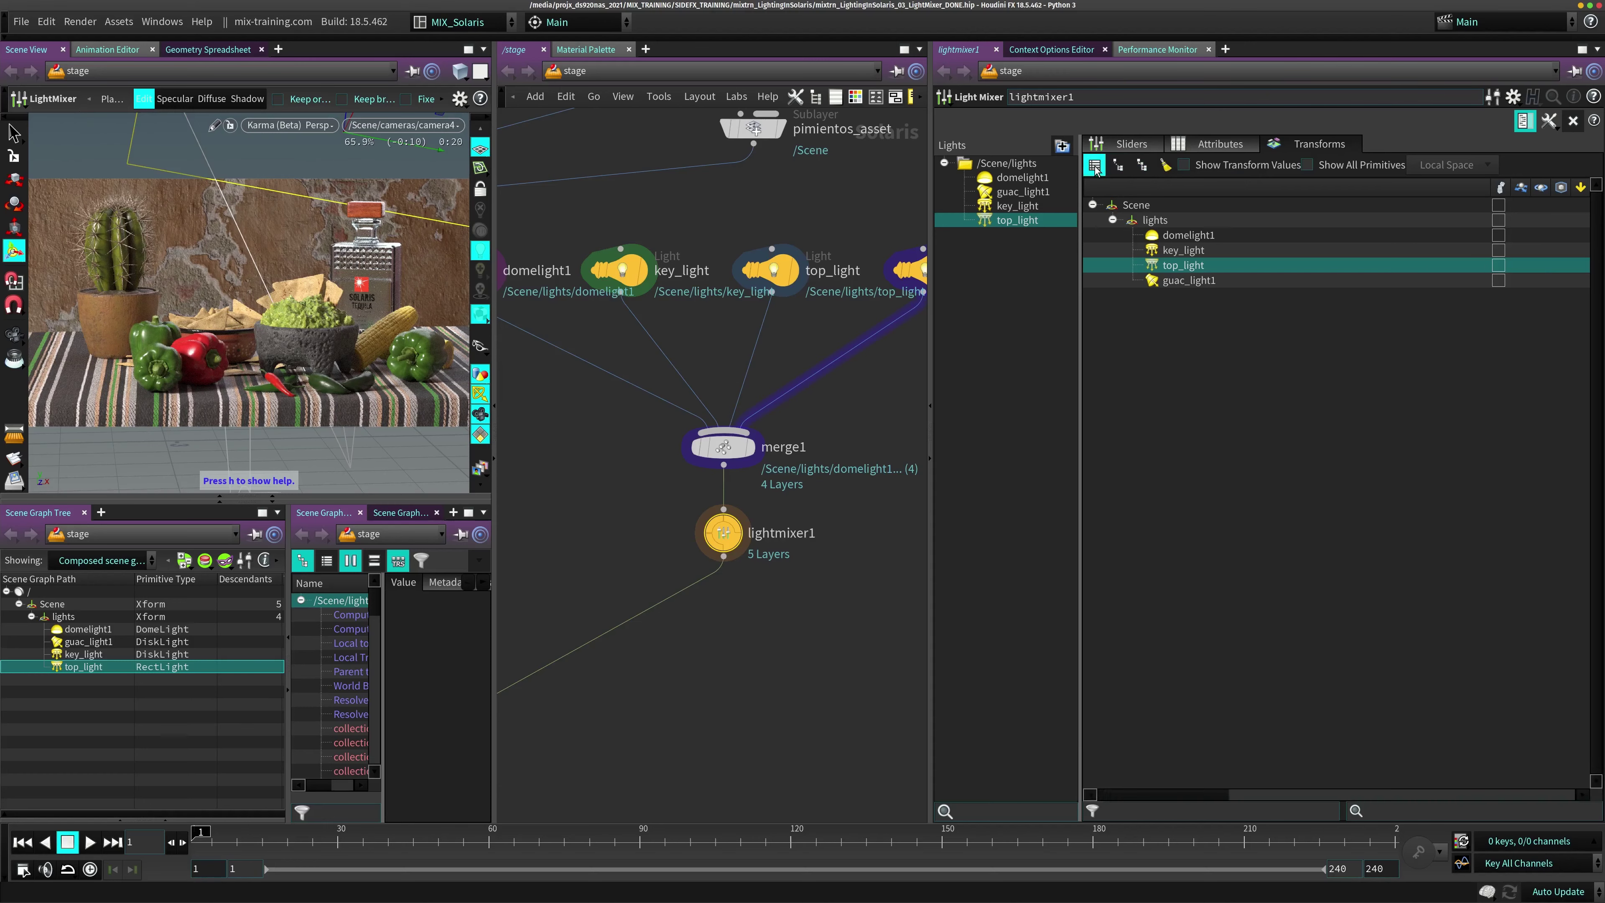
pyautogui.click(1118, 164)
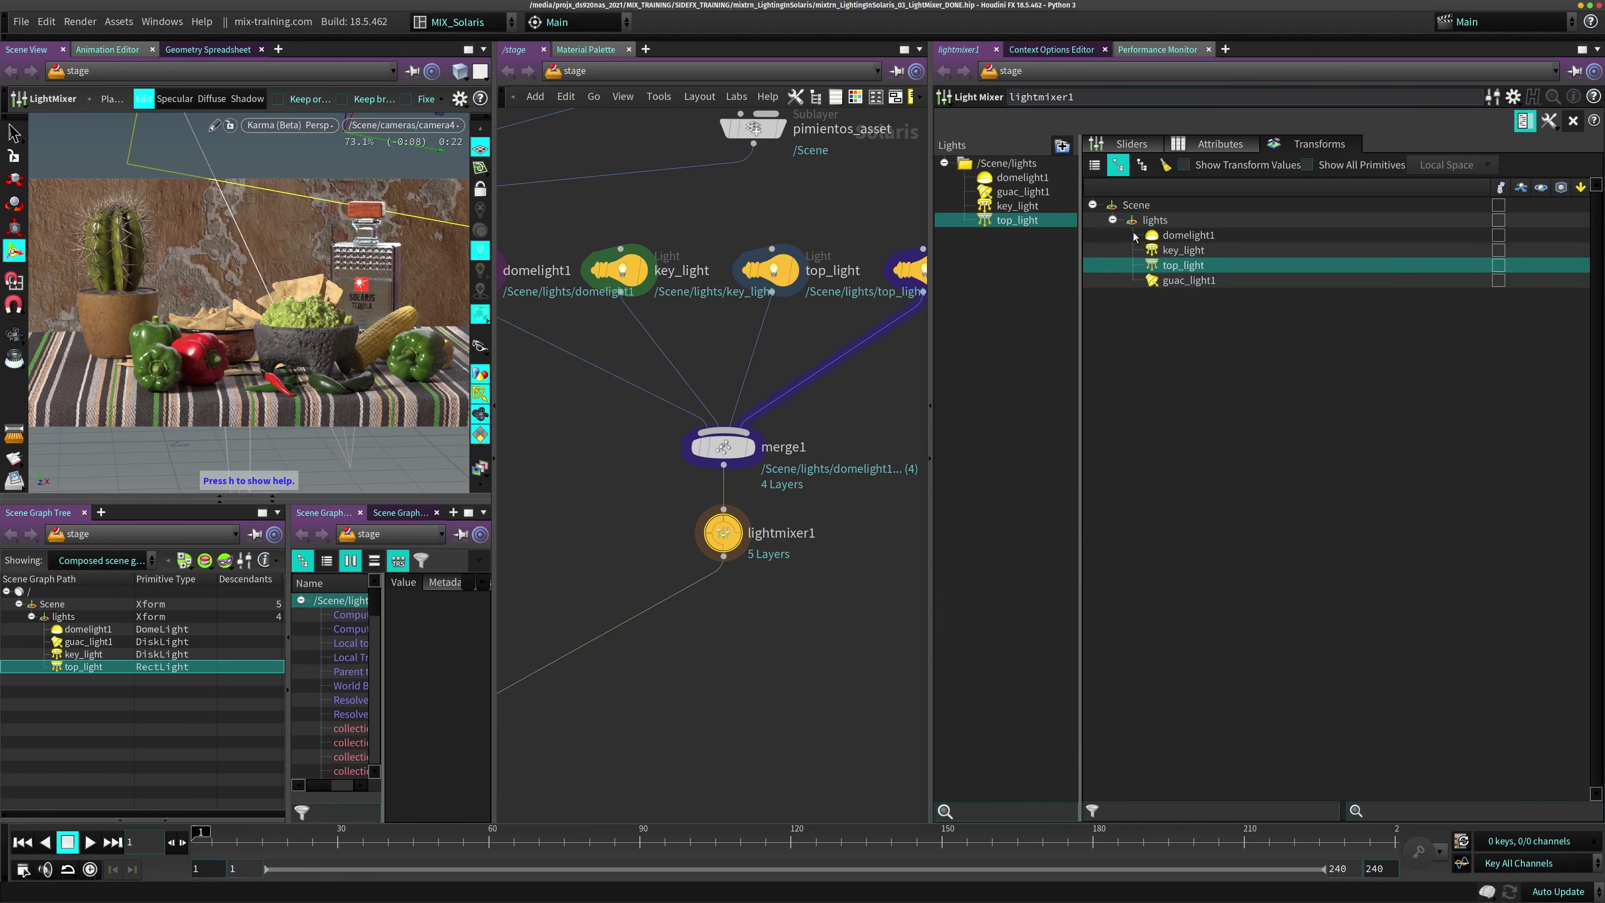
pyautogui.click(1094, 164)
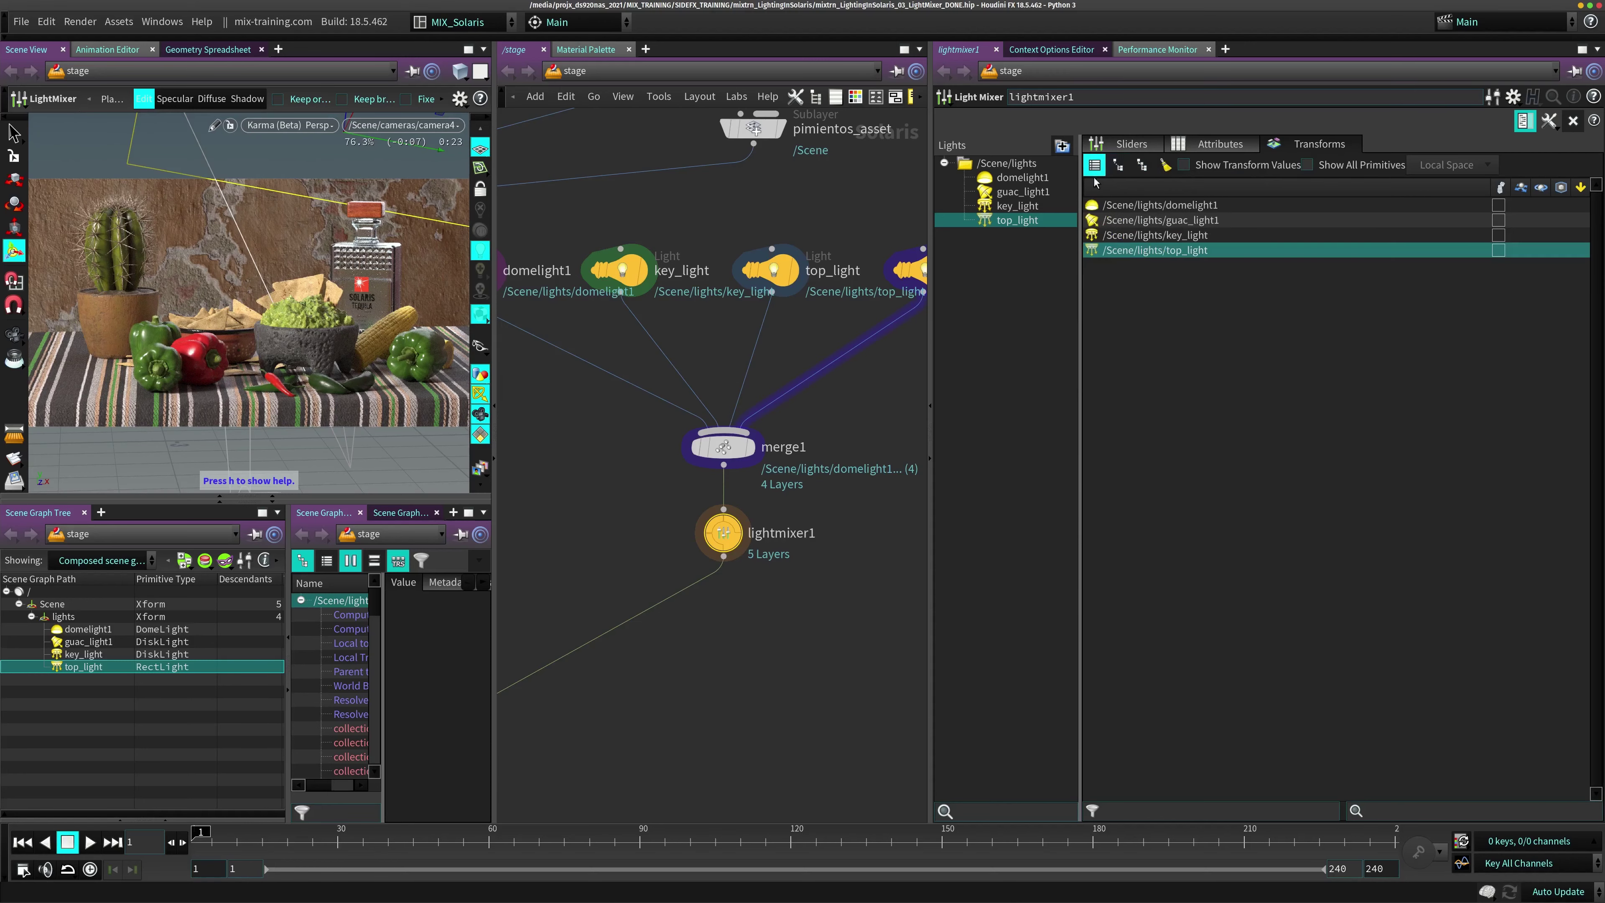
pyautogui.click(1120, 166)
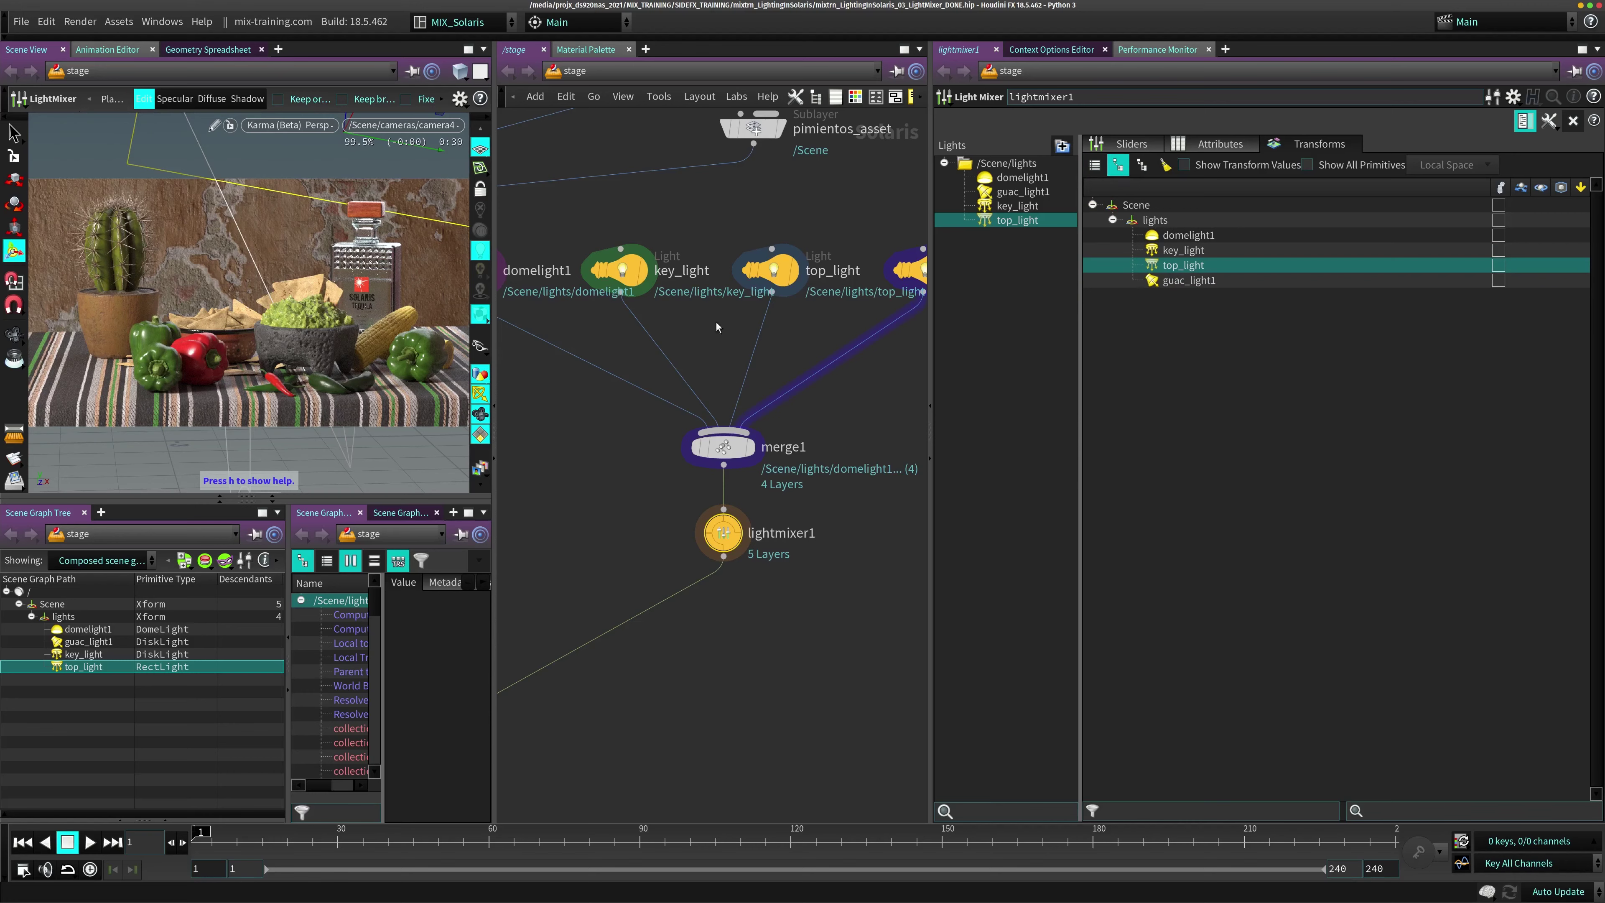
# Insert a rectangle light from the mixer's slider view, close its parameter window, and select it under /lights in the Lights list
pyautogui.click(1130, 145)
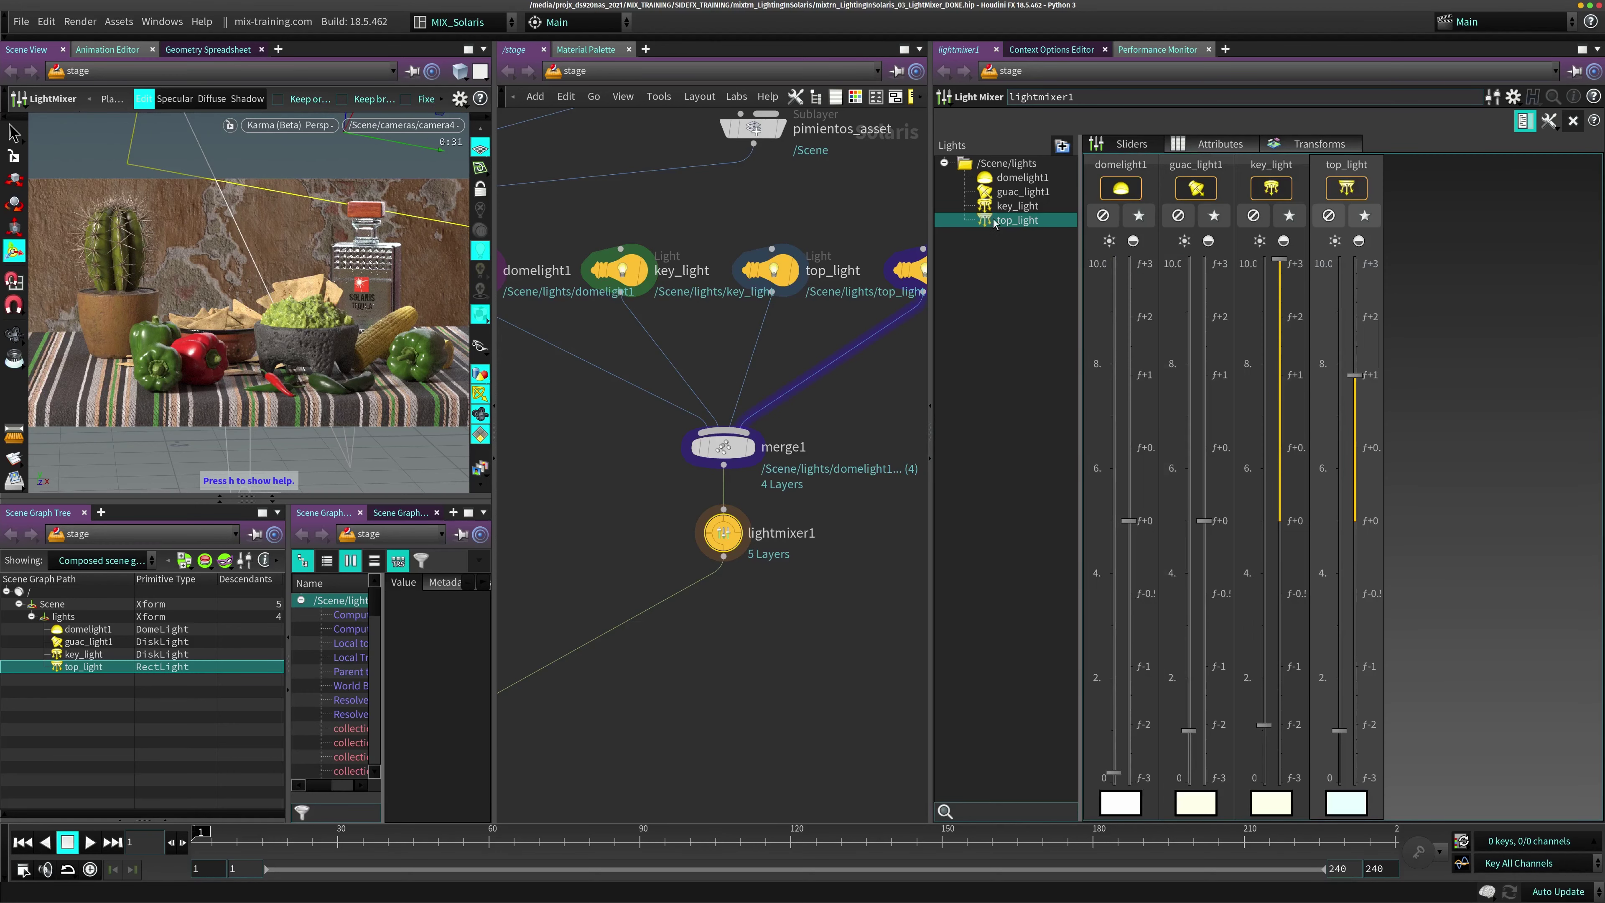
pyautogui.click(1551, 122)
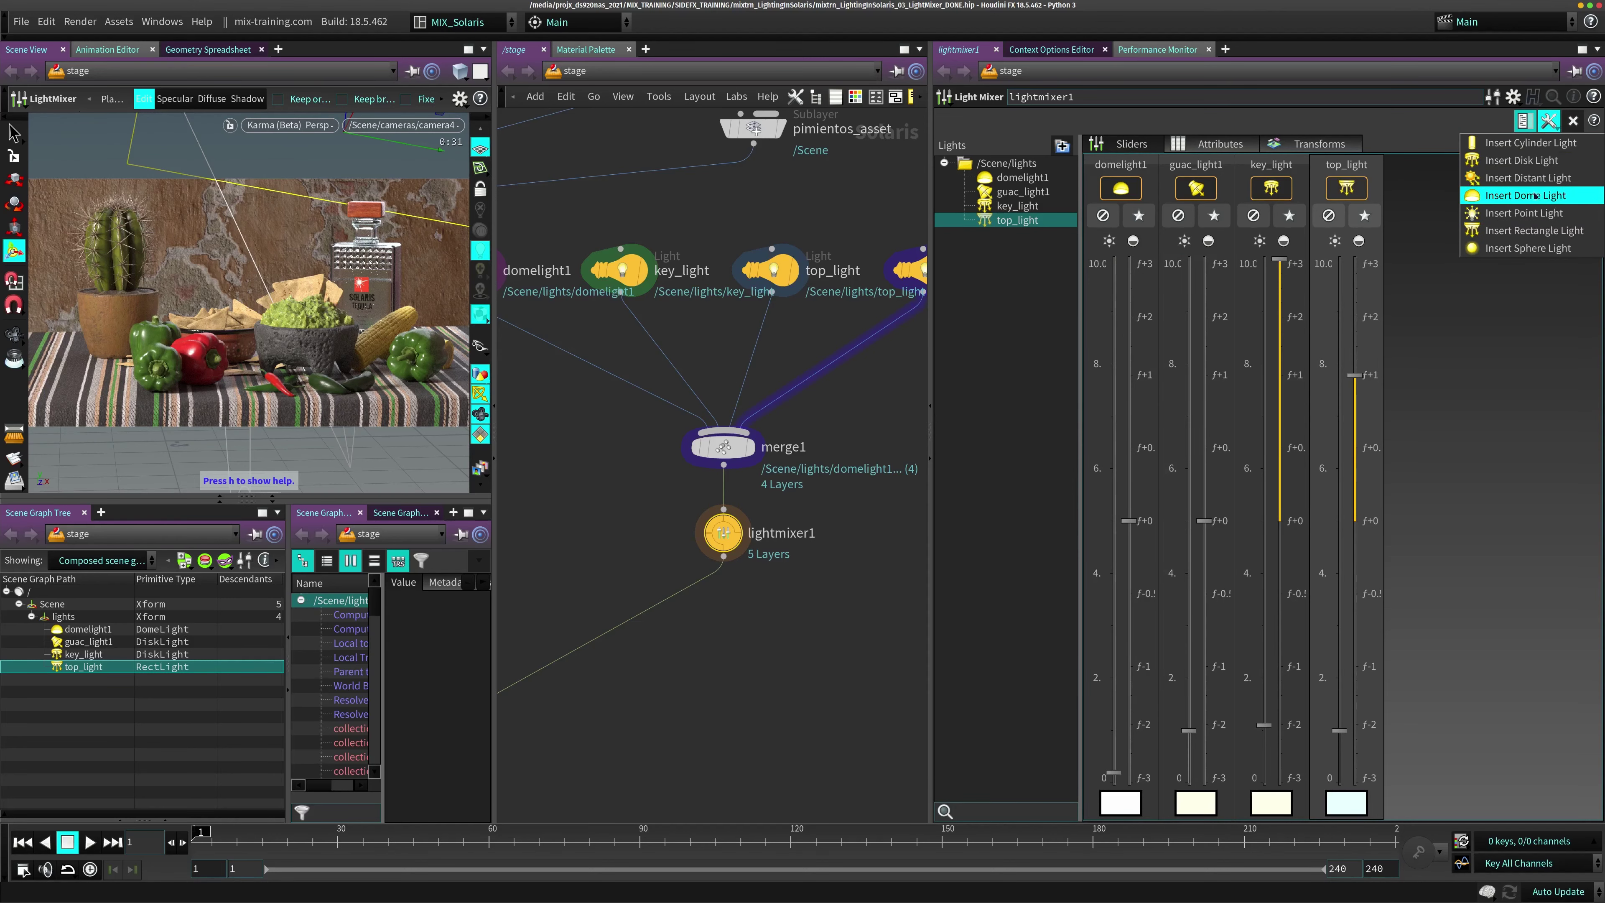
pyautogui.click(1517, 231)
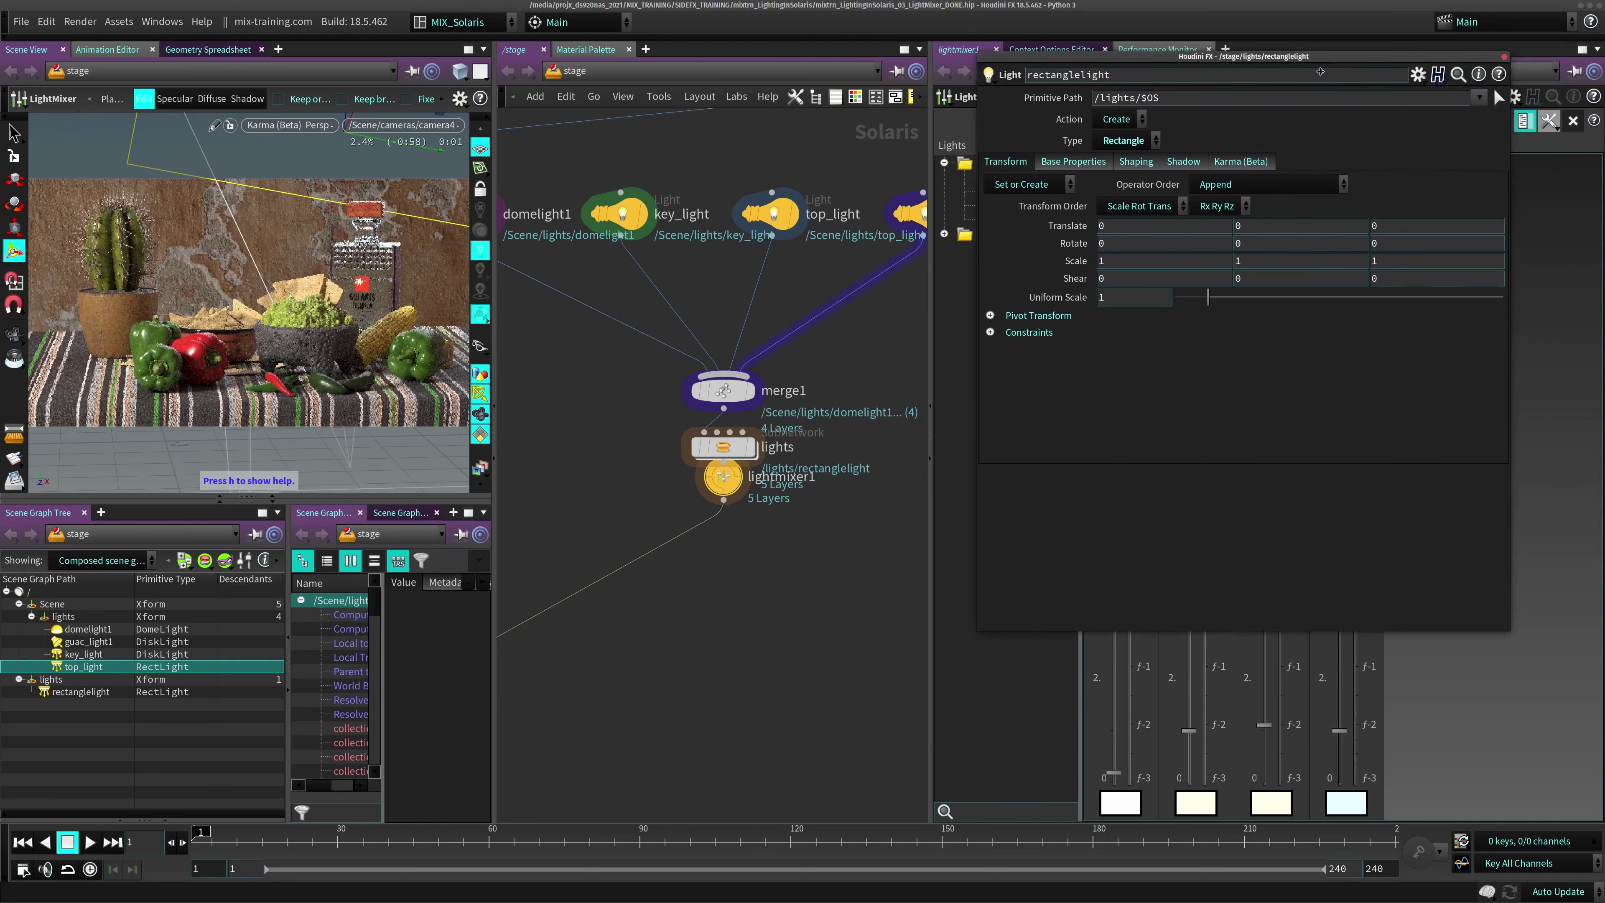
pyautogui.moveTo(1320, 71); pyautogui.dragTo(1292, 94)
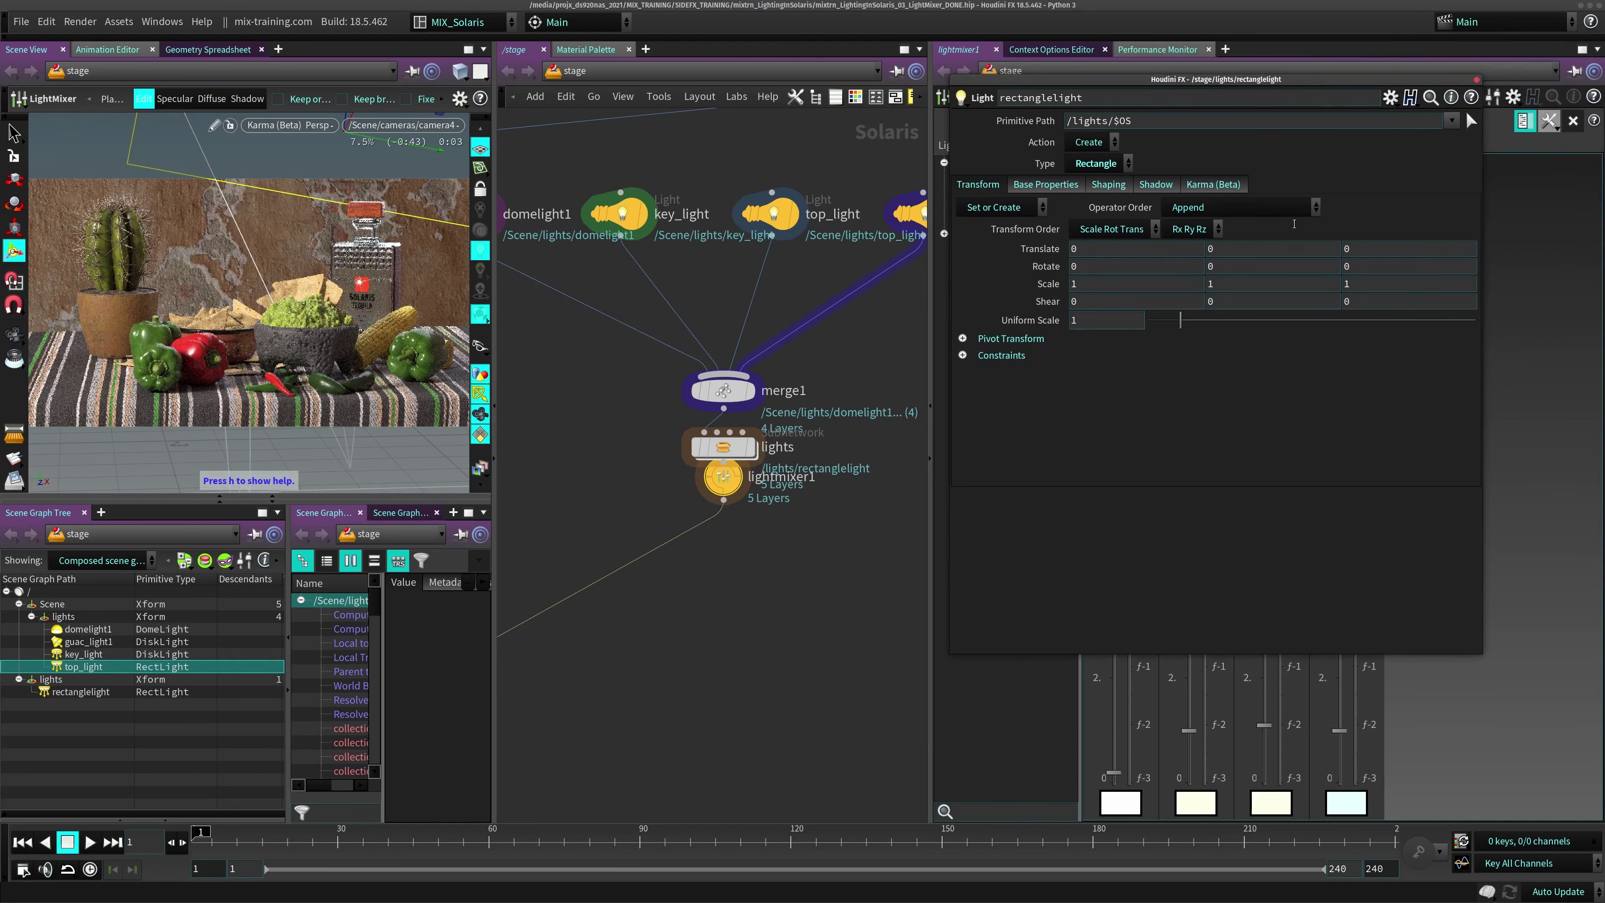
pyautogui.click(1477, 80)
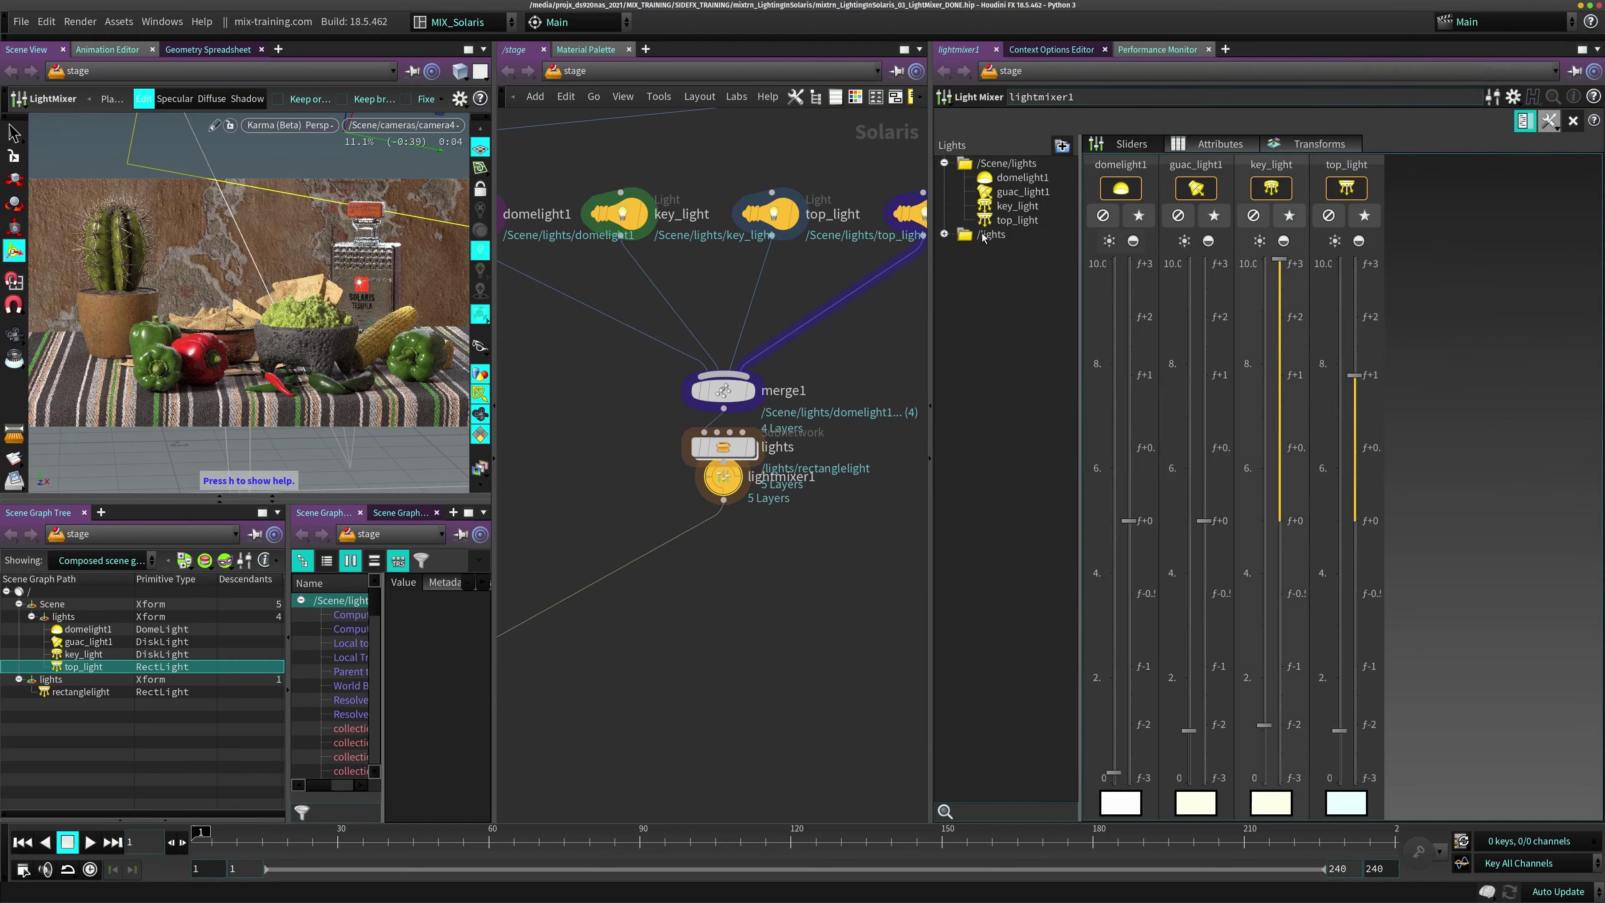
pyautogui.click(944, 234)
pyautogui.click(1018, 249)
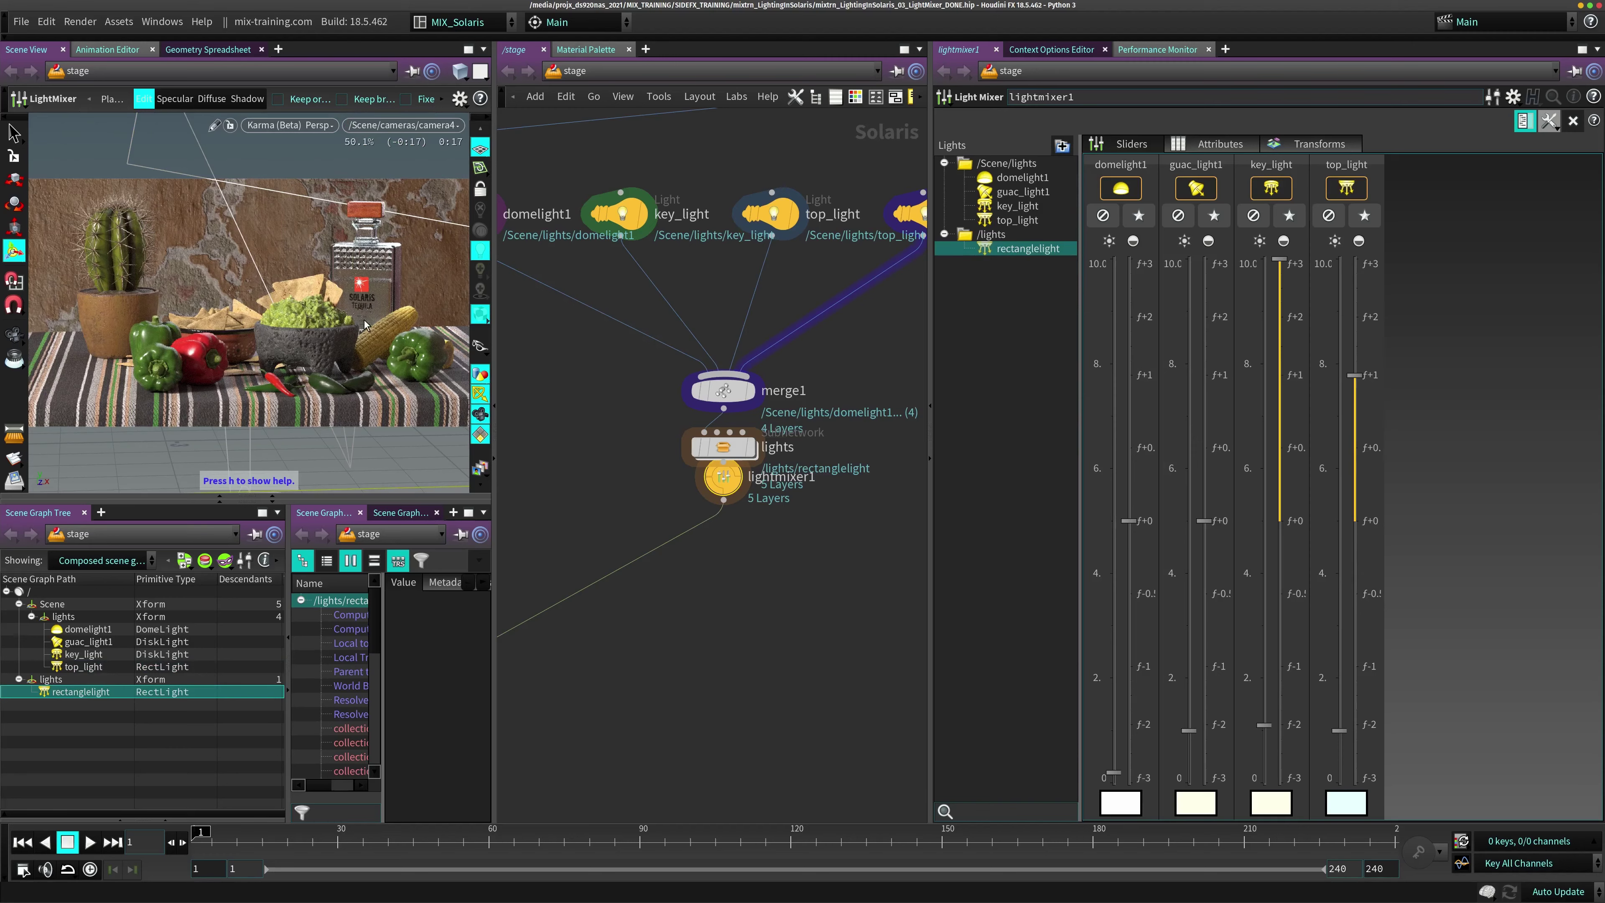
# Space out the lightmixer1 and lights nodes below merge1 in the network
pyautogui.moveTo(781, 477); pyautogui.dragTo(781, 536)
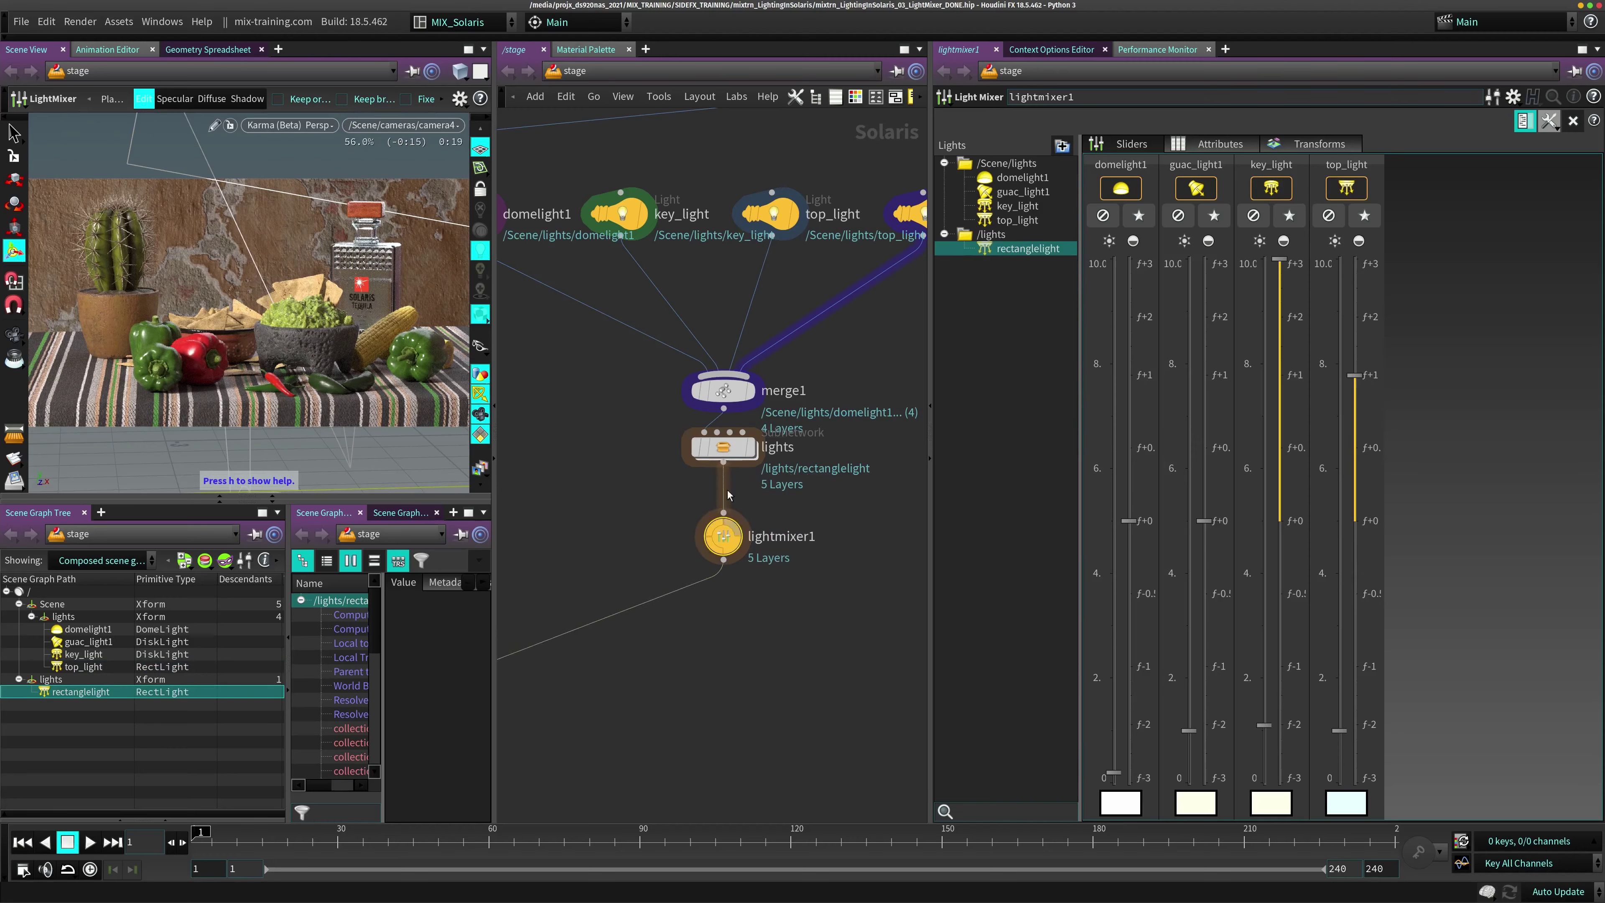
pyautogui.moveTo(781, 536); pyautogui.dragTo(690, 491, button='middle')
pyautogui.moveTo(709, 393); pyautogui.dragTo(709, 407)
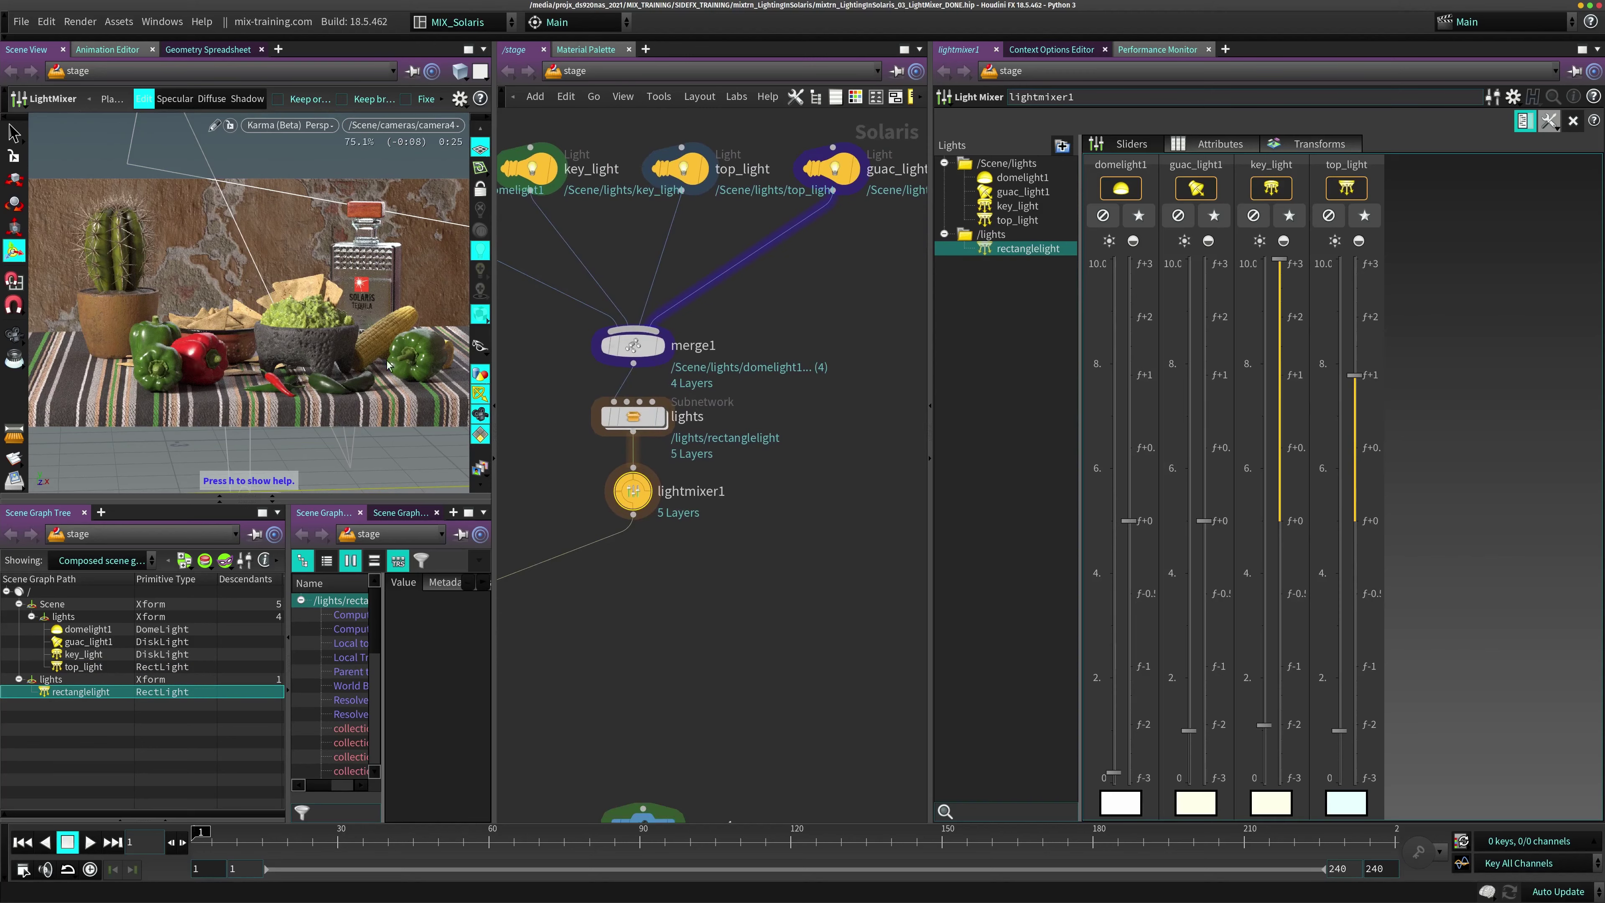
# Raise rectanglelight above the tabletop with its viewport handle from a free orbit view
pyautogui.press('Escape')
pyautogui.moveTo(199, 360); pyautogui.dragTo(183, 398, button='right')
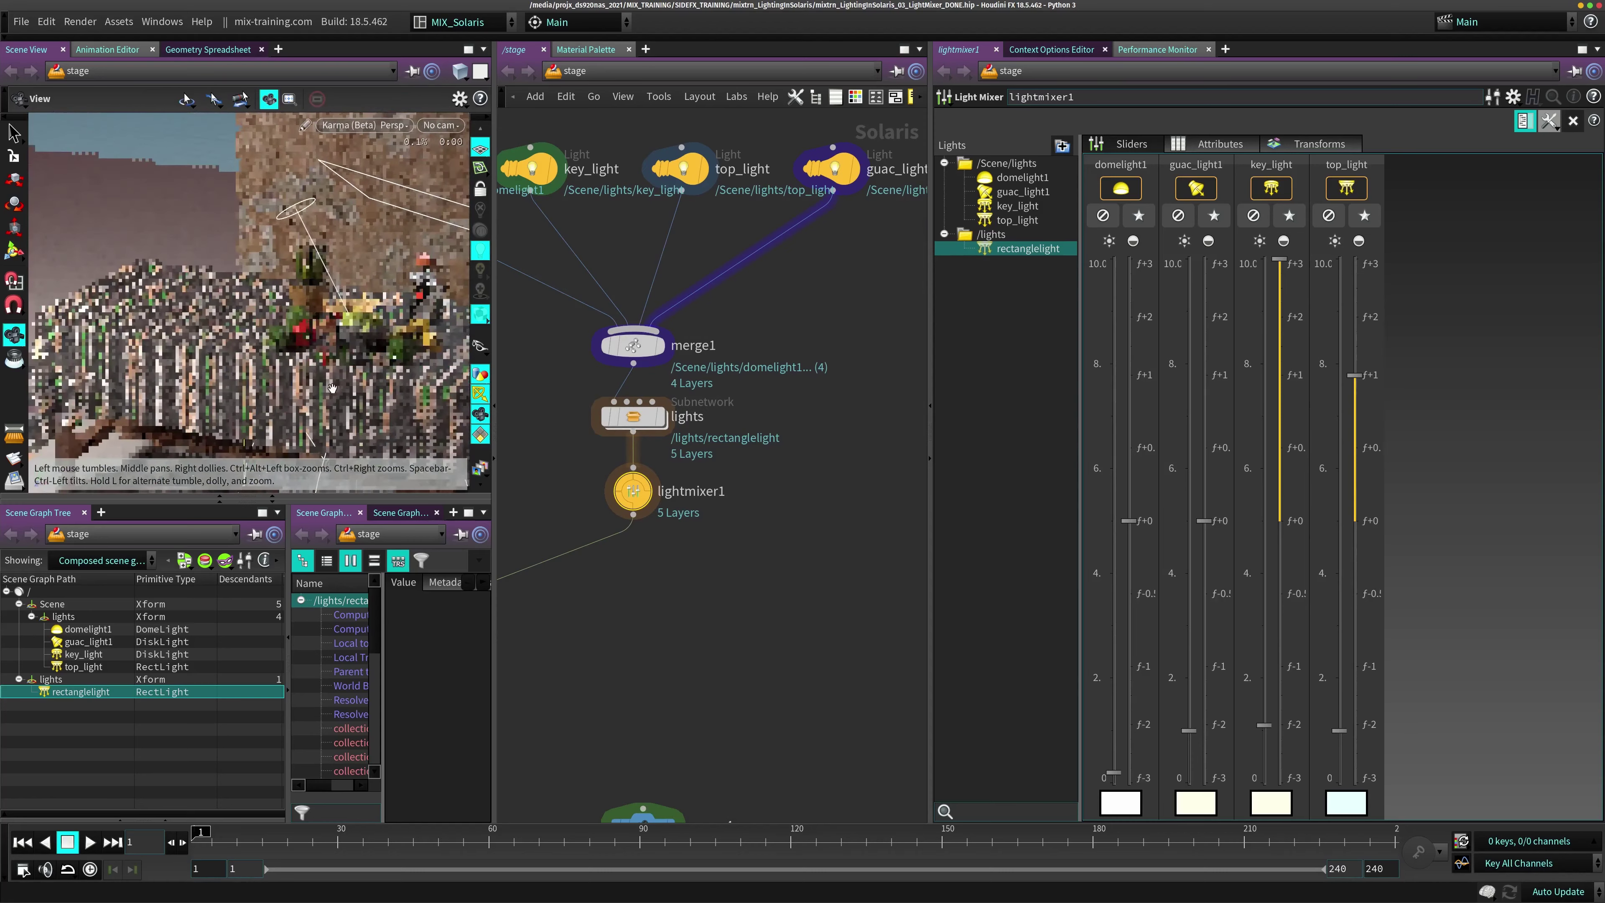
pyautogui.moveTo(158, 402); pyautogui.dragTo(297, 394, button='middle')
pyautogui.press('Return')
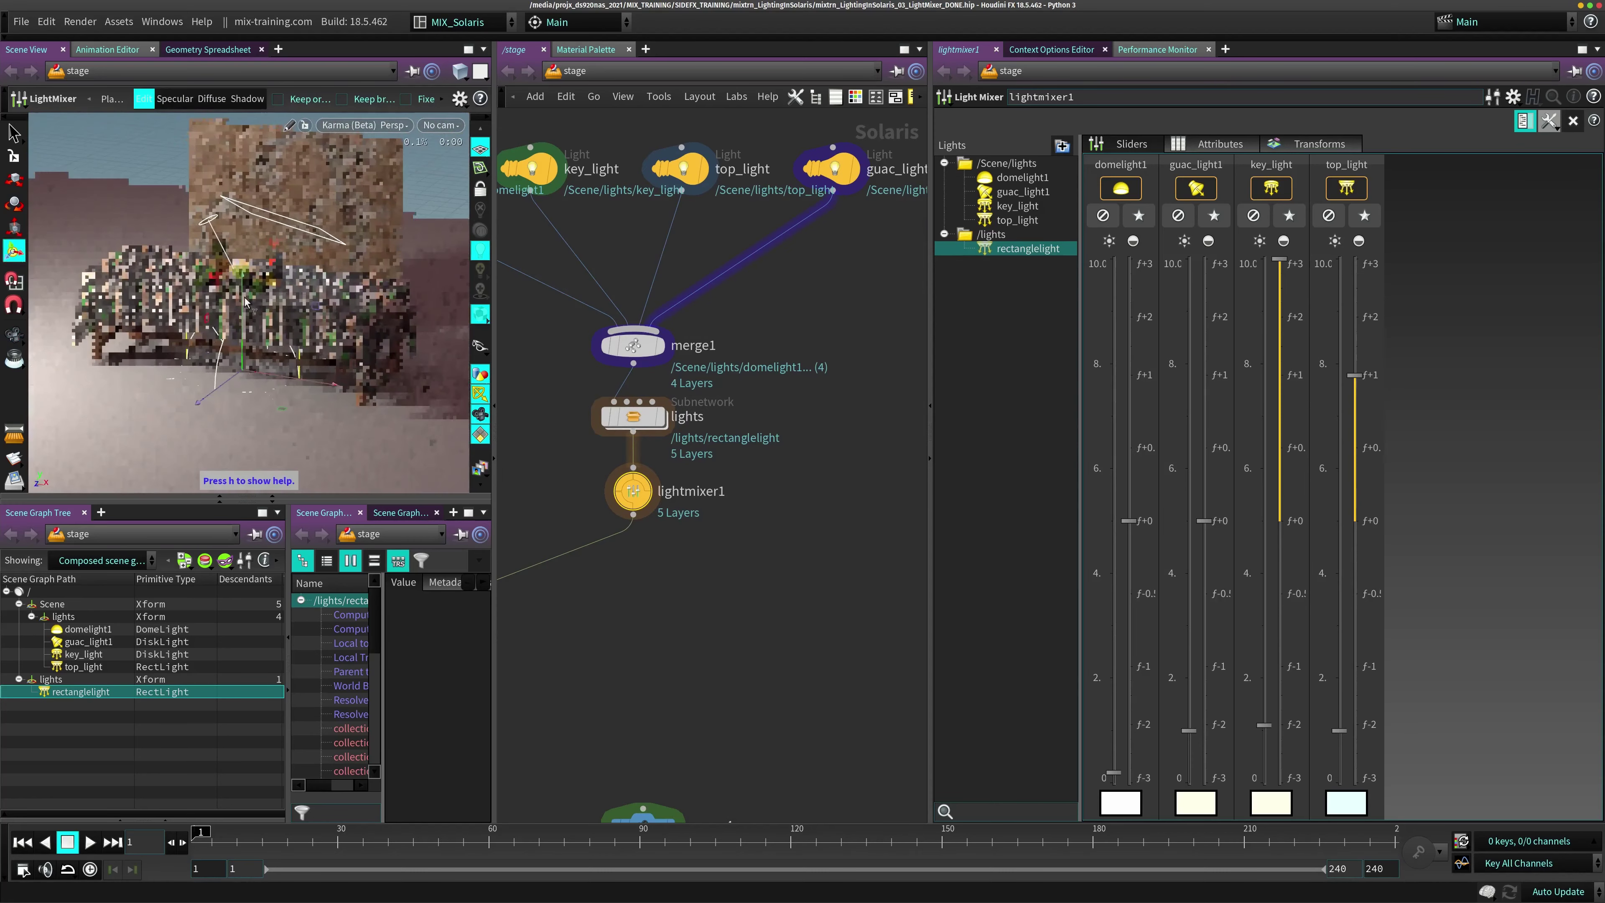
pyautogui.moveTo(247, 316); pyautogui.dragTo(250, 200)
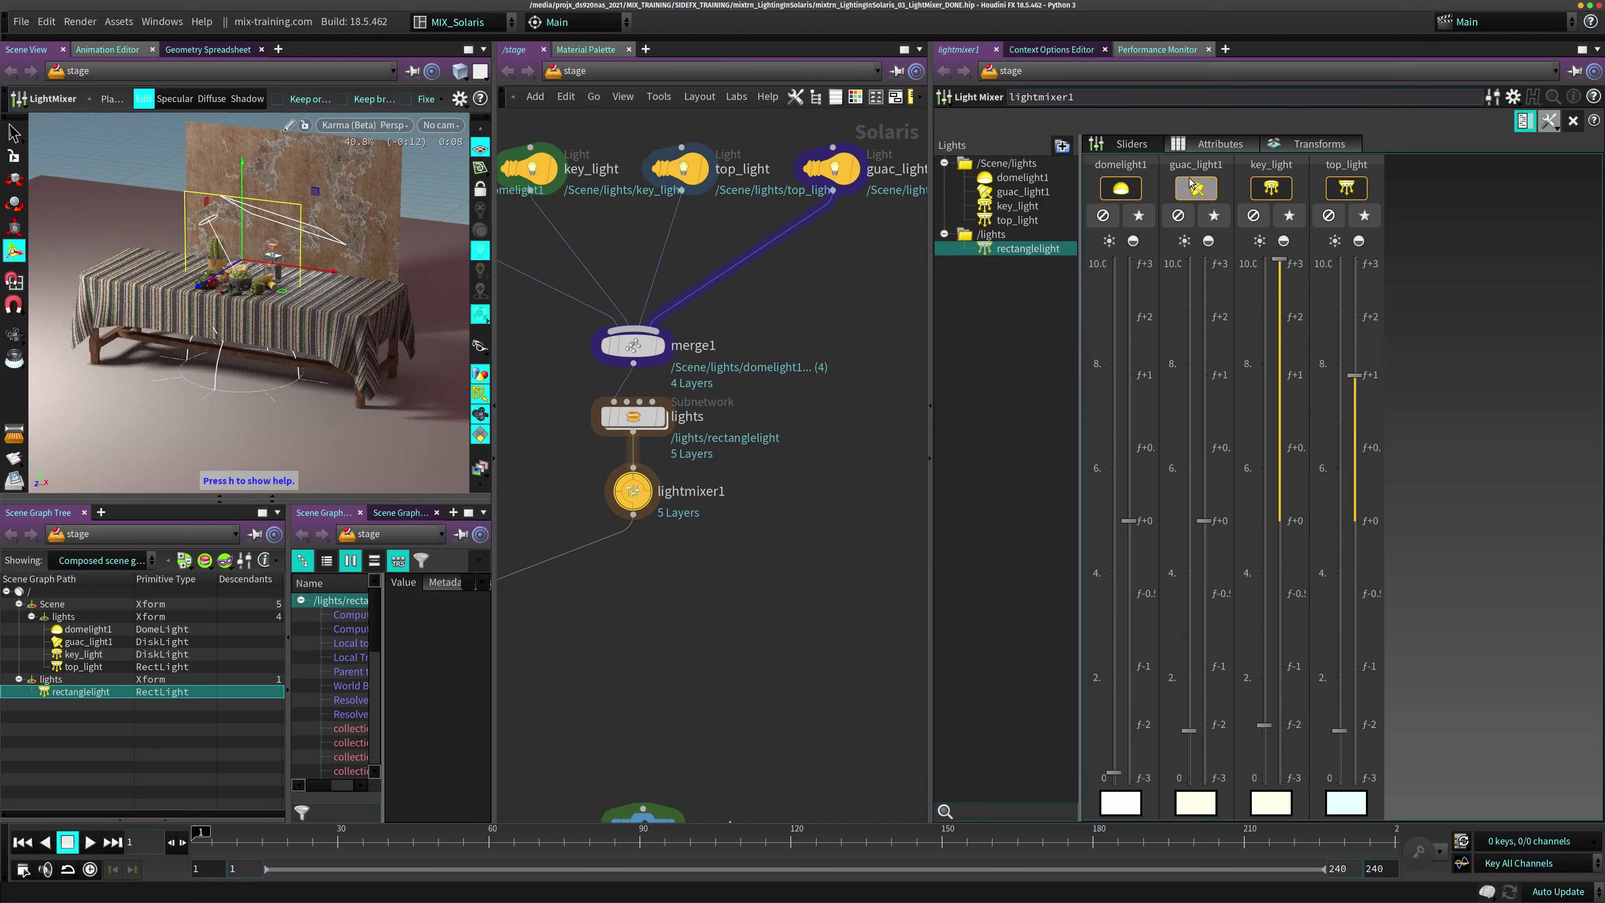
# Add rectanglelight to the mixer, expand its branch in the transforms view, and move the light beside the table's left end
pyautogui.click(1199, 145)
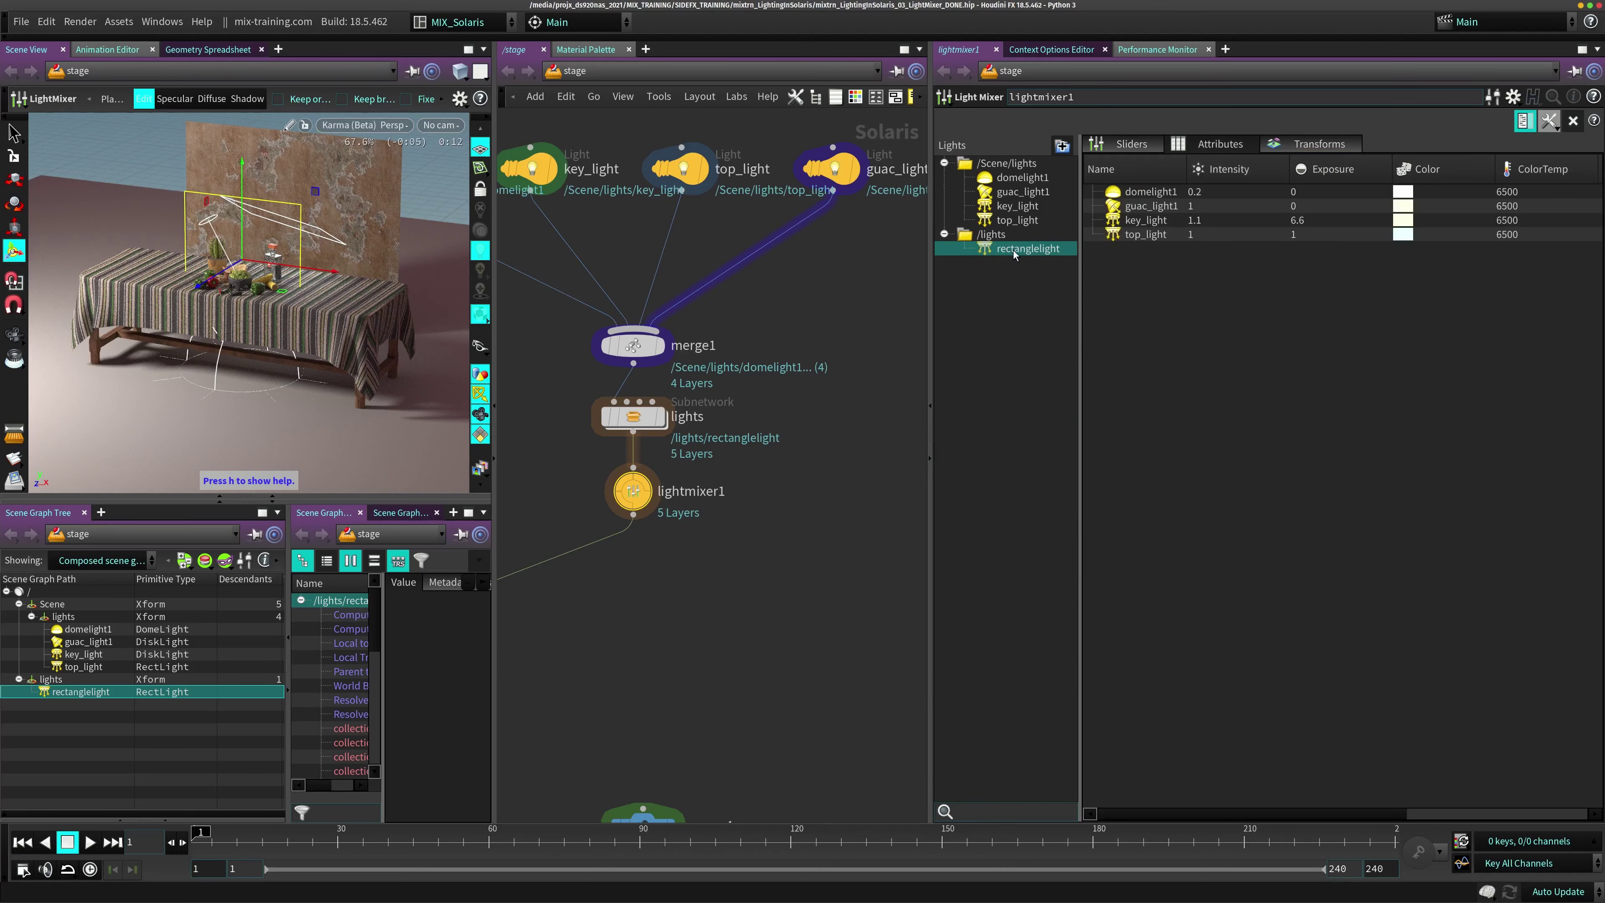
pyautogui.moveTo(1013, 249); pyautogui.dragTo(1113, 291)
pyautogui.click(1301, 144)
pyautogui.click(1092, 295)
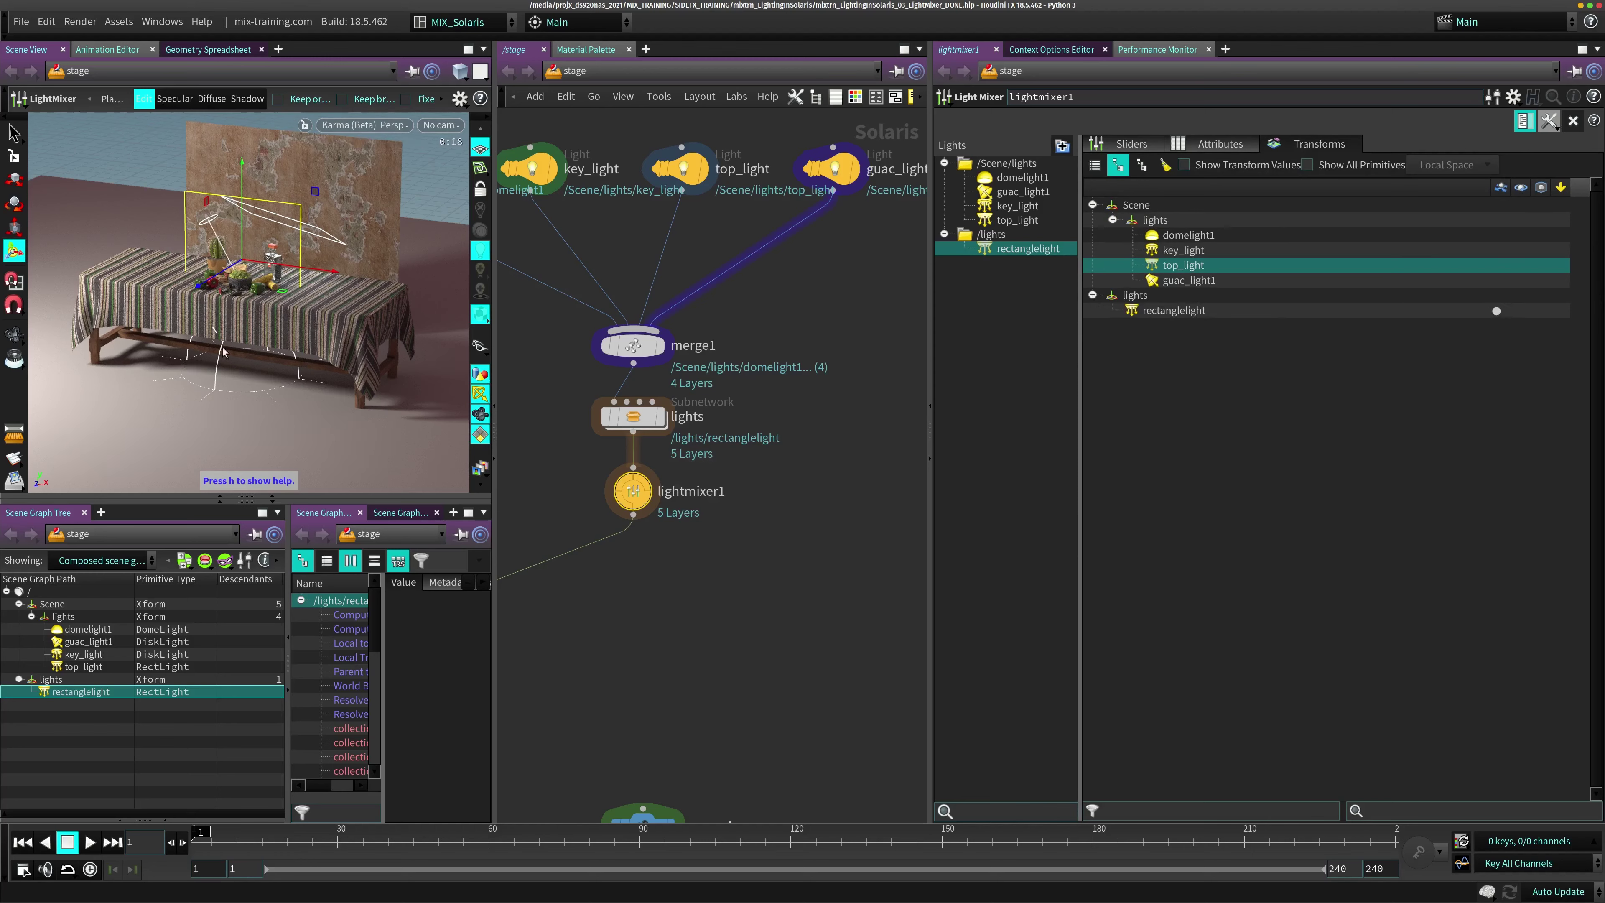
pyautogui.keyDown('alt'); pyautogui.moveTo(209, 292); pyautogui.dragTo(193, 278); pyautogui.keyUp('alt')
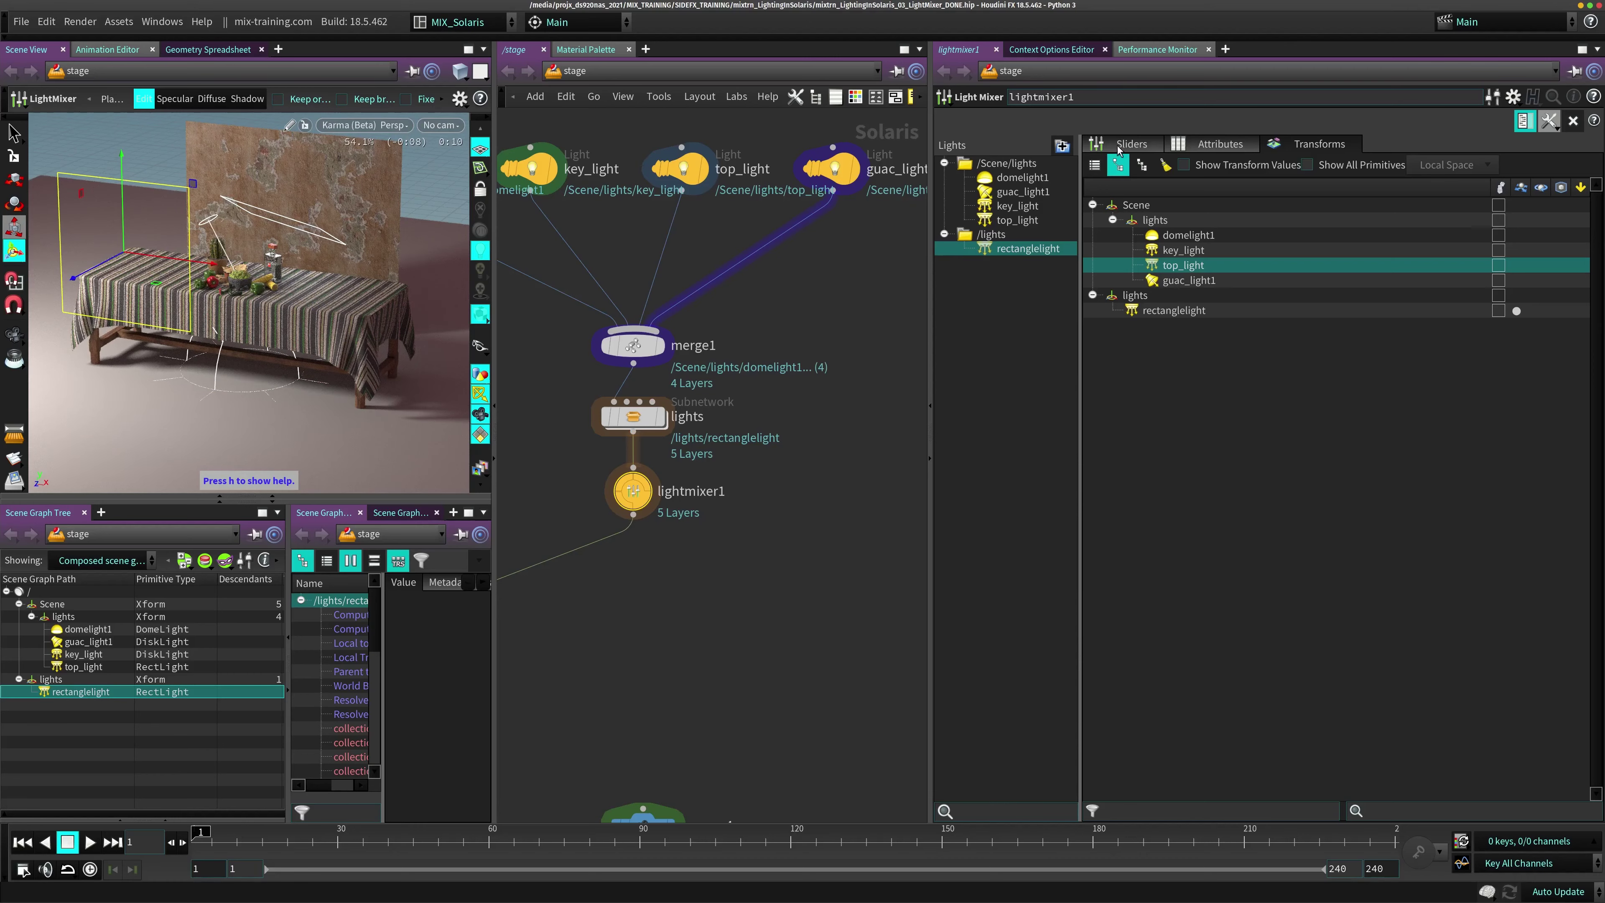
# Show the slider view and look over the light types the mixer can insert
pyautogui.click(1548, 121)
pyautogui.click(1549, 121)
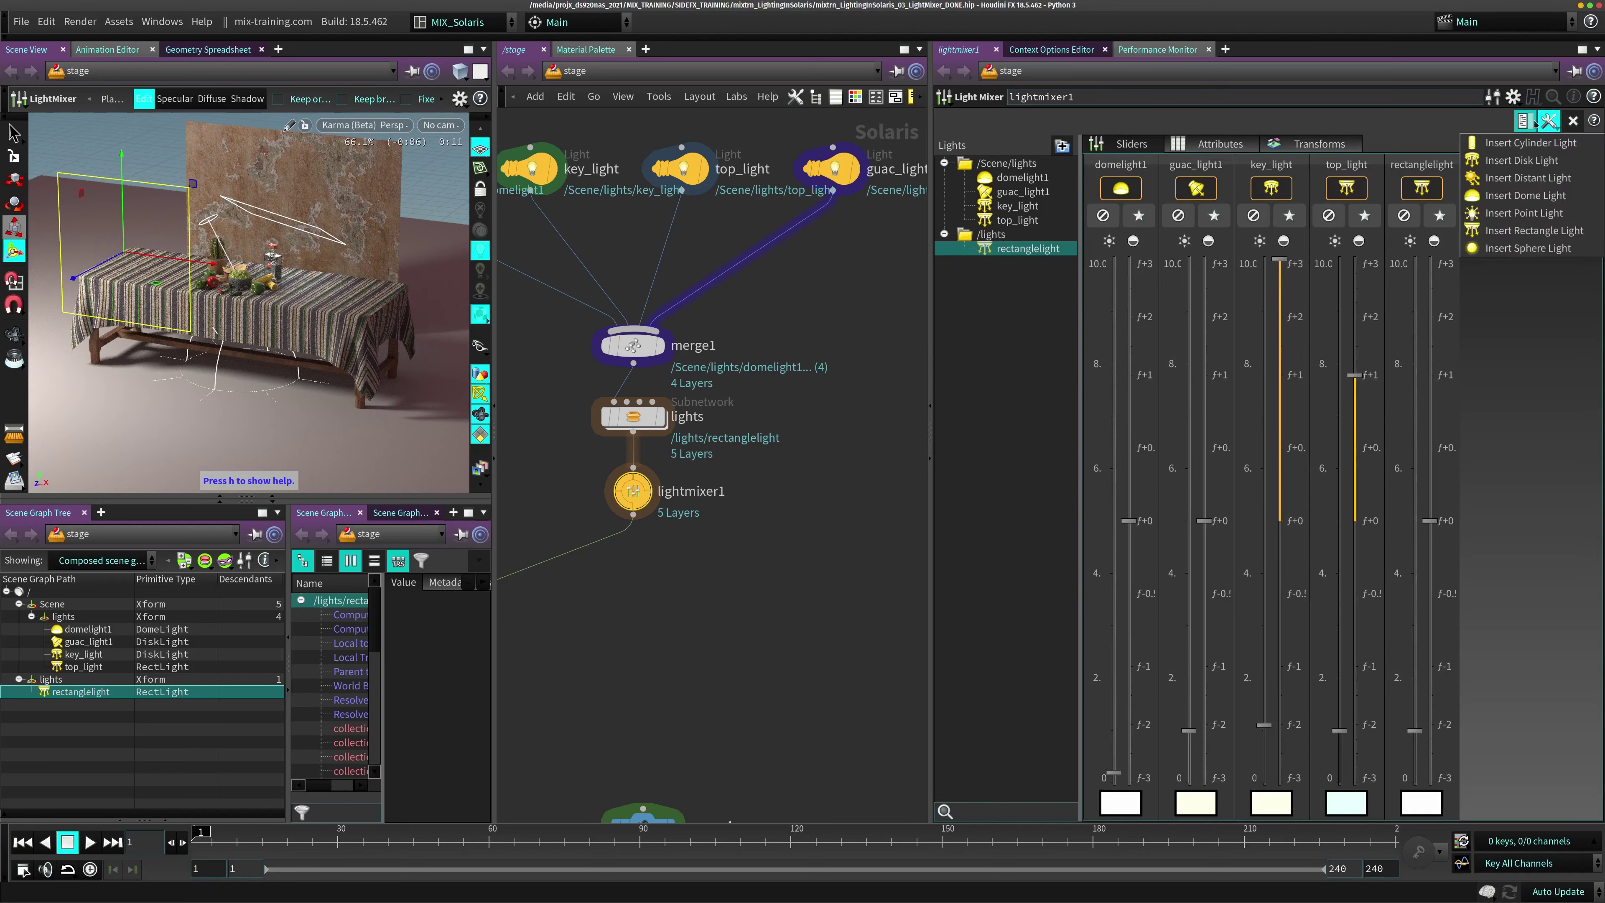
pyautogui.click(1097, 259)
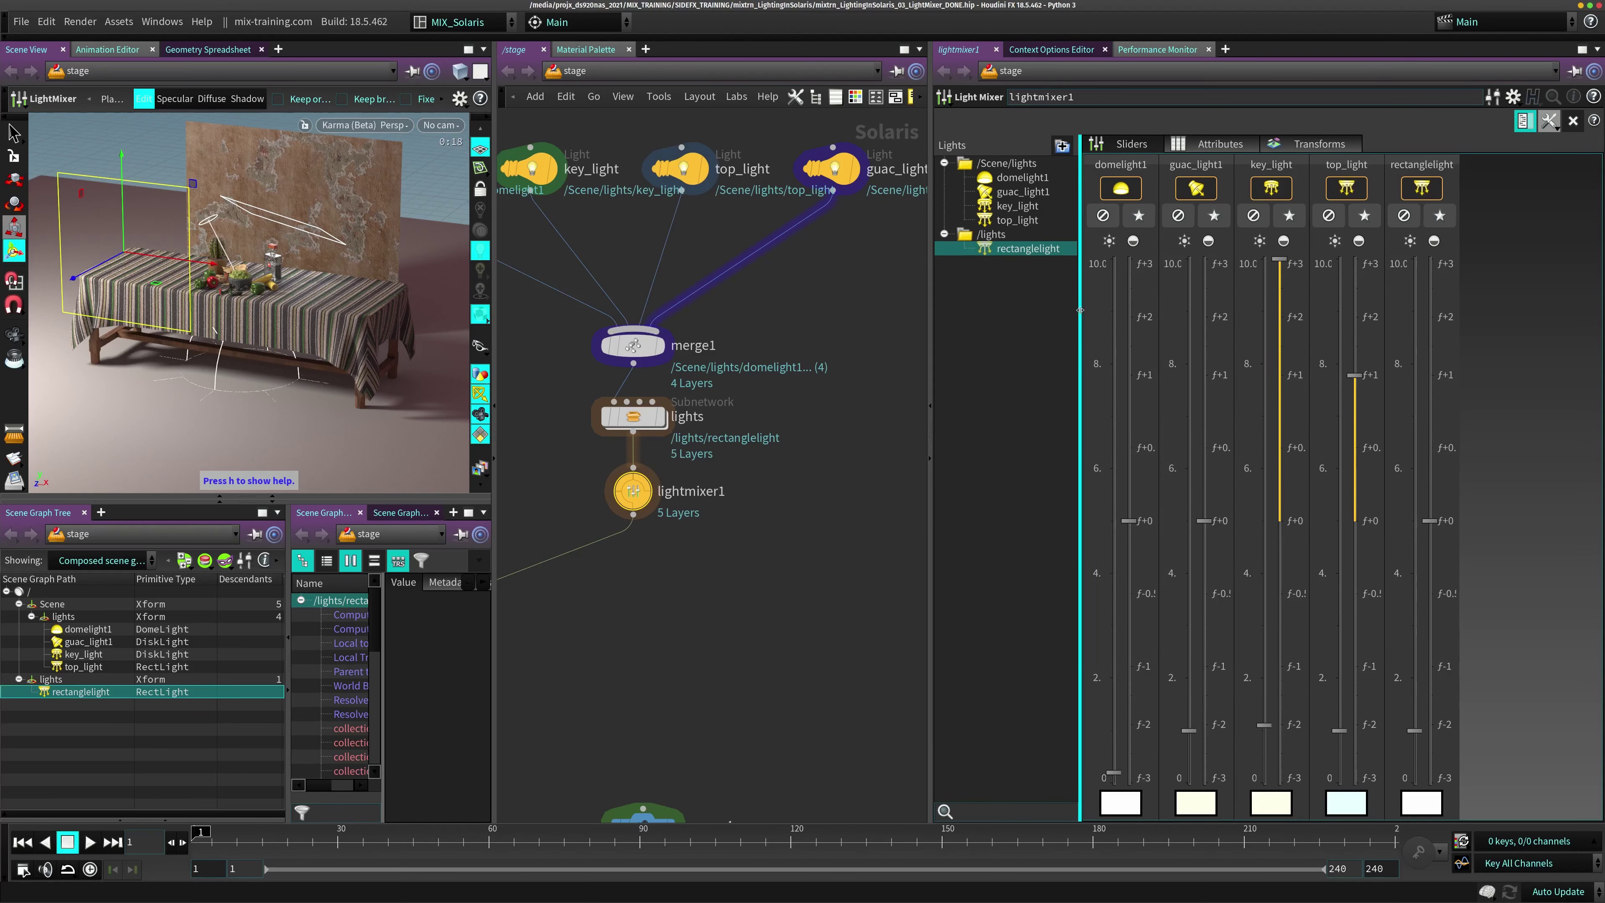
# Widen the Lights list, and select key_light and top_light together in it
pyautogui.moveTo(1080, 309); pyautogui.dragTo(1109, 303)
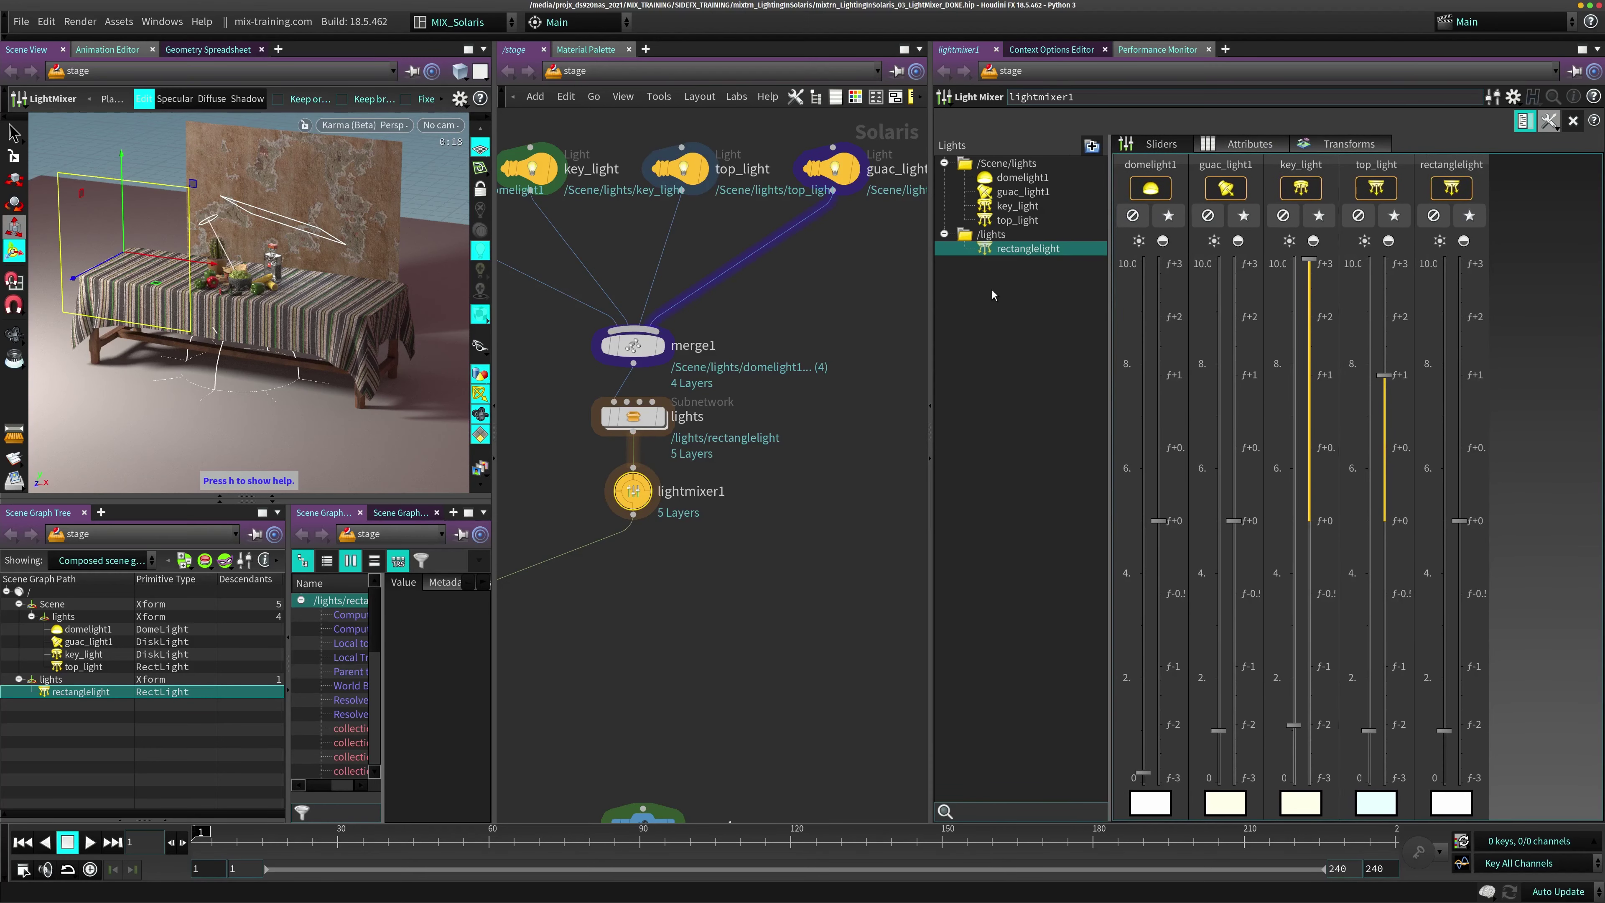
pyautogui.click(1022, 178)
pyautogui.keyDown('shift'); pyautogui.click(1018, 220); pyautogui.keyUp('shift')
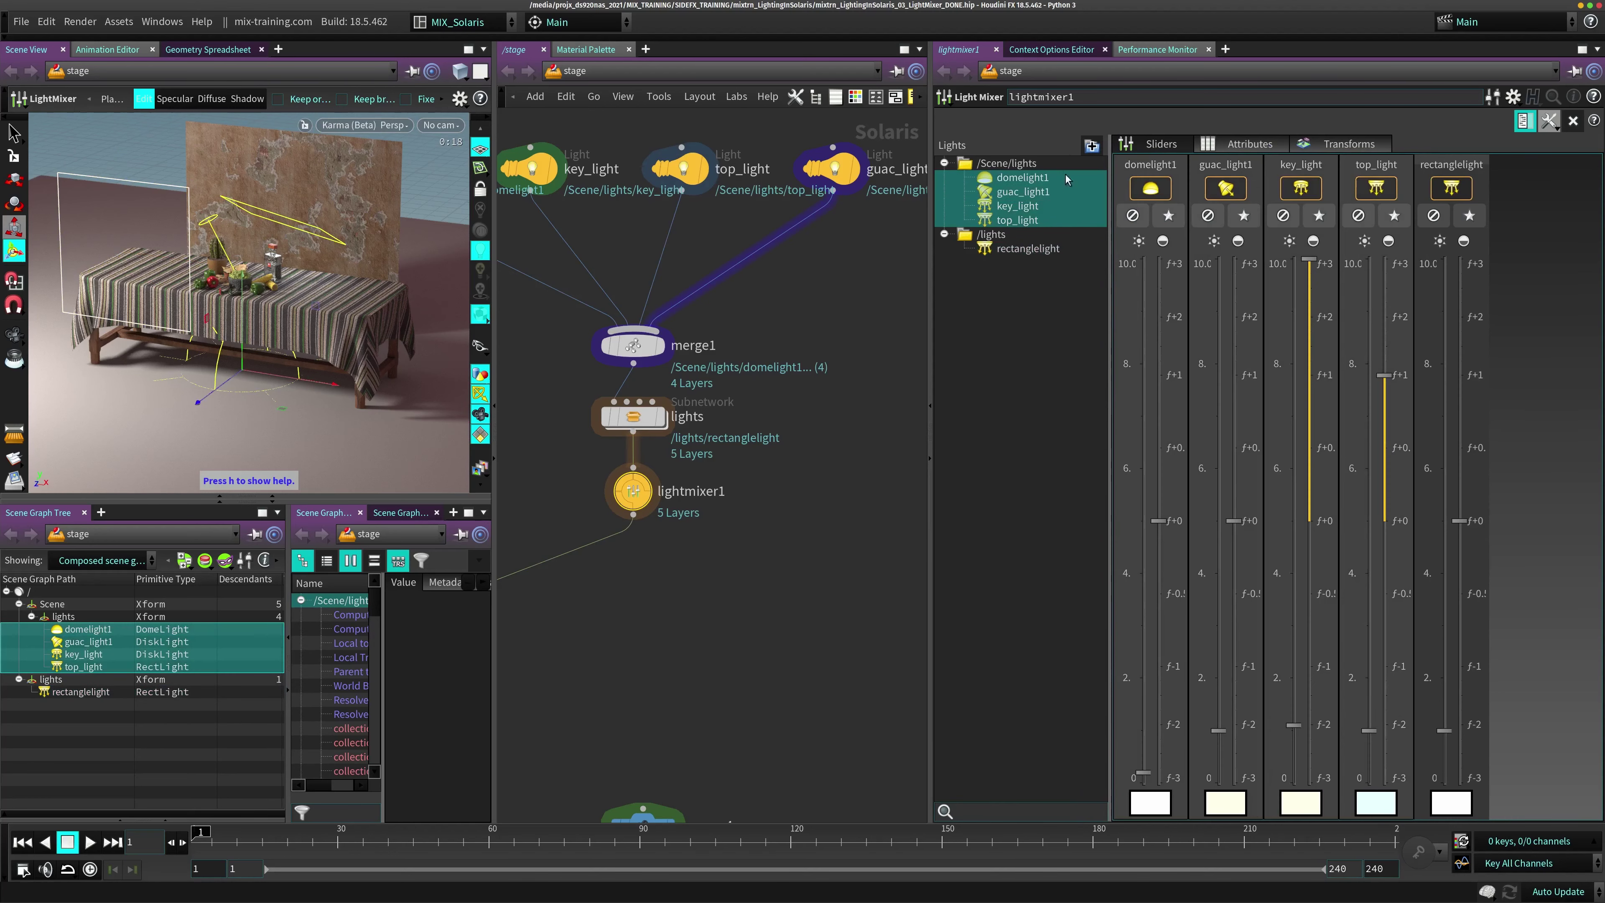
pyautogui.click(1015, 220)
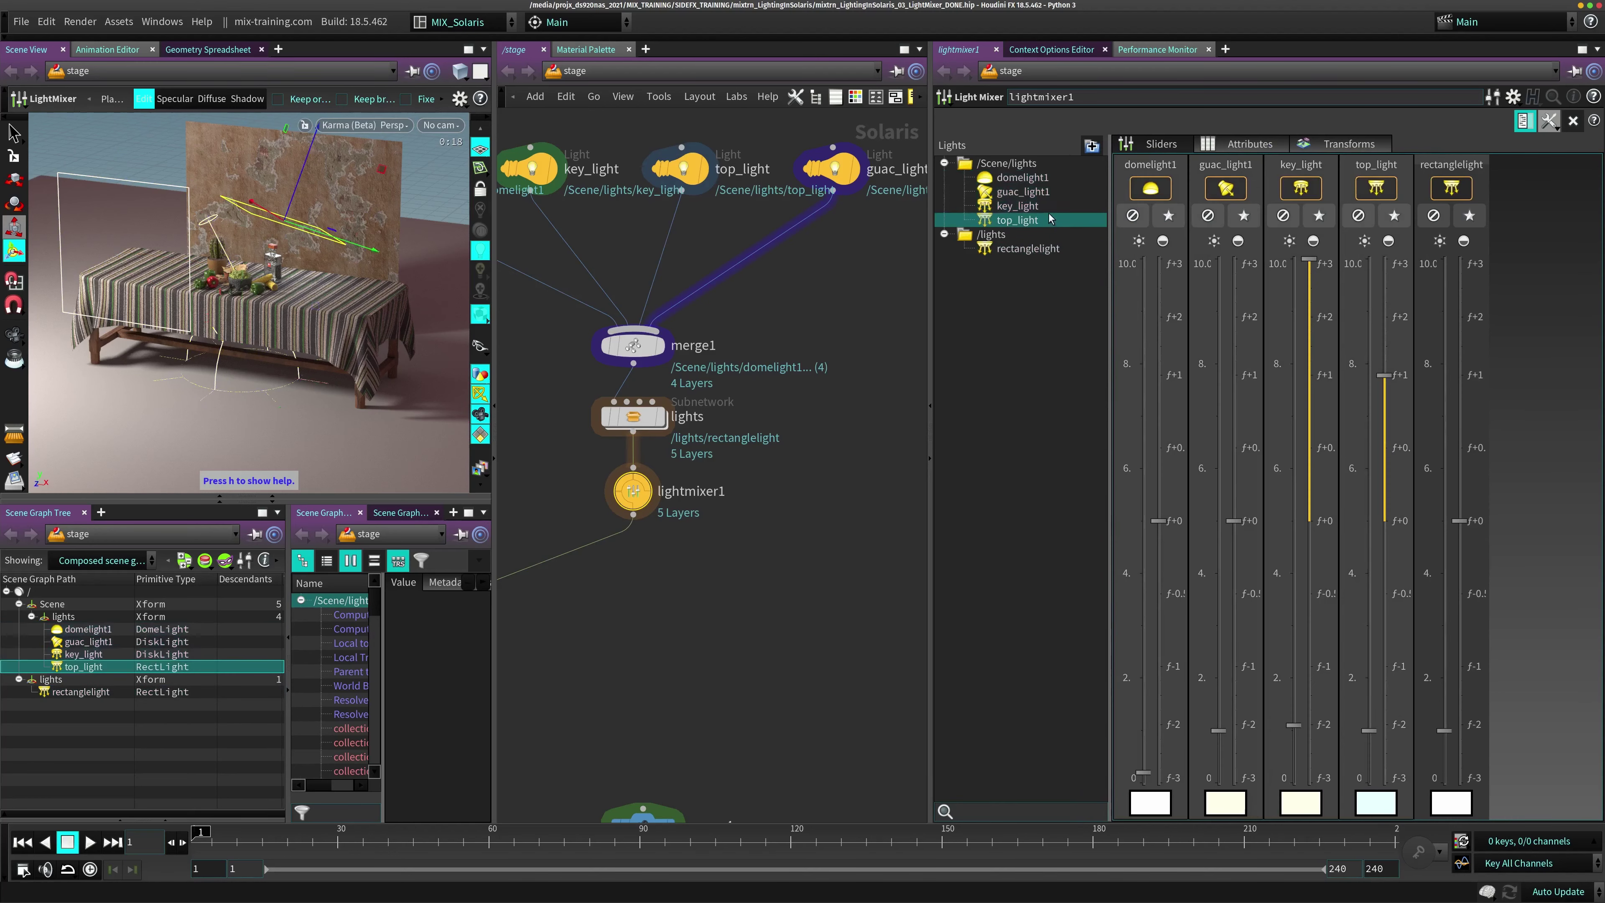
pyautogui.keyDown('shift'); pyautogui.click(1022, 206); pyautogui.keyUp('shift')
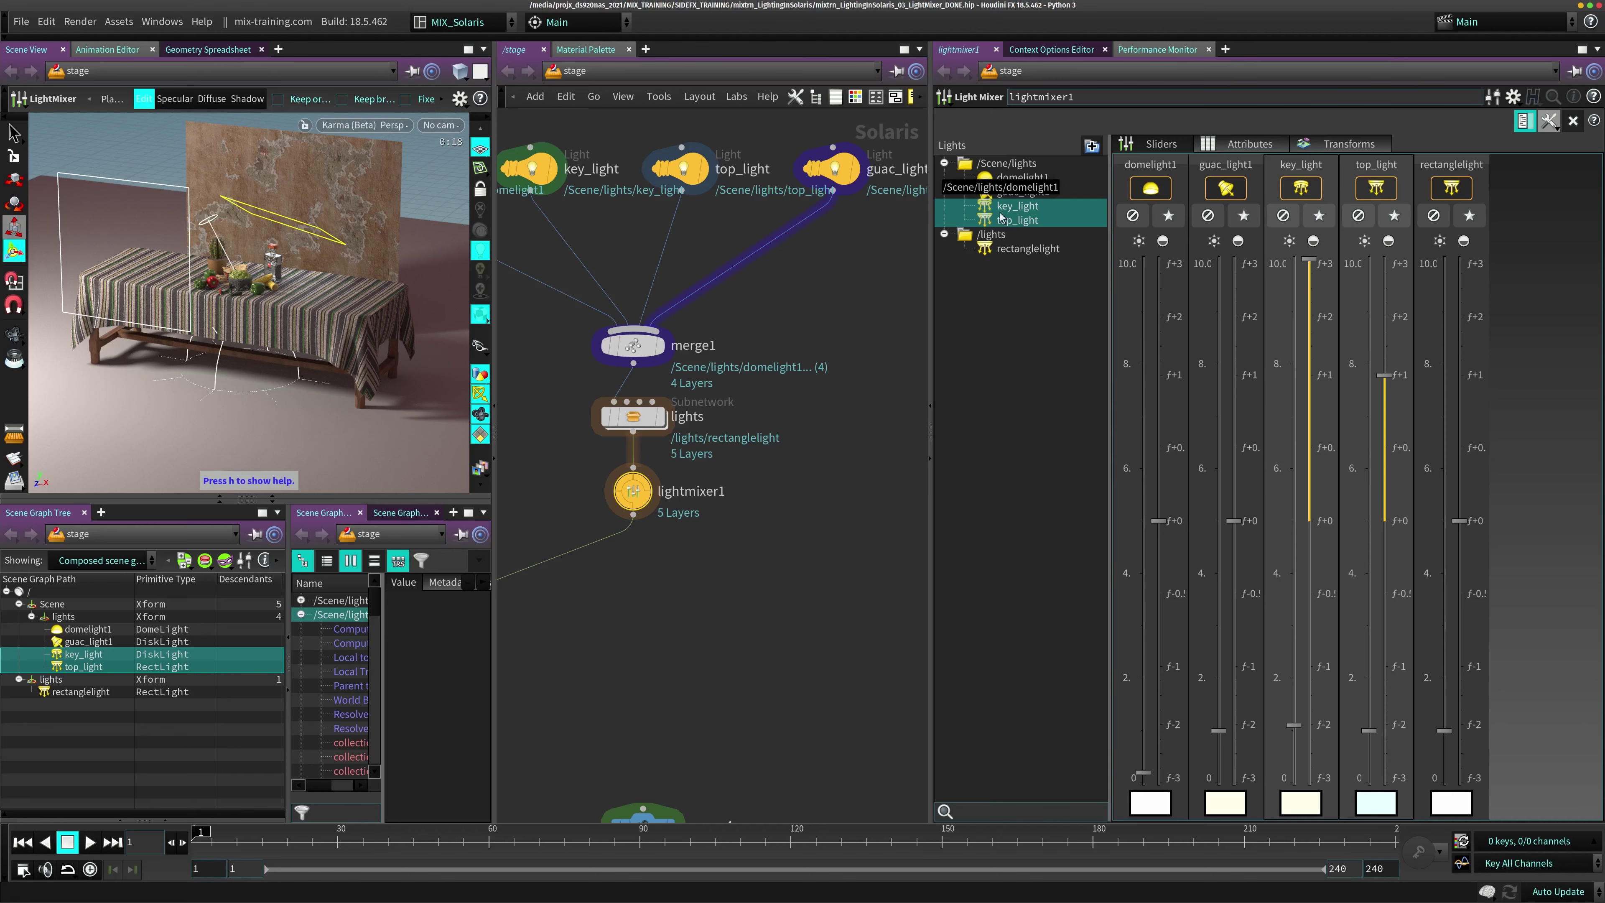
pyautogui.click(1092, 146)
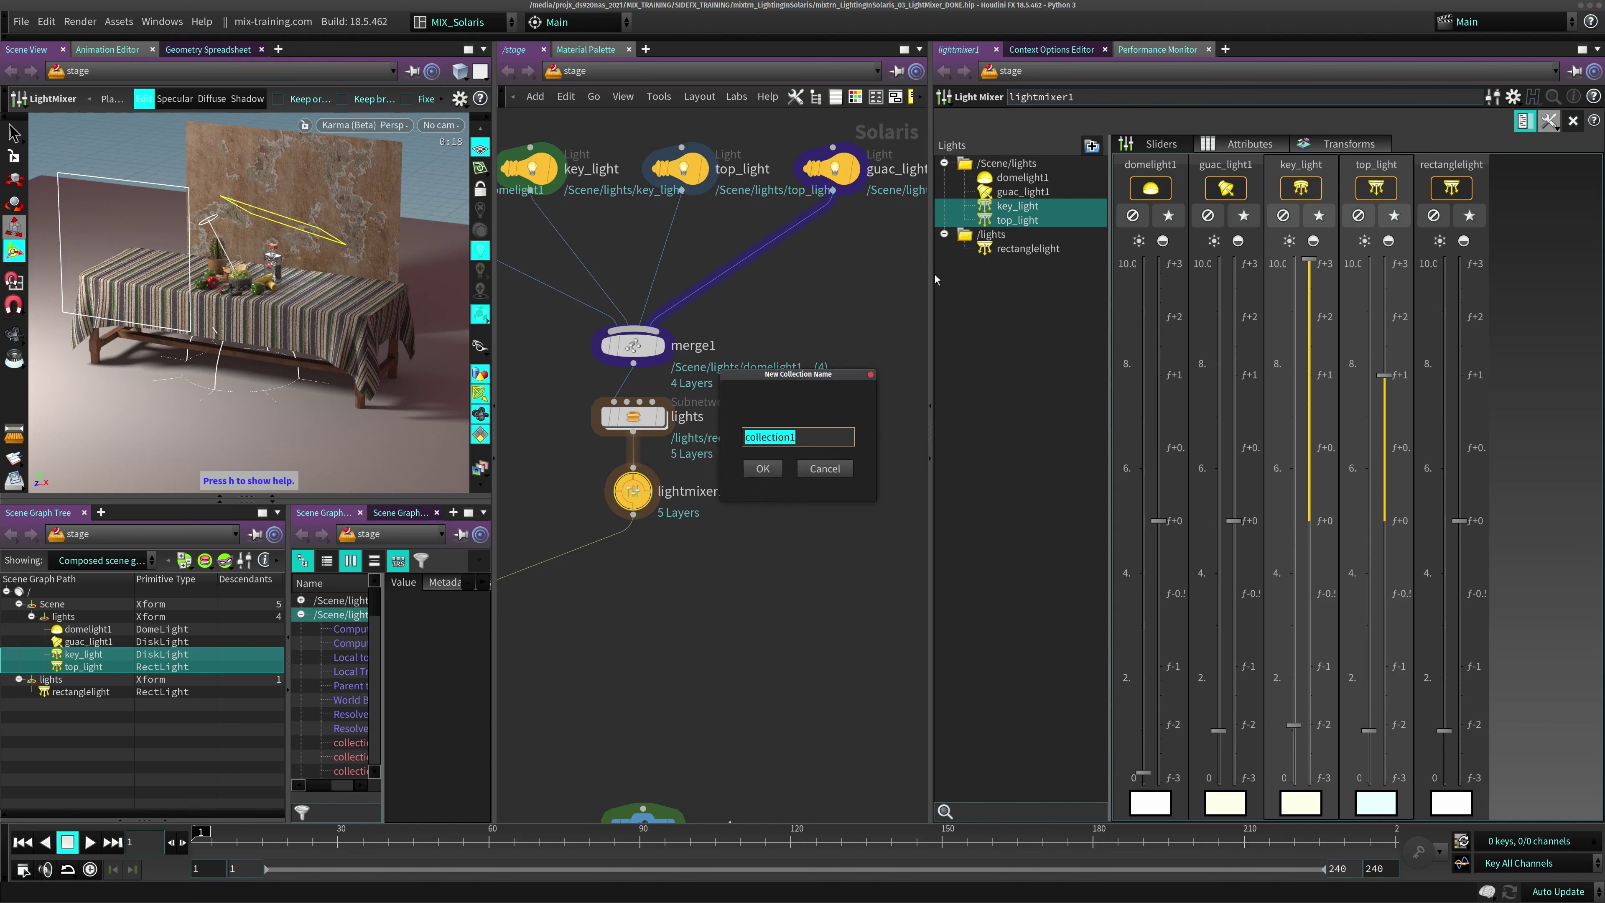
pyautogui.click(825, 468)
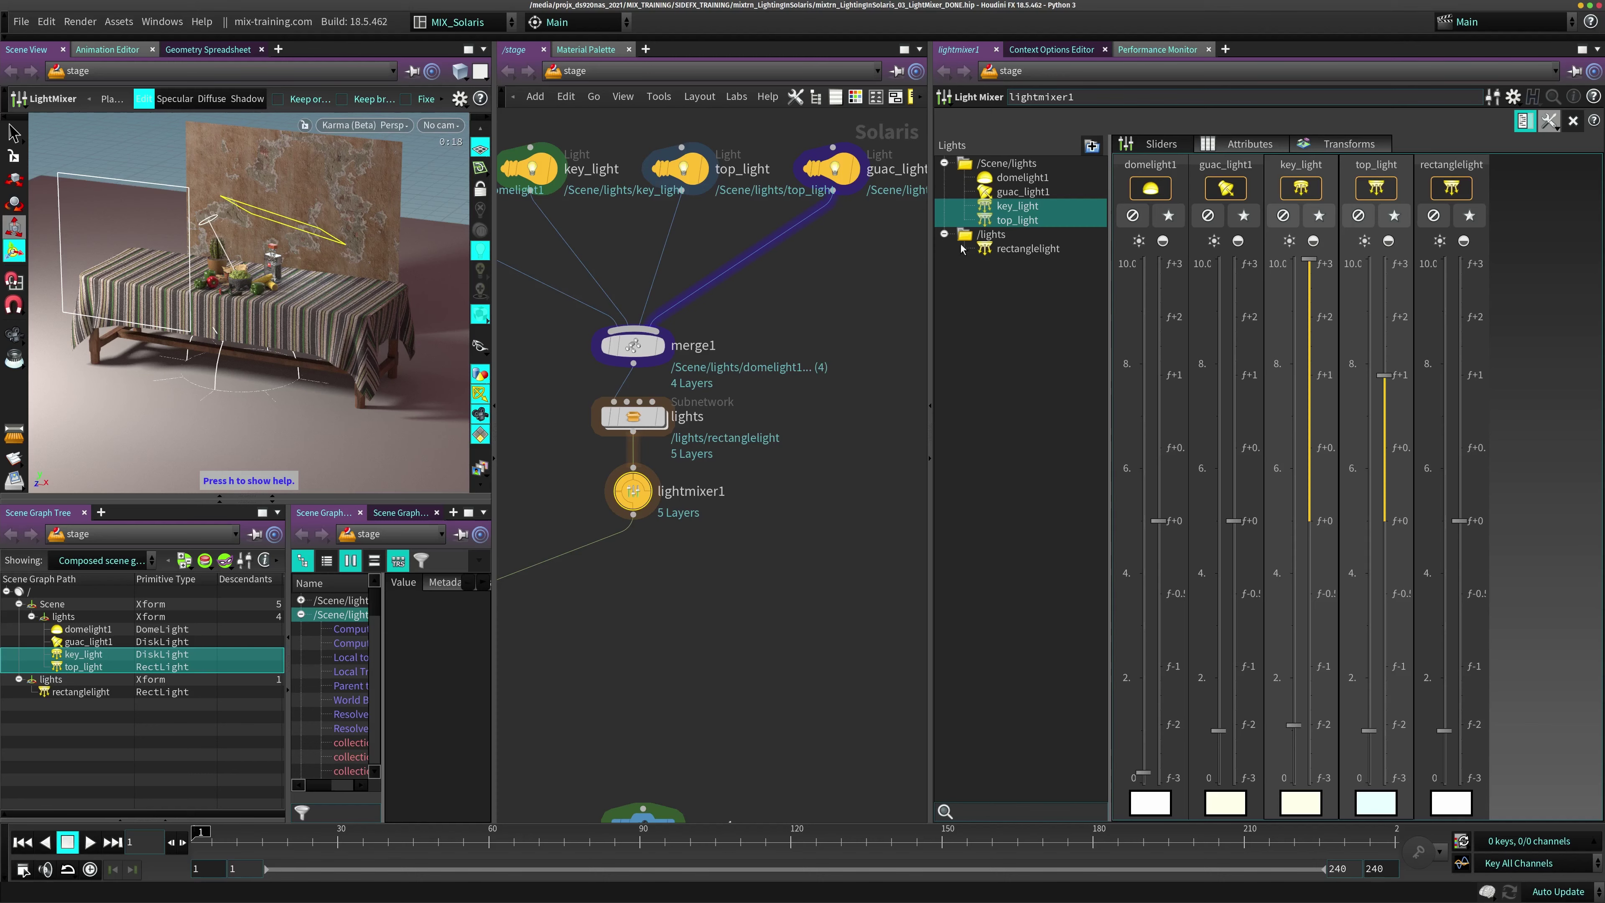
pyautogui.click(1090, 147)
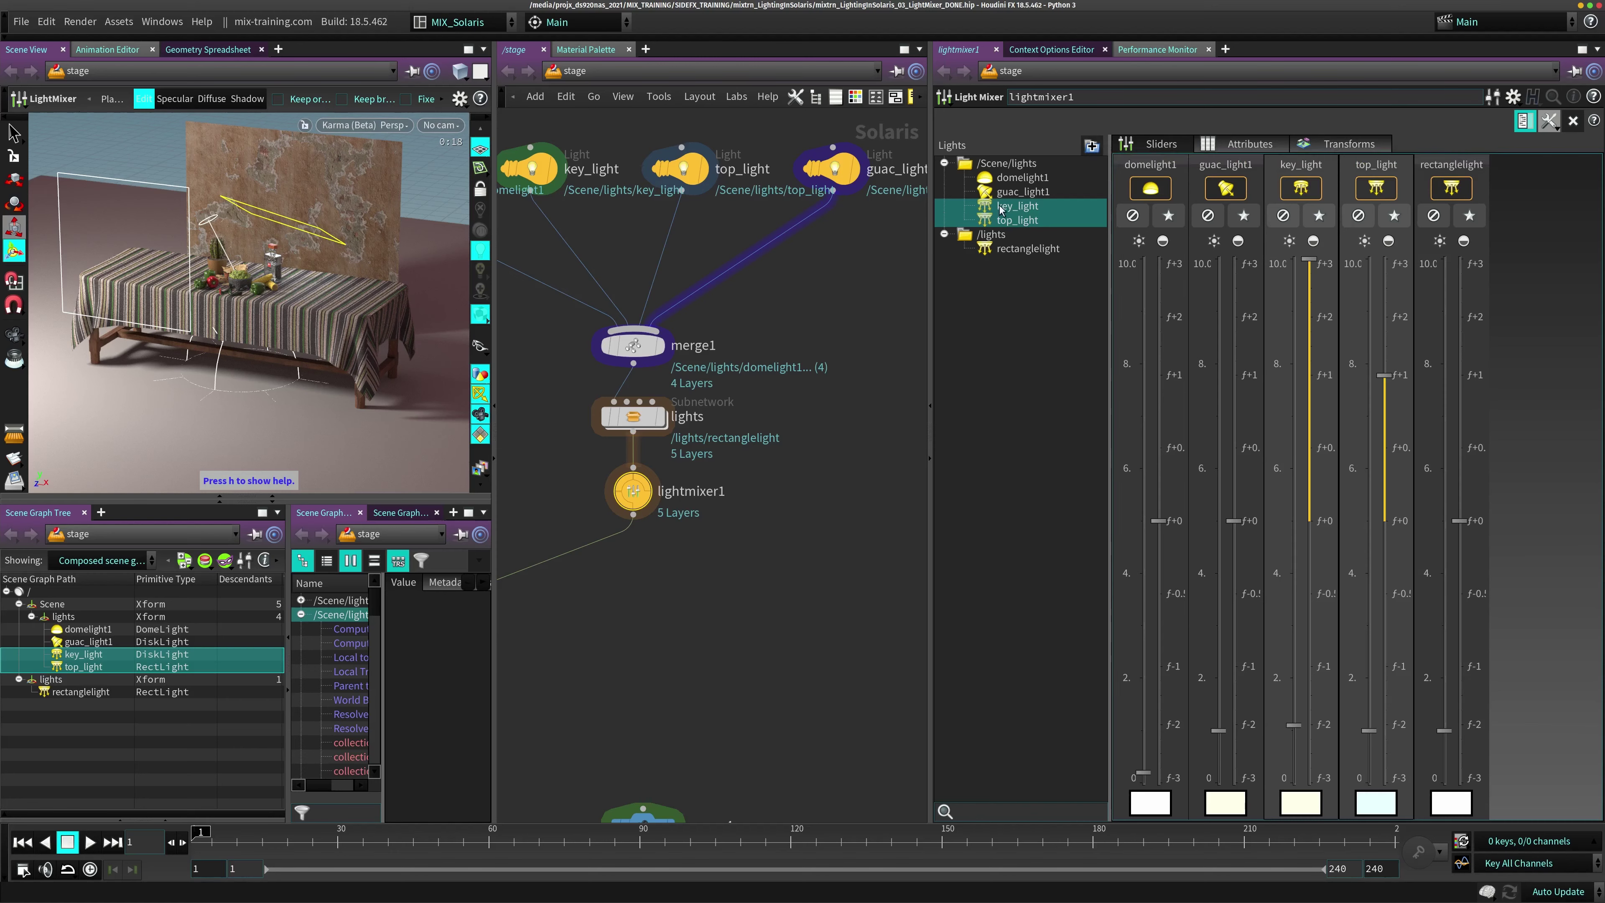
# Create collection1 from the selected key_light and top_light, then expand and select the collection in the Lights list
pyautogui.click(1092, 147)
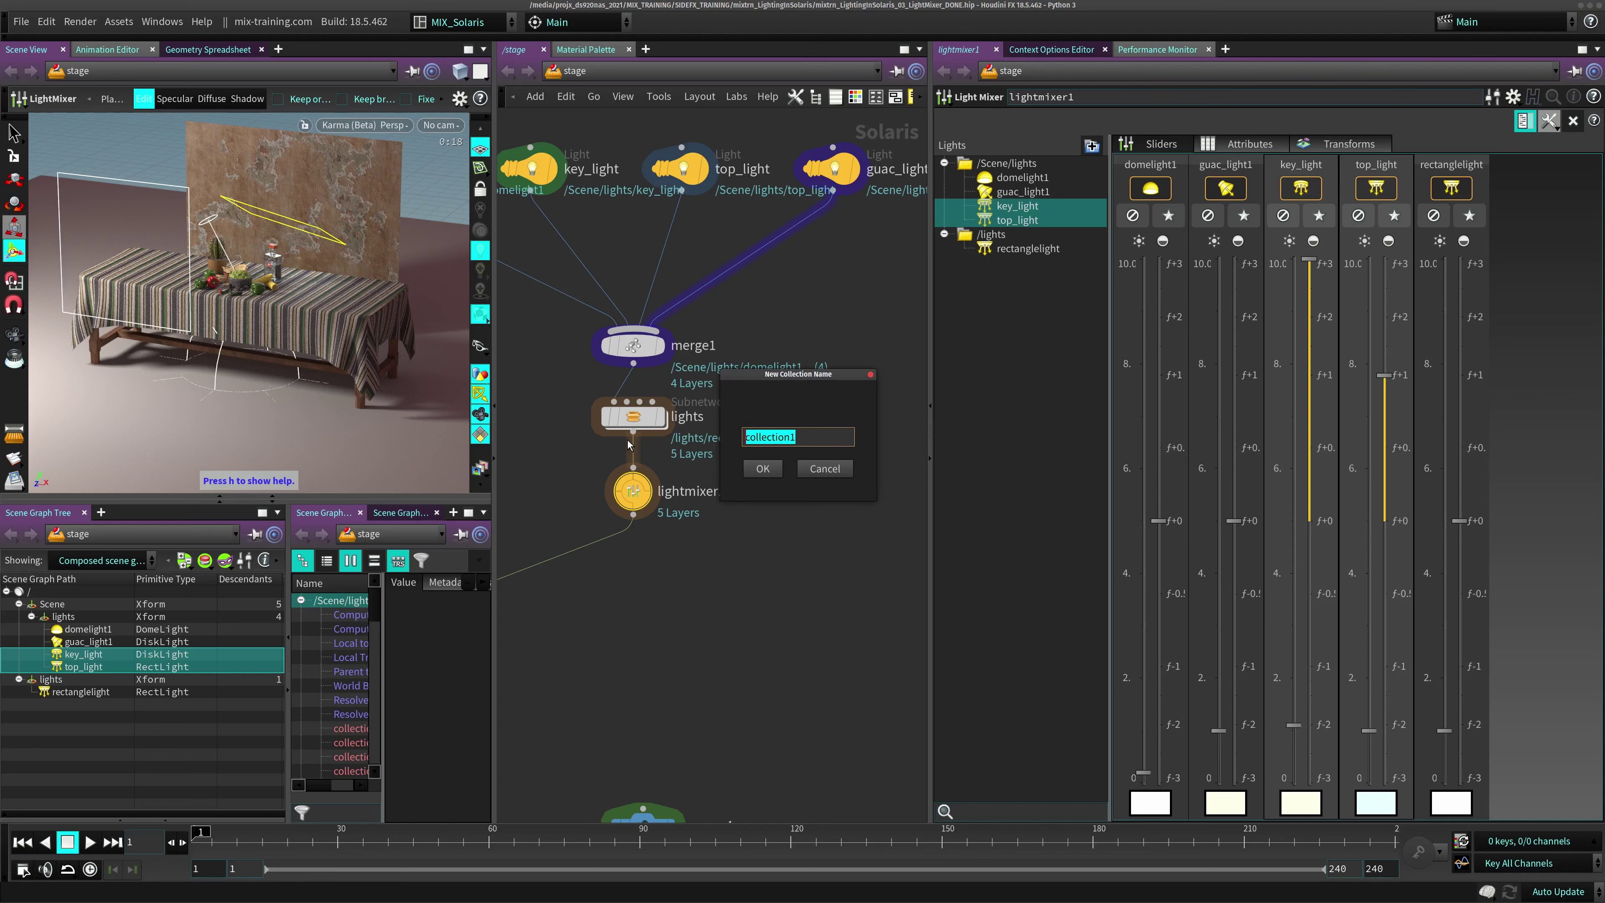
pyautogui.press('Return')
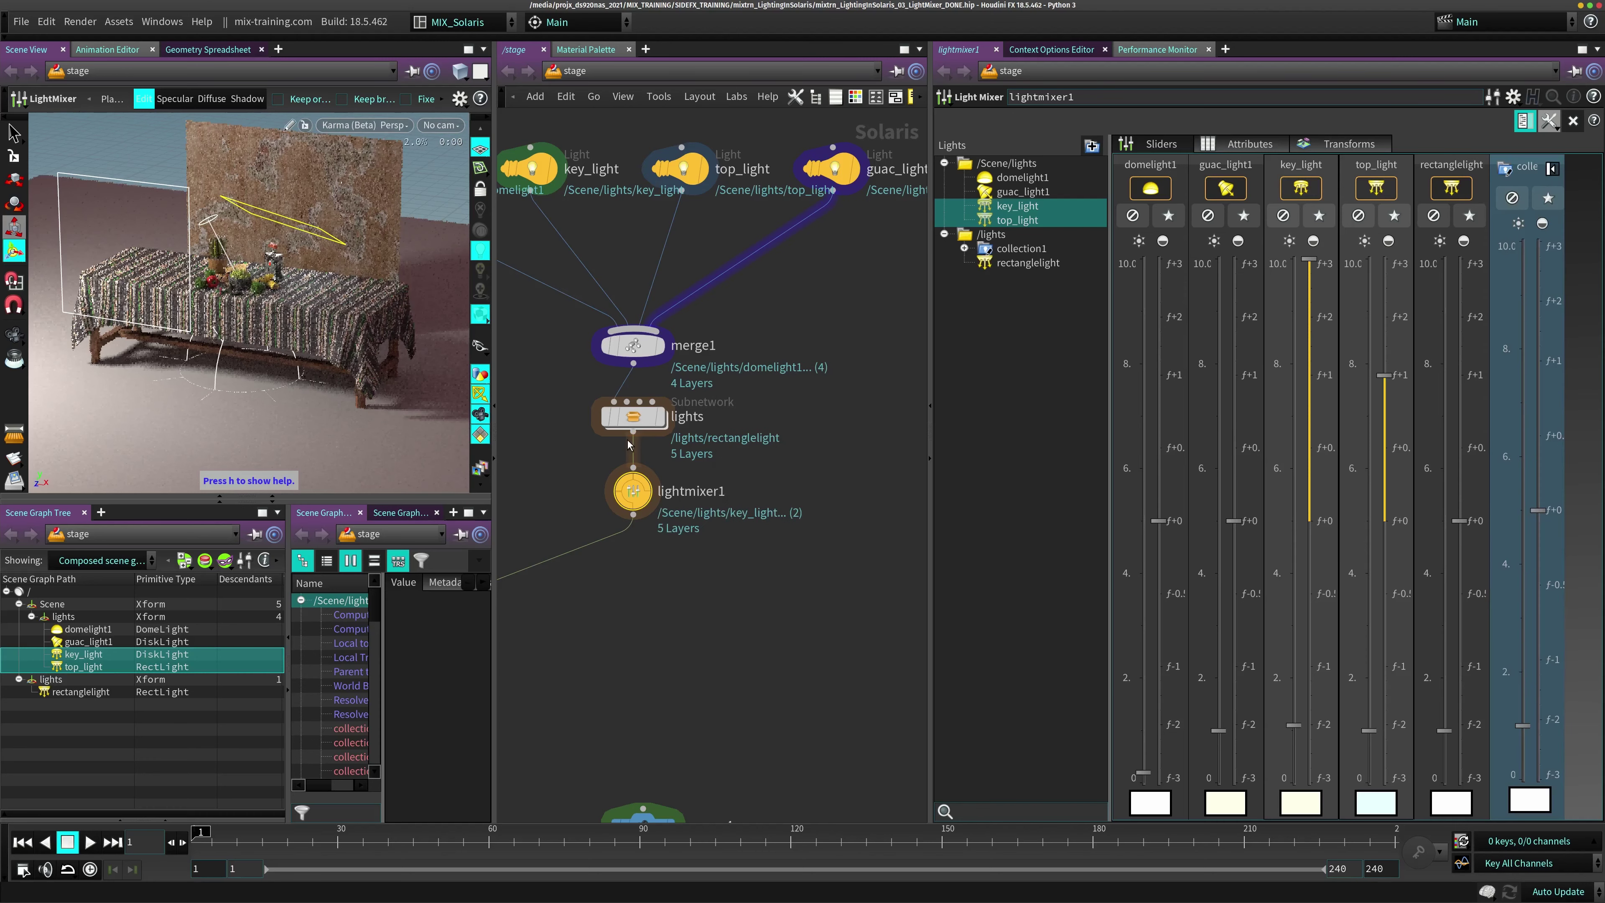
pyautogui.click(964, 248)
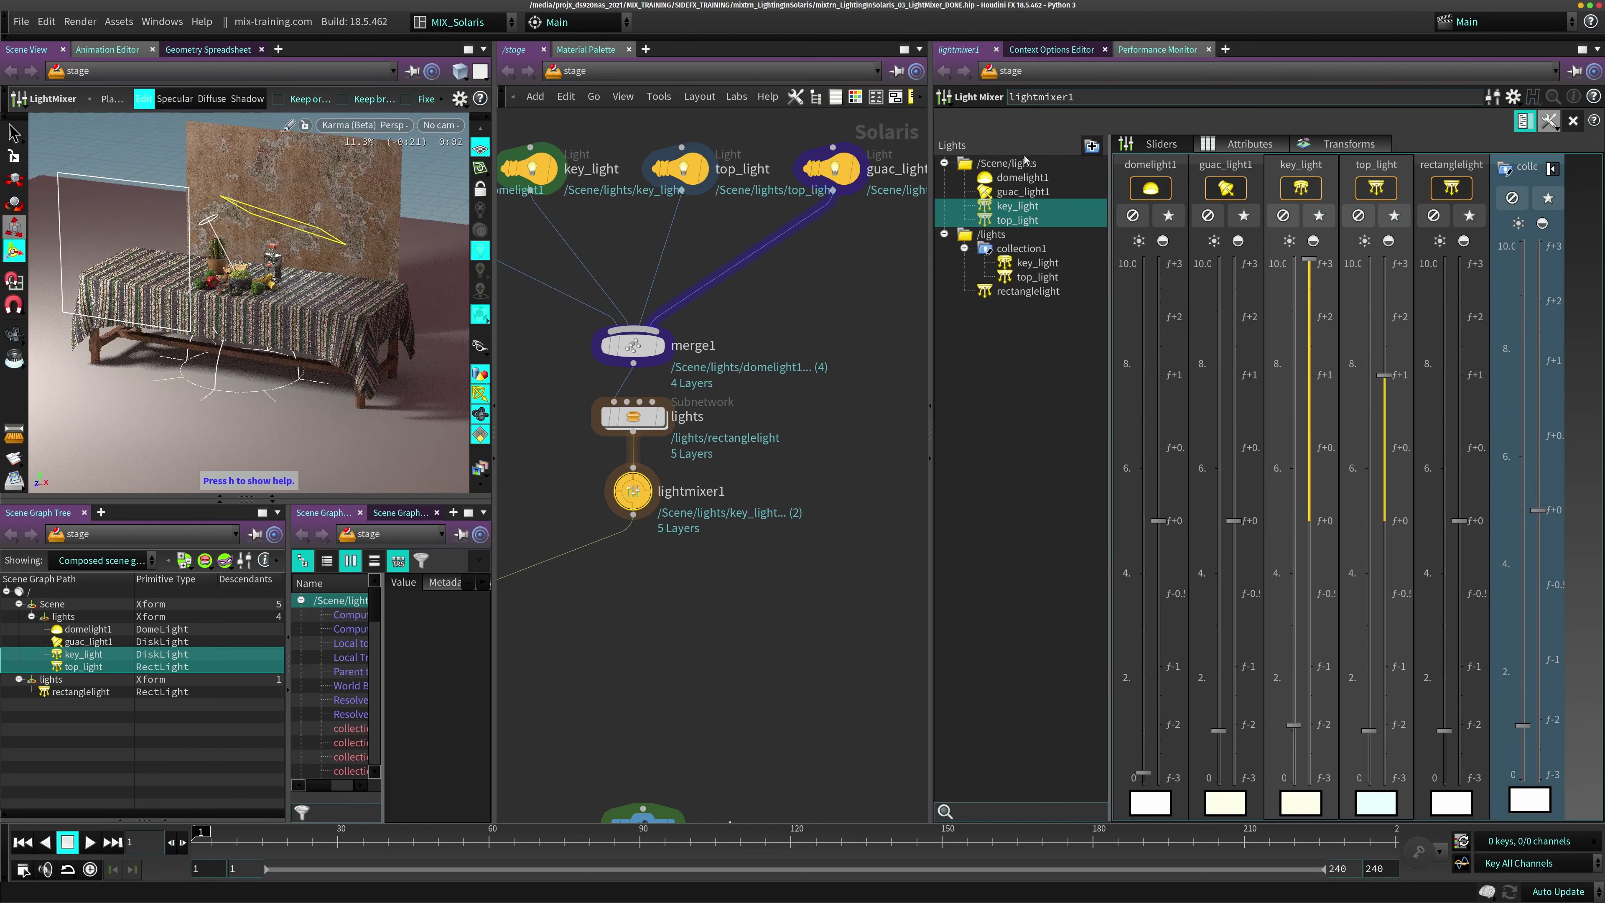
pyautogui.click(1027, 250)
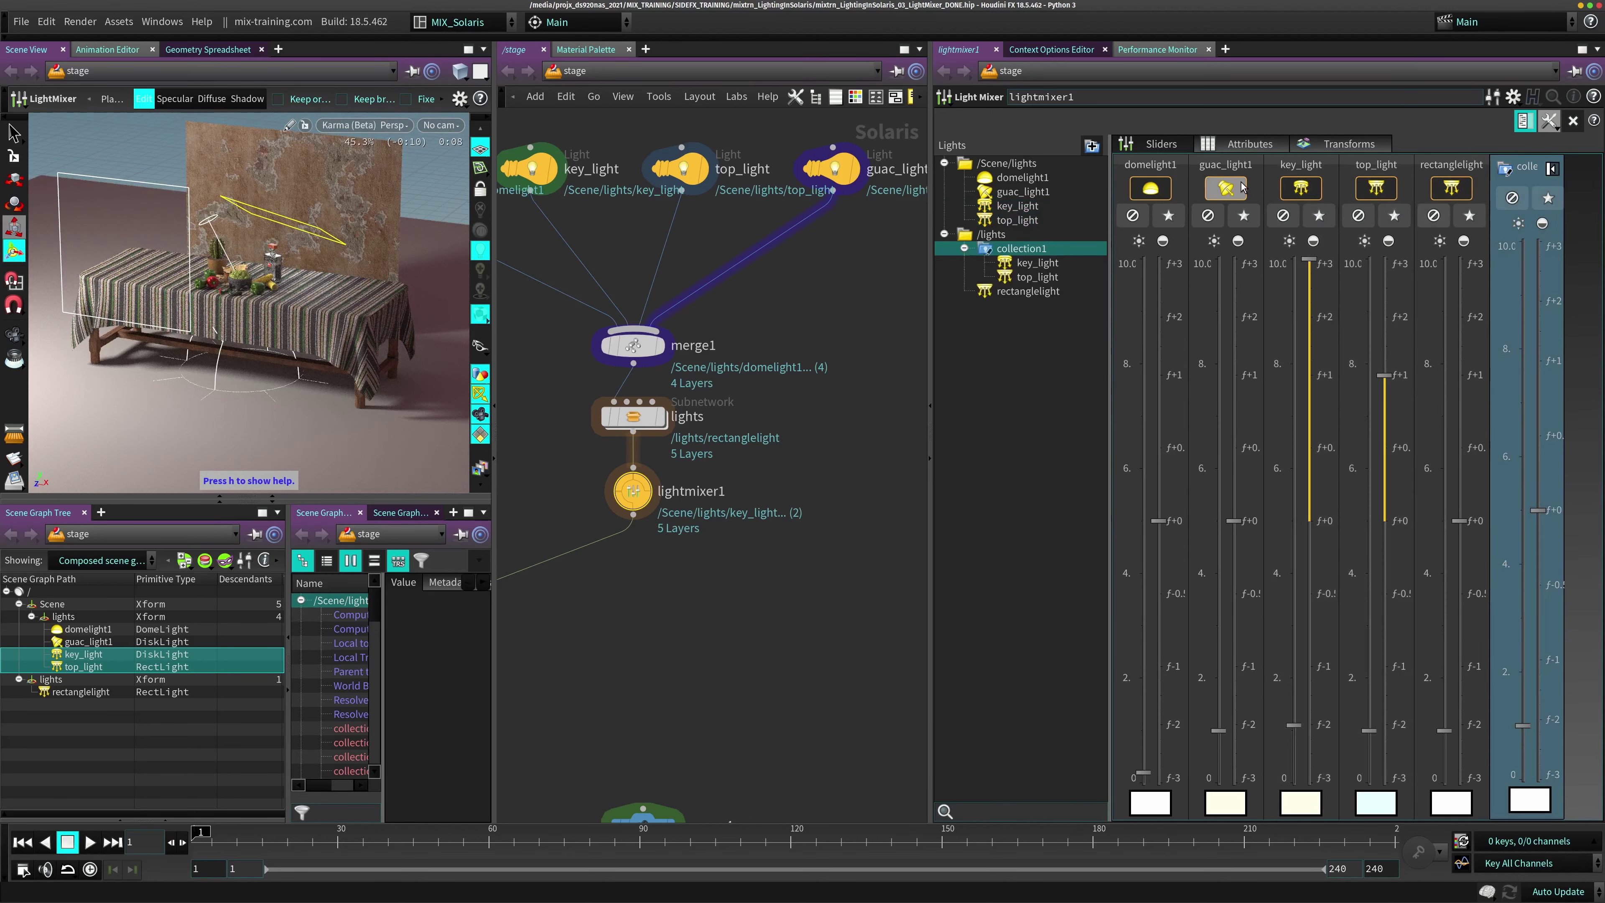
# Remove domelight1, guac_light1, key_light, top_light and rectanglelight from the mixer area, keeping only the collection1 strip
pyautogui.click(1170, 169)
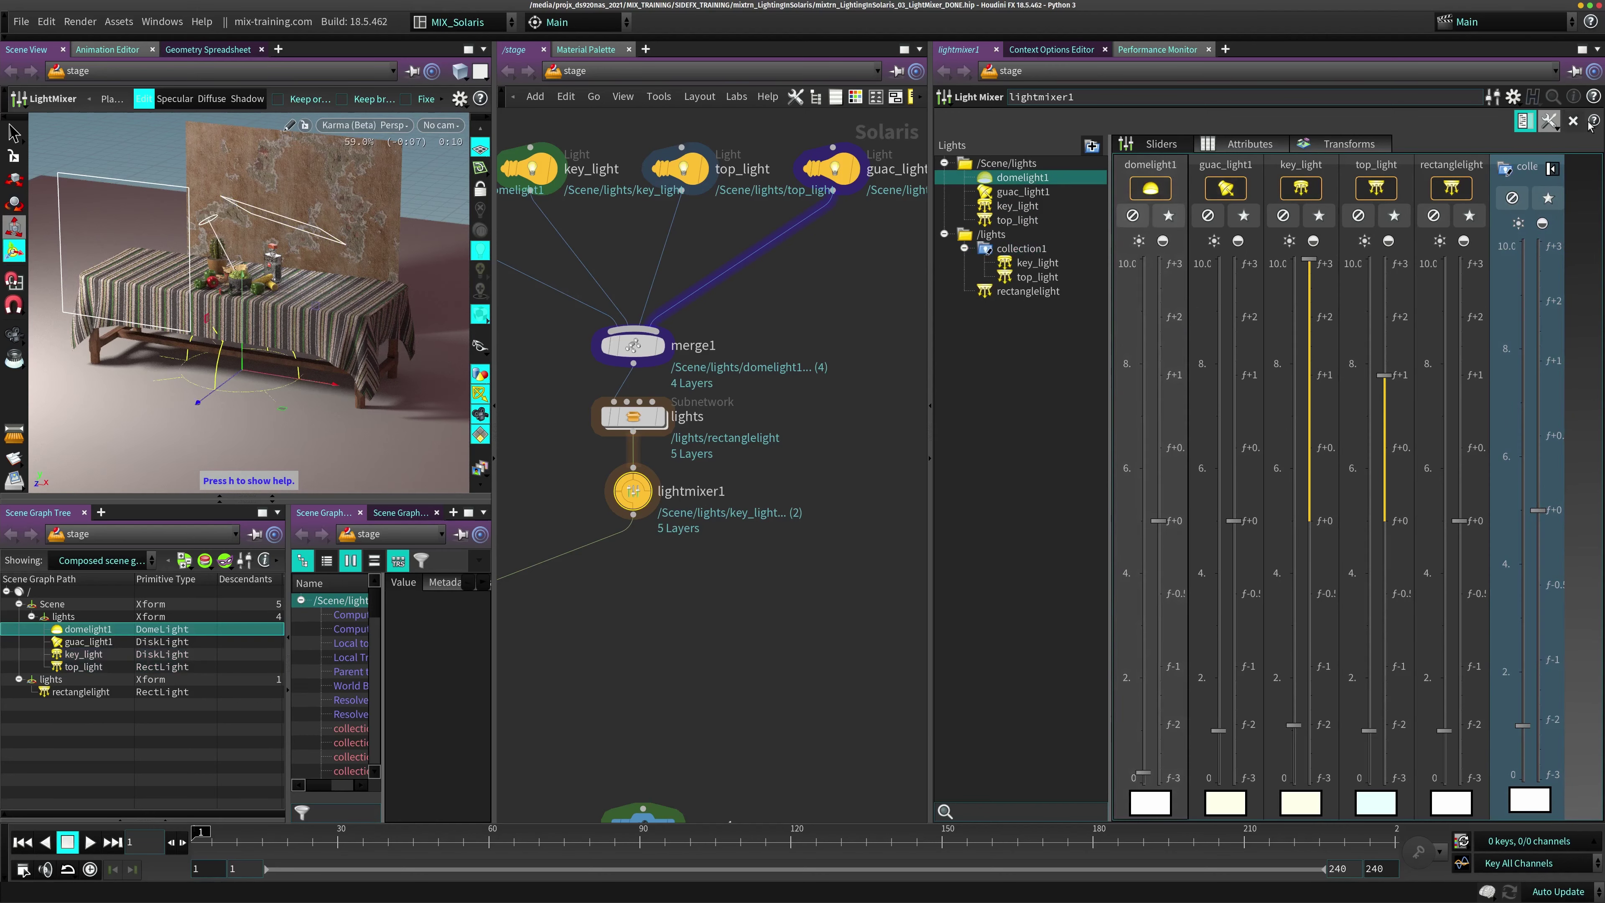
pyautogui.click(1575, 121)
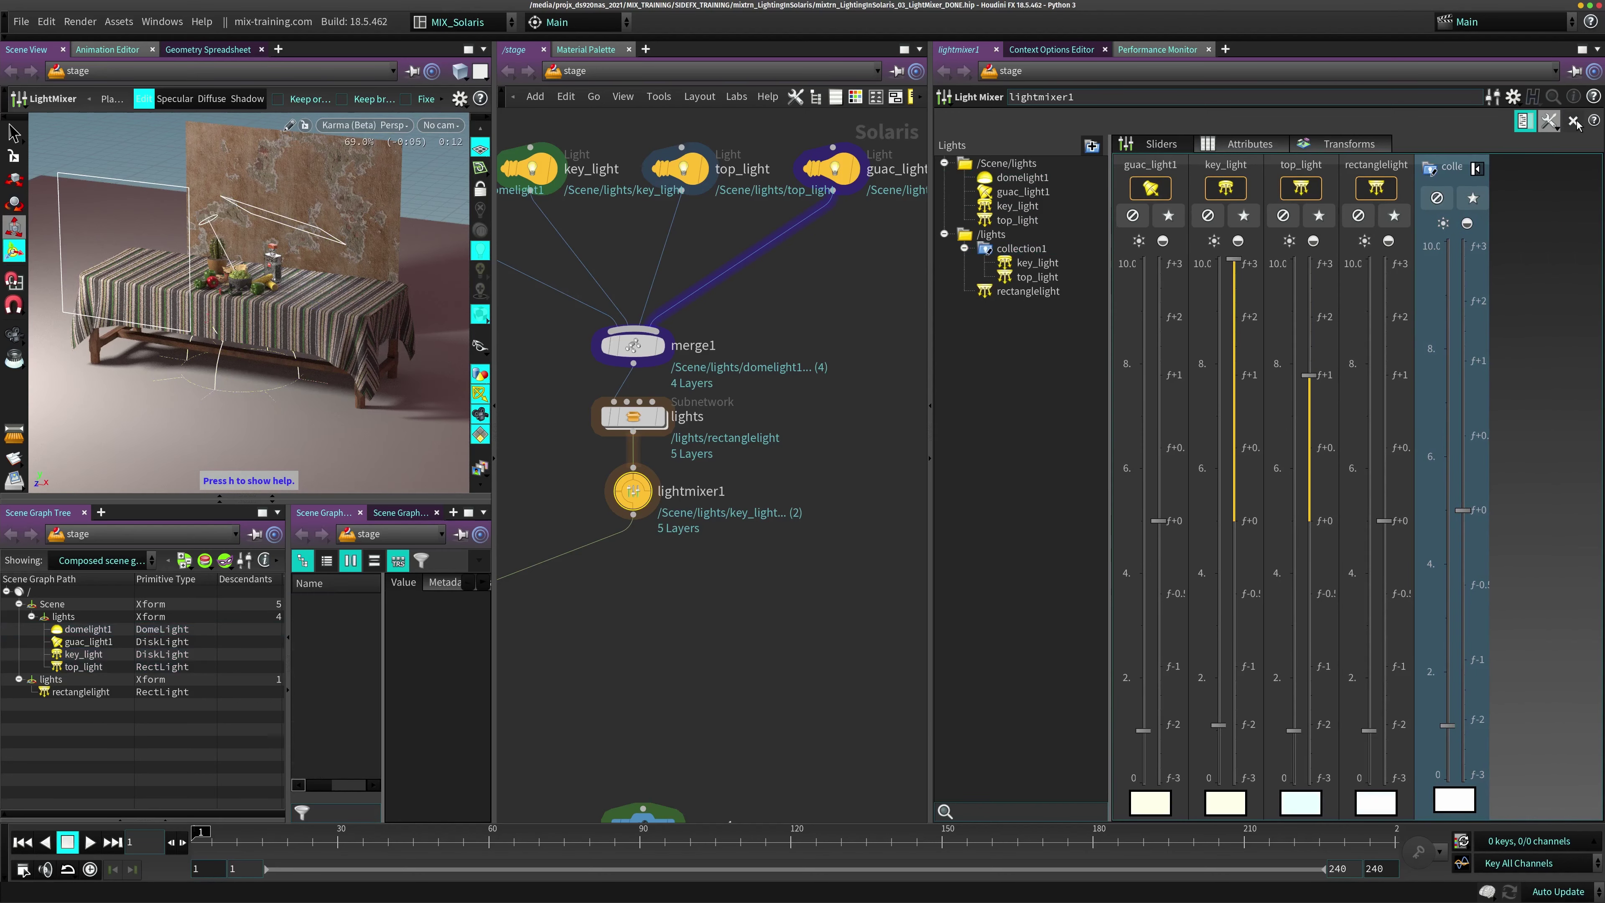
pyautogui.click(1150, 166)
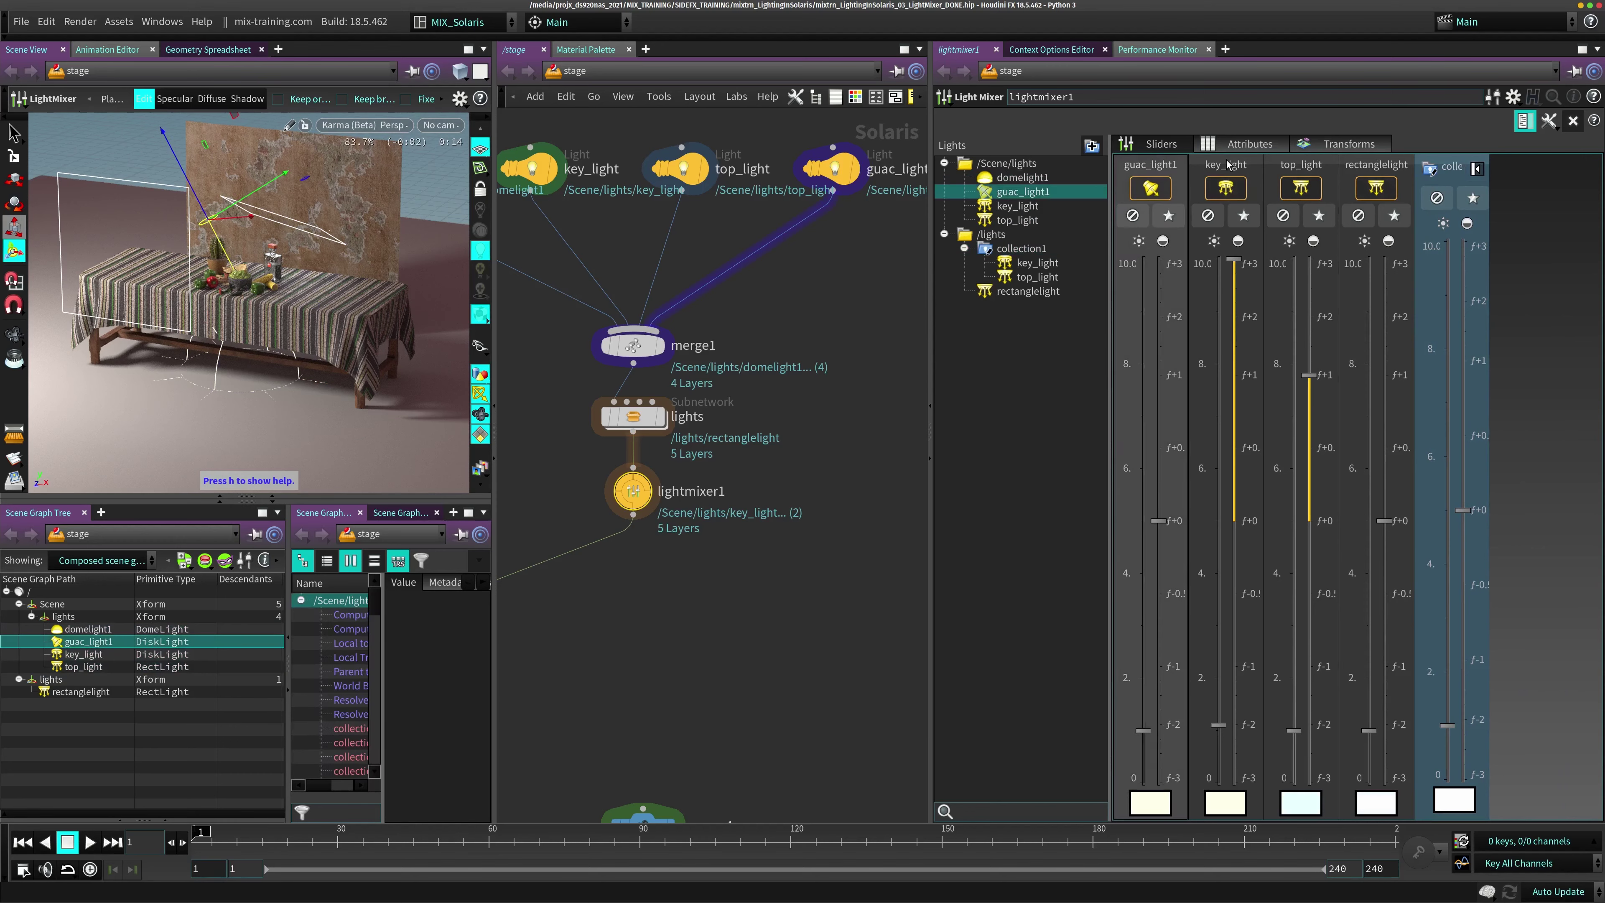
pyautogui.keyDown('shift'); pyautogui.click(1226, 165); pyautogui.keyUp('shift')
pyautogui.keyDown('shift'); pyautogui.click(1301, 166); pyautogui.keyUp('shift')
pyautogui.keyDown('shift'); pyautogui.click(1376, 166); pyautogui.keyUp('shift')
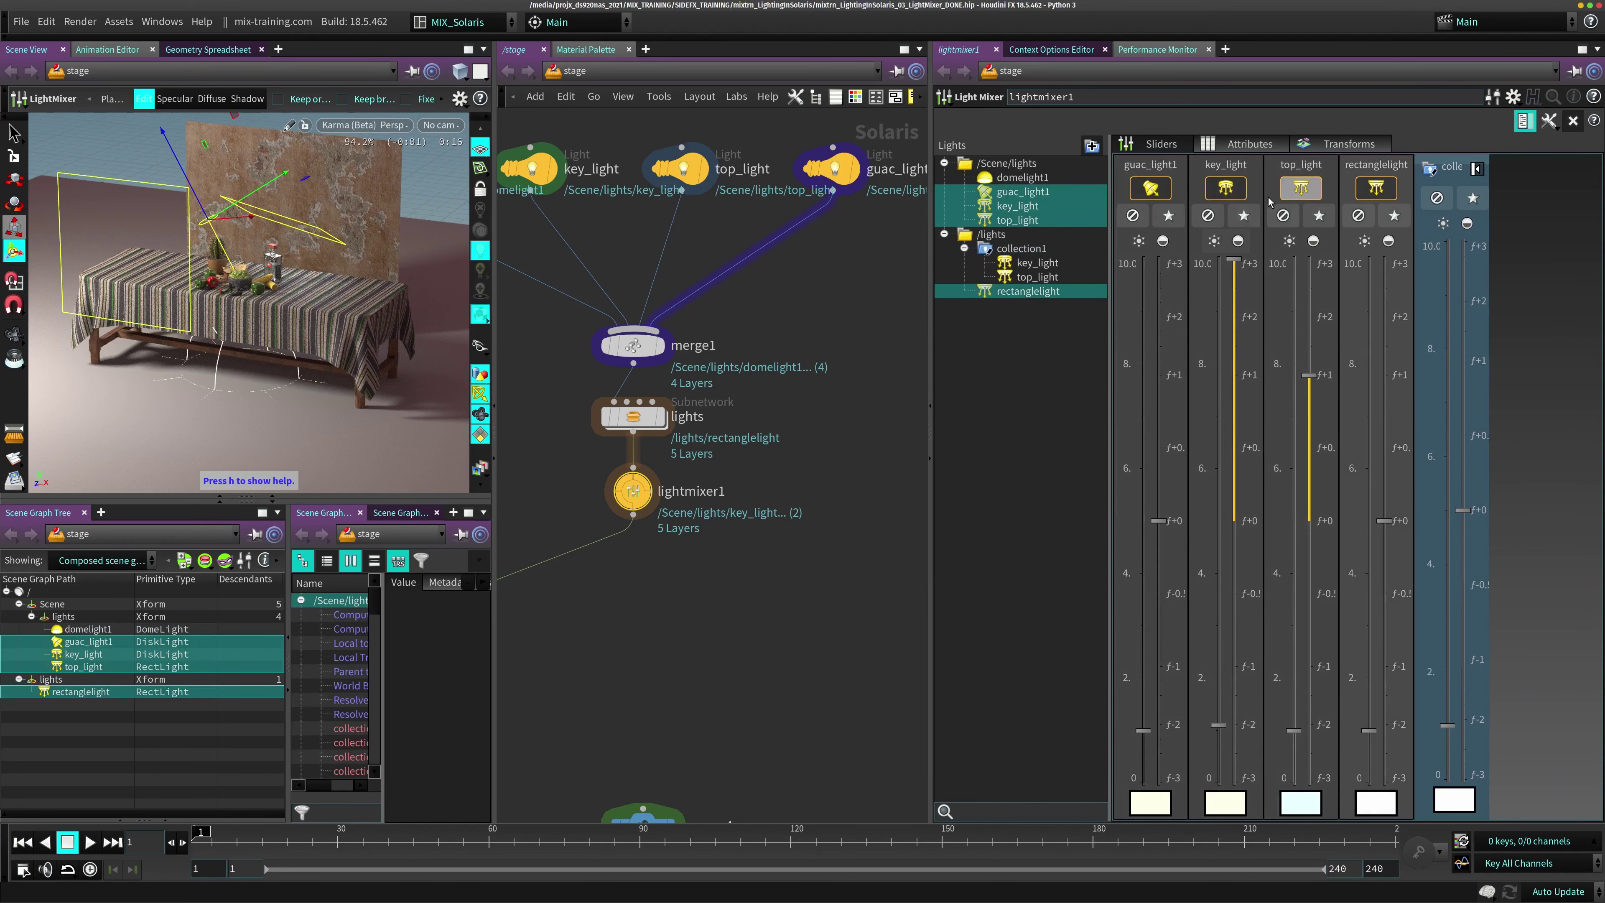
pyautogui.click(1573, 121)
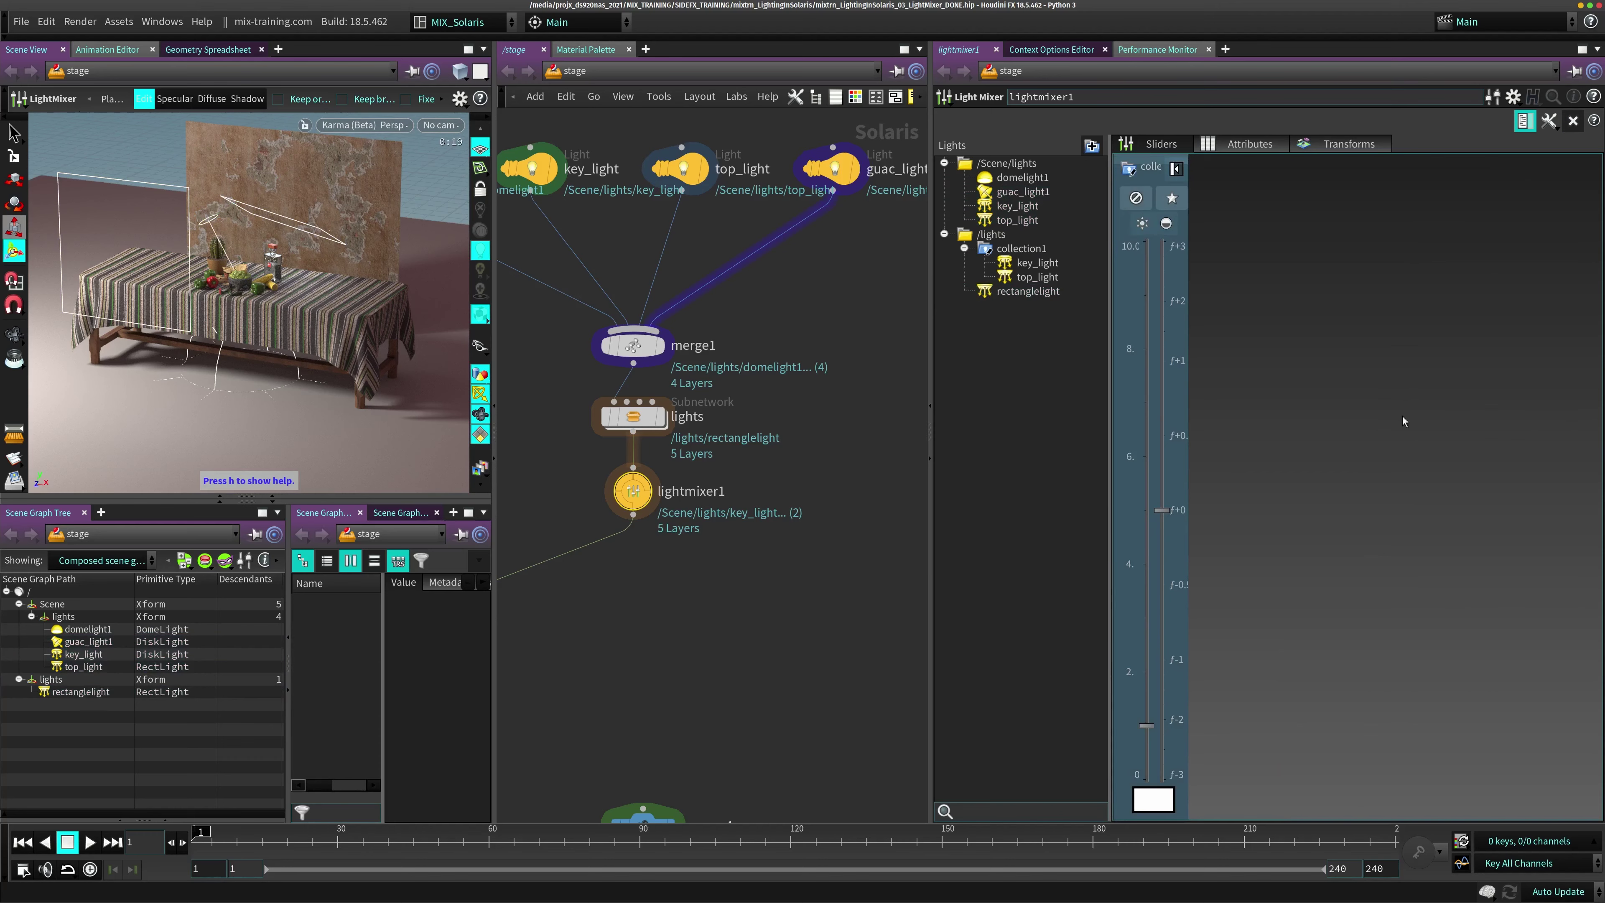
# Expand and collapse the collection1 strip in the mixer, ending with its member lights' sliders shown
pyautogui.click(1176, 170)
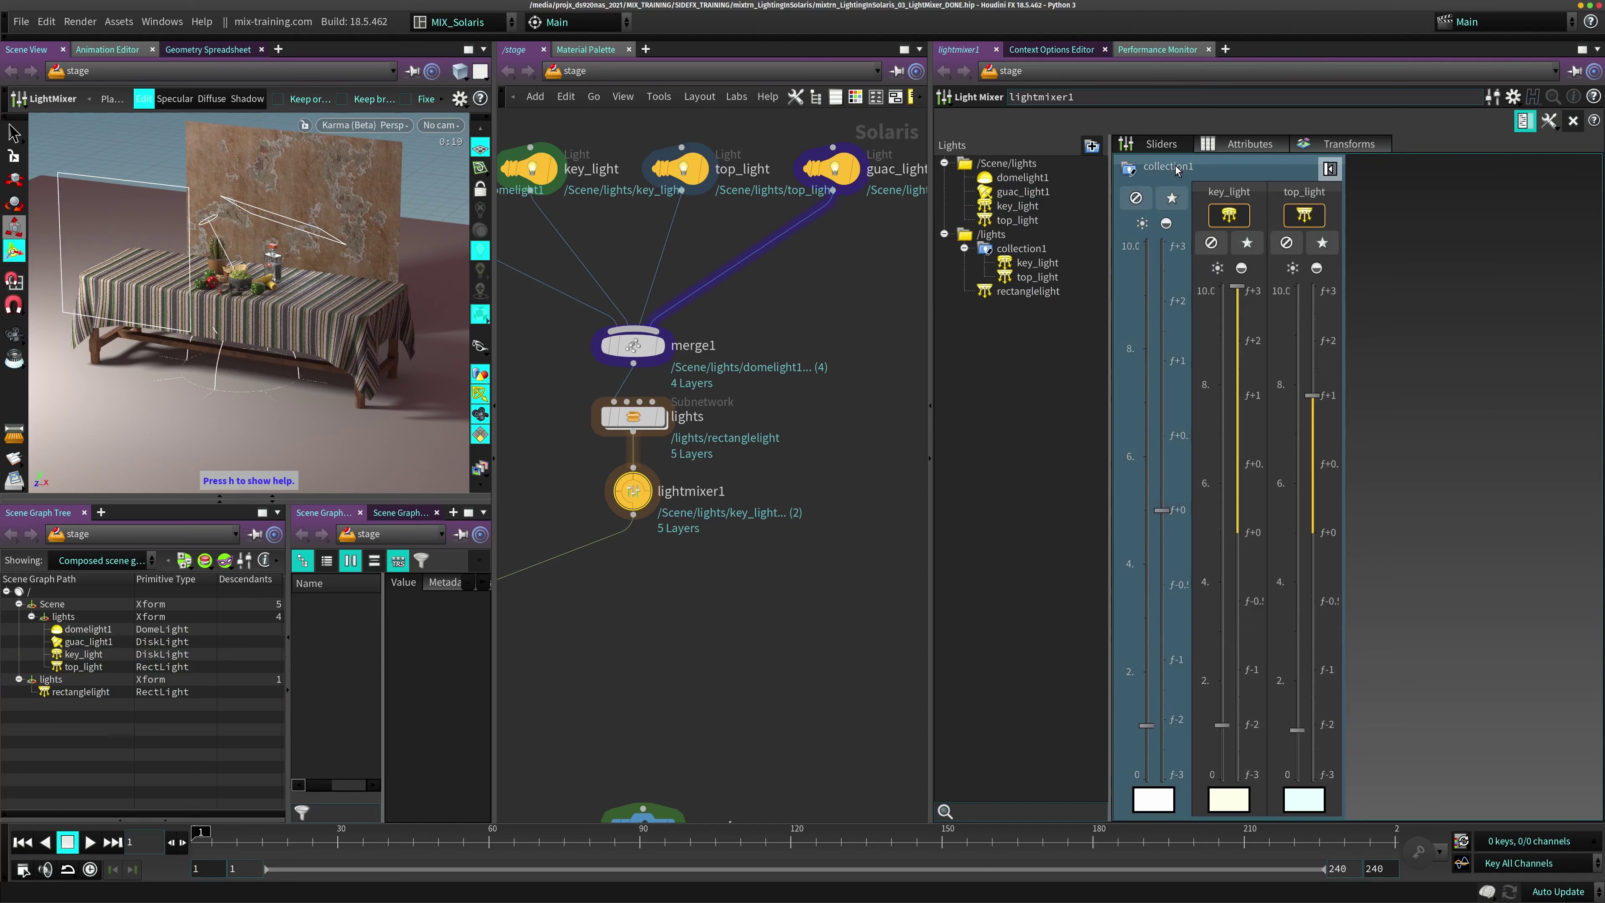
pyautogui.click(1326, 168)
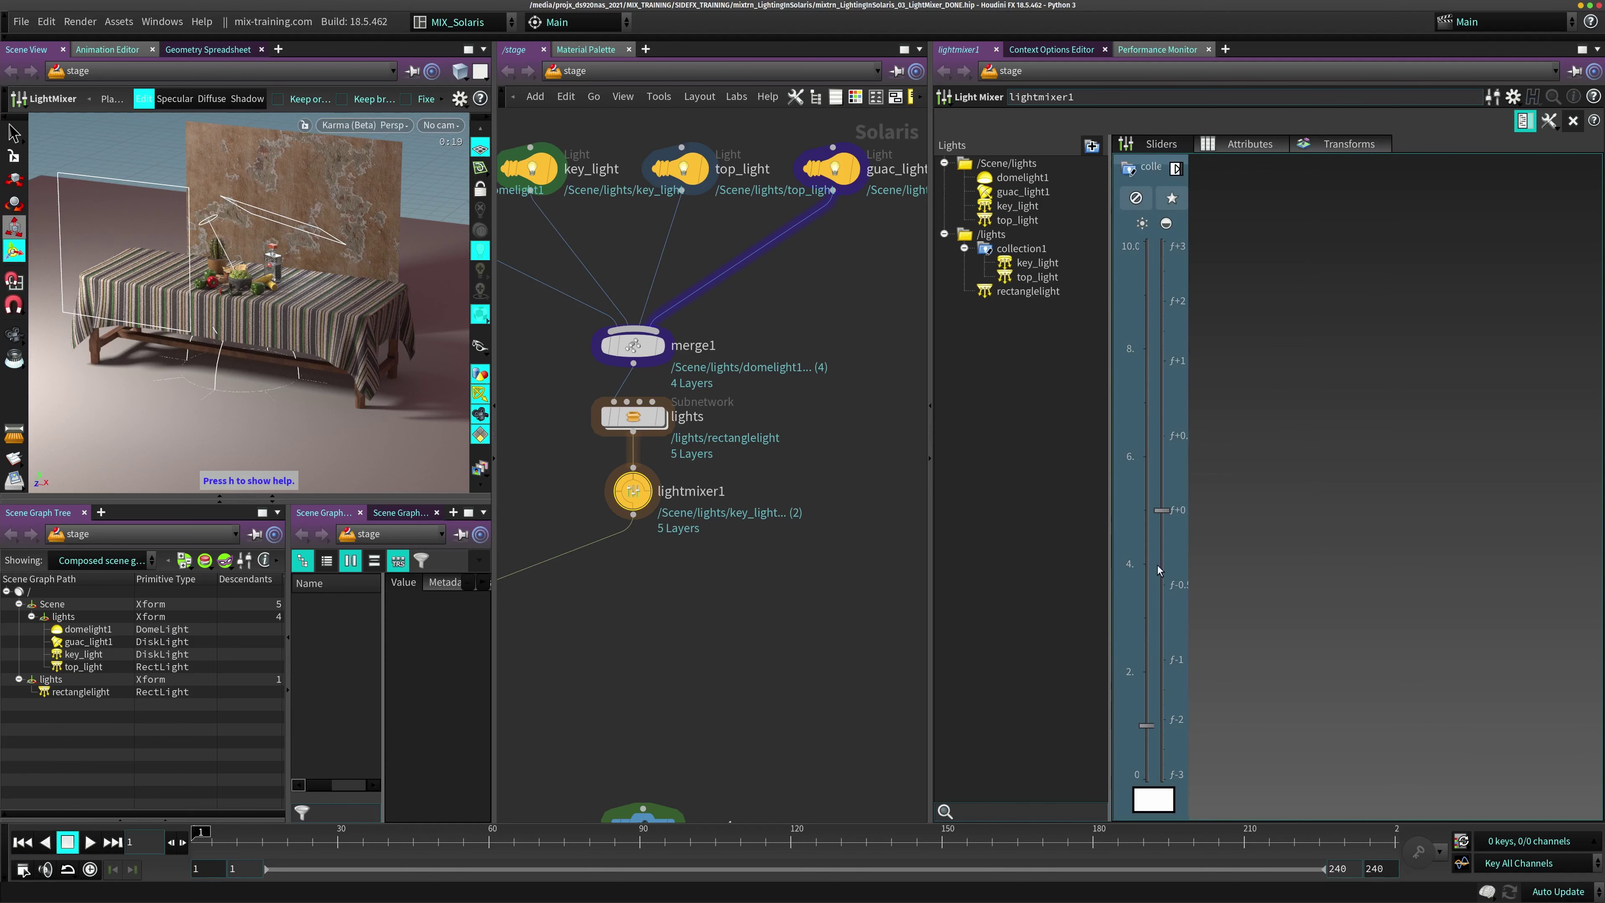
pyautogui.click(1176, 168)
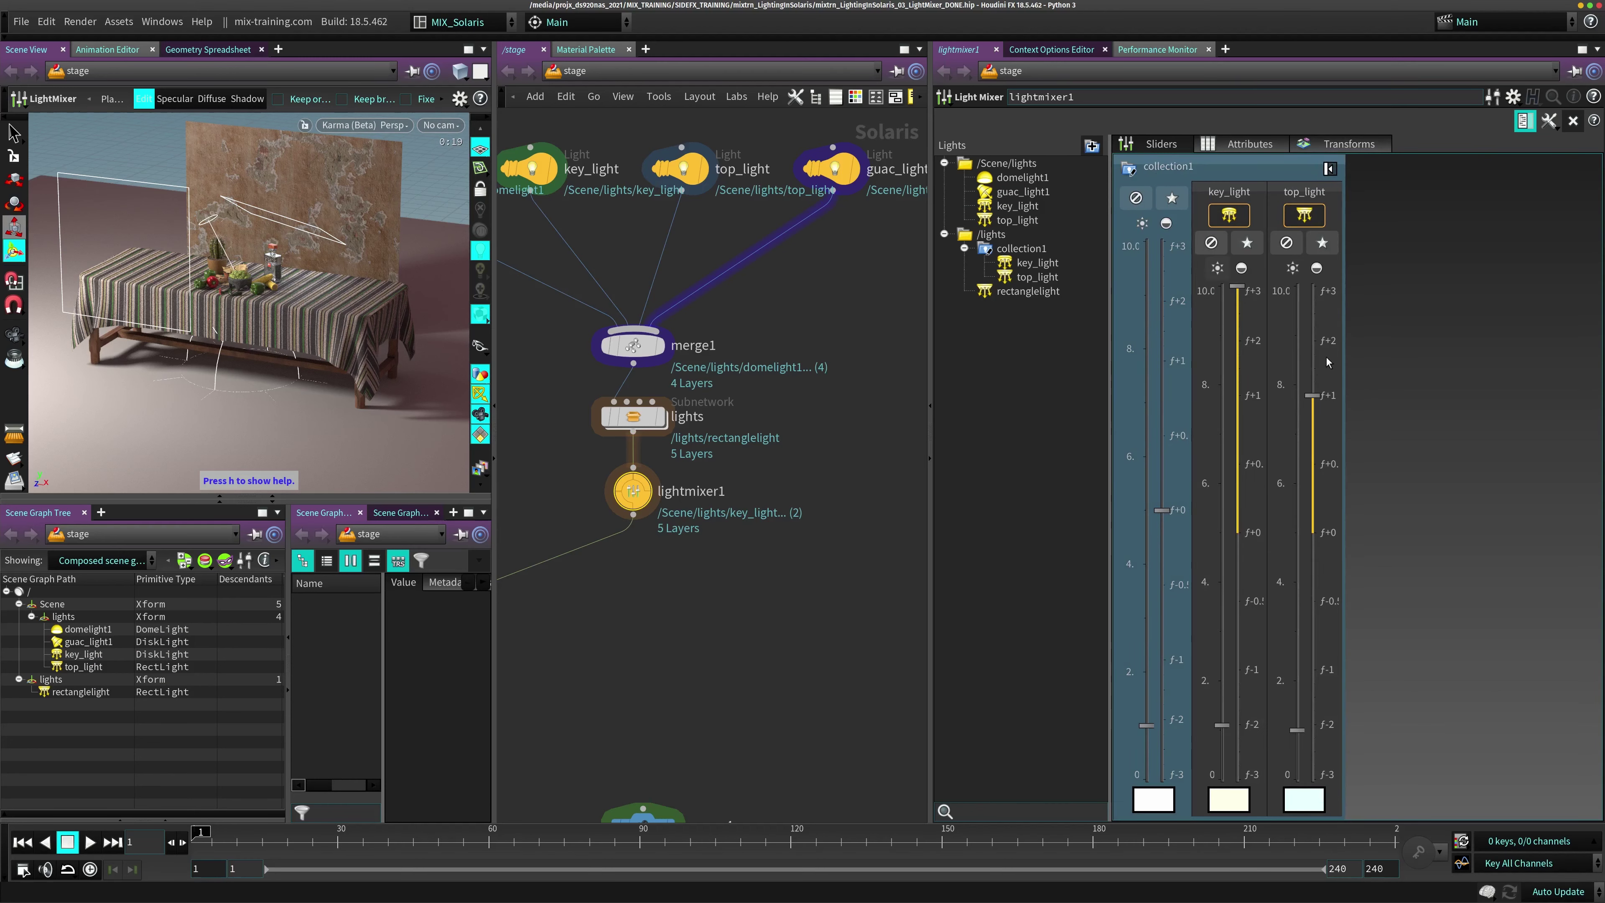
# Select guac_light1 in the Lights list and add it to collection1
pyautogui.click(1023, 253)
pyautogui.rightClick(1022, 252)
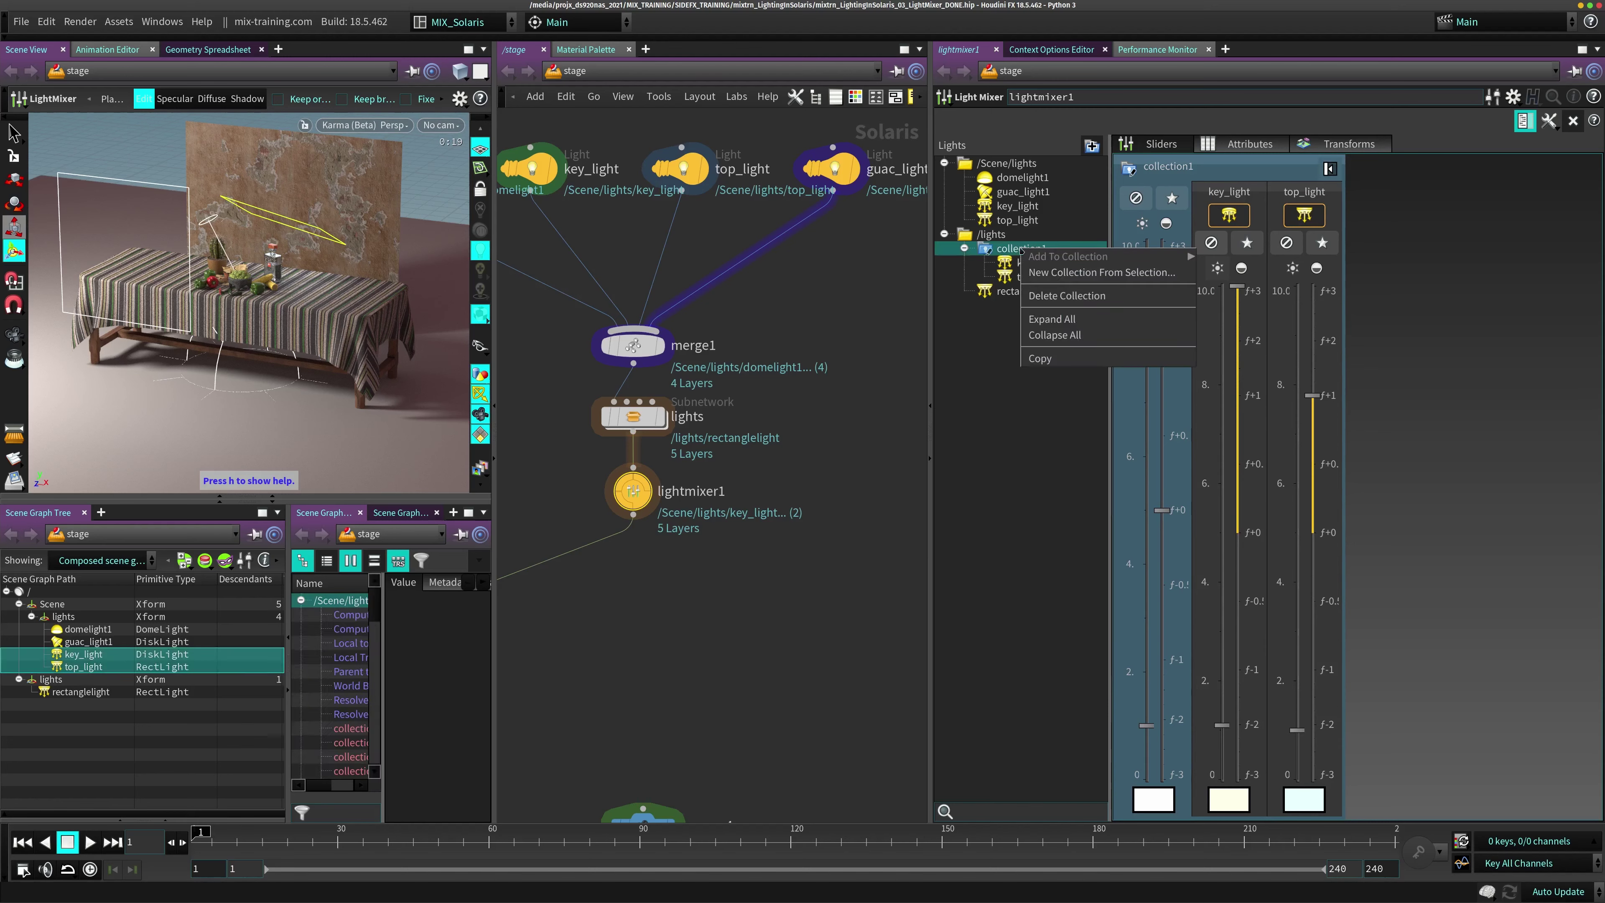
pyautogui.click(1018, 196)
pyautogui.click(1018, 194)
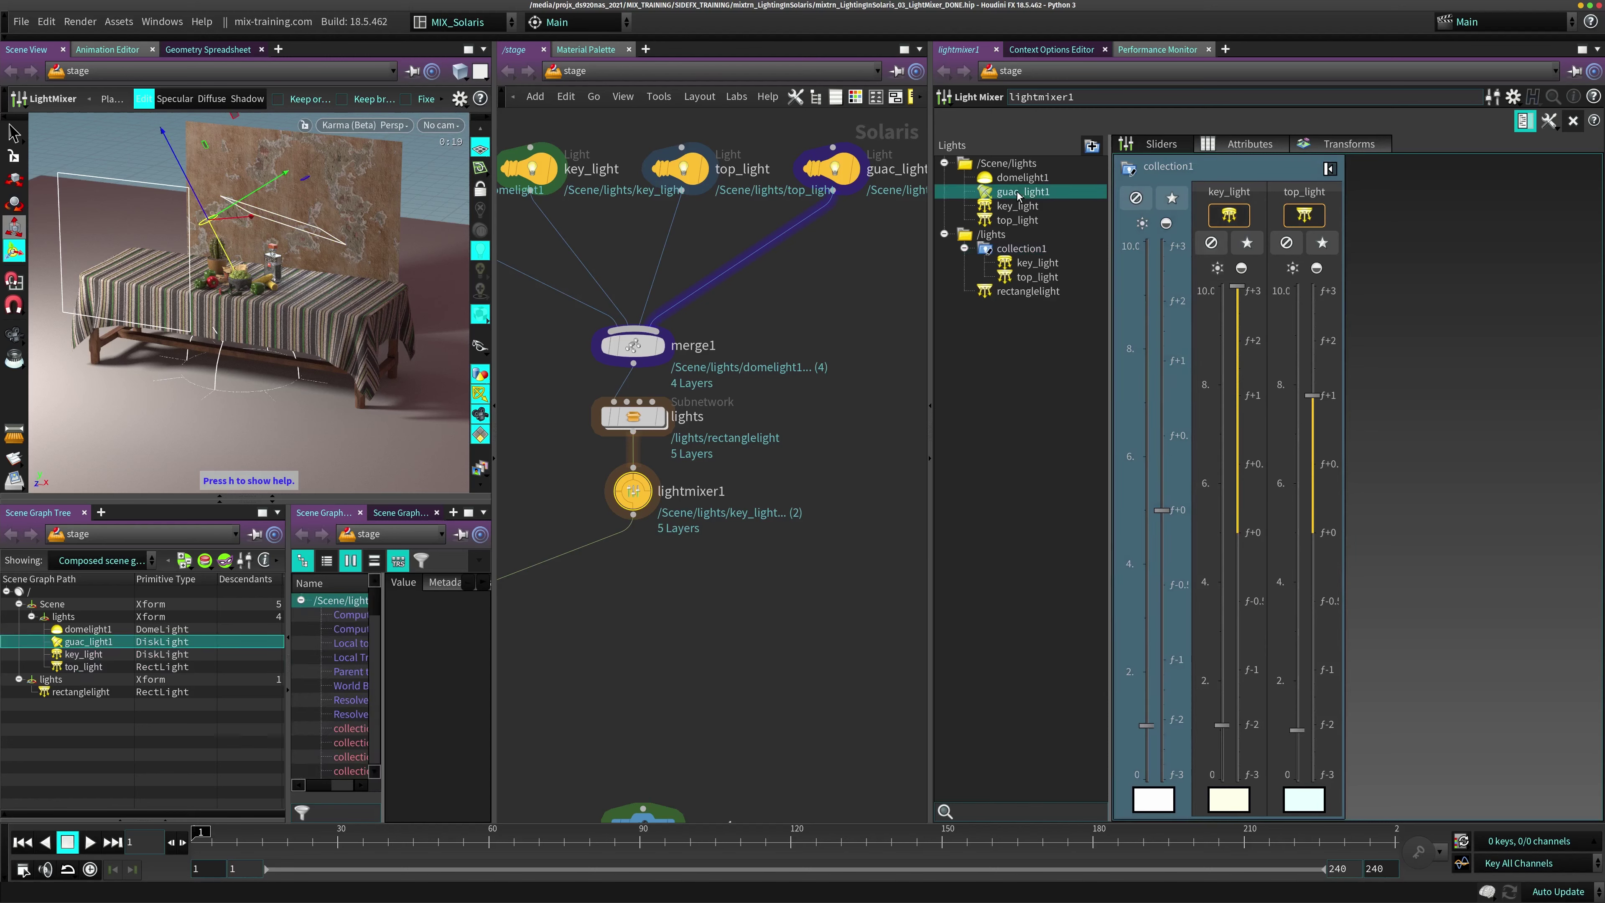
pyautogui.rightClick(1016, 194)
pyautogui.moveTo(1169, 200)
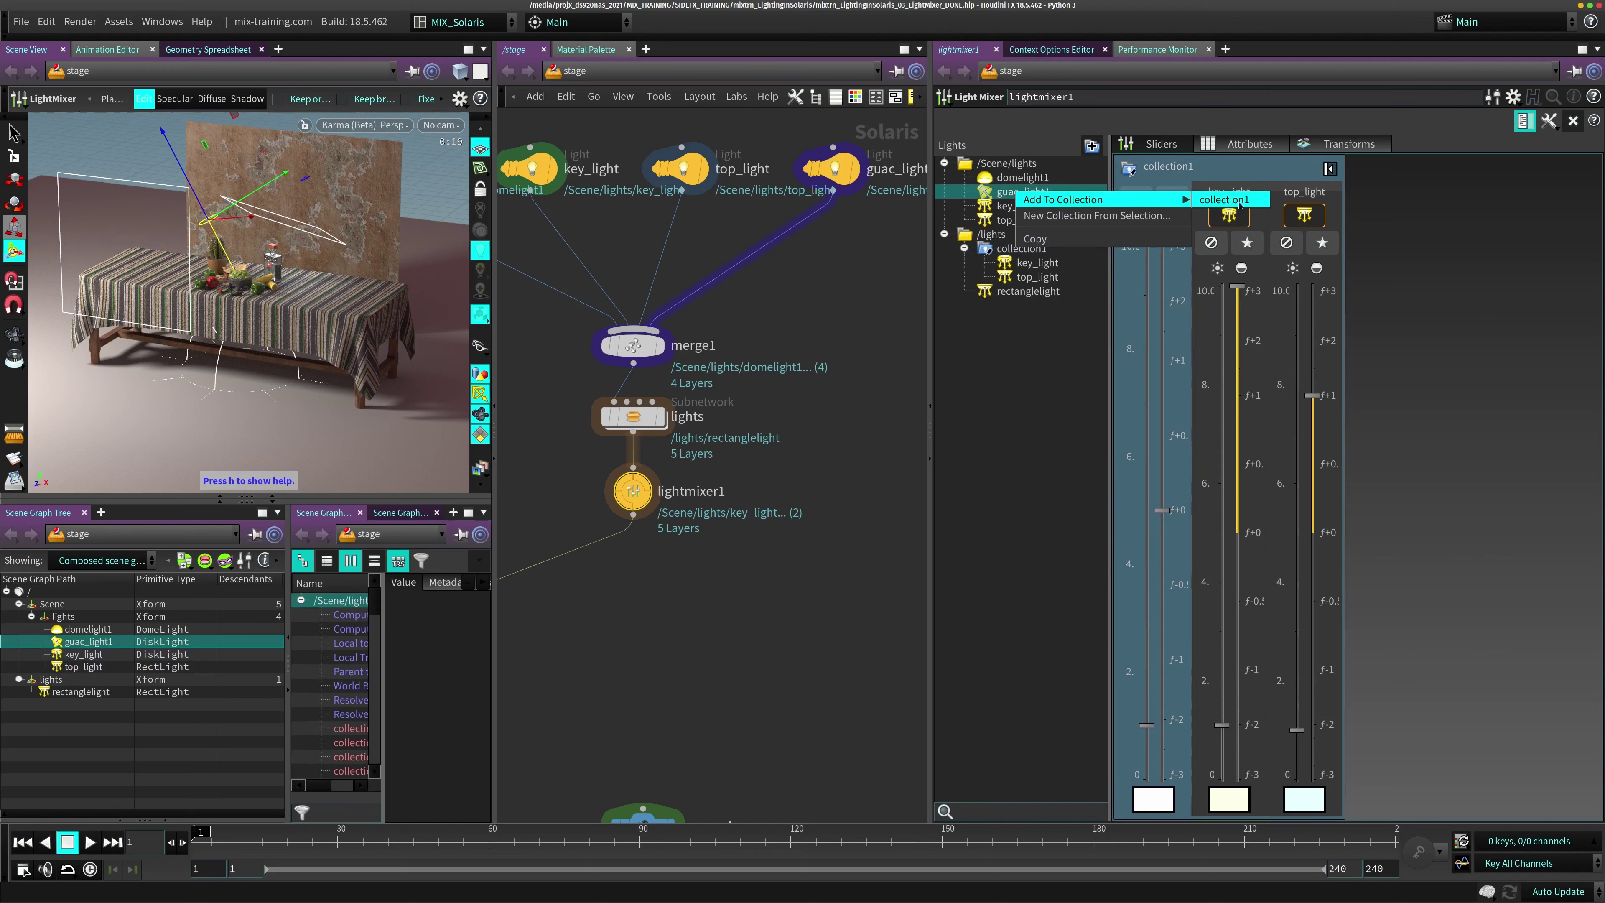
pyautogui.click(1241, 200)
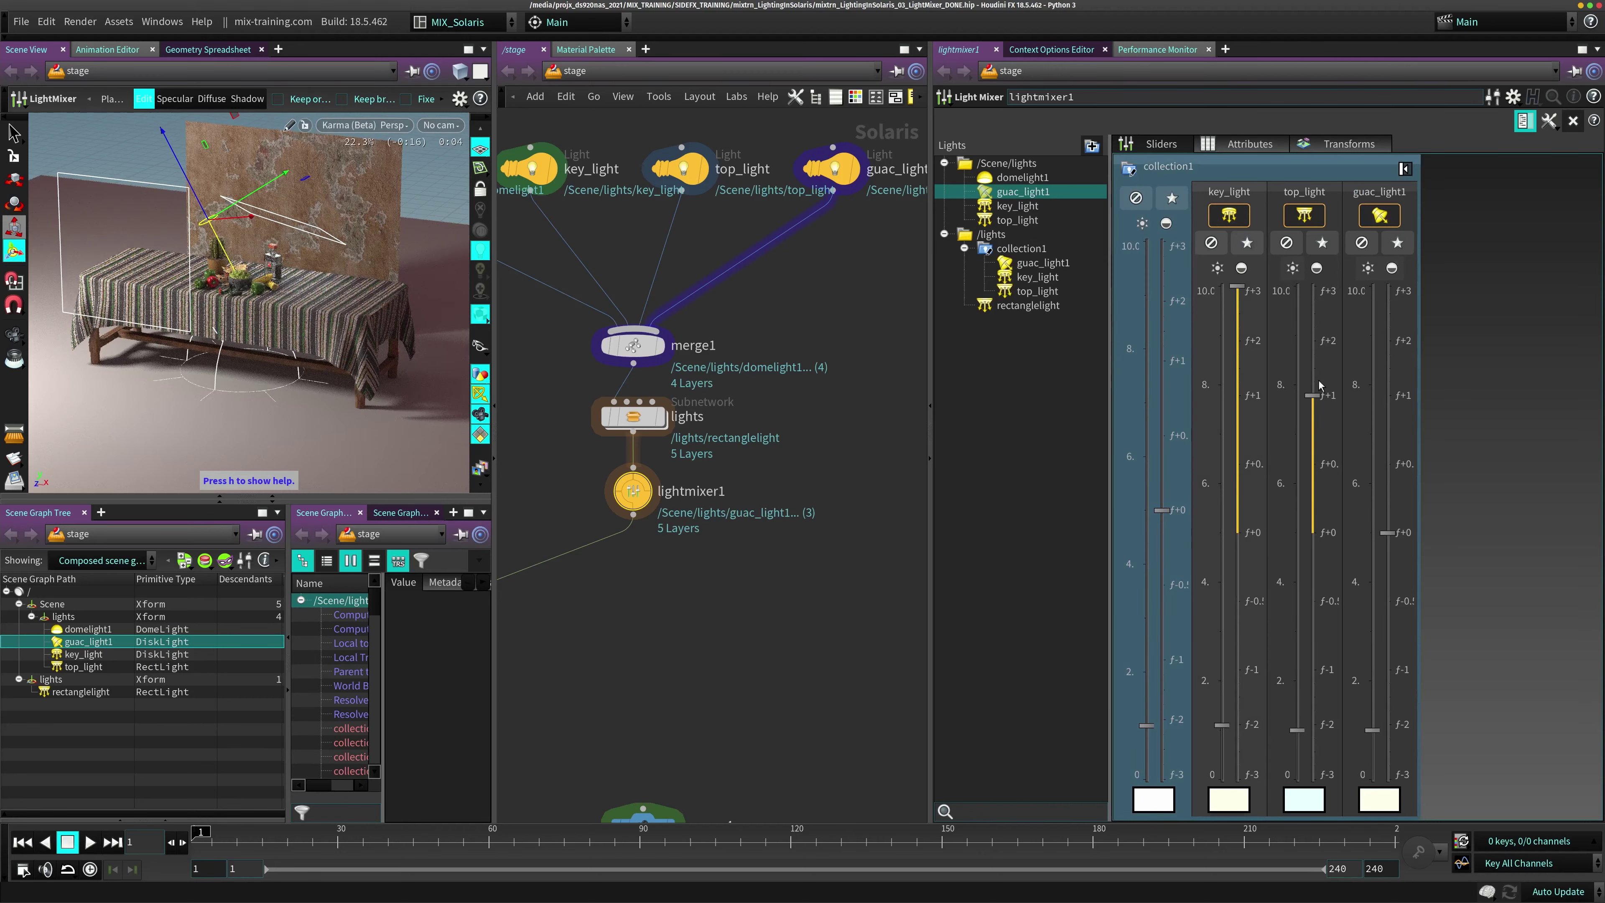
# Try a higher exposure on collection1, return it to 0, and raise the collection's intensity to about 3
pyautogui.moveTo(1162, 511); pyautogui.dragTo(1166, 321)
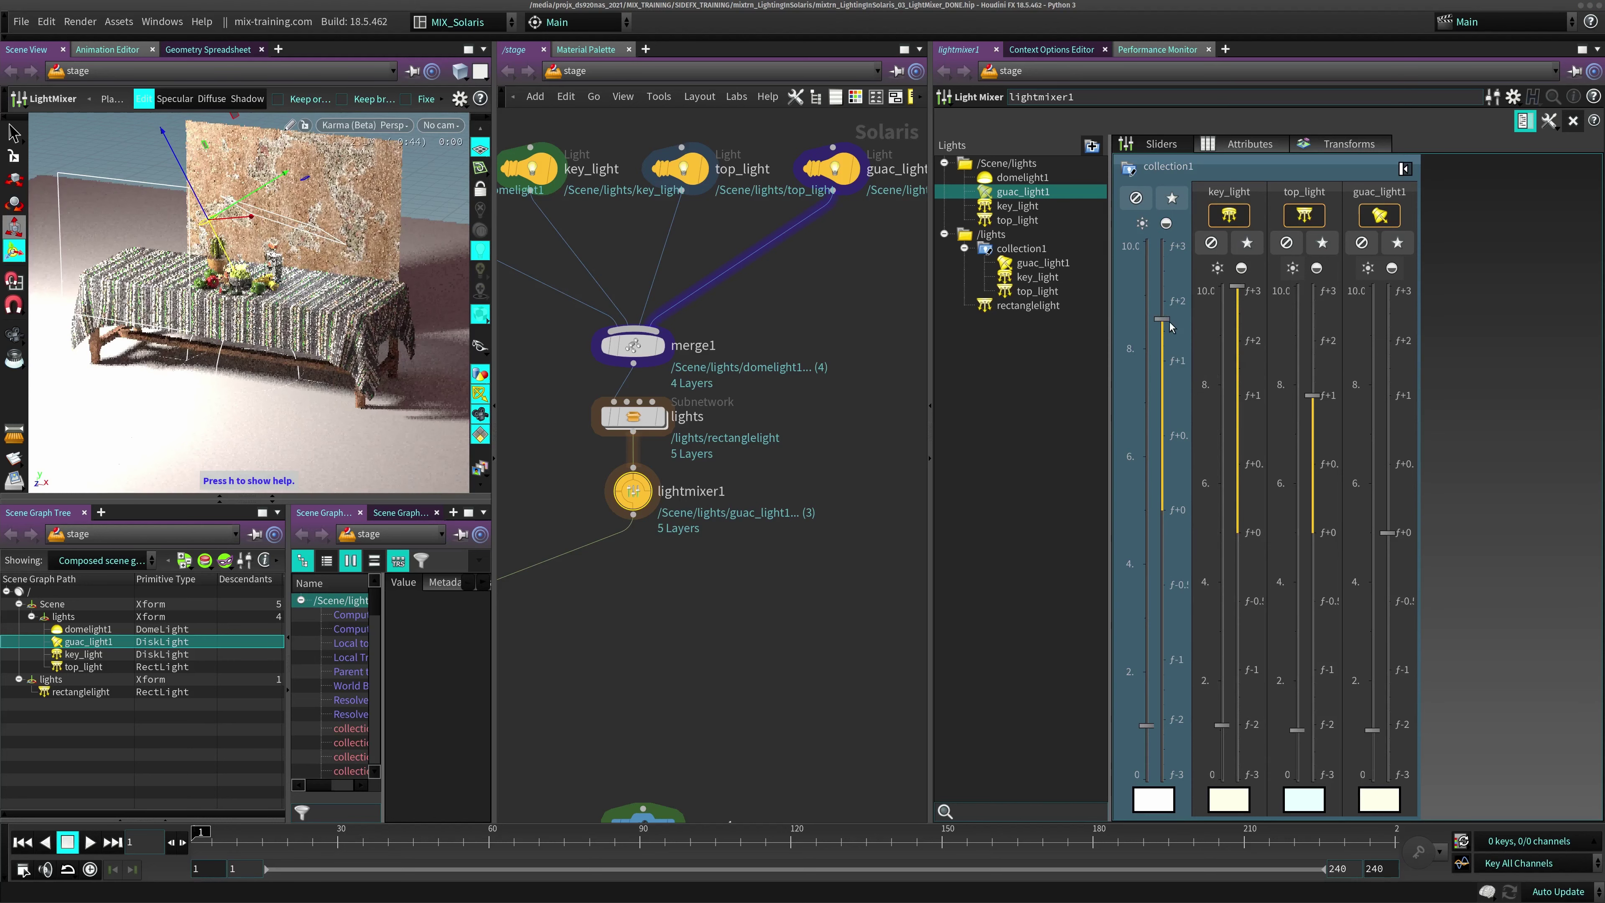
pyautogui.moveTo(1170, 399); pyautogui.dragTo(1164, 512)
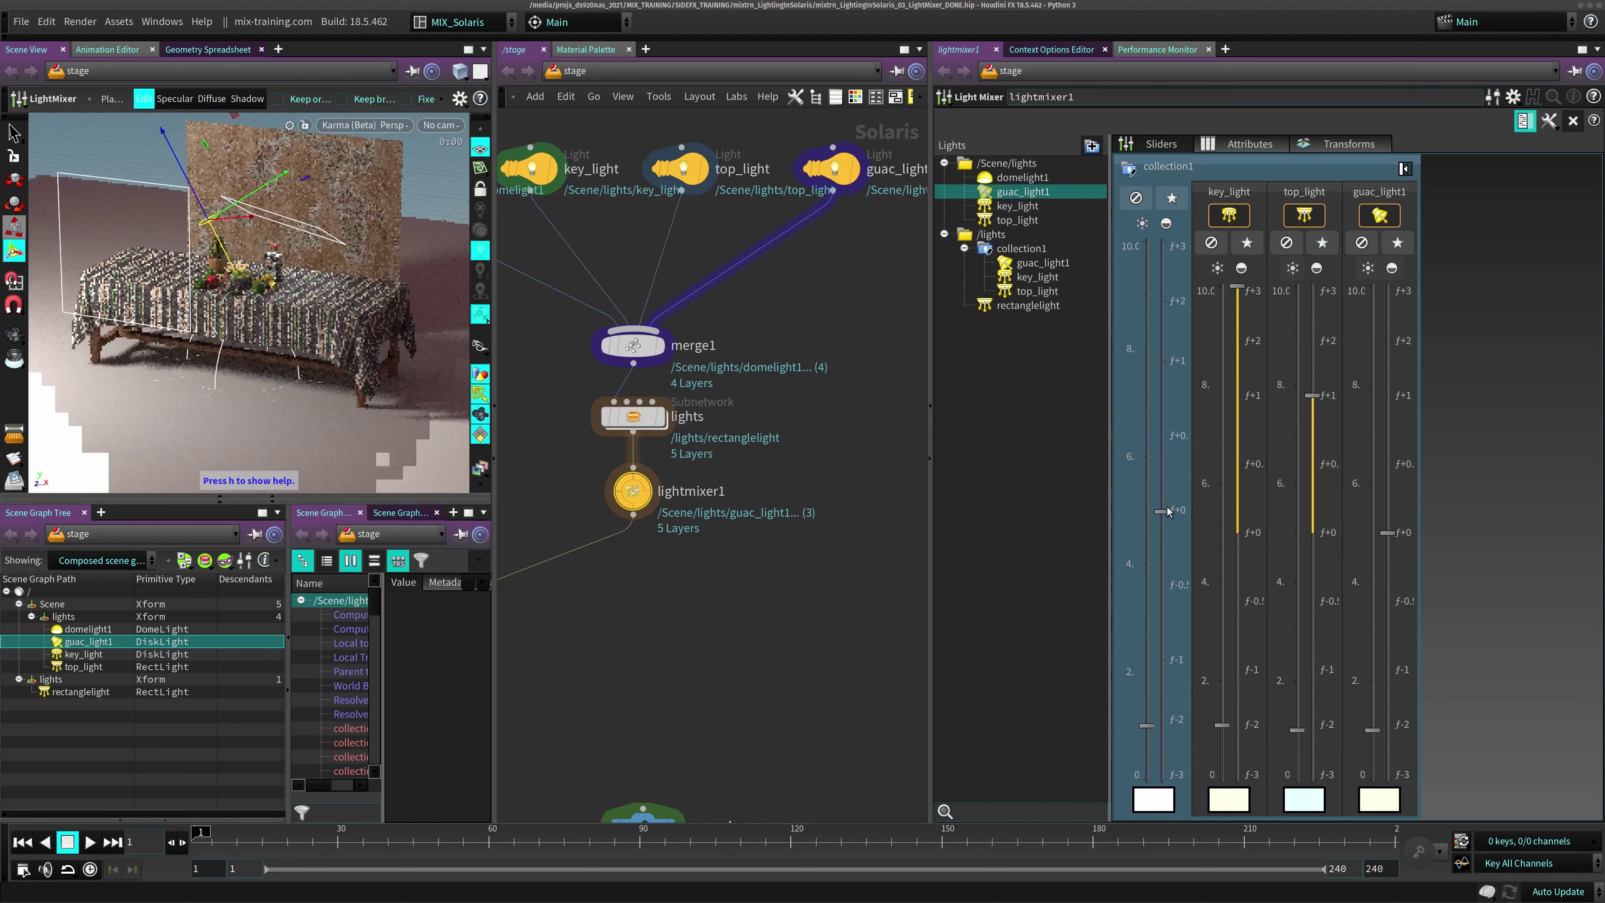
pyautogui.moveTo(1146, 724); pyautogui.dragTo(1152, 625)
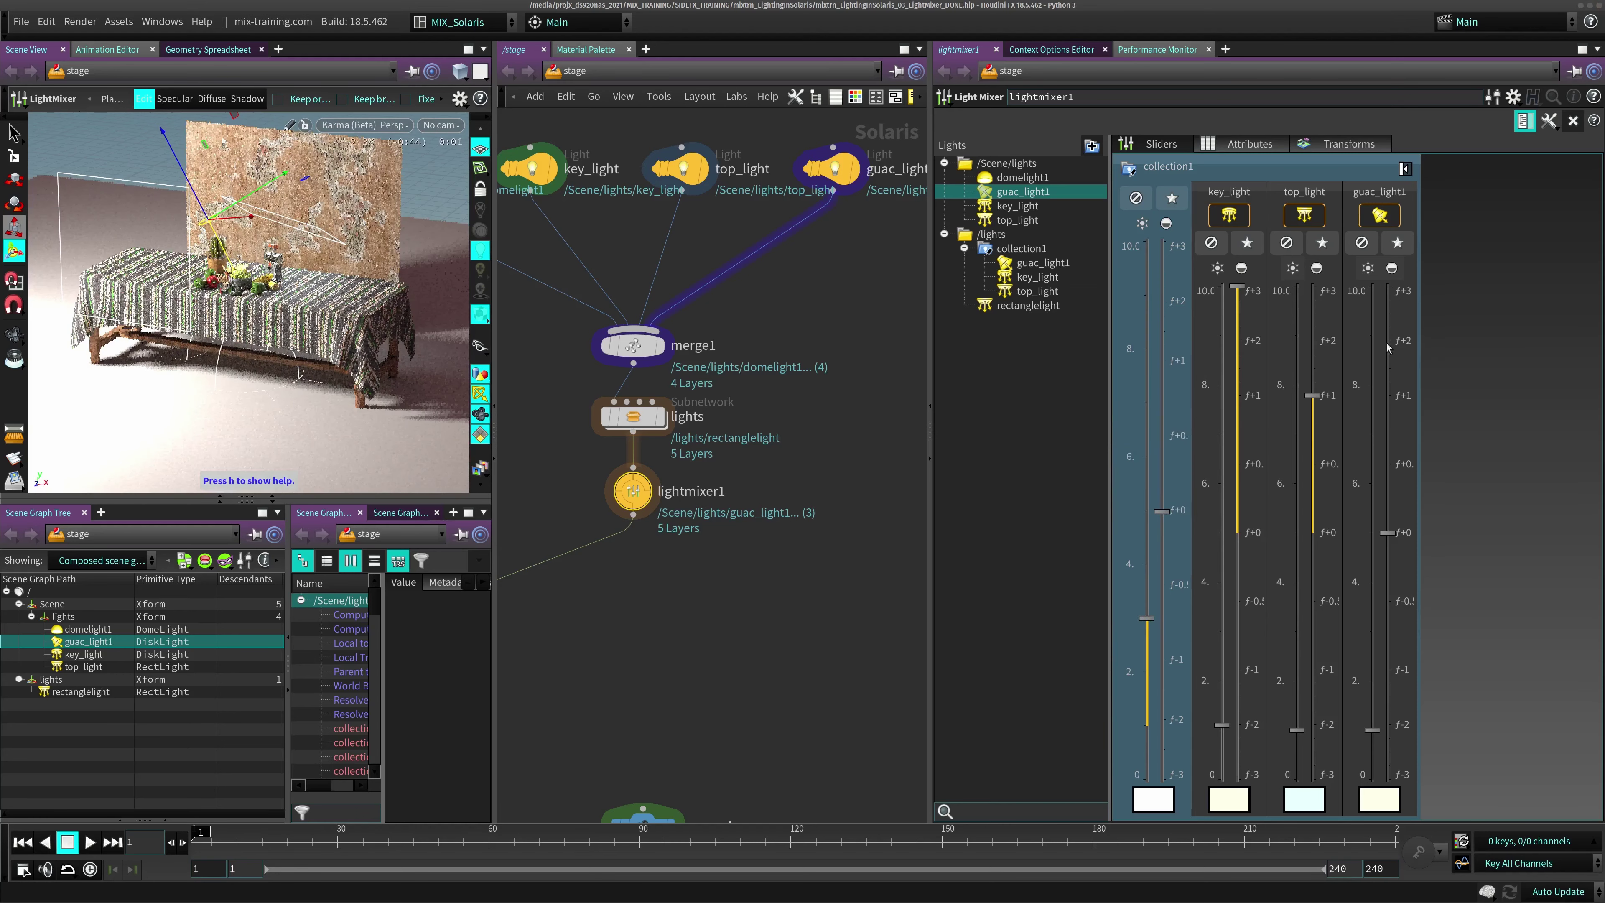
# Tint collection1's colour a warm yellow with a temperature of about -0.45 and an intensity of about 0.92
pyautogui.click(1170, 808)
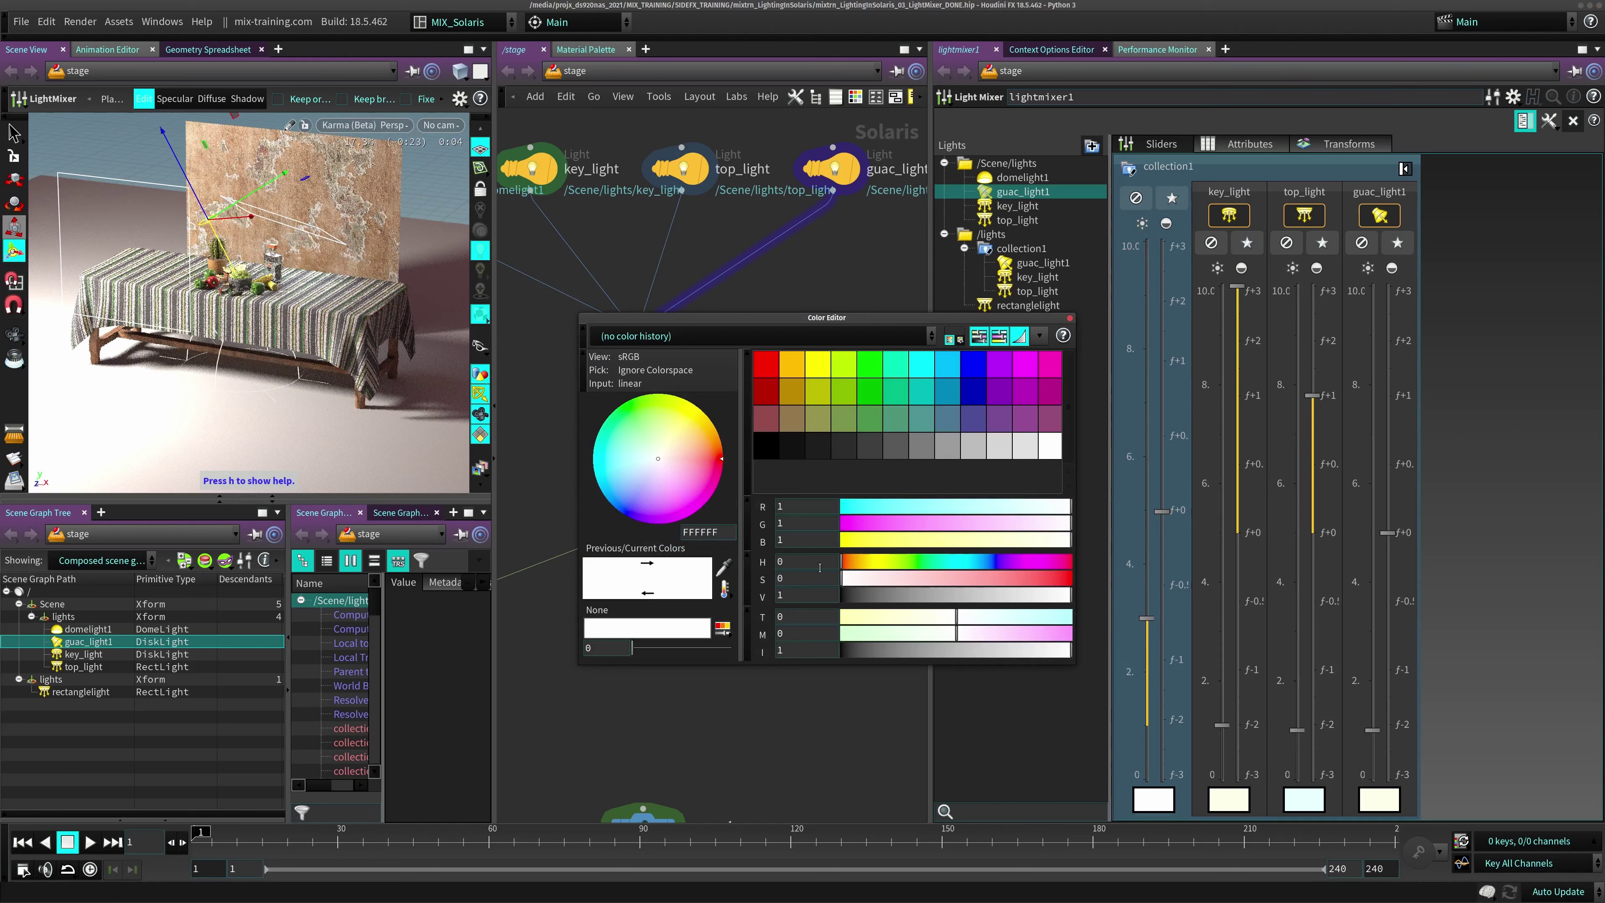
pyautogui.moveTo(957, 617); pyautogui.dragTo(925, 622)
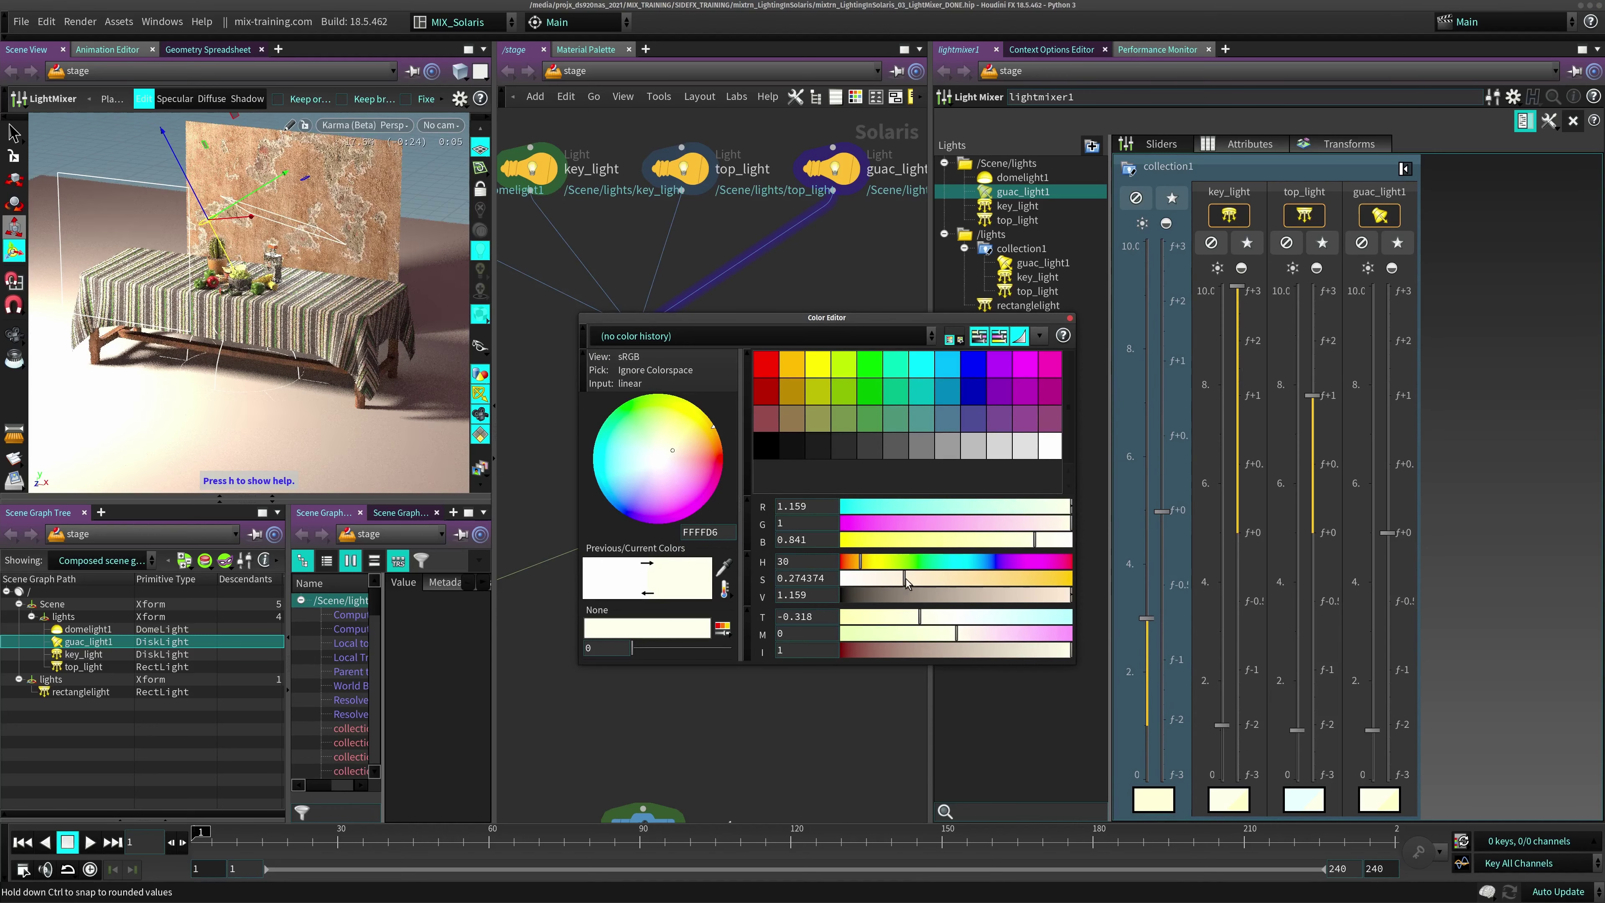
pyautogui.moveTo(919, 617)
pyautogui.mouseDown()
pyautogui.moveTo(891, 623)
pyautogui.moveTo(921, 621)
pyautogui.mouseUp()
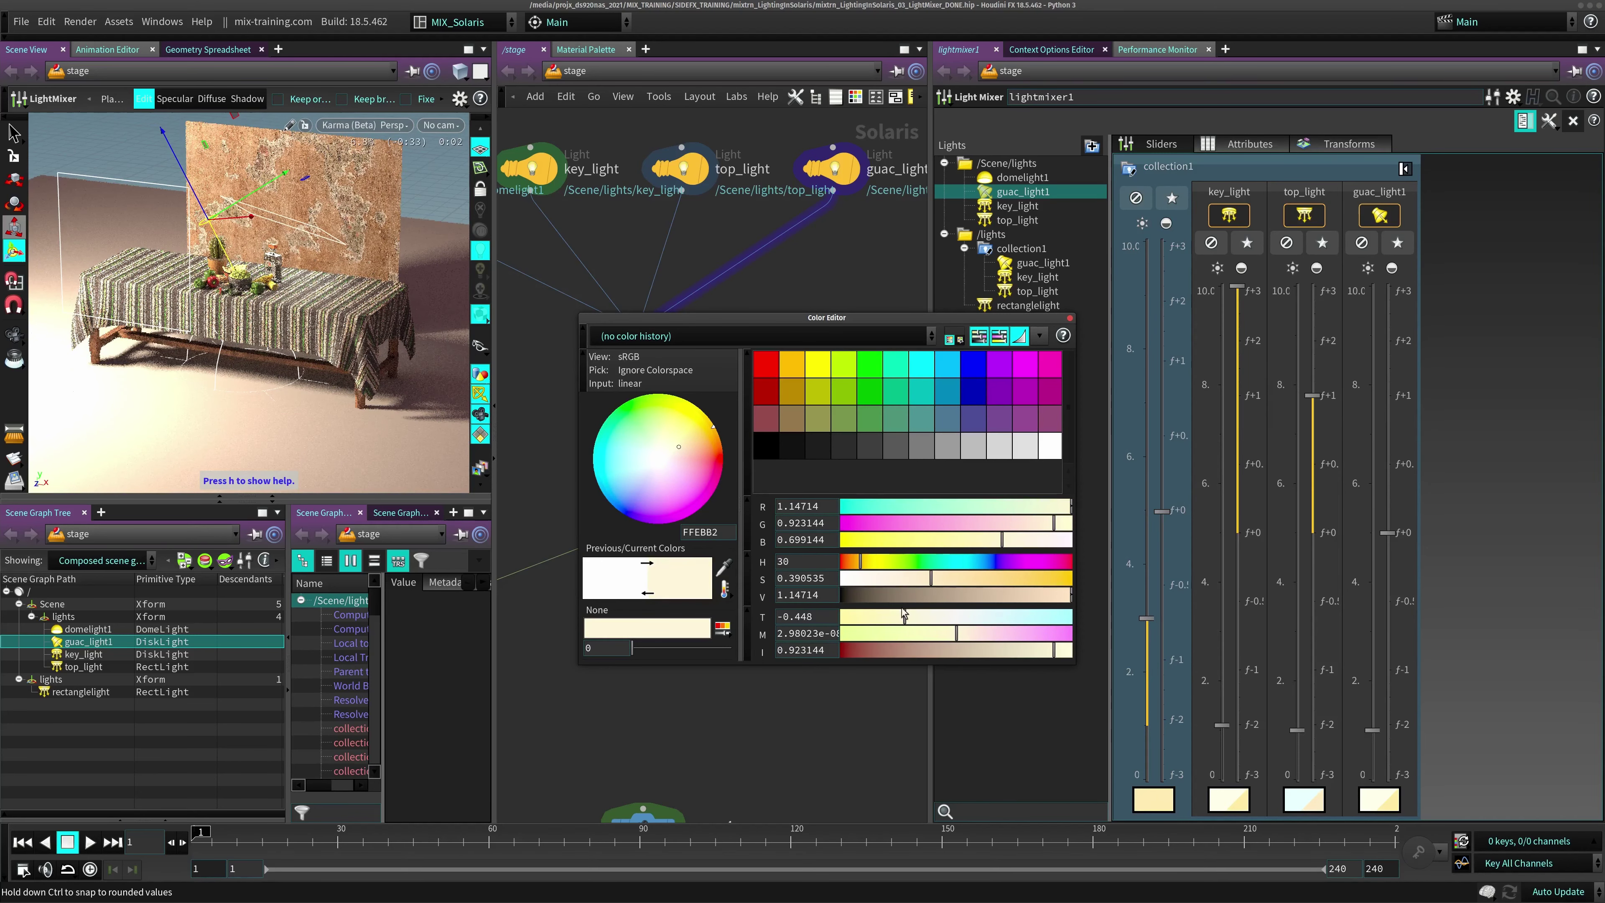
pyautogui.click(1070, 318)
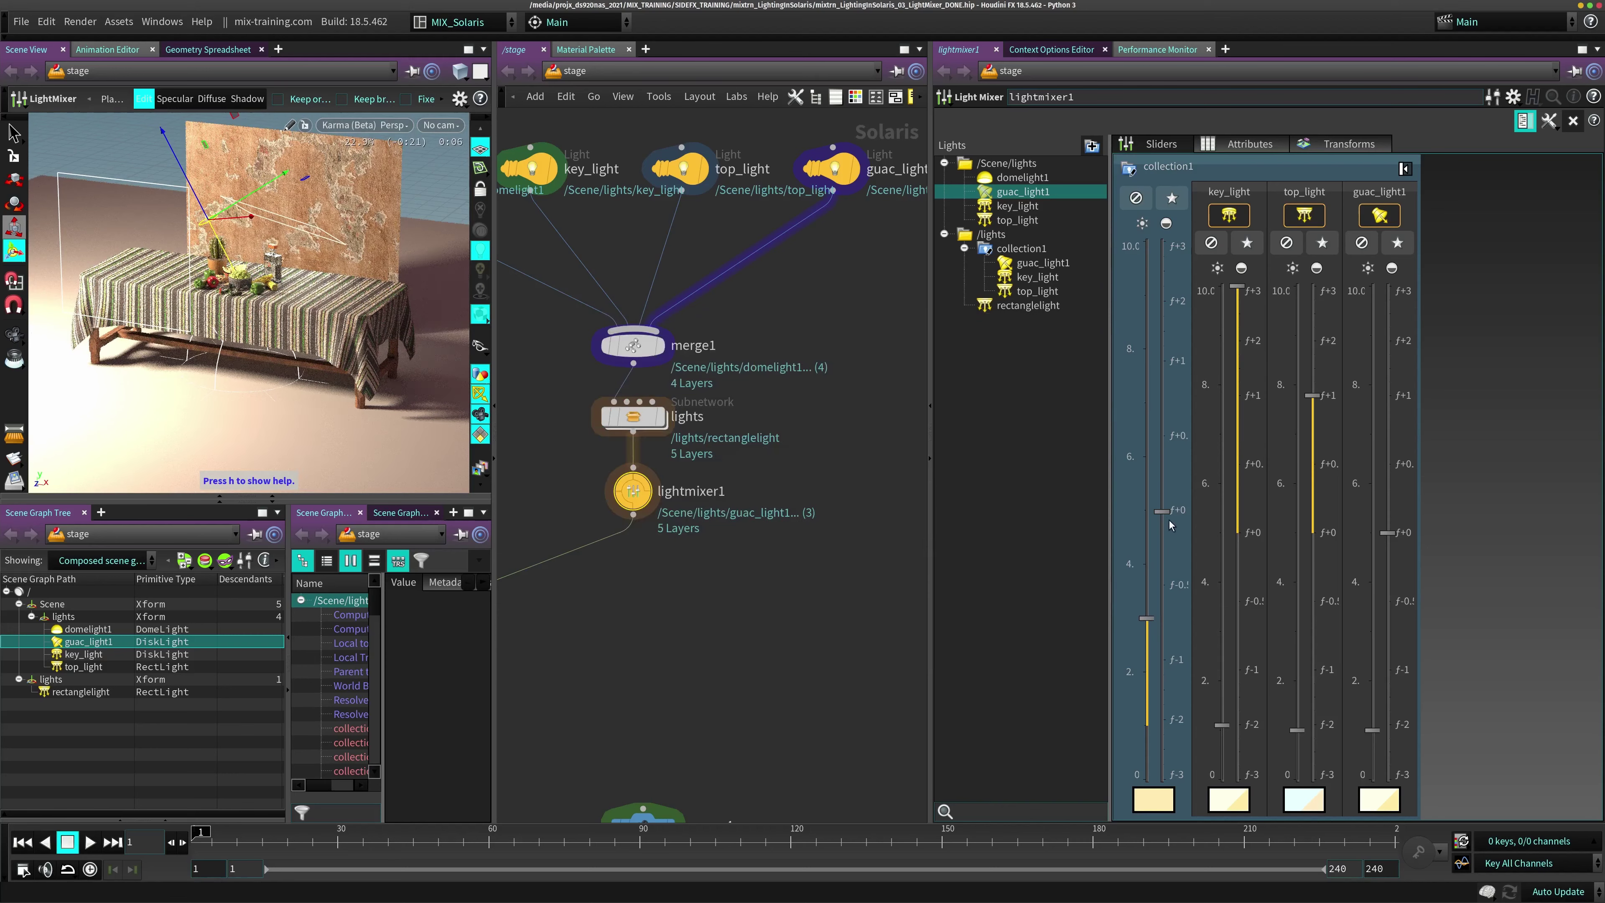
# Lower collection1's exposure to about -0.3 and collapse its strip
pyautogui.moveTo(1163, 512); pyautogui.dragTo(1164, 561)
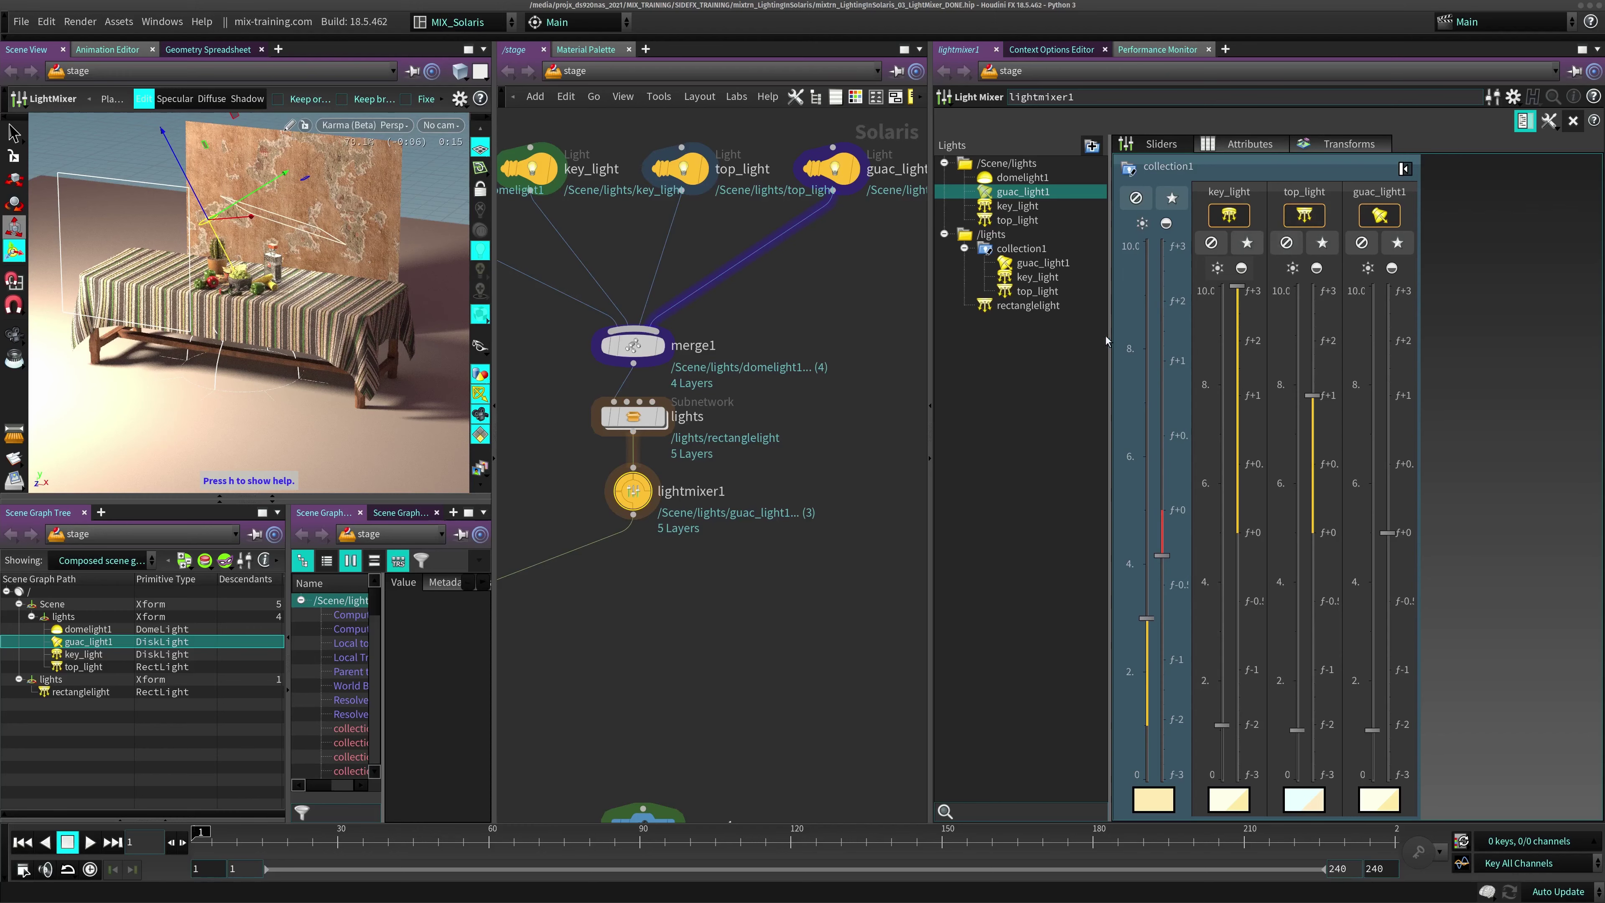
pyautogui.click(1404, 168)
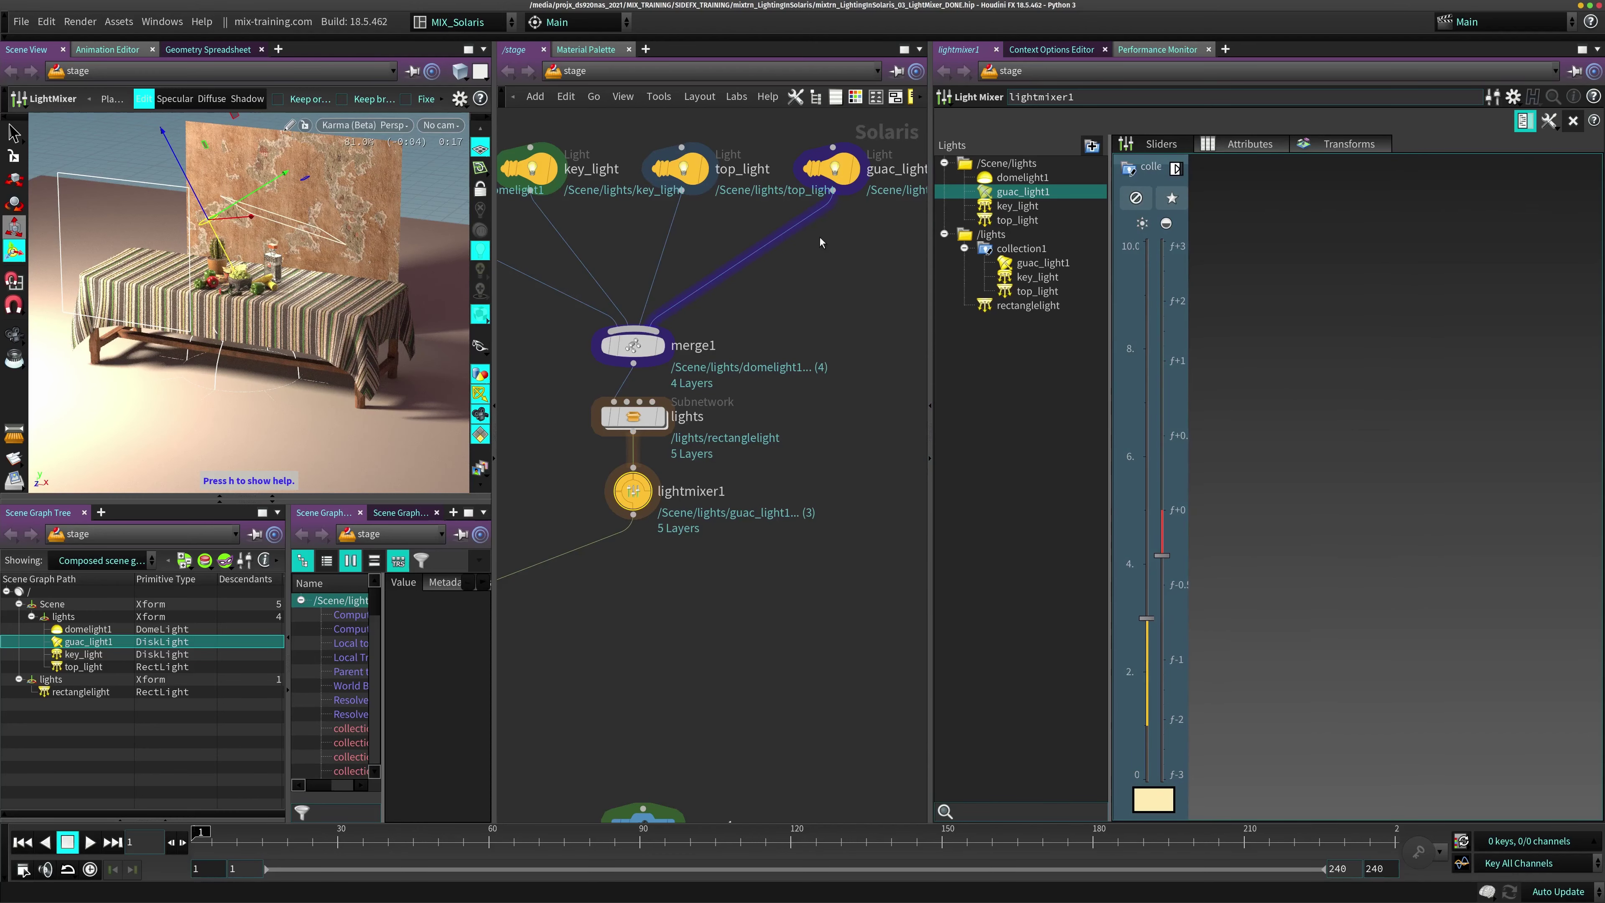
# Select rectanglelight, show the viewport help, and reposition the light in Specular mode by placing its highlight on the still life
pyautogui.click(1030, 306)
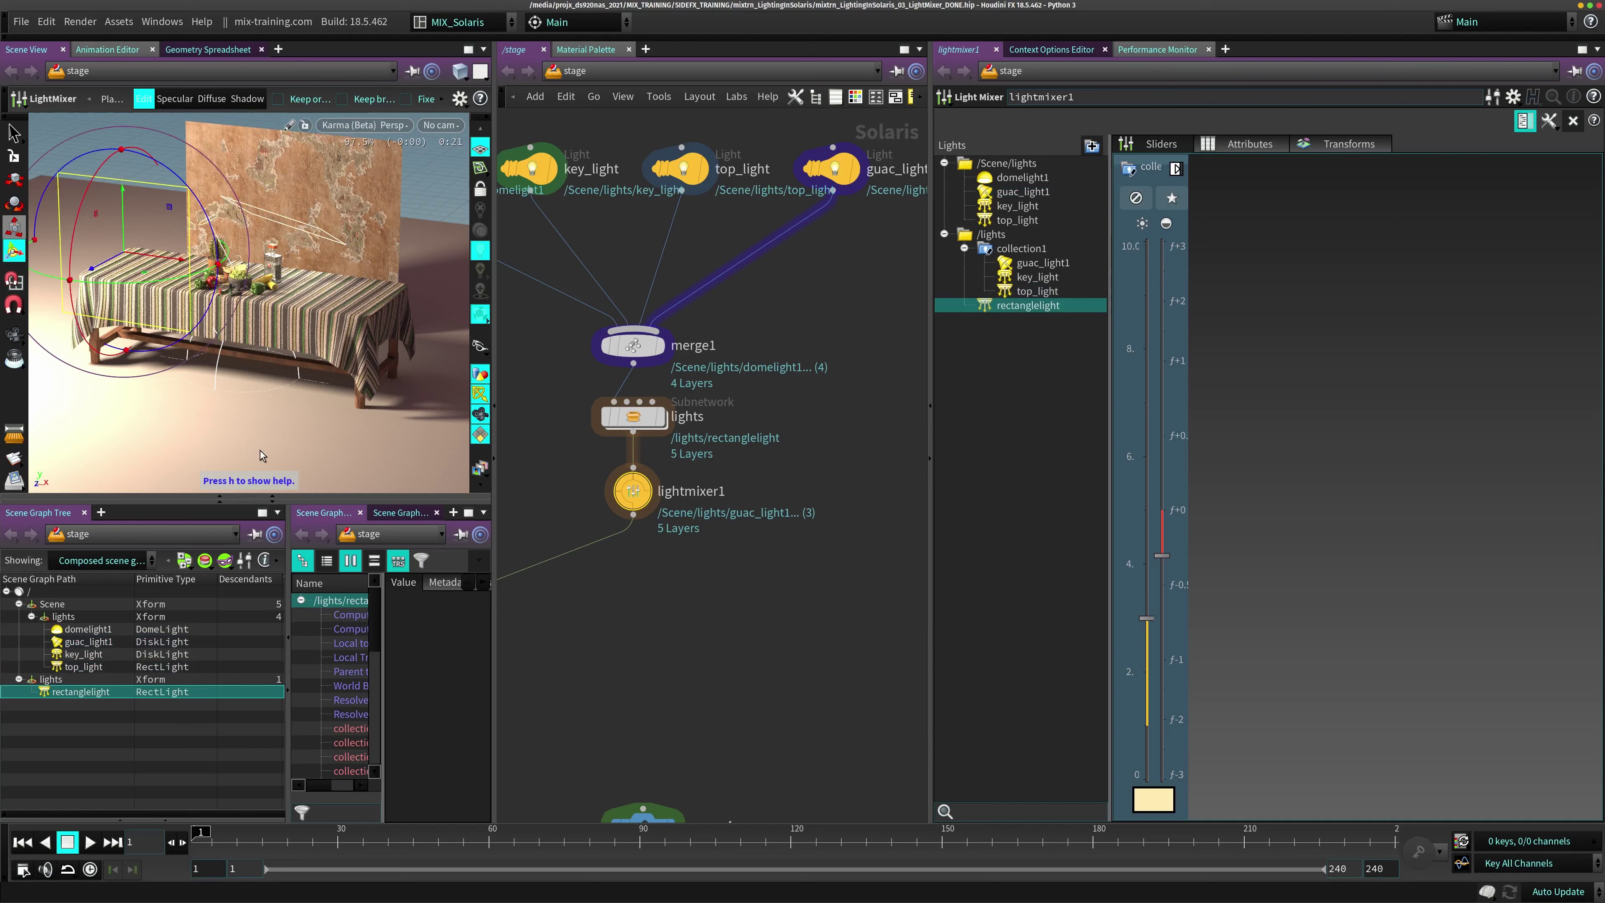
pyautogui.press('h')
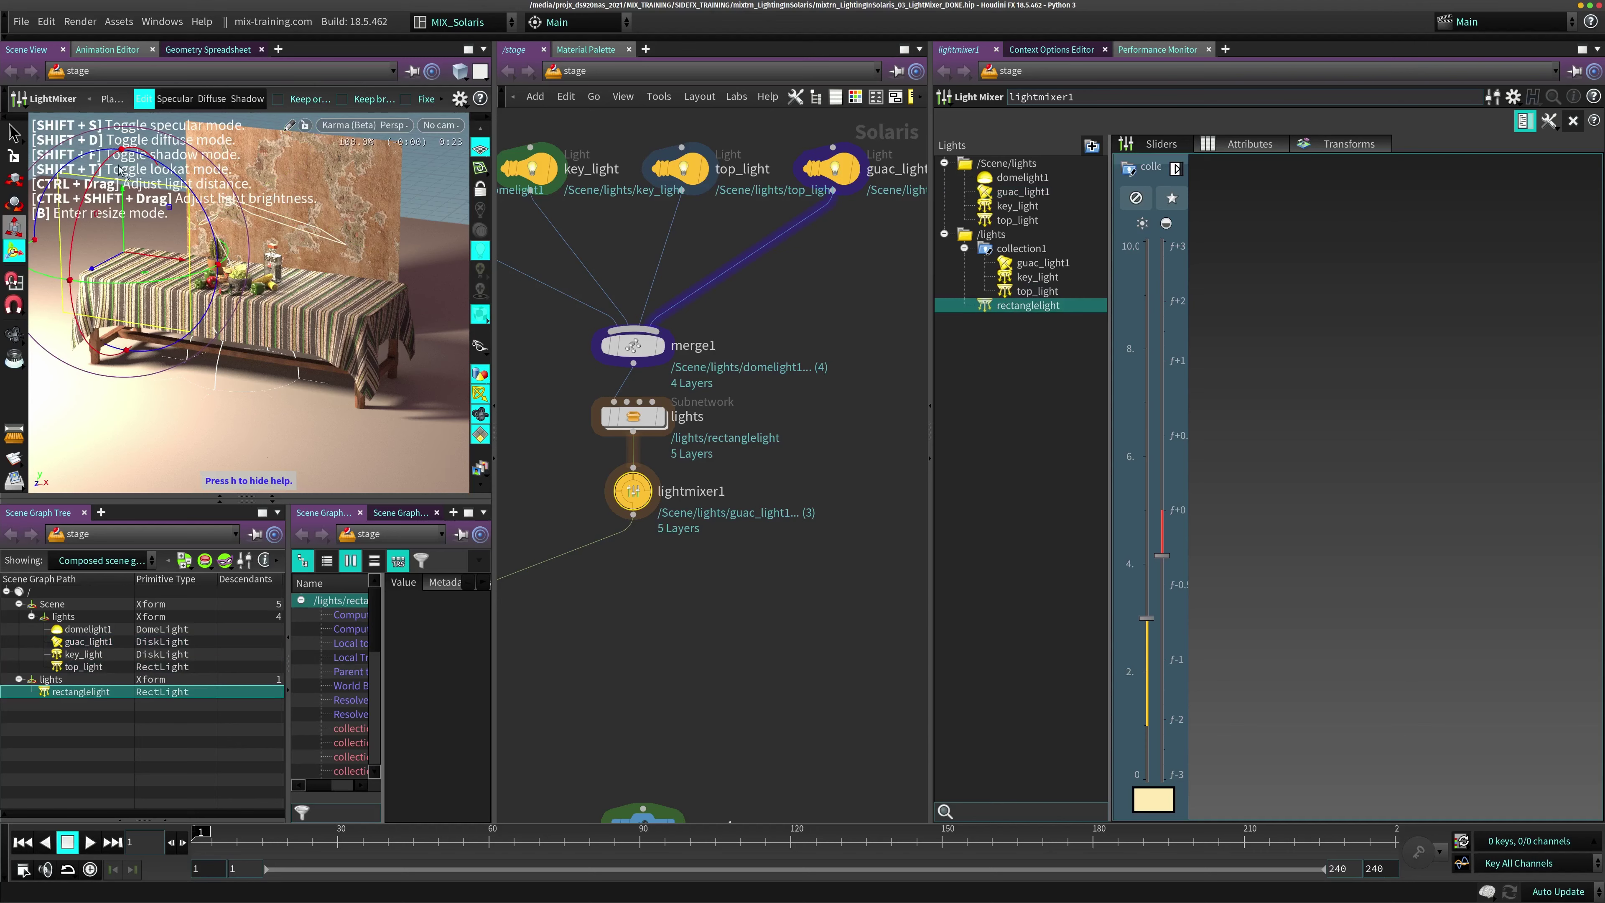
pyautogui.hotkey('shift', 's')
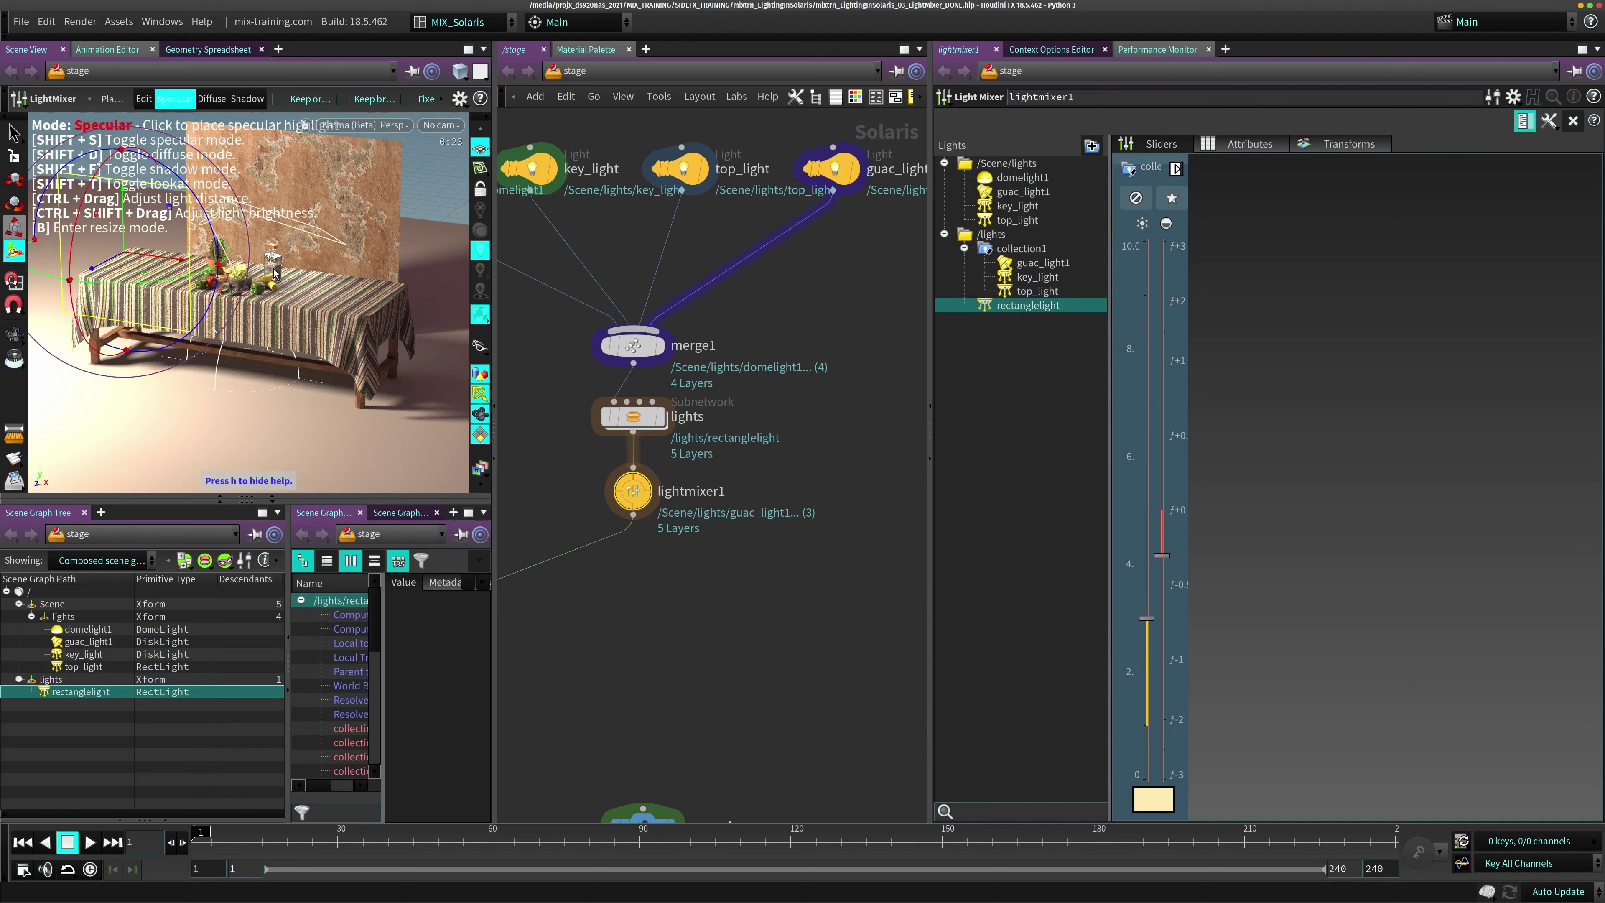
pyautogui.moveTo(284, 326); pyautogui.dragTo(272, 265)
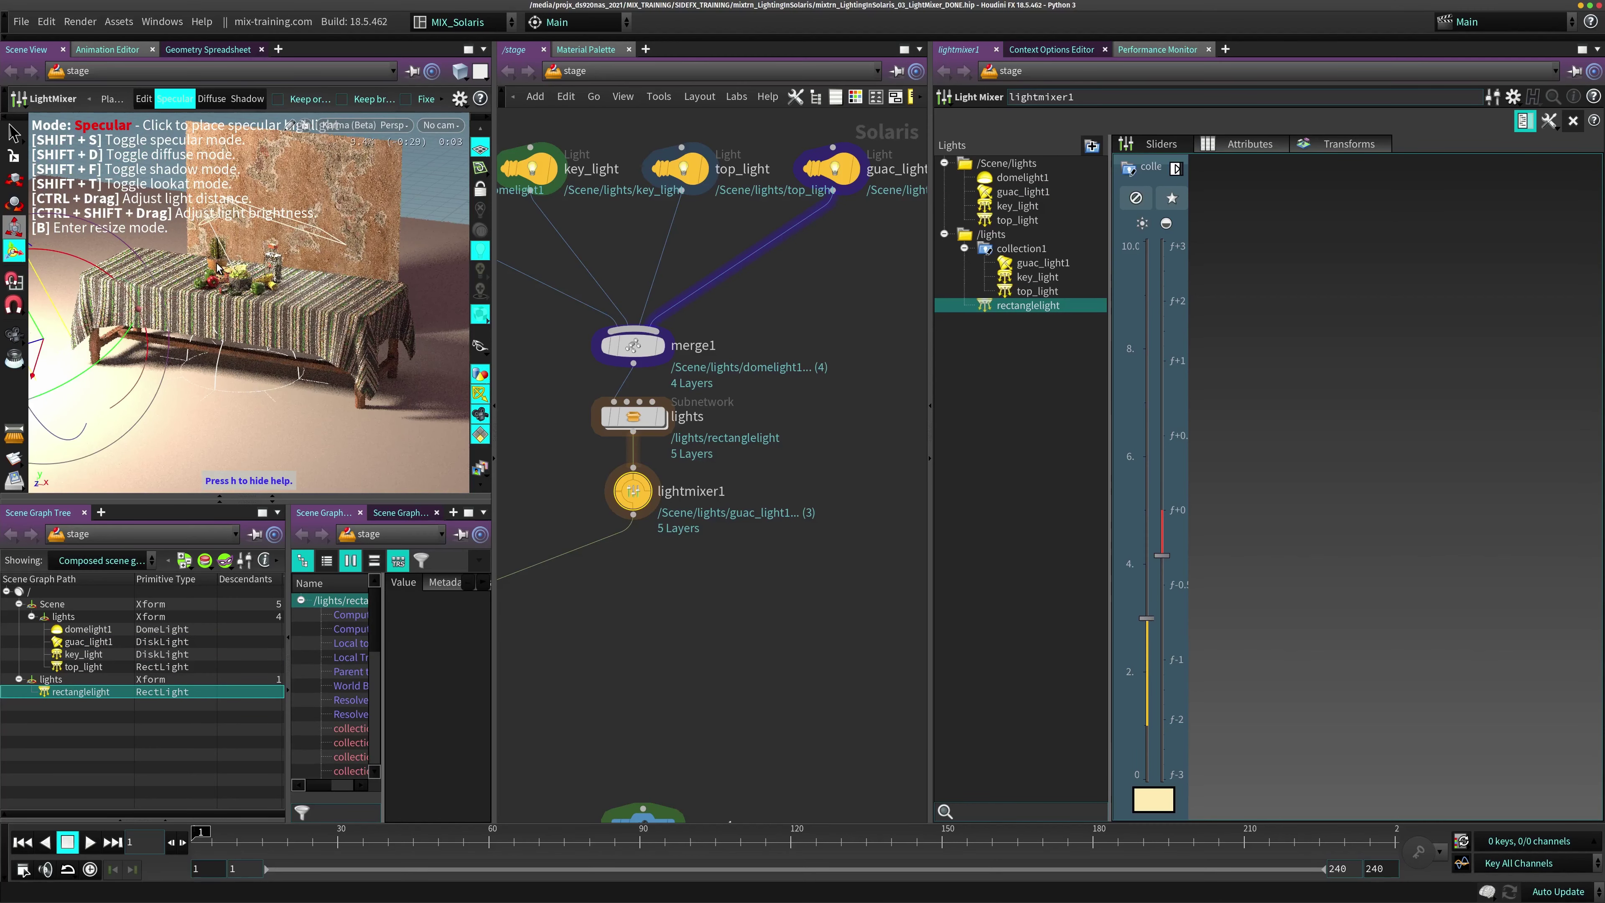
# Open the viewport's camera options, look over the Look Through Light choices, and view the scene through camera4
pyautogui.click(441, 124)
pyautogui.moveTo(471, 177)
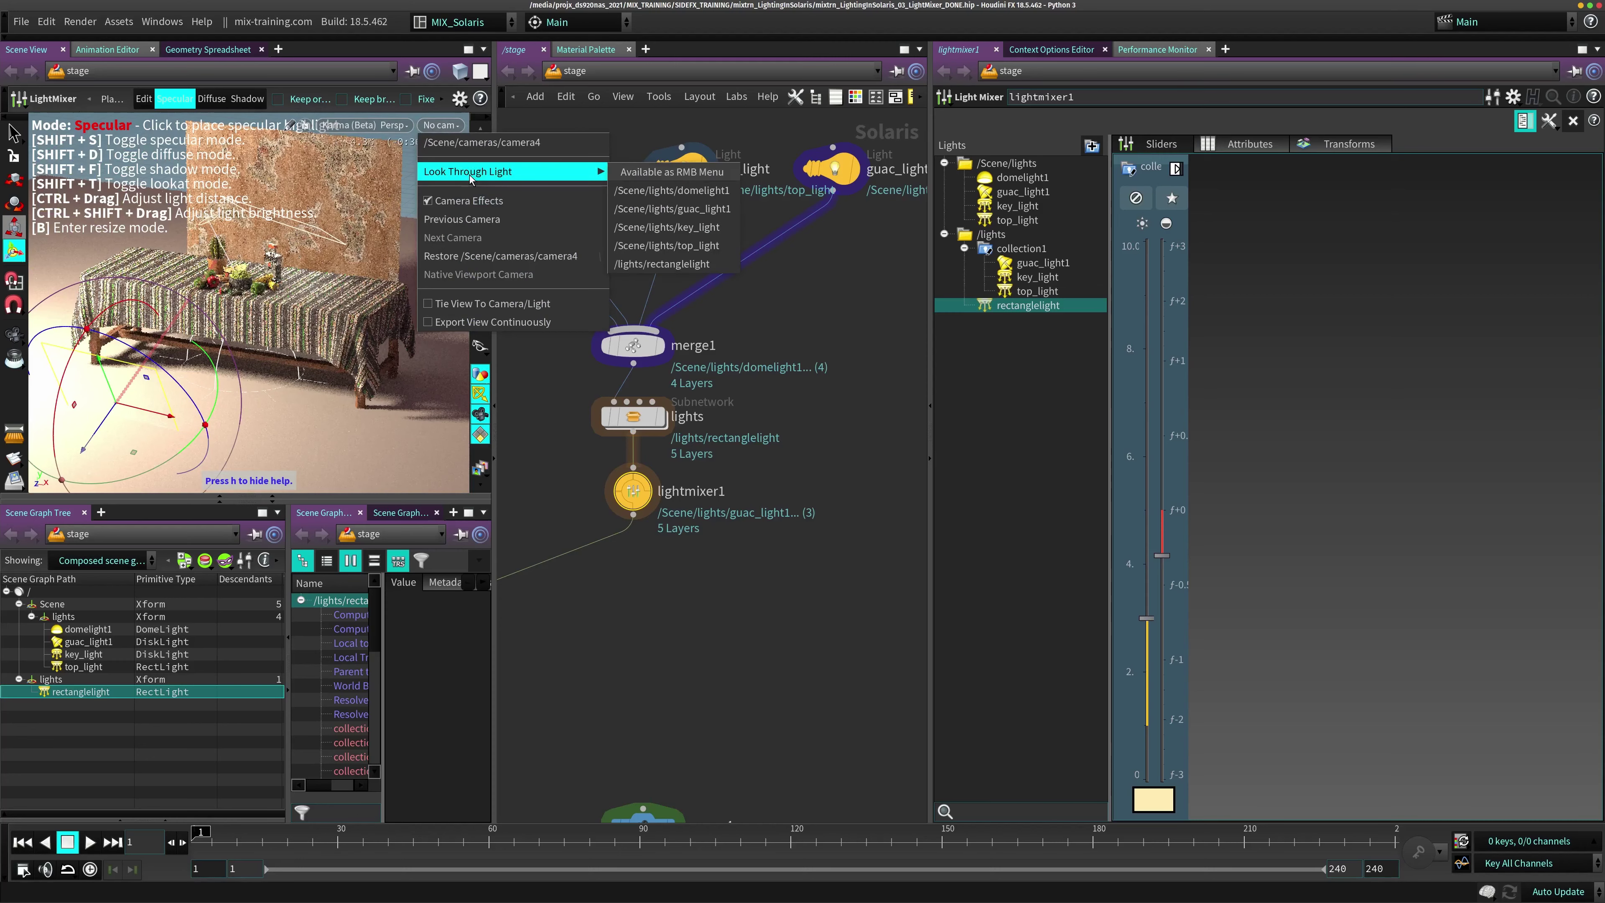
pyautogui.click(544, 171)
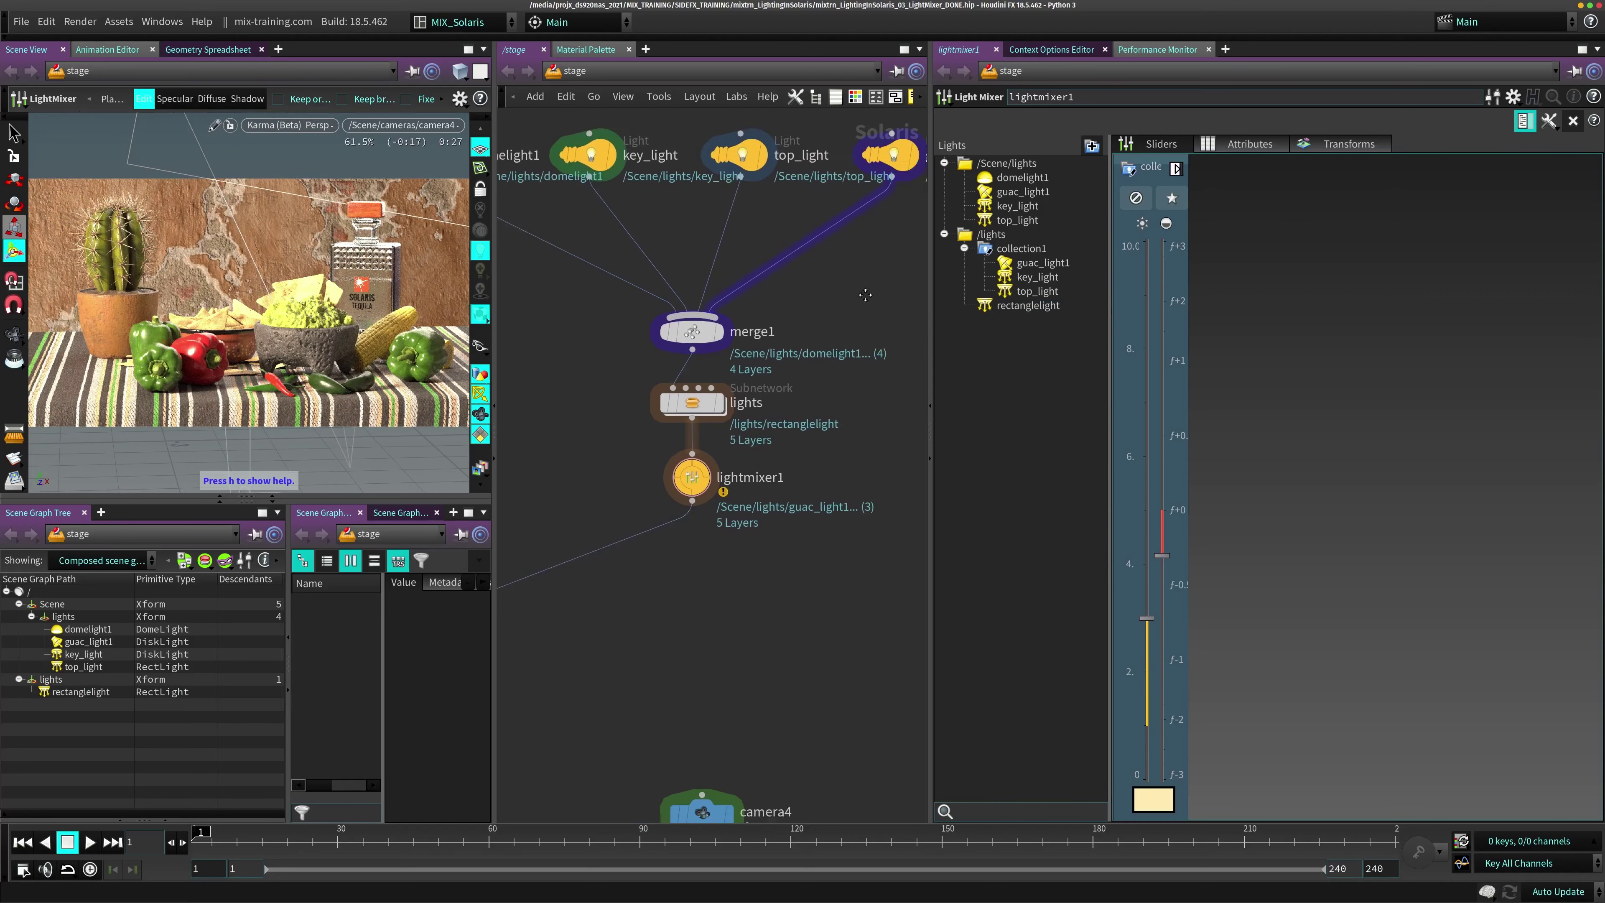
# Filter the Lights list by "gua" and clear the filter
pyautogui.click(1019, 809)
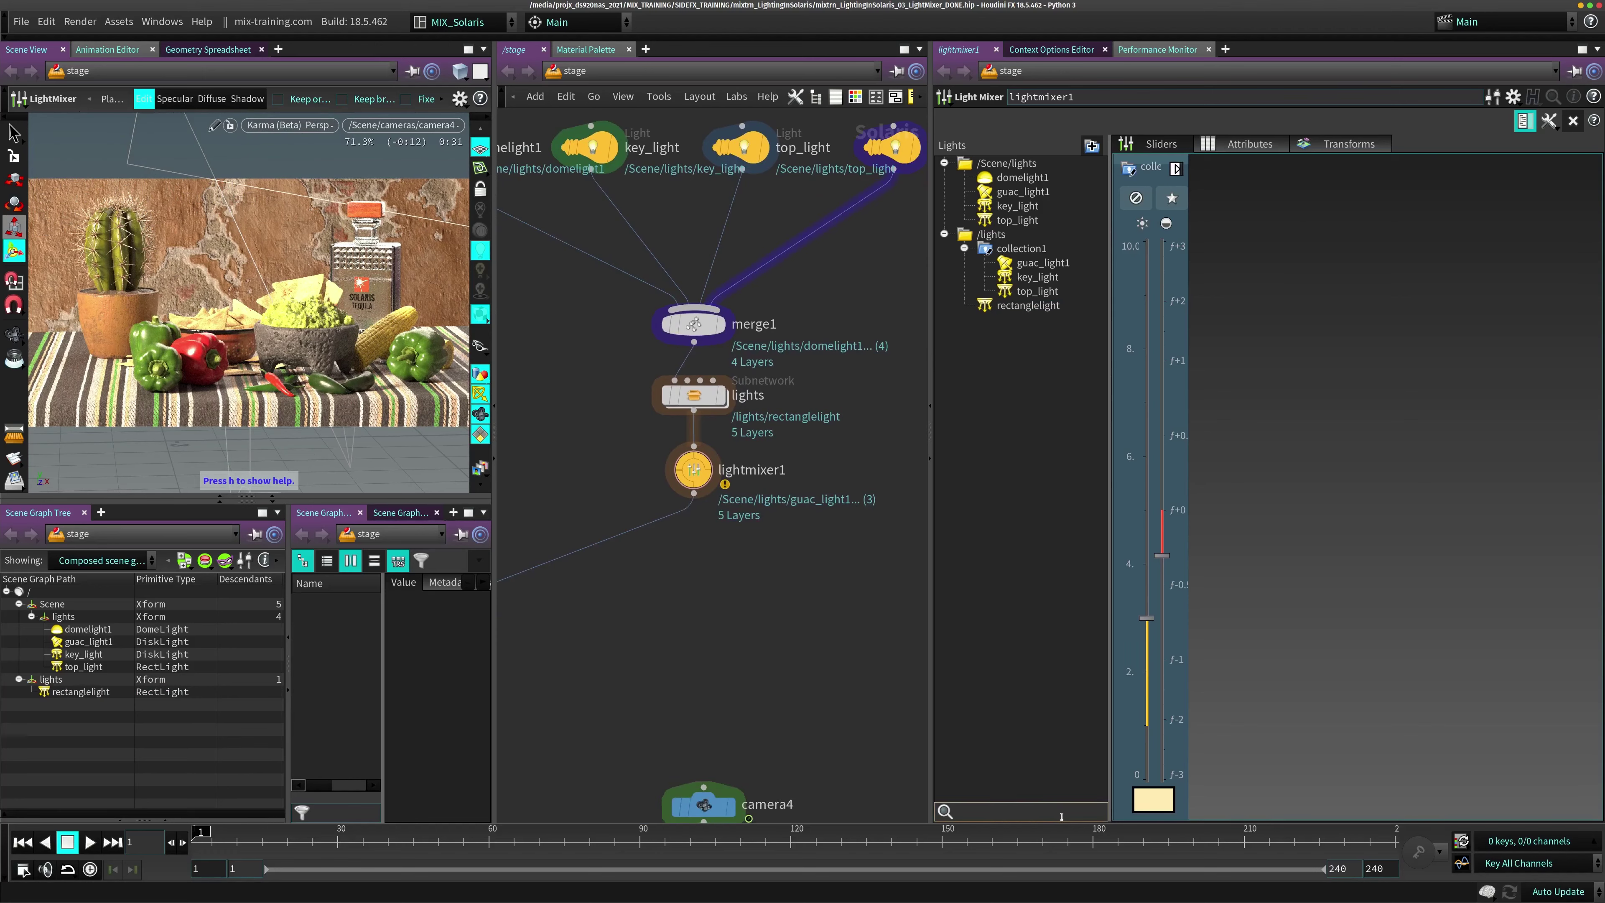
pyautogui.write('gua')
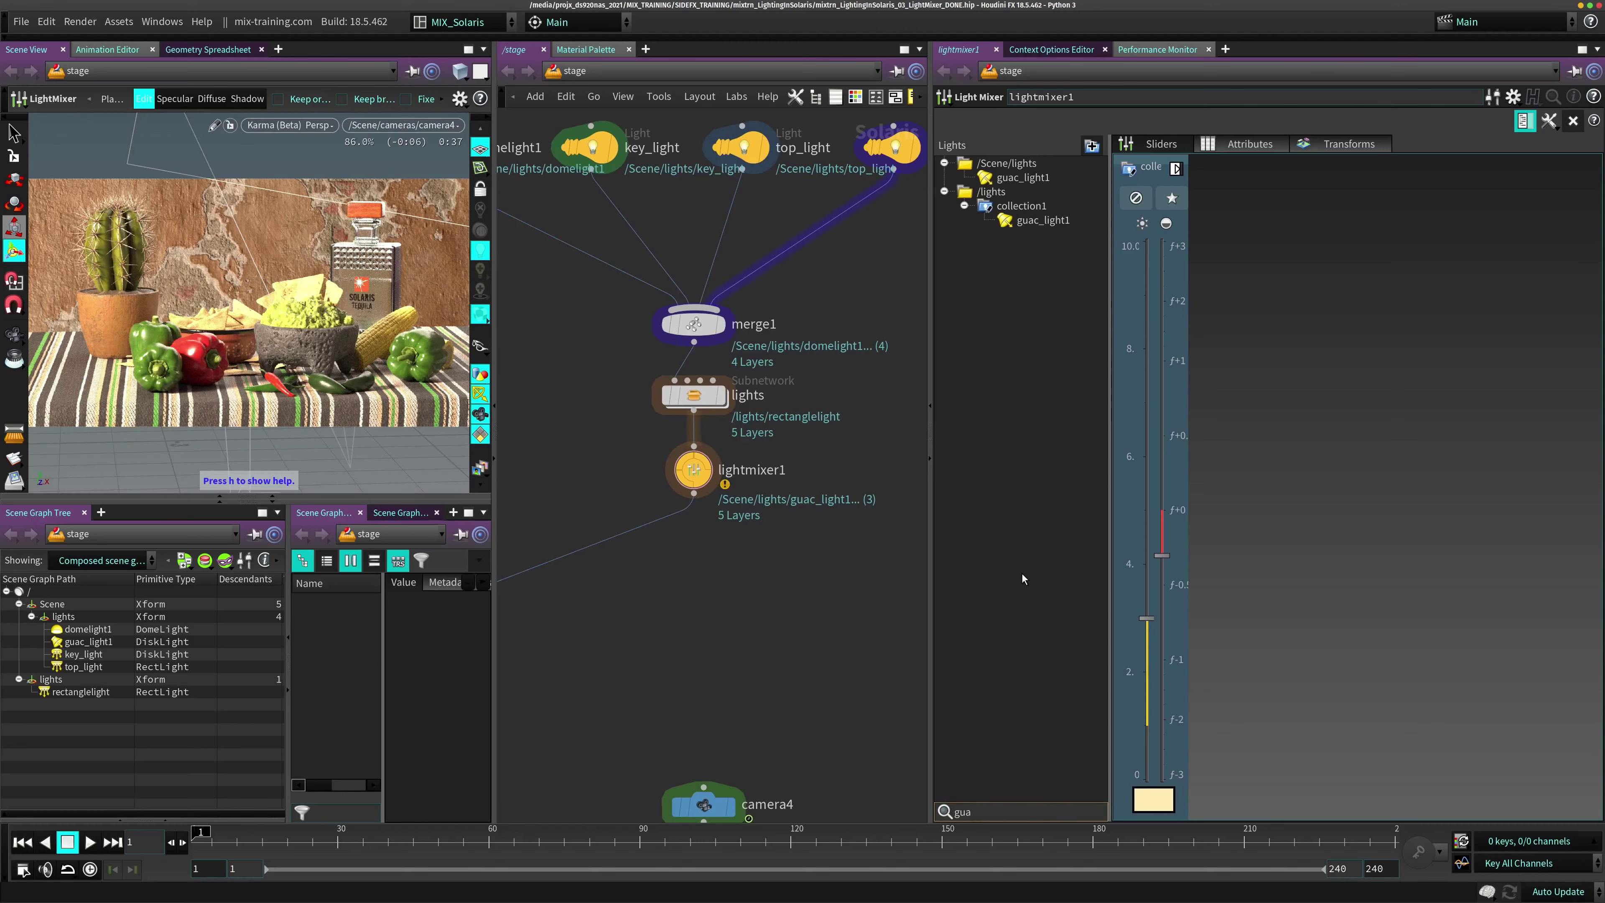
pyautogui.press('BackSpace')
pyautogui.press('BackSpace')
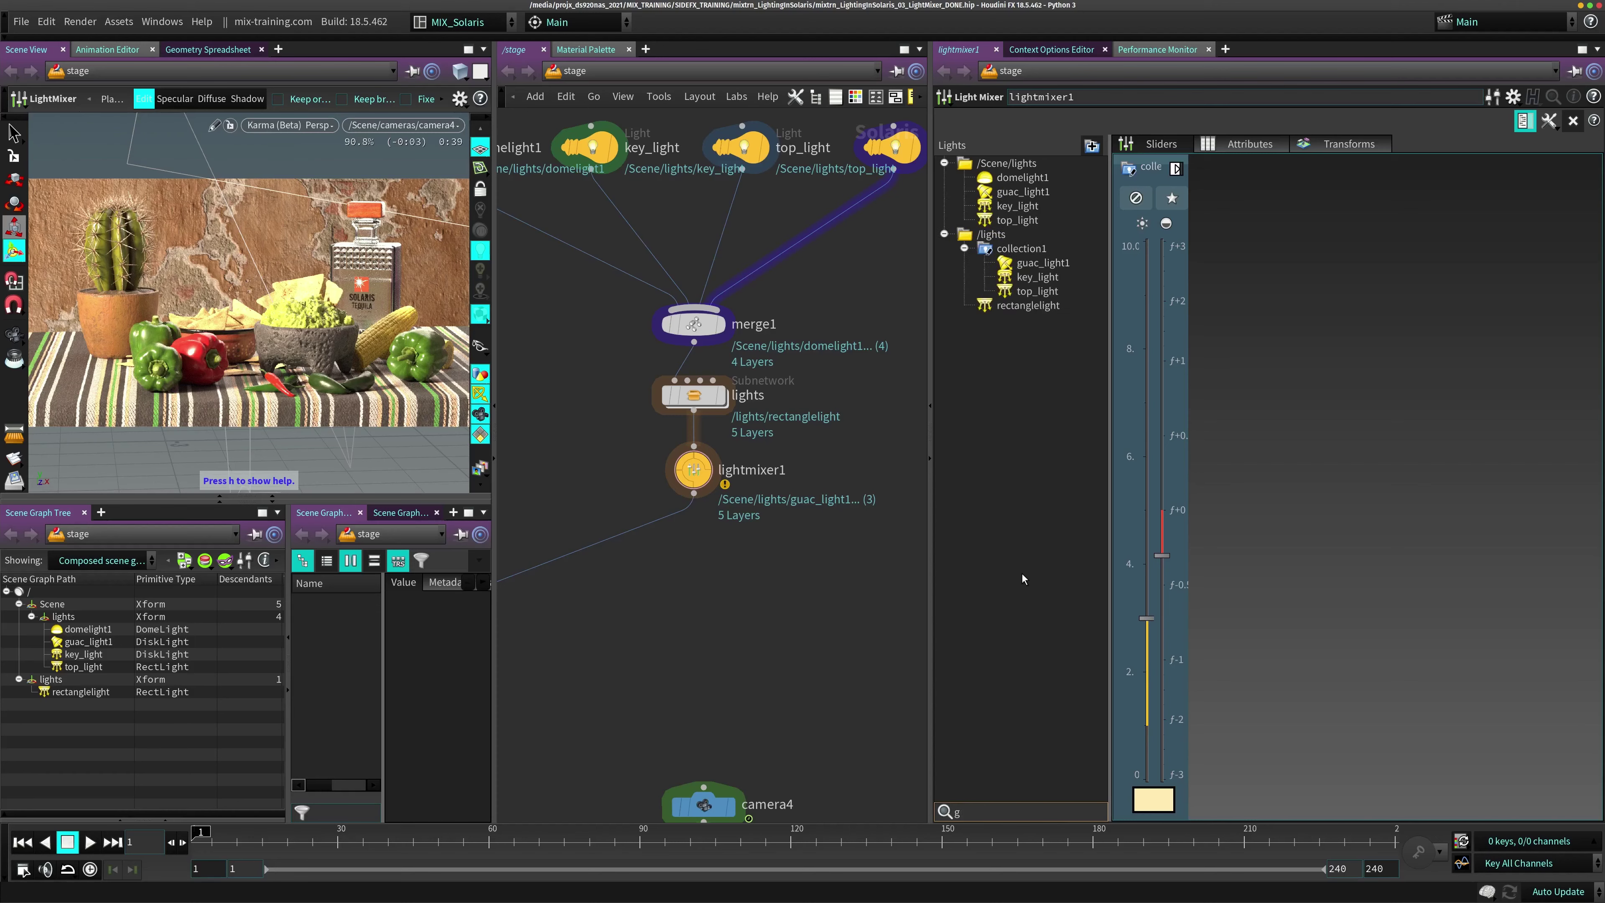
pyautogui.press('BackSpace')
# Filter the Lights list by "key" and expand the branches down to the key_light entries
pyautogui.write('kay')
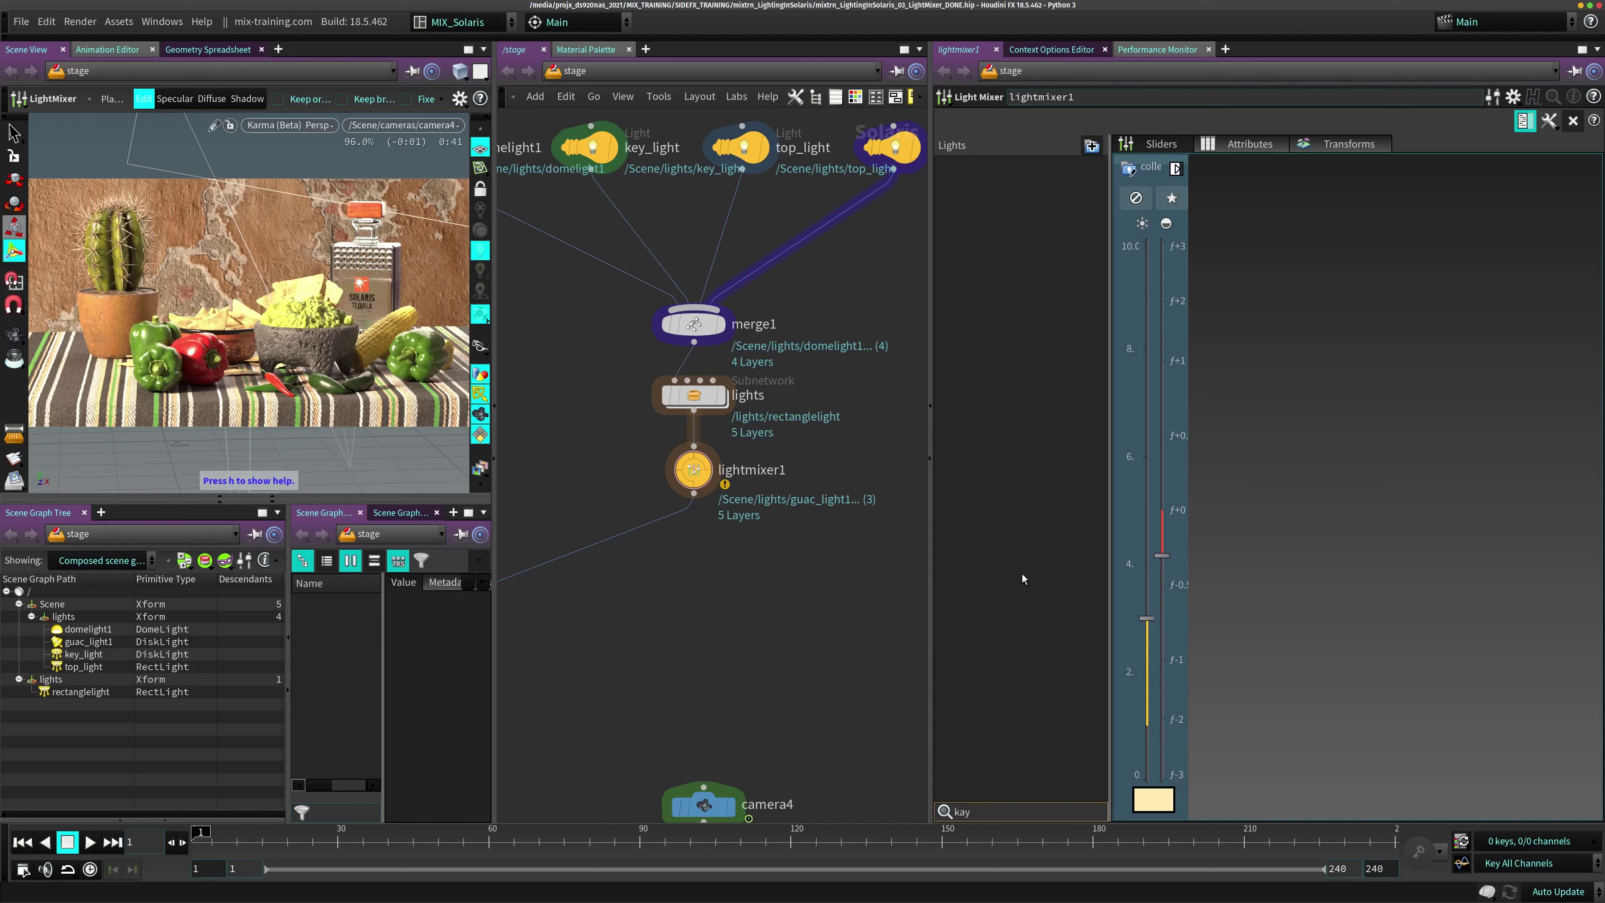
pyautogui.press('BackSpace')
pyautogui.press('BackSpace')
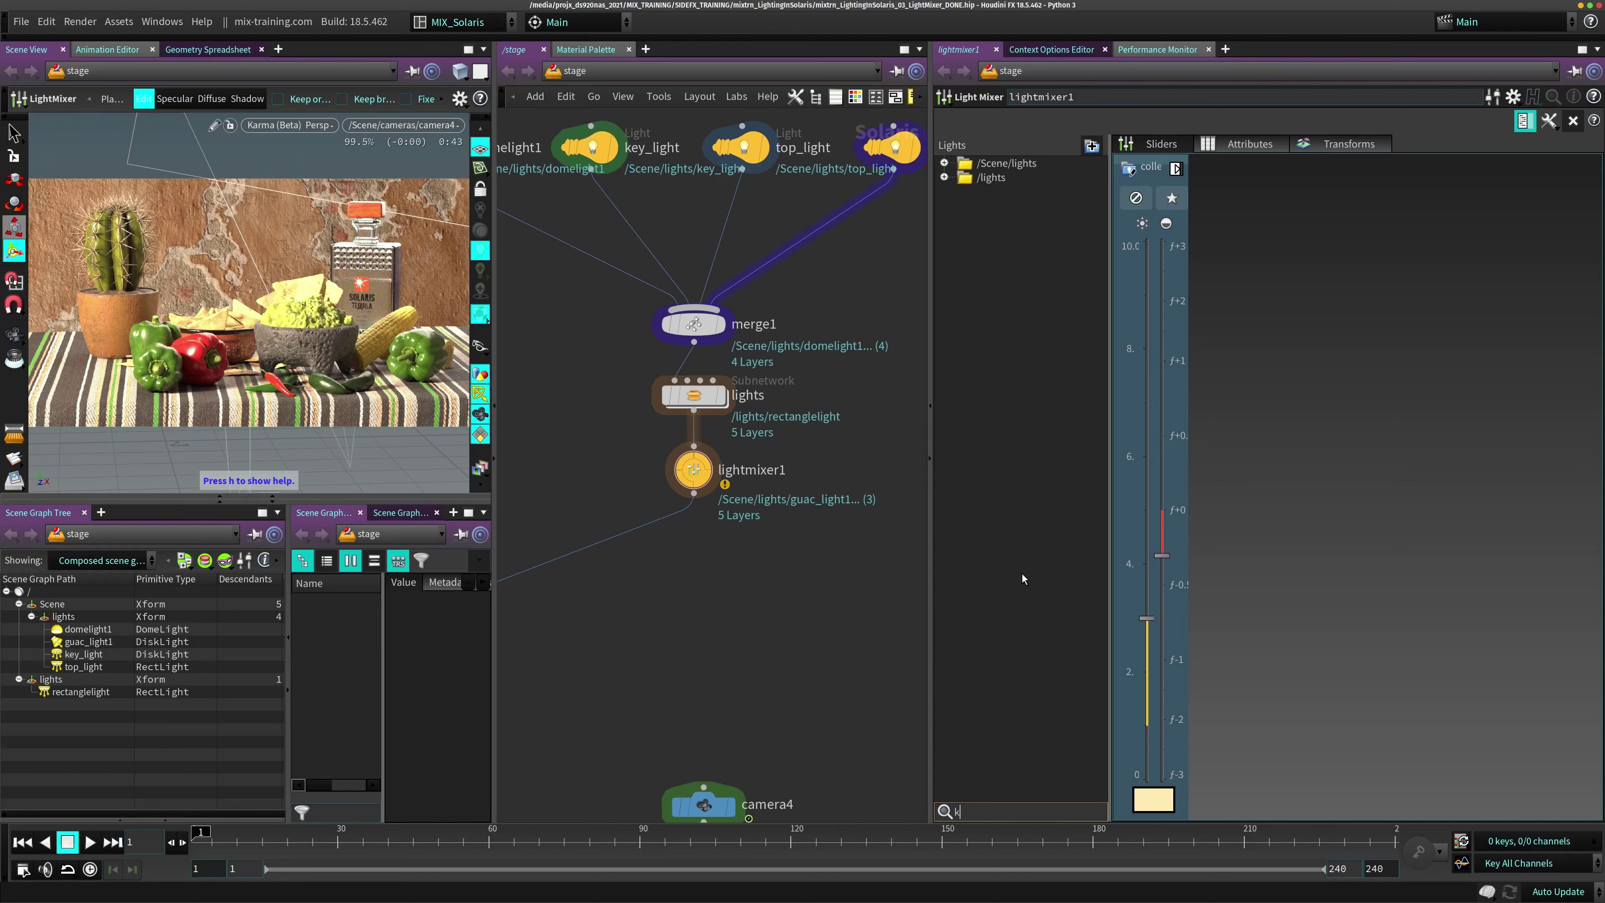
pyautogui.write('ey')
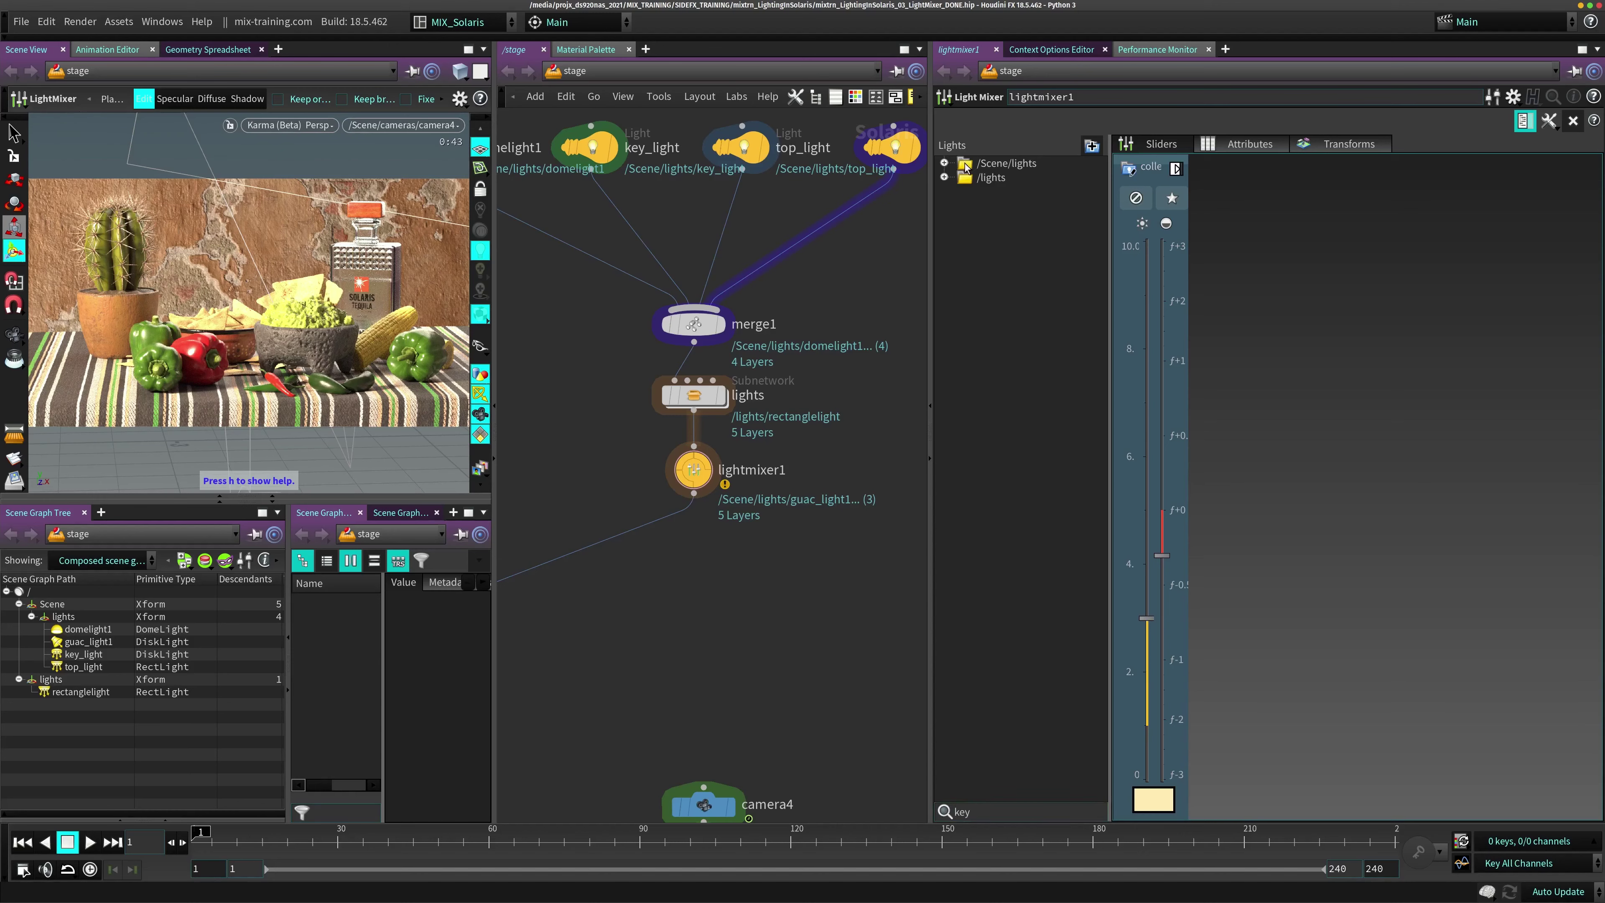
pyautogui.click(965, 206)
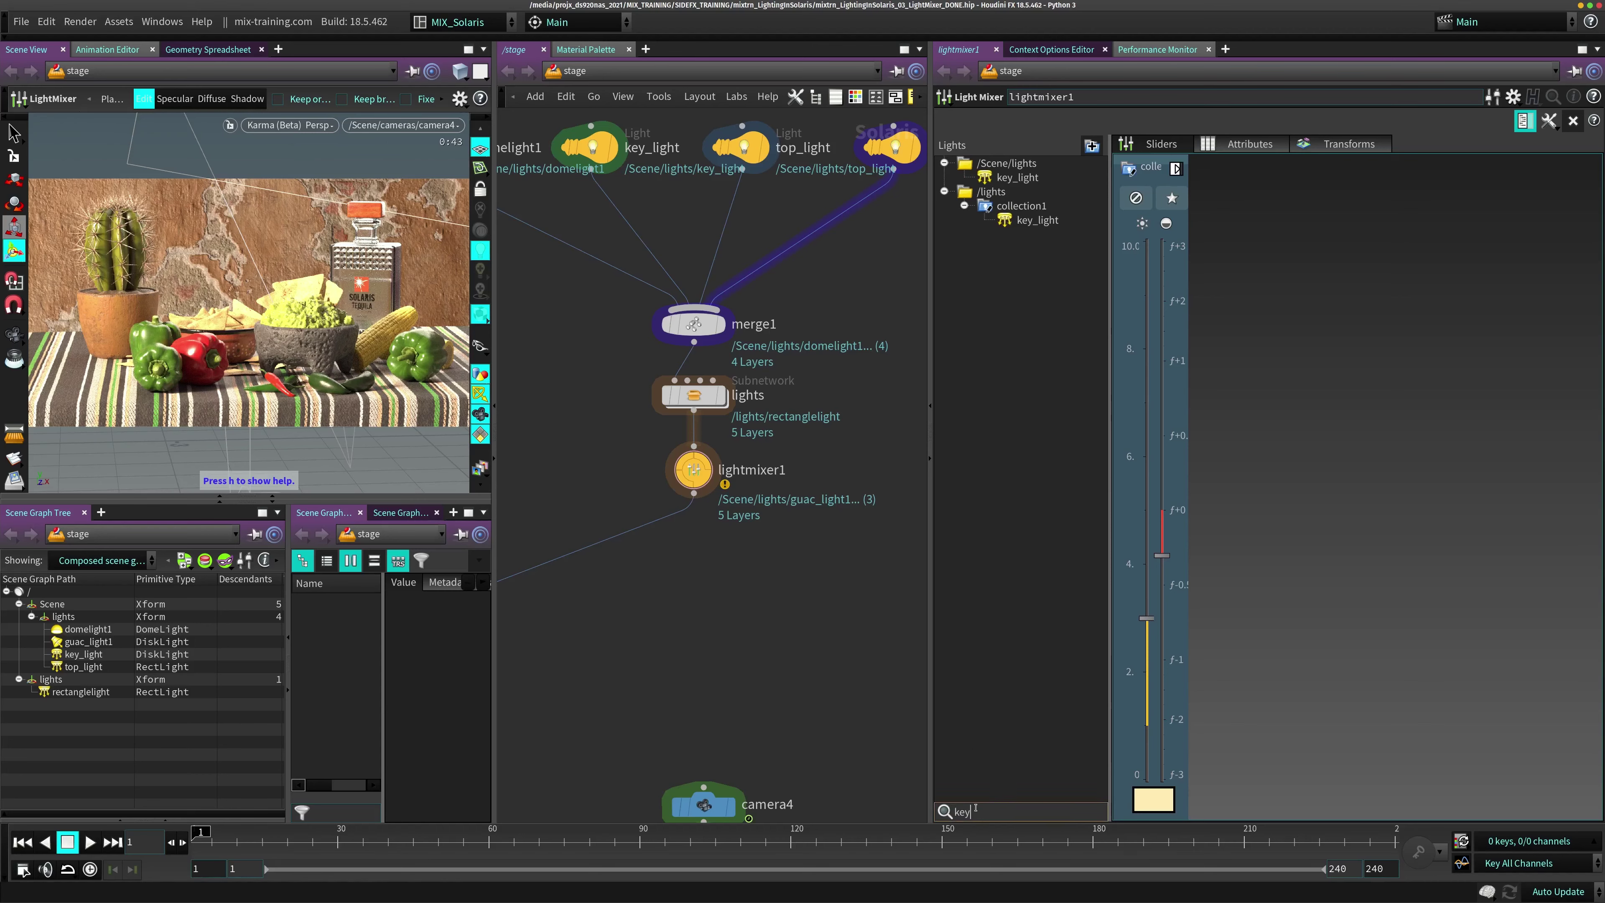
# Replace the Lights list filter with "colle" to find the collection
pyautogui.moveTo(972, 812); pyautogui.dragTo(954, 811)
pyautogui.write('colle')
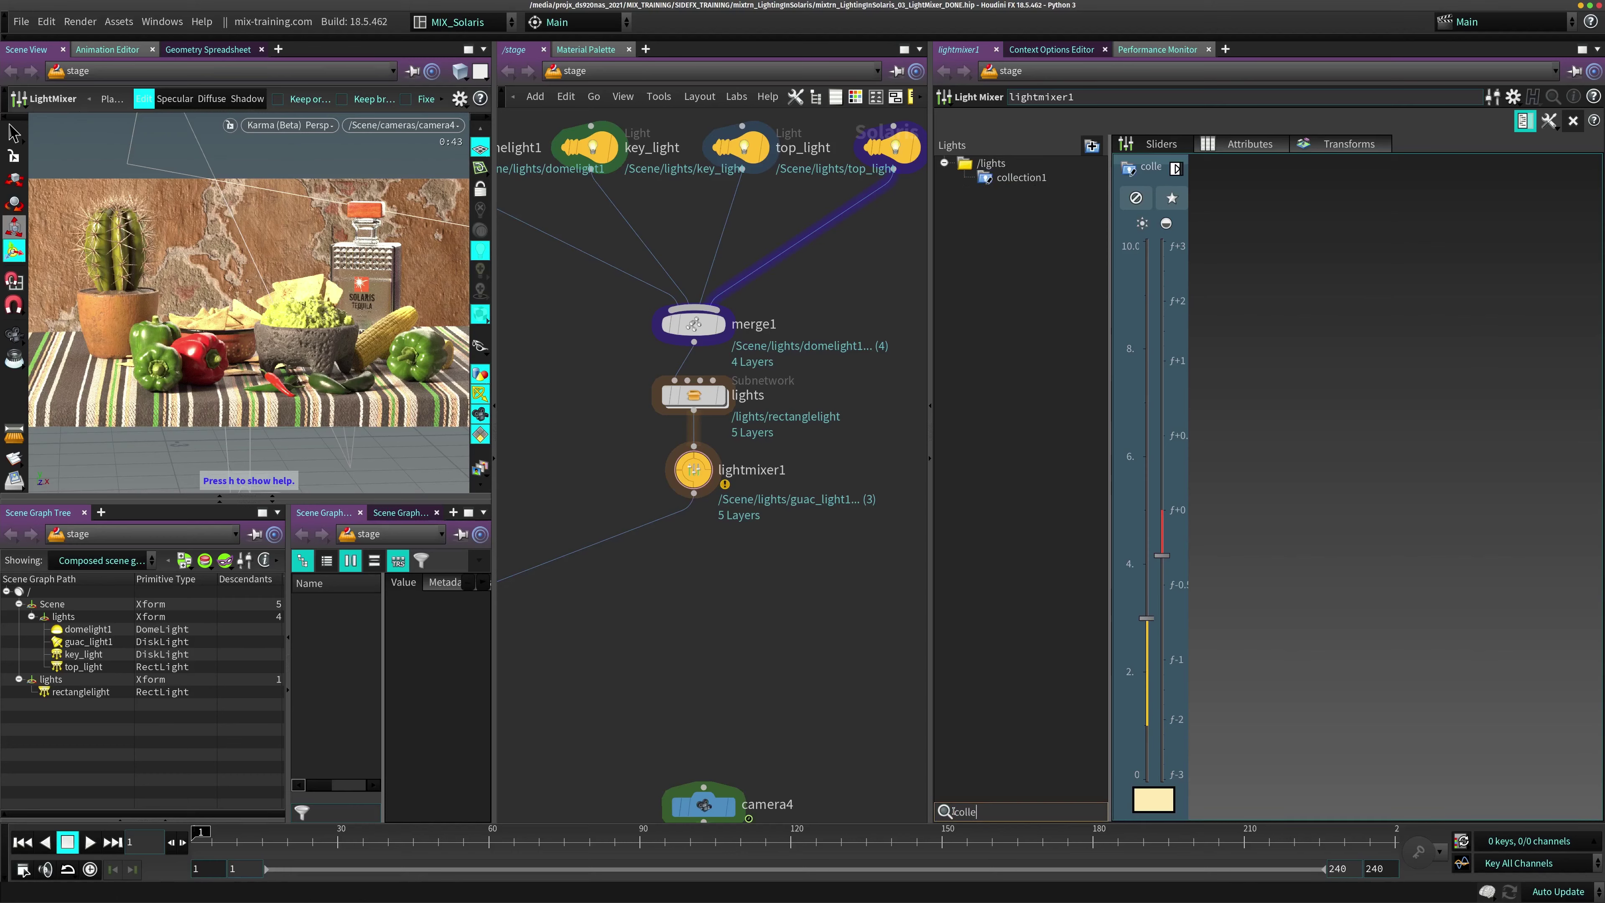
# Select collection1 in the filtered Lights list and clear the filter
pyautogui.click(1020, 178)
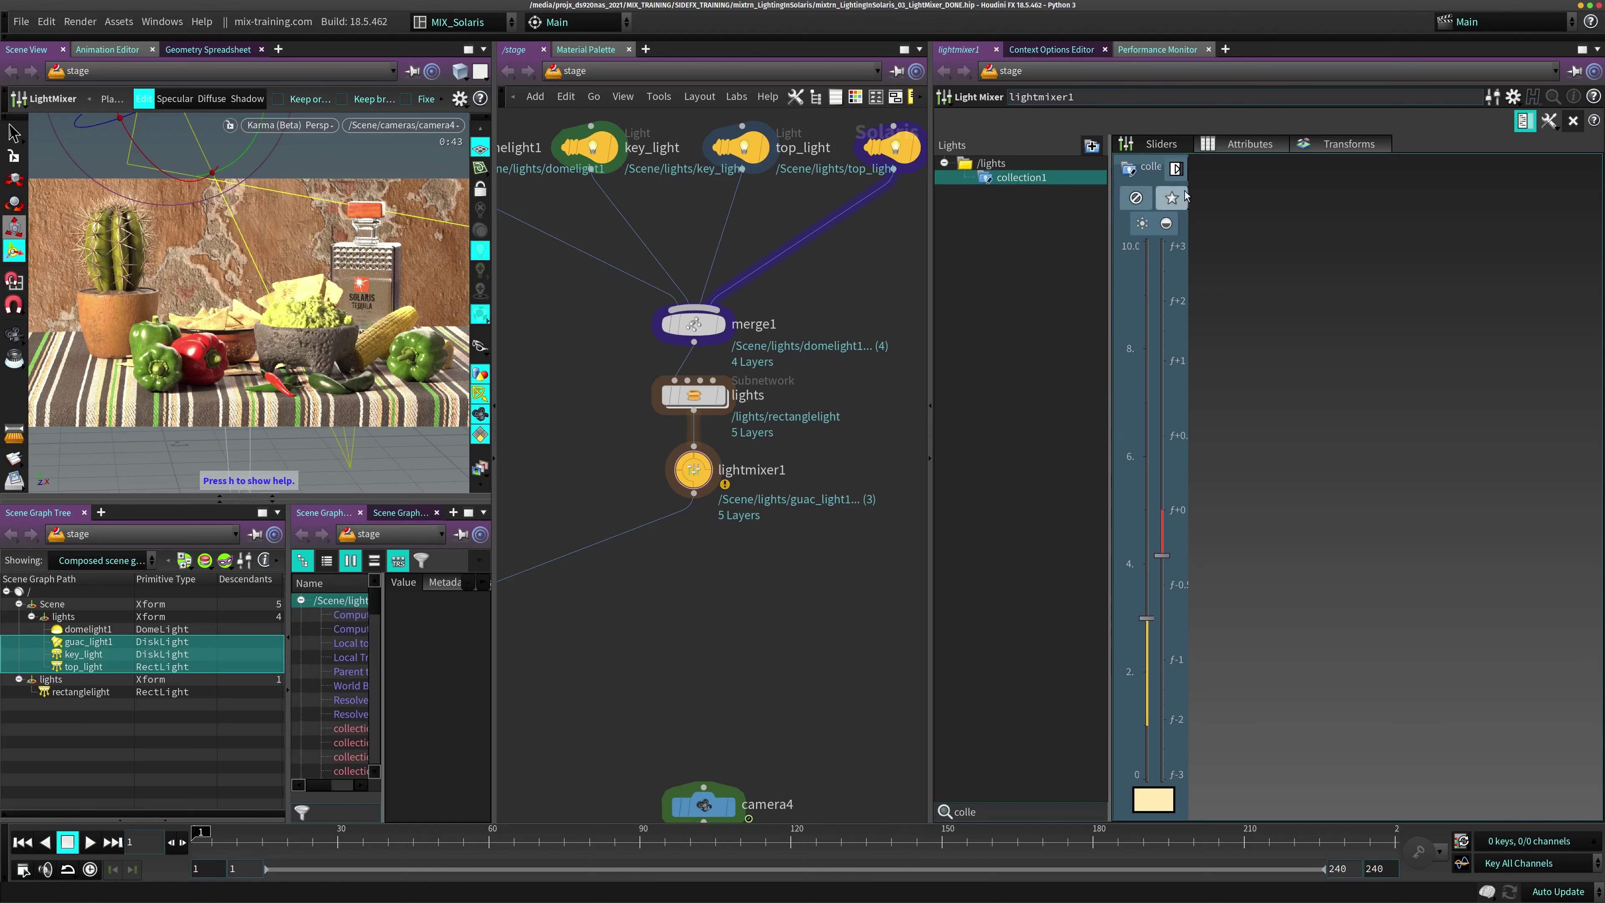
pyautogui.doubleClick(965, 811)
pyautogui.press('BackSpace')
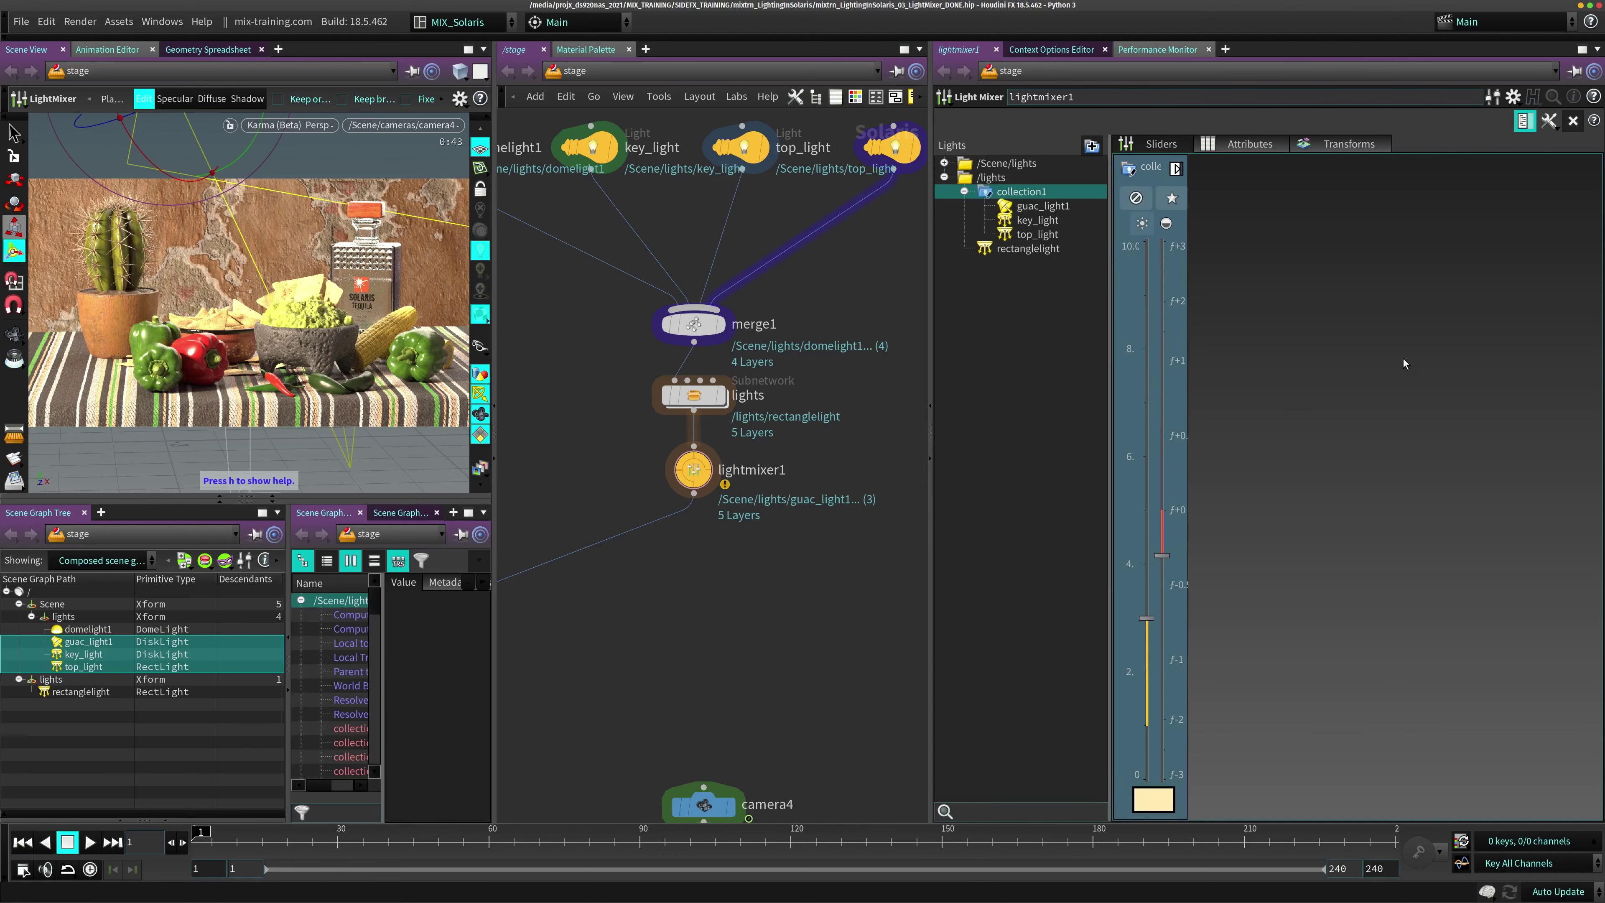
# Expand /Scene/lights and add guac_light1 and top_light to the slider mixer beside the collection
pyautogui.click(944, 163)
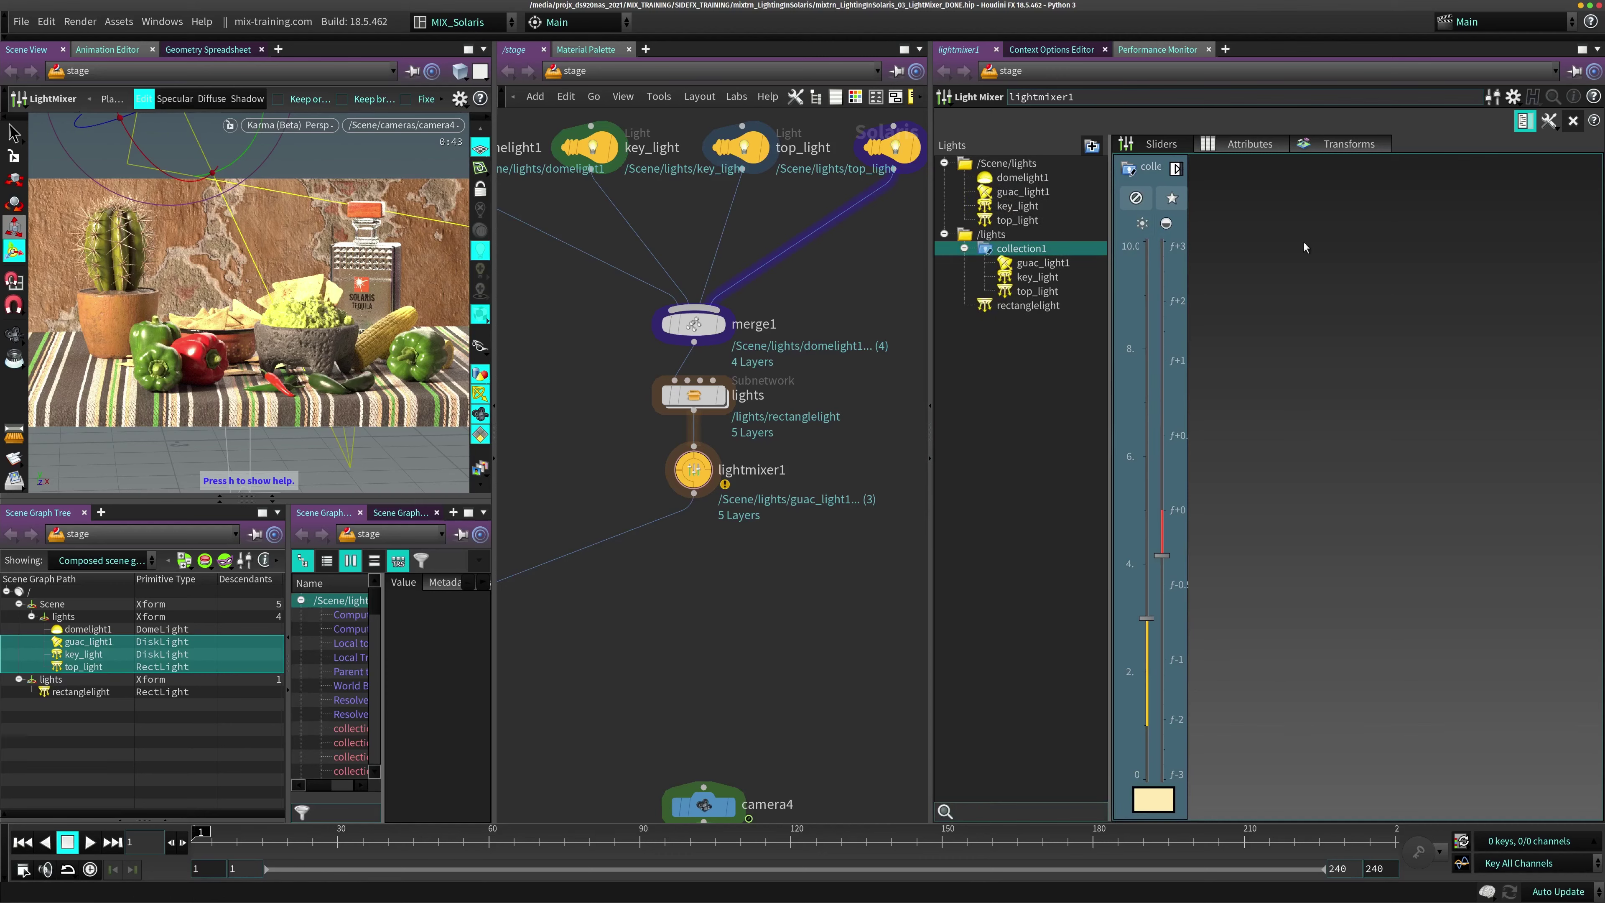
pyautogui.moveTo(1022, 191); pyautogui.dragTo(1151, 192)
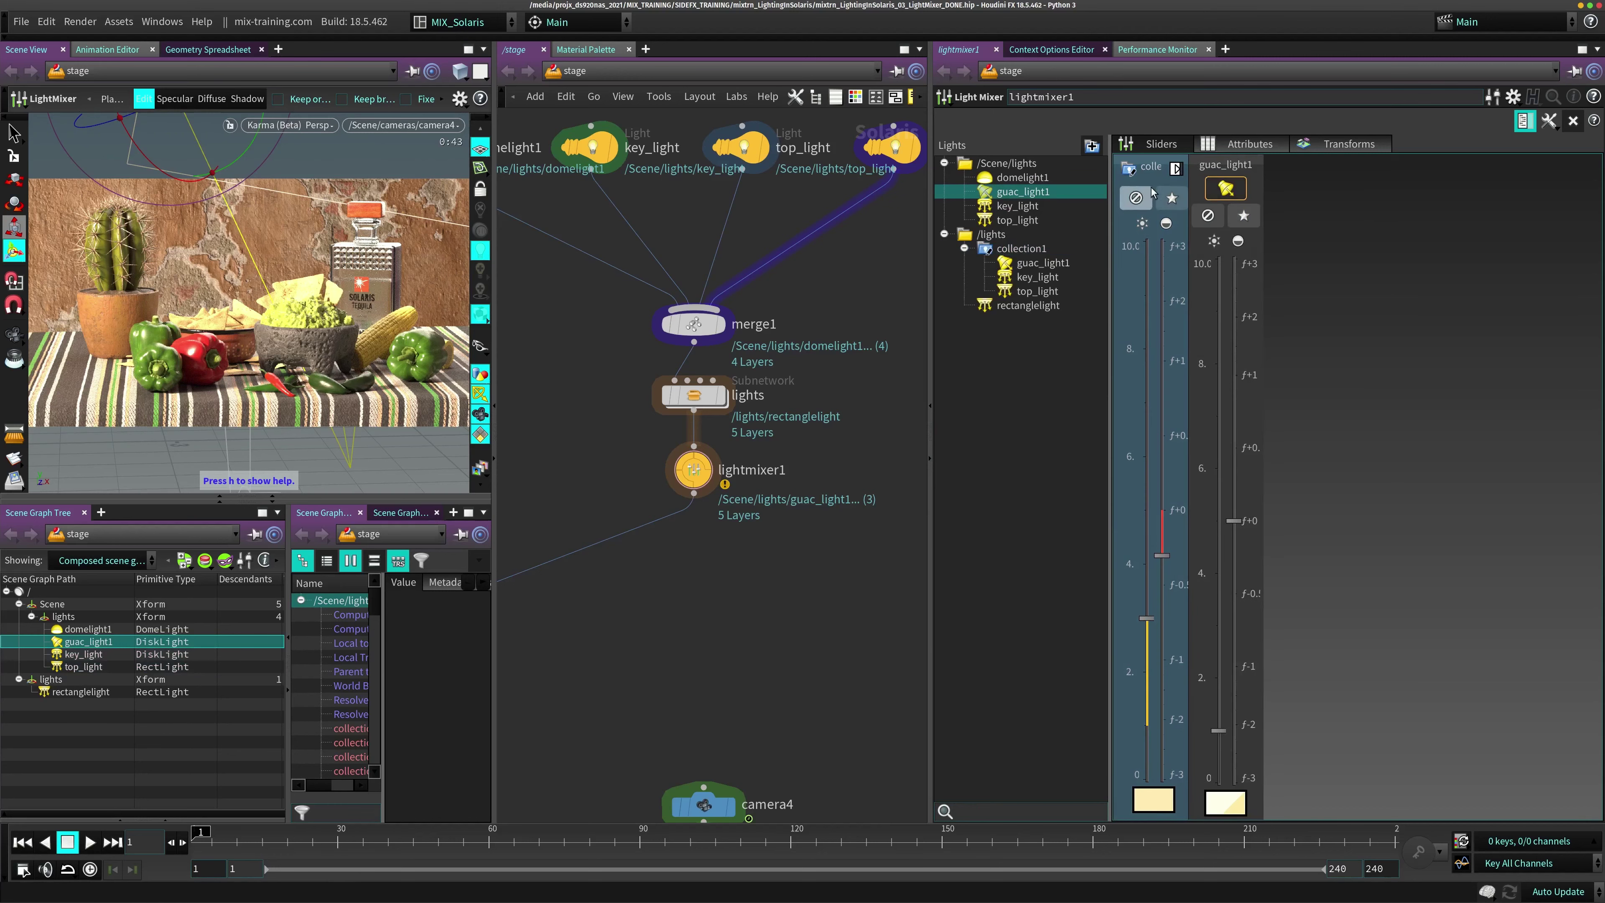
pyautogui.moveTo(1018, 219); pyautogui.dragTo(1169, 215)
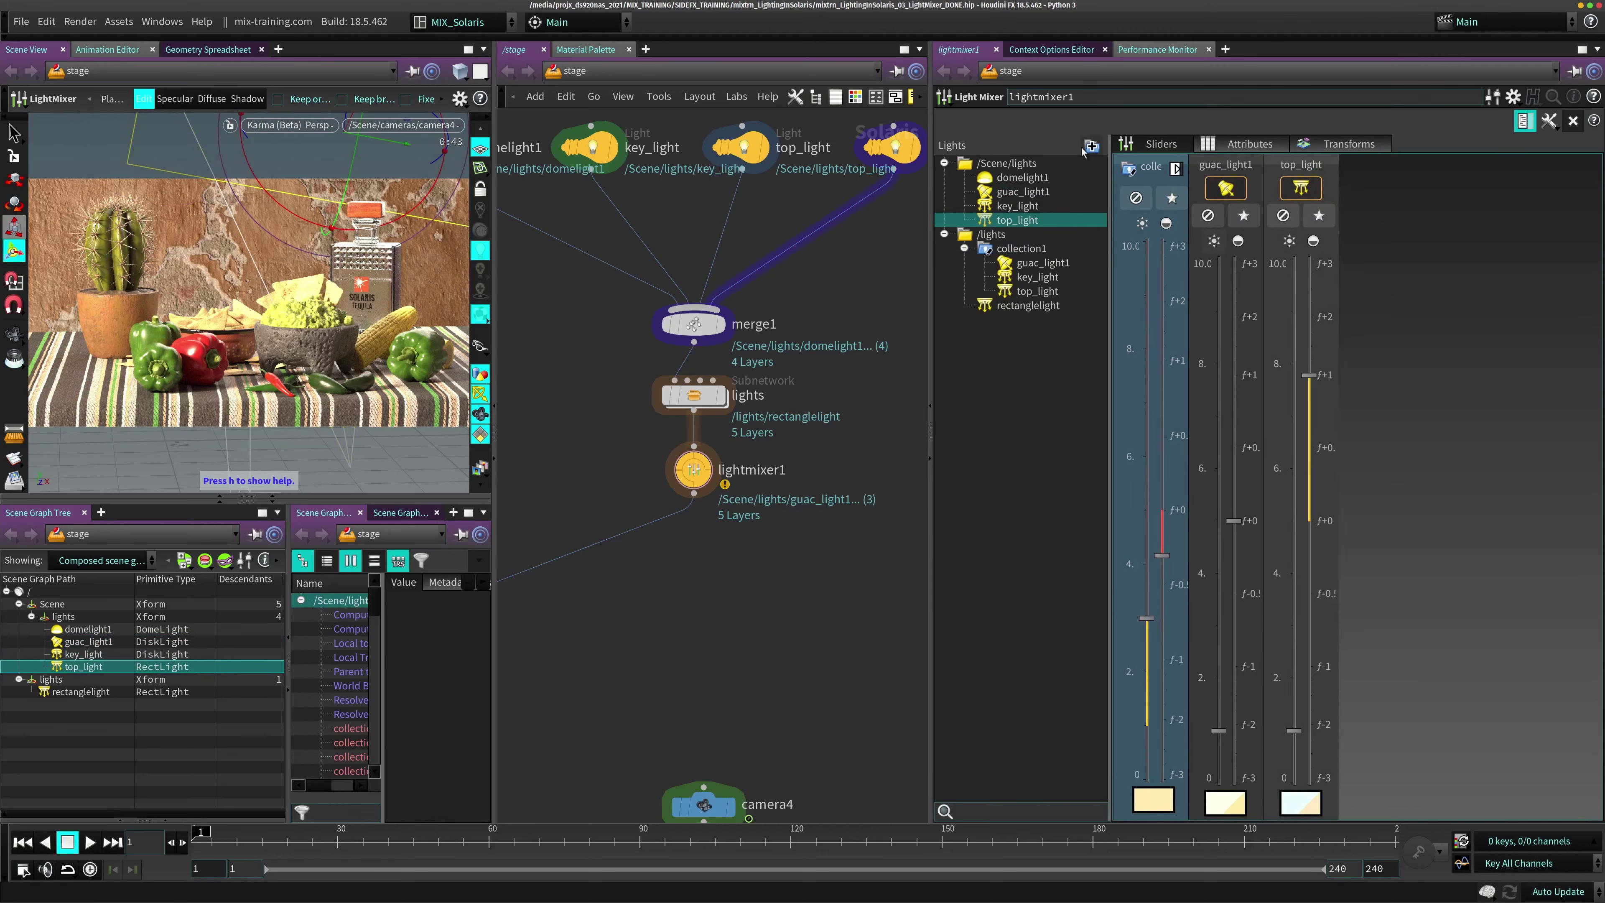
# Create a second light collection from domelight1, guac_light1, key_light and top_light
pyautogui.keyDown('shift'); pyautogui.click(1021, 177); pyautogui.keyUp('shift')
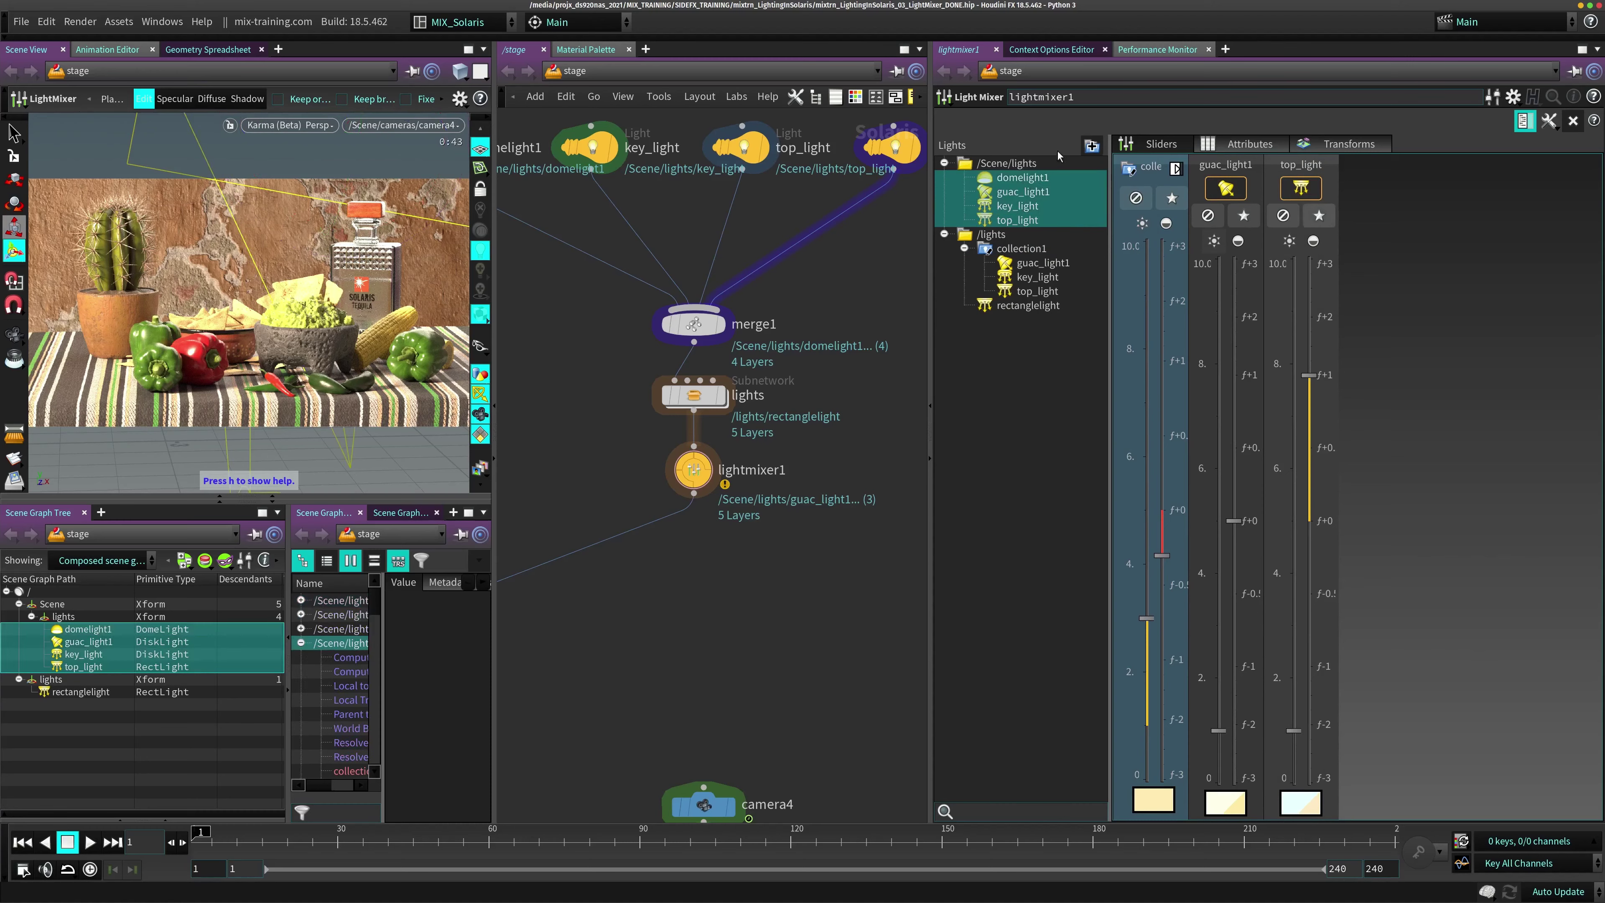
pyautogui.click(1091, 146)
pyautogui.click(772, 470)
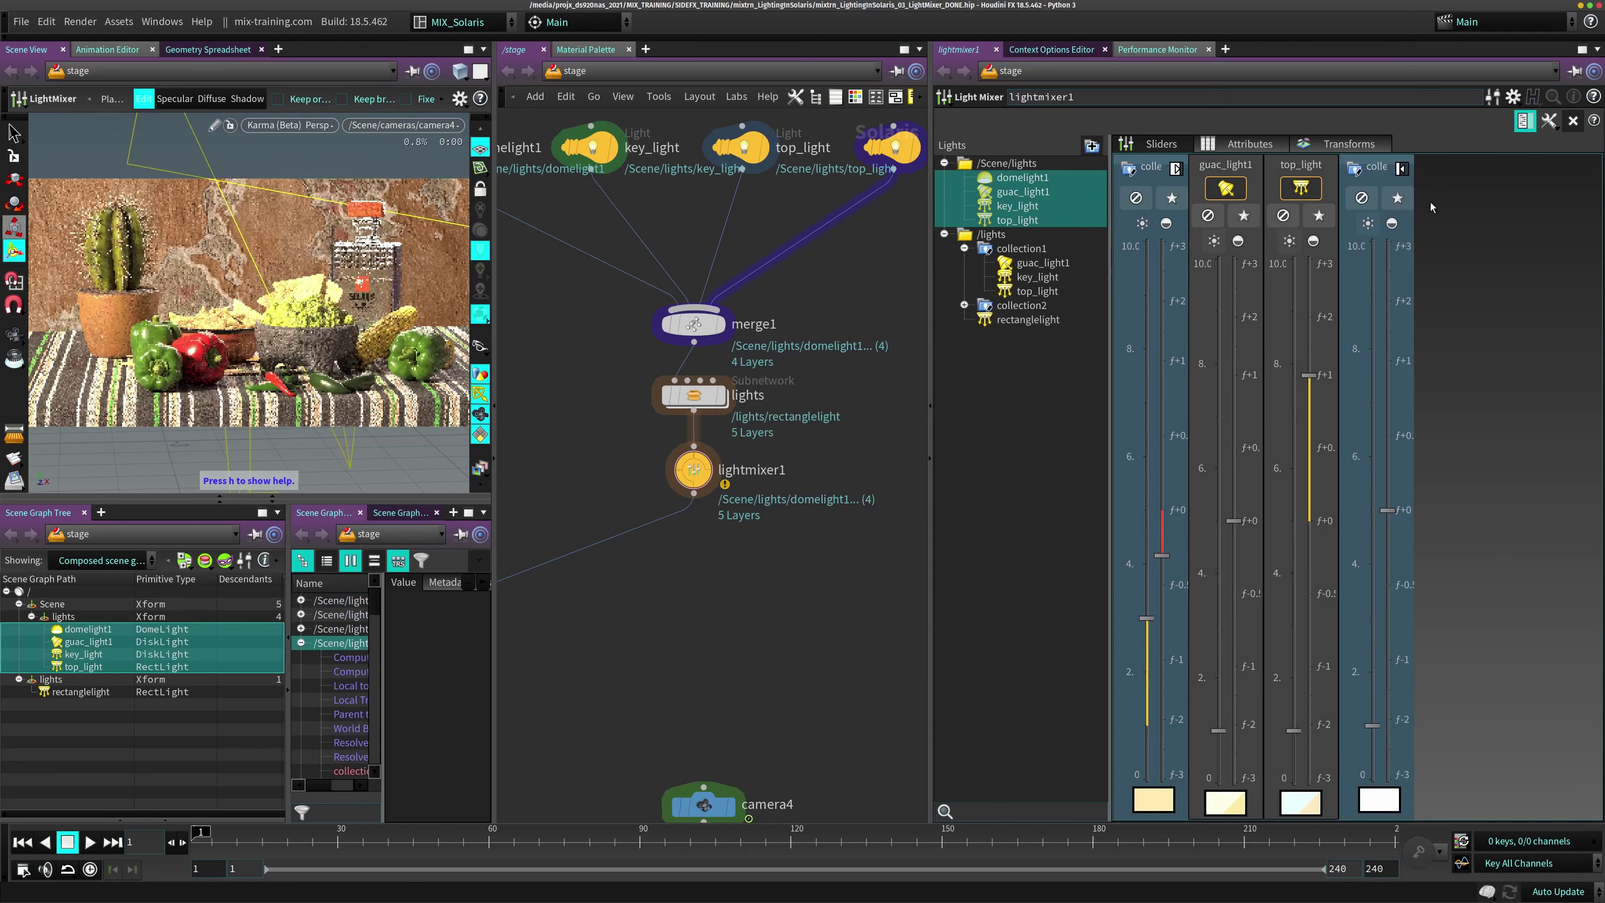
# Remove both collection strips from lightmixer1's sliders, keeping guac_light1 and top_light, and select top_light
pyautogui.click(1373, 171)
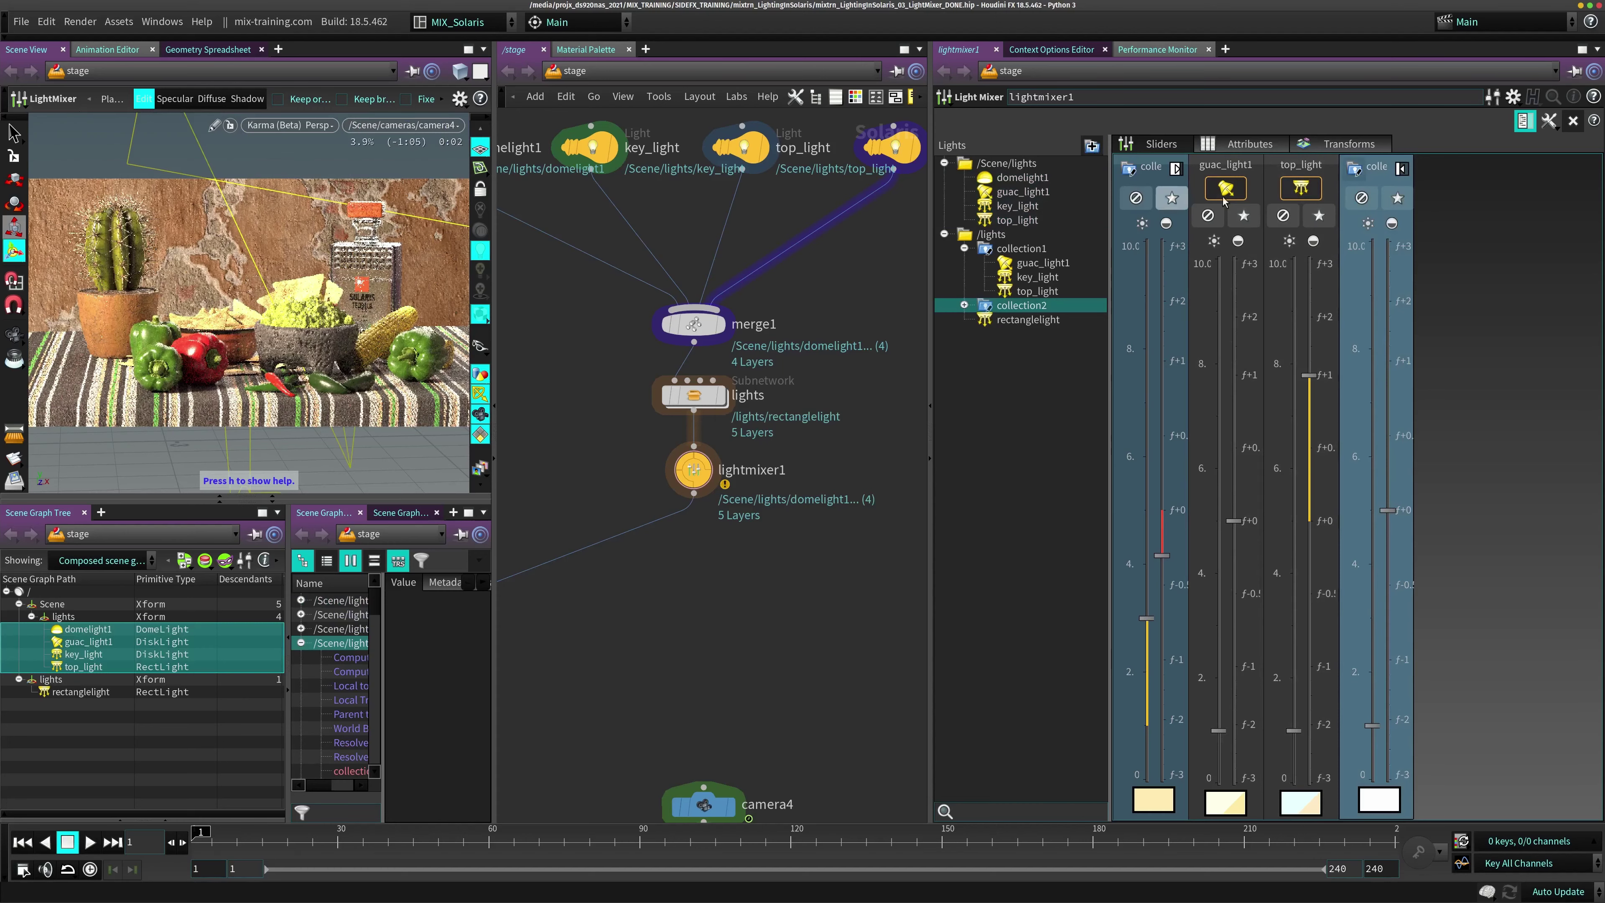
pyautogui.click(1154, 176)
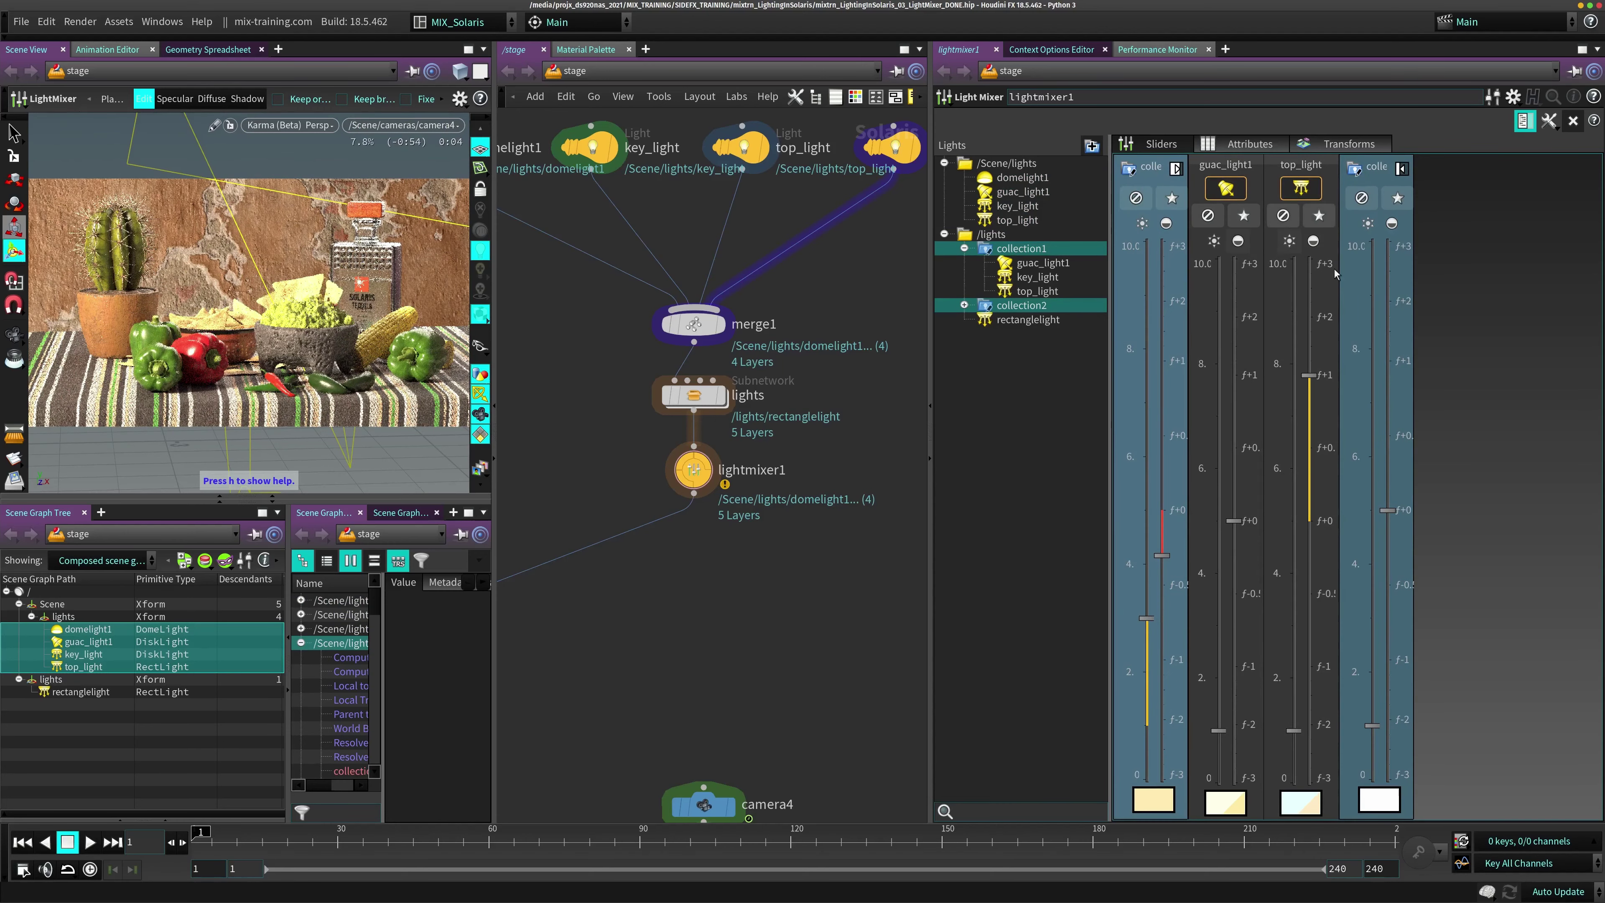
pyautogui.click(1573, 121)
pyautogui.click(1230, 176)
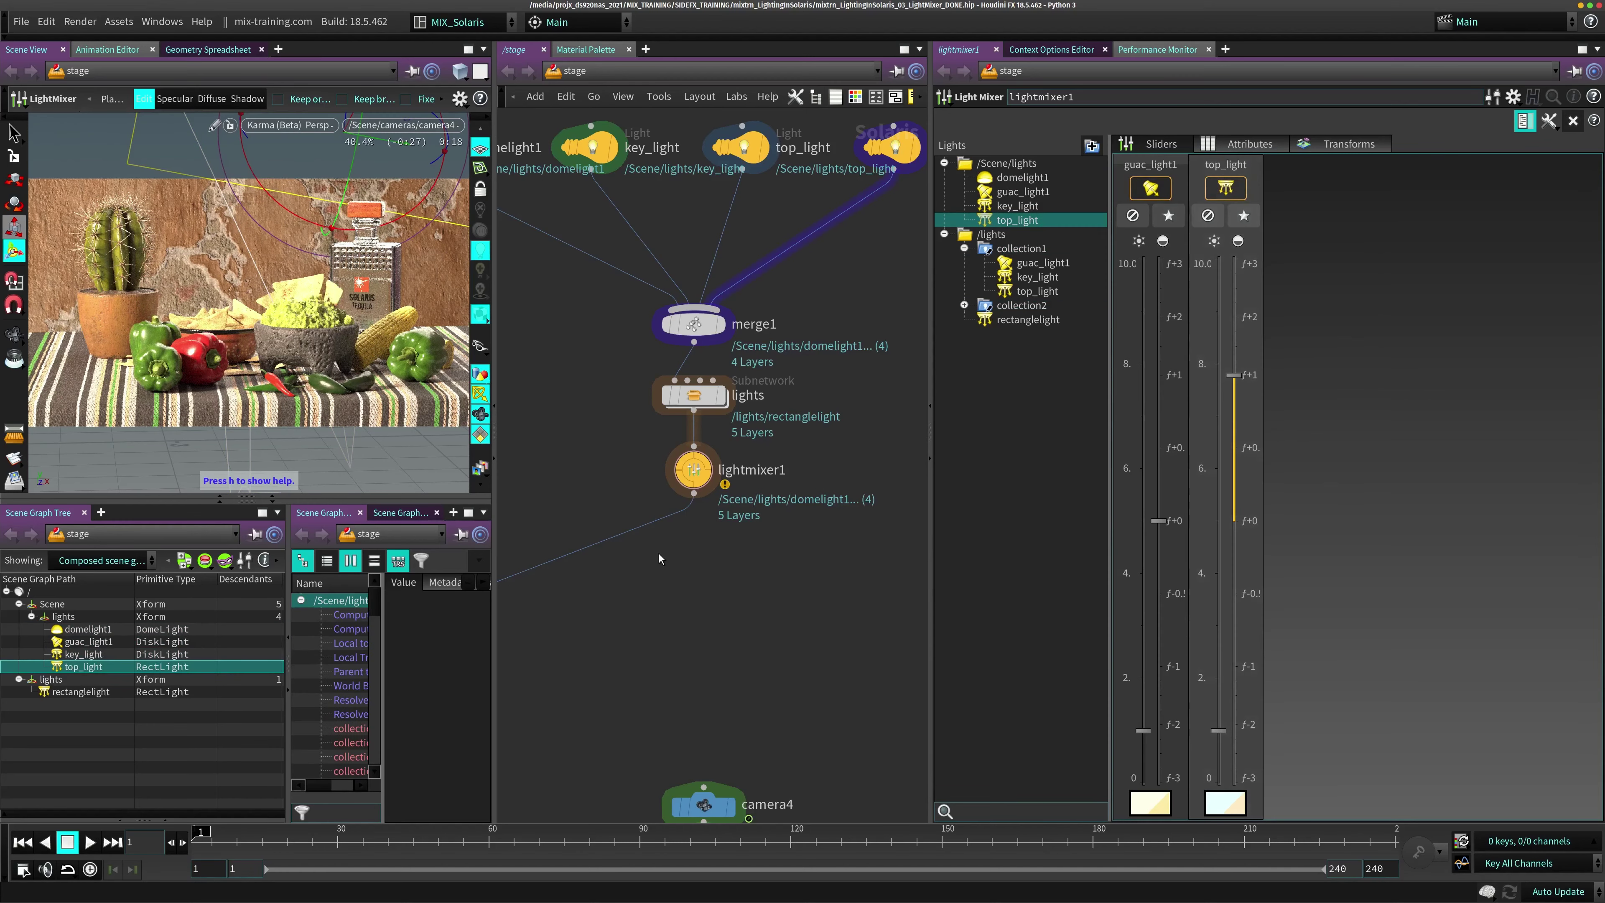
pyautogui.moveTo(671, 600); pyautogui.dragTo(669, 414, button='middle')
pyautogui.moveTo(707, 280)
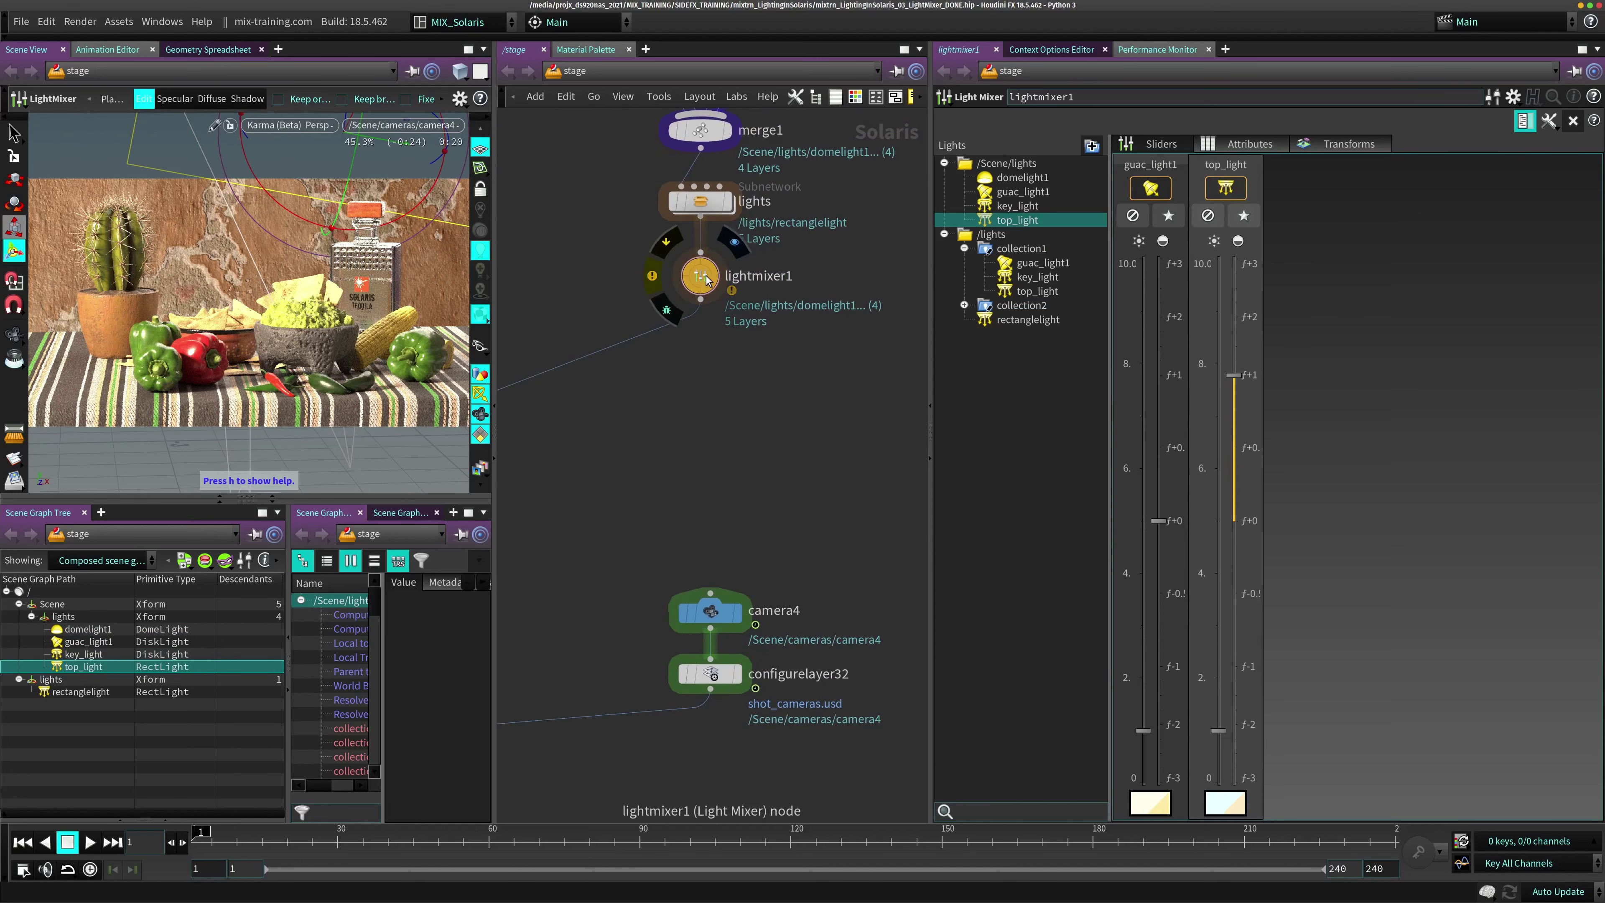
pyautogui.keyDown('alt'); pyautogui.moveTo(707, 279); pyautogui.dragTo(819, 347); pyautogui.keyUp('alt')
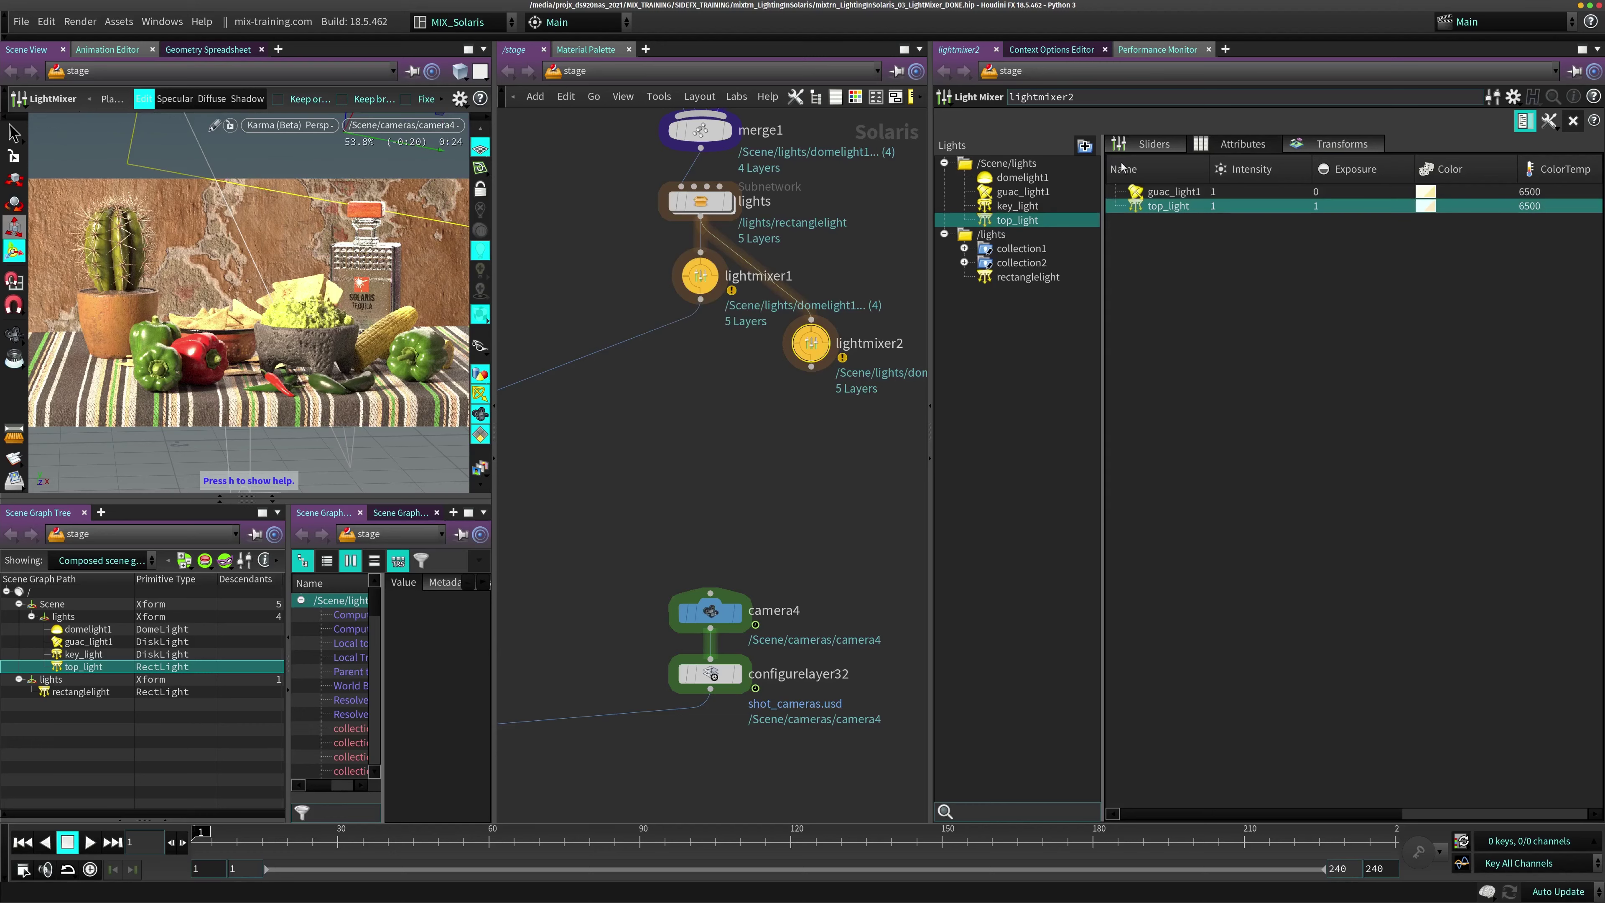
pyautogui.press('Delete')
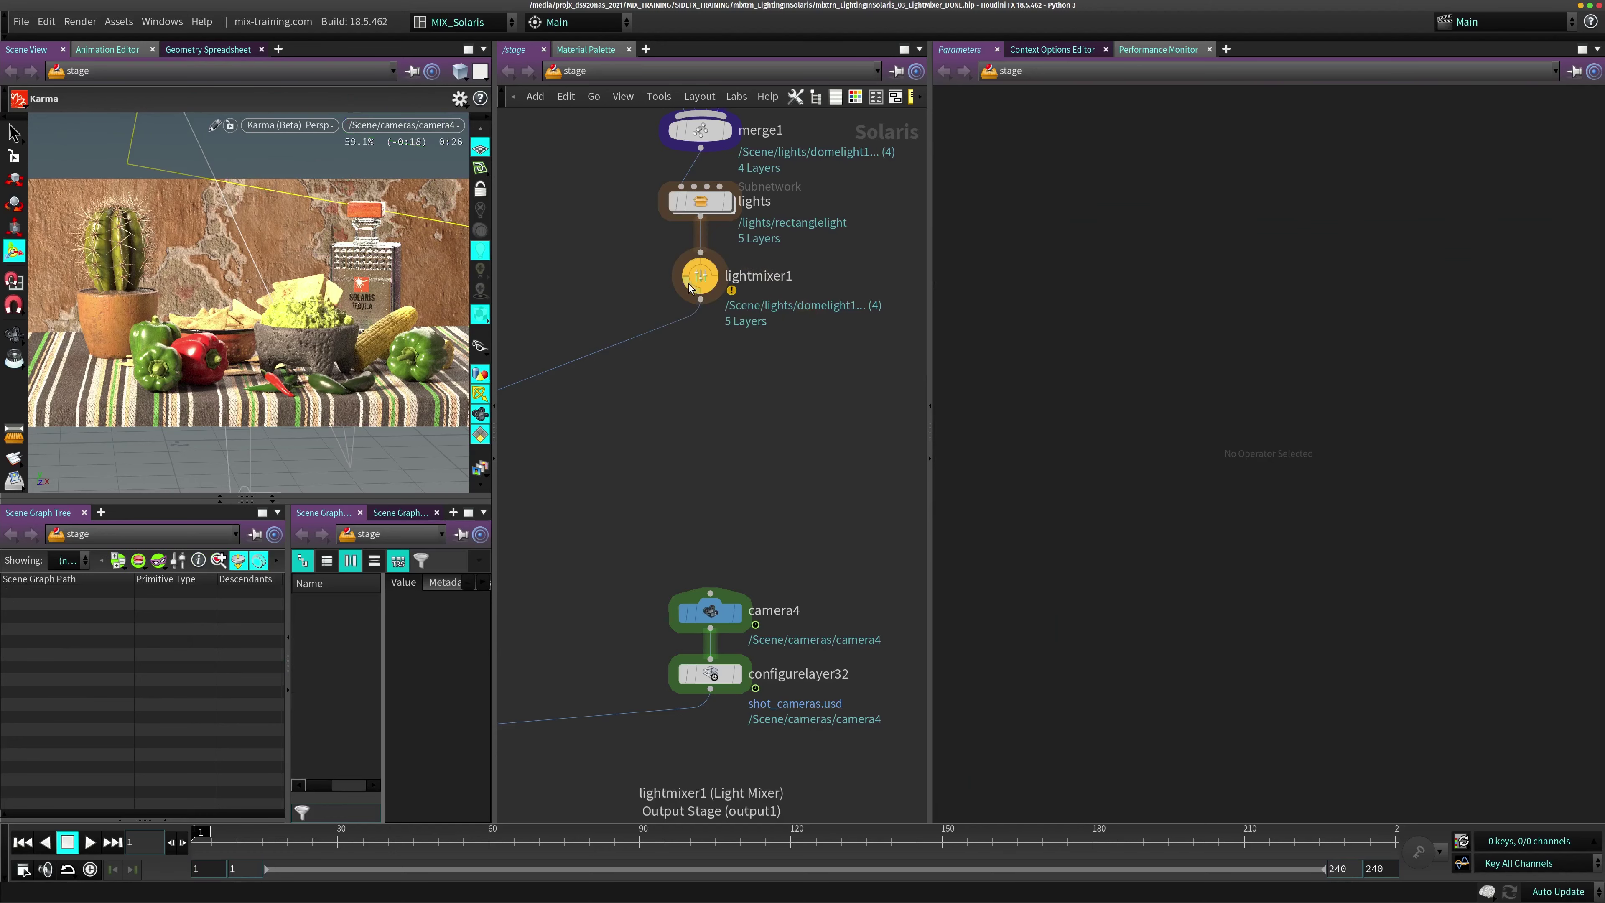
# Append a second Light Mixer node after lightmixer1 and add key_light and top_light to its attribute list
pyautogui.click(699, 277)
pyautogui.press('Tab')
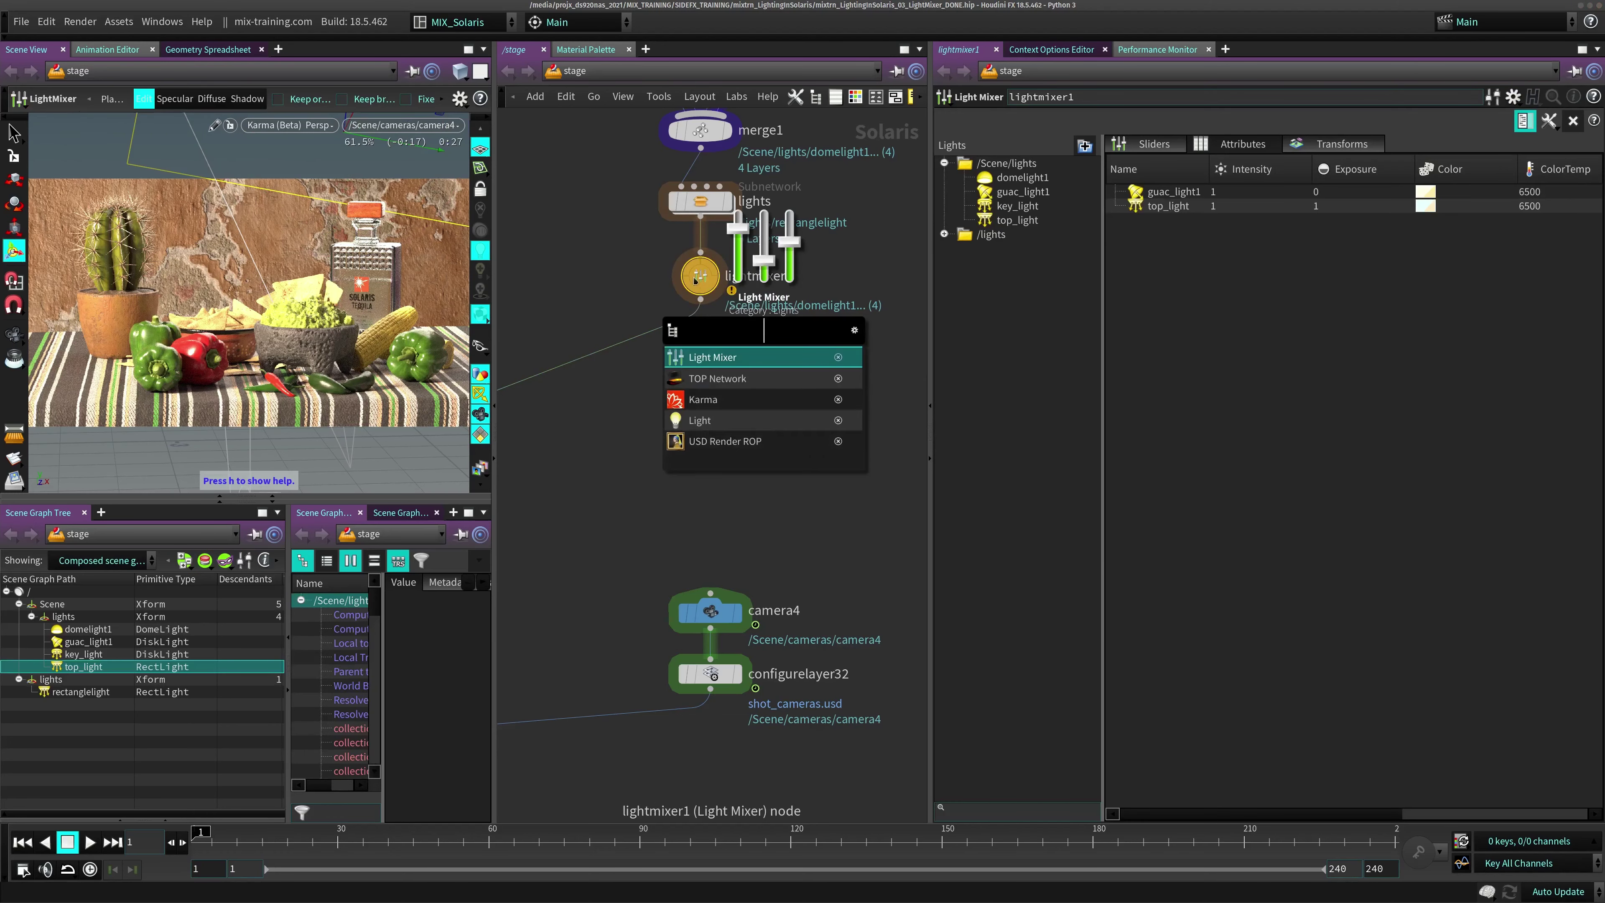
pyautogui.click(736, 357)
pyautogui.click(704, 366)
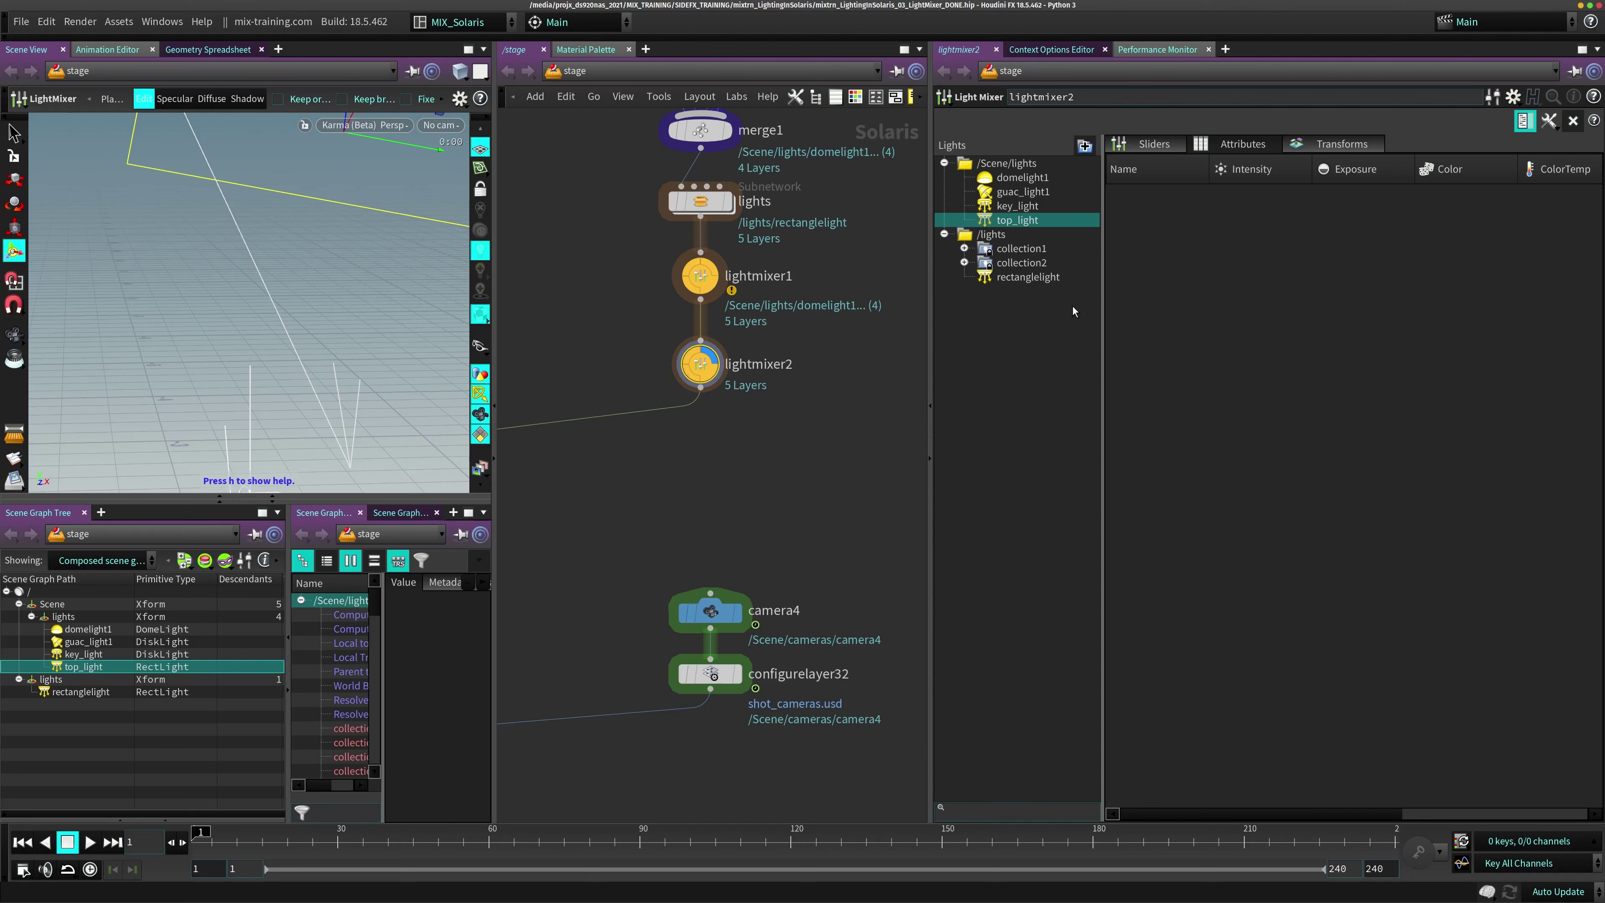
pyautogui.keyDown('shift'); pyautogui.click(1017, 206); pyautogui.keyUp('shift')
pyautogui.moveTo(1017, 205); pyautogui.dragTo(1098, 269)
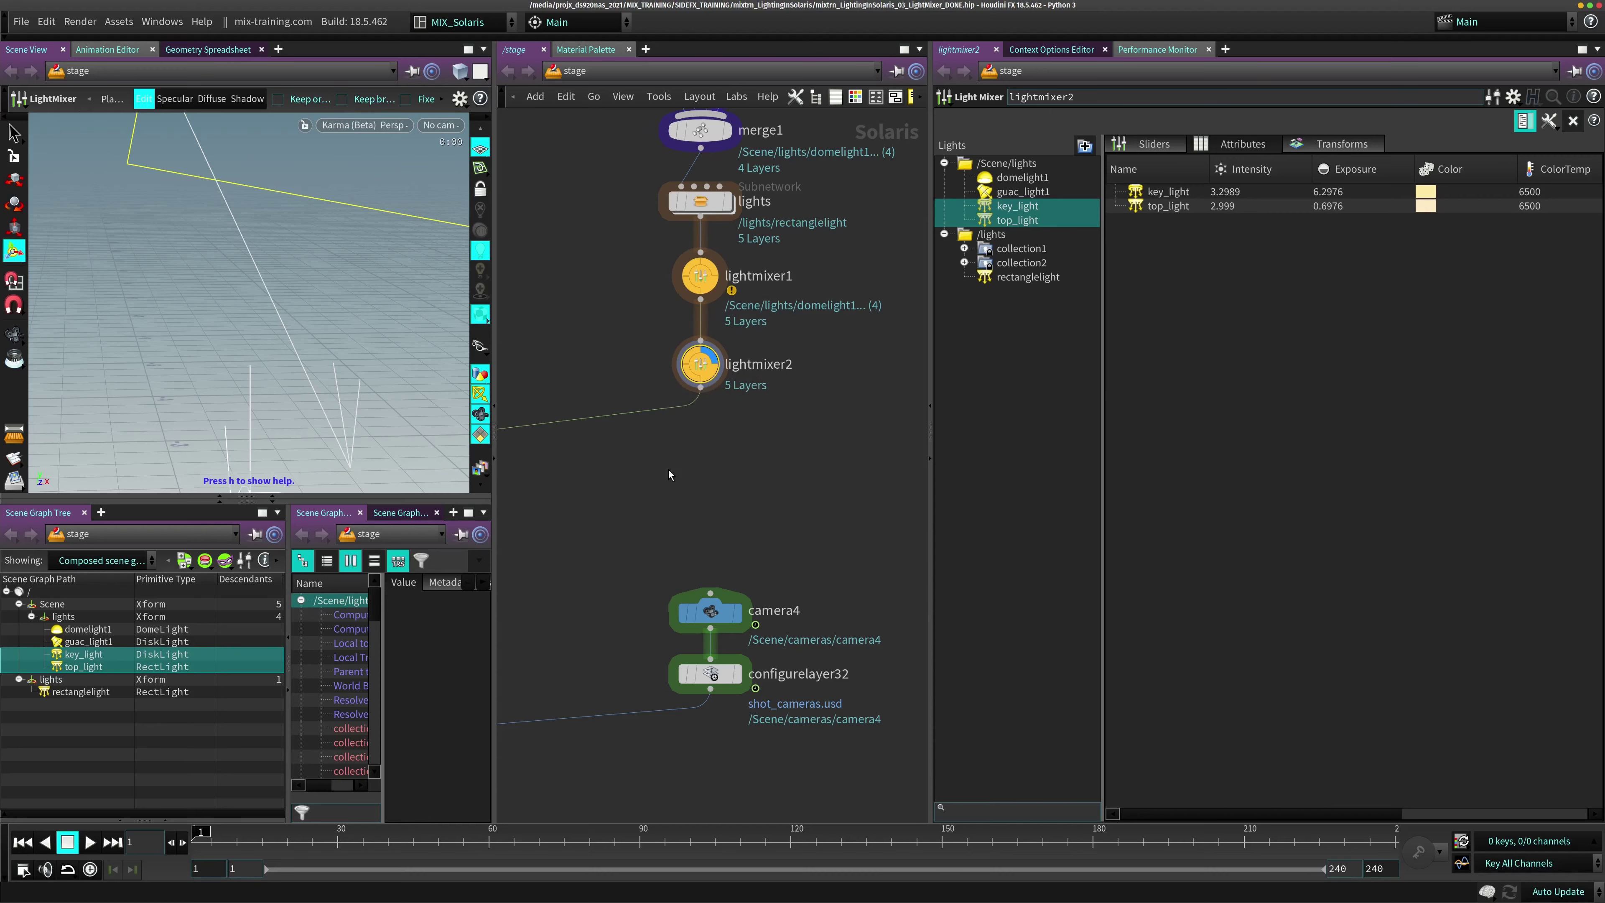
# Display the karma1 node's output and view the scene through camera4
pyautogui.moveTo(668, 469); pyautogui.dragTo(815, 481, button='middle')
pyautogui.scroll(-2, 736, 515)
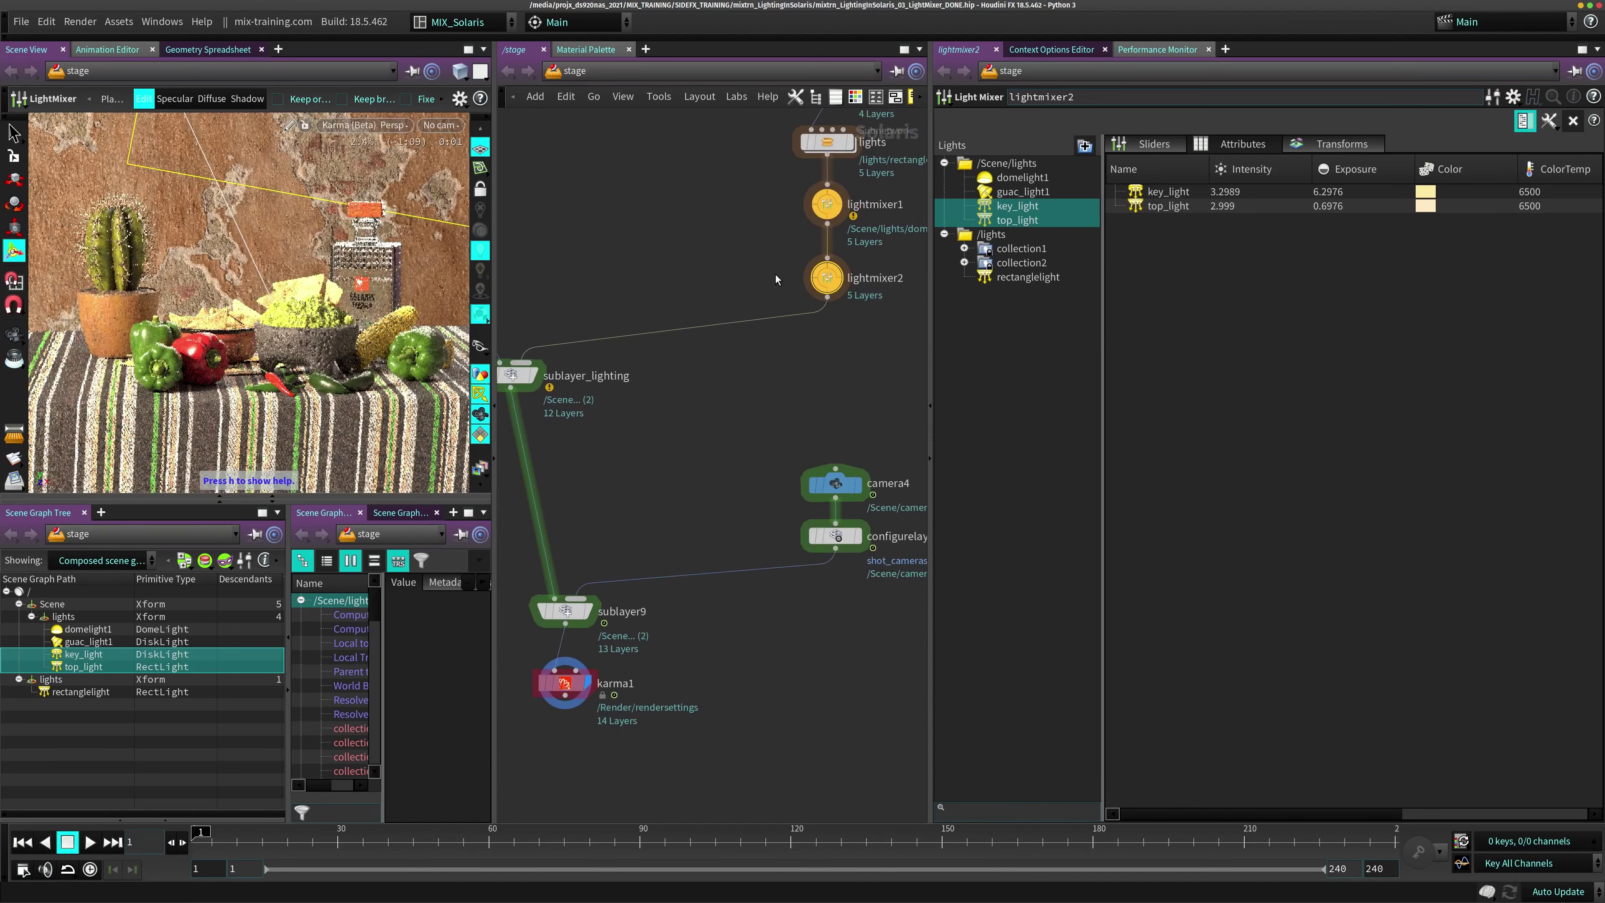
pyautogui.moveTo(774, 275); pyautogui.dragTo(668, 379, button='middle')
pyautogui.click(706, 316)
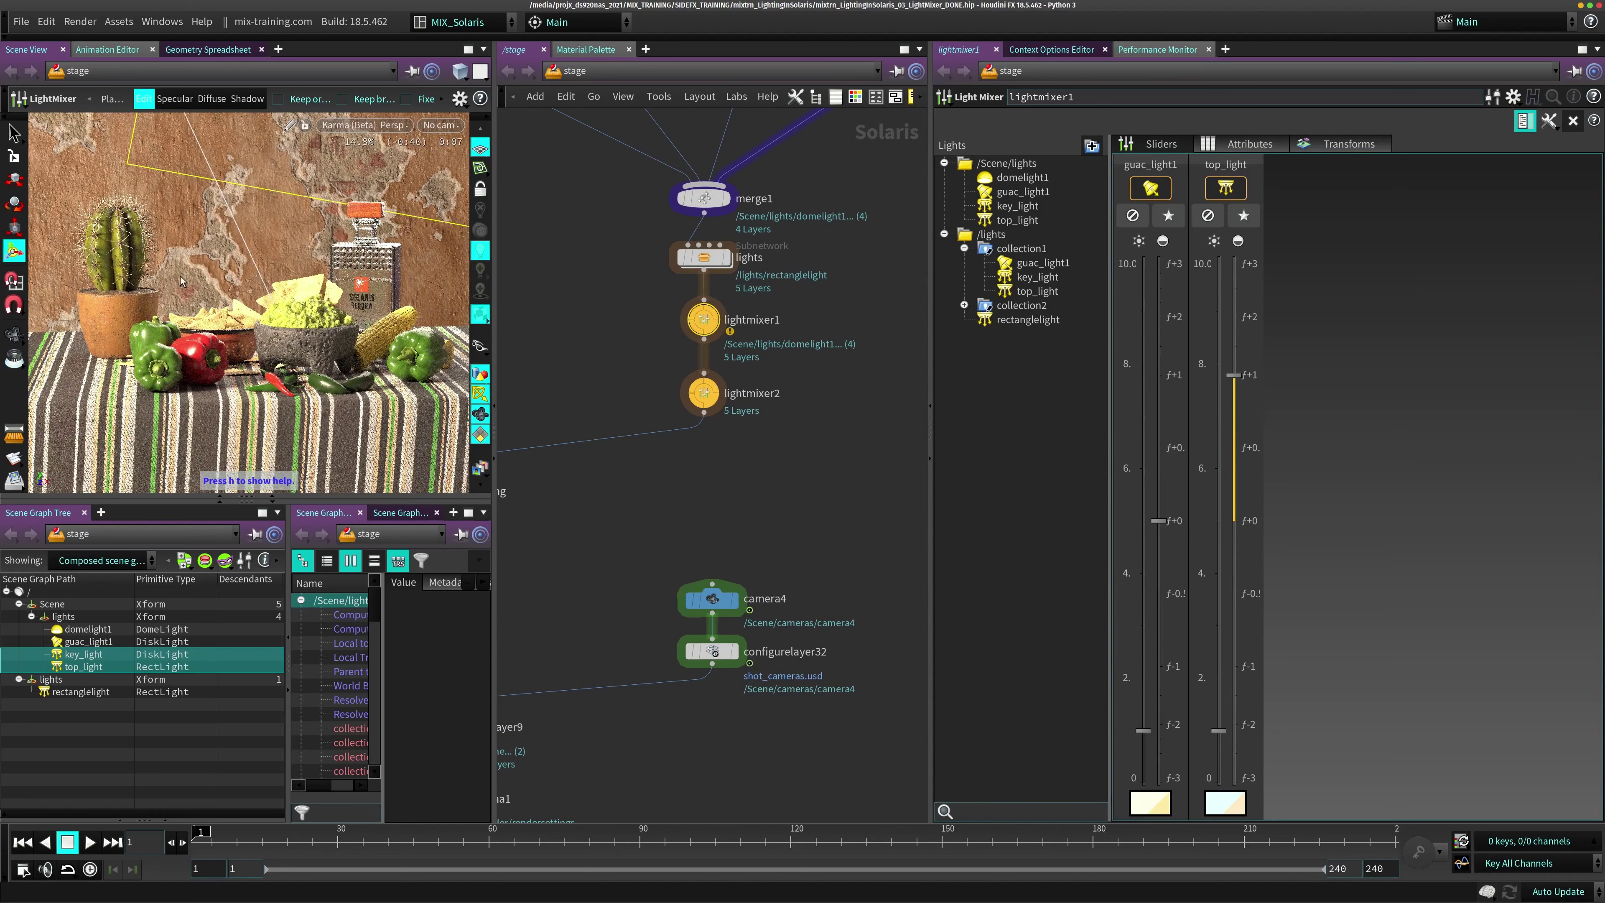
pyautogui.click(422, 125)
pyautogui.click(467, 316)
# Show lightmixer2's lights as sliders and add collection1 as a strip beside key_light and top_light
pyautogui.click(705, 392)
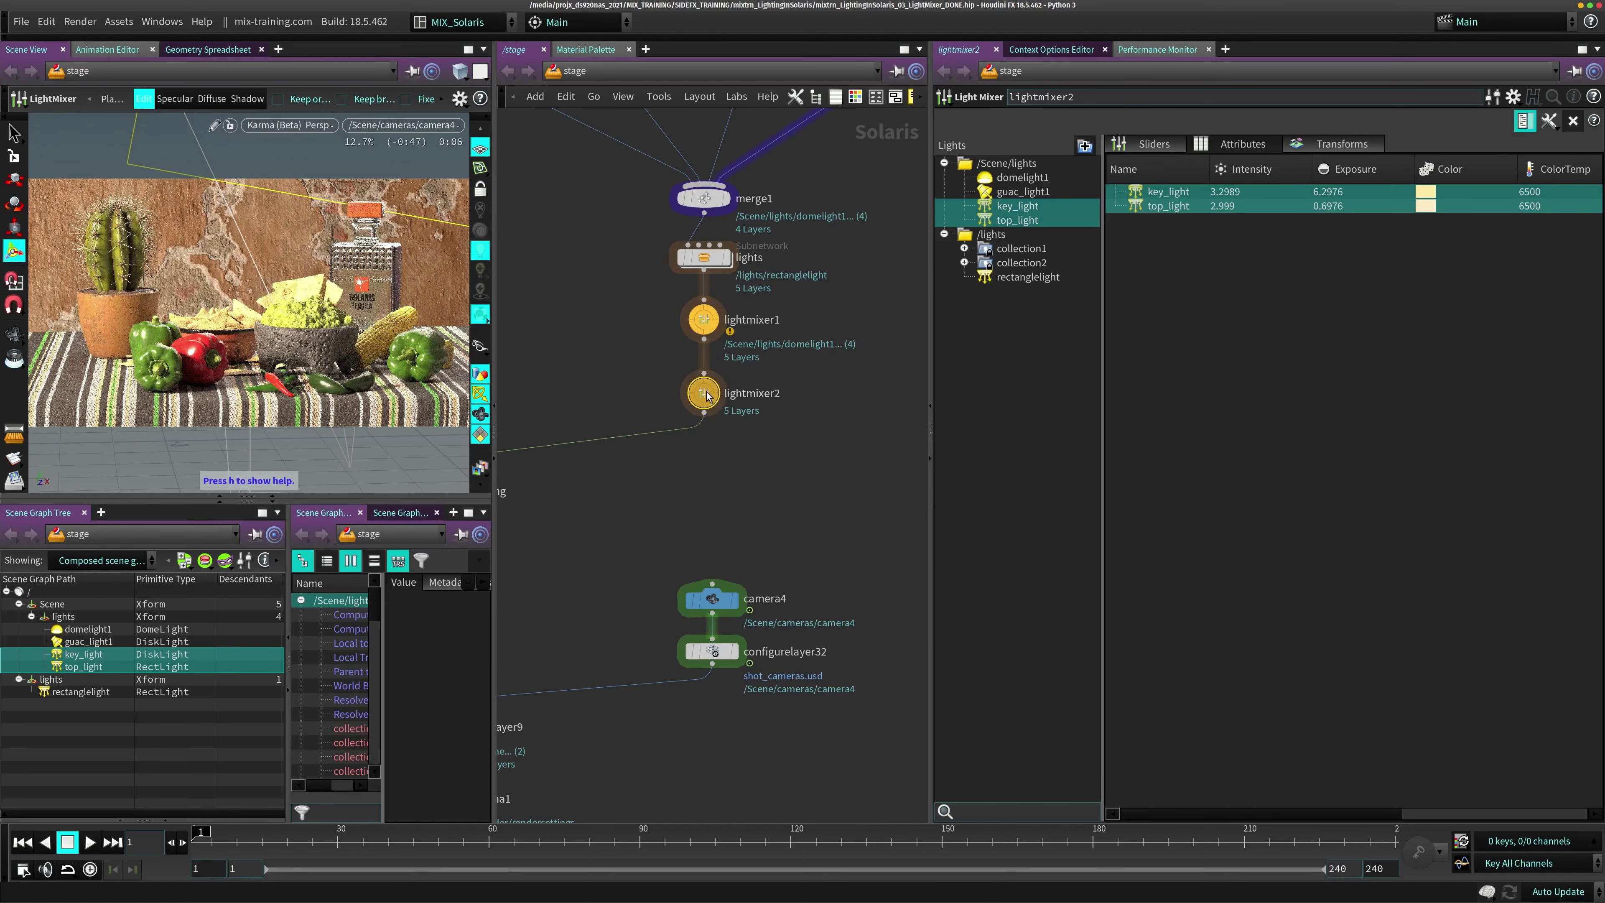
pyautogui.click(1011, 248)
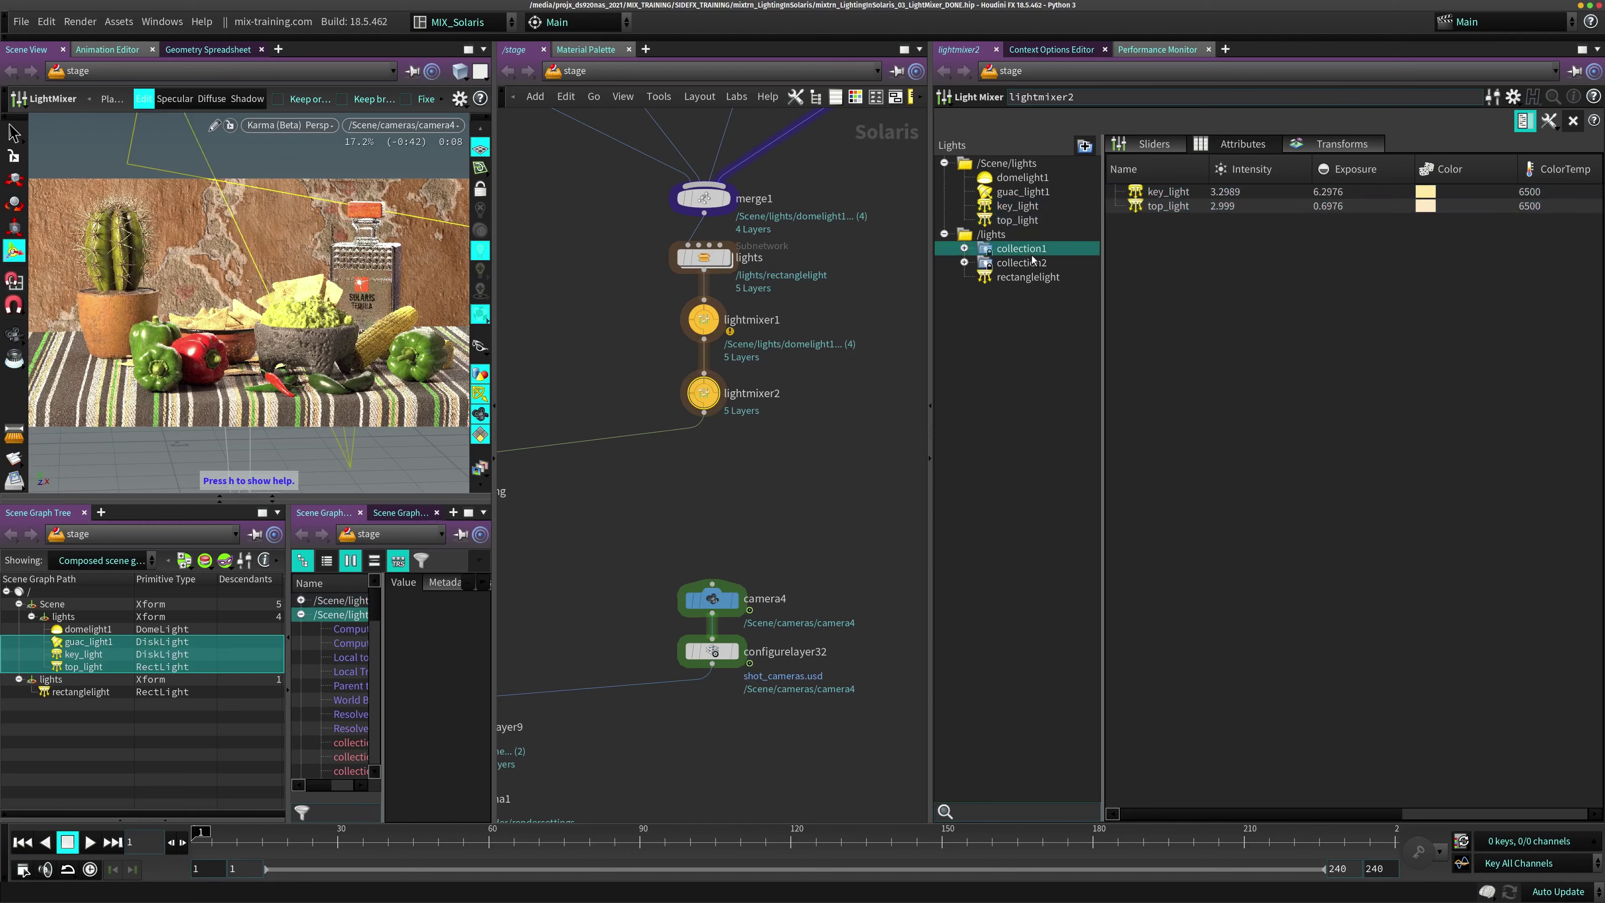
pyautogui.click(1161, 148)
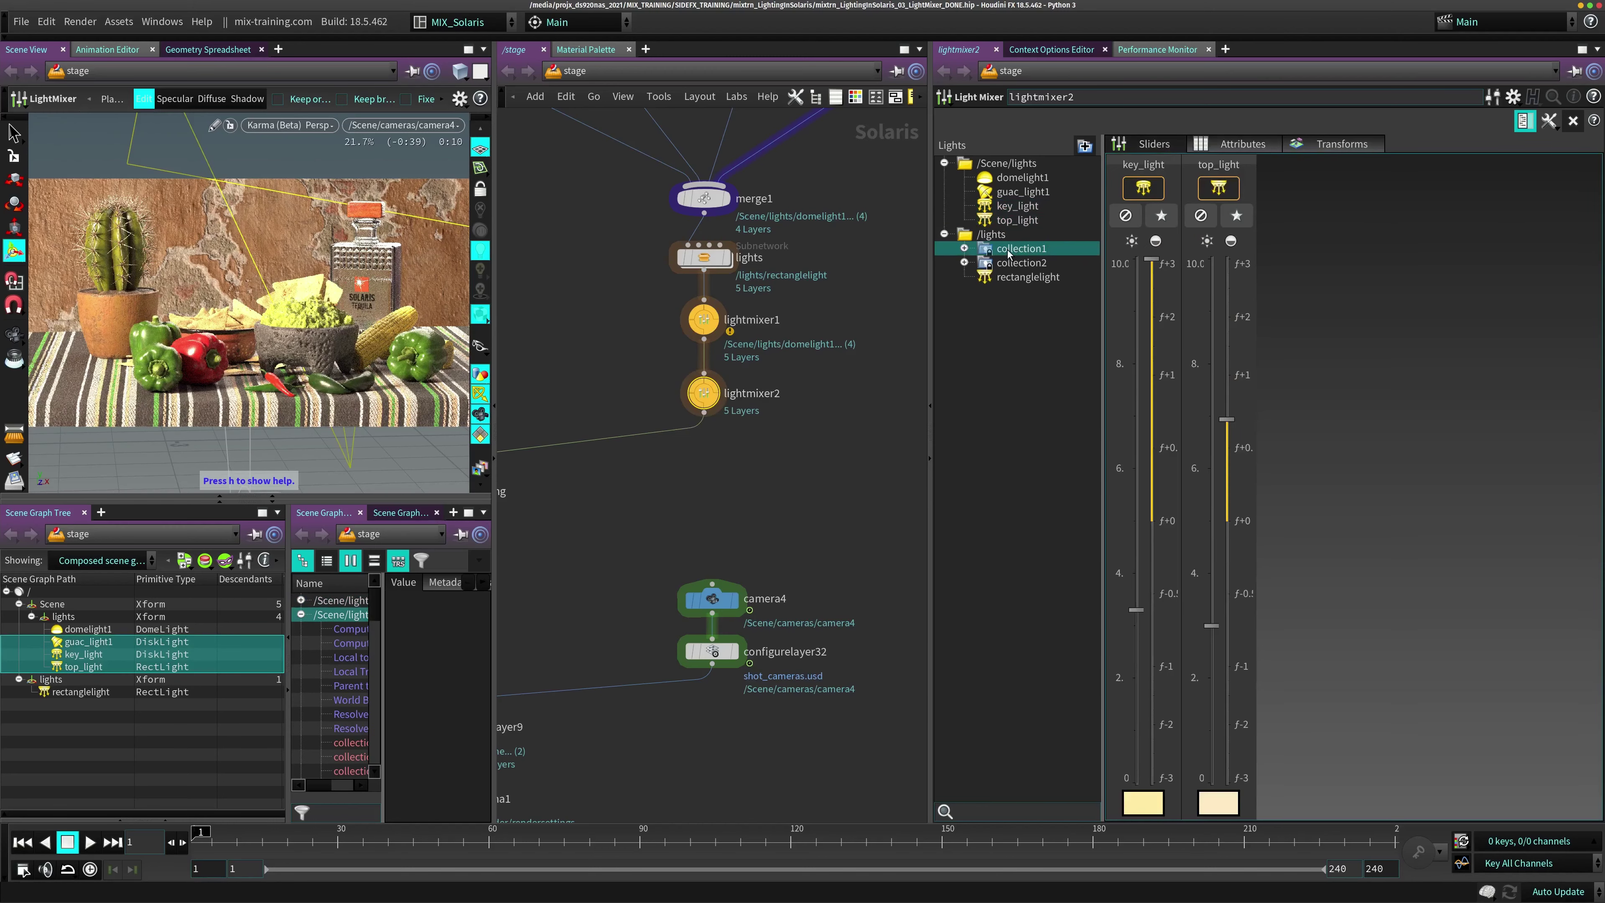
pyautogui.moveTo(1041, 264); pyautogui.dragTo(1295, 269)
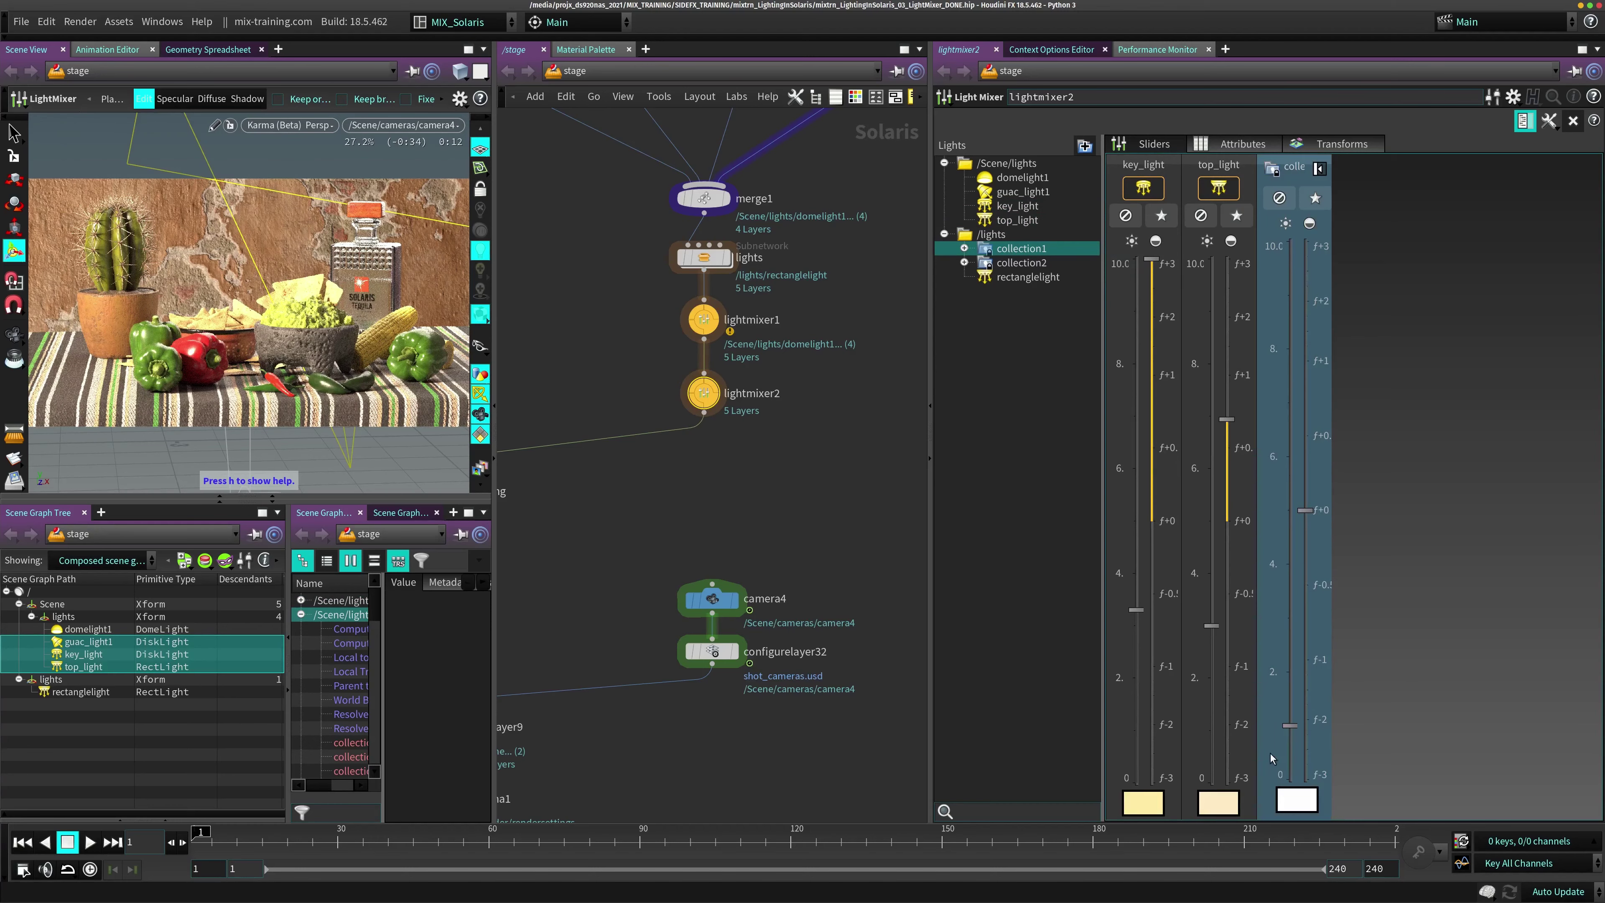
# Tint collection1 a light cyan in lightmixer2 by raising its color temperature offset to about 0.942
pyautogui.click(1029, 265)
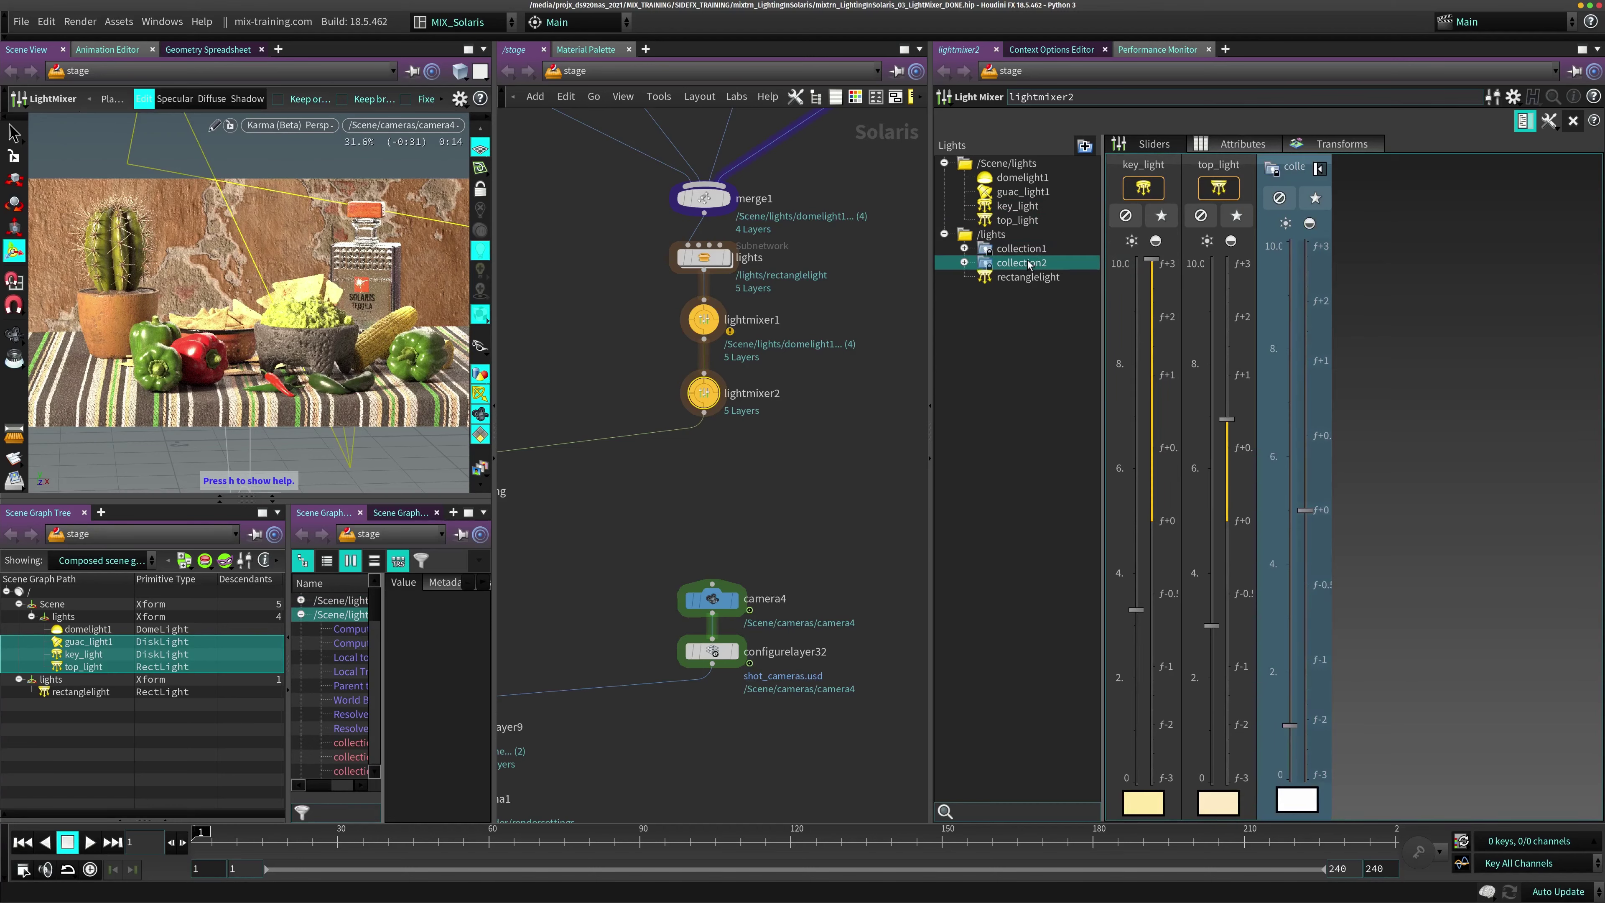
pyautogui.click(1011, 236)
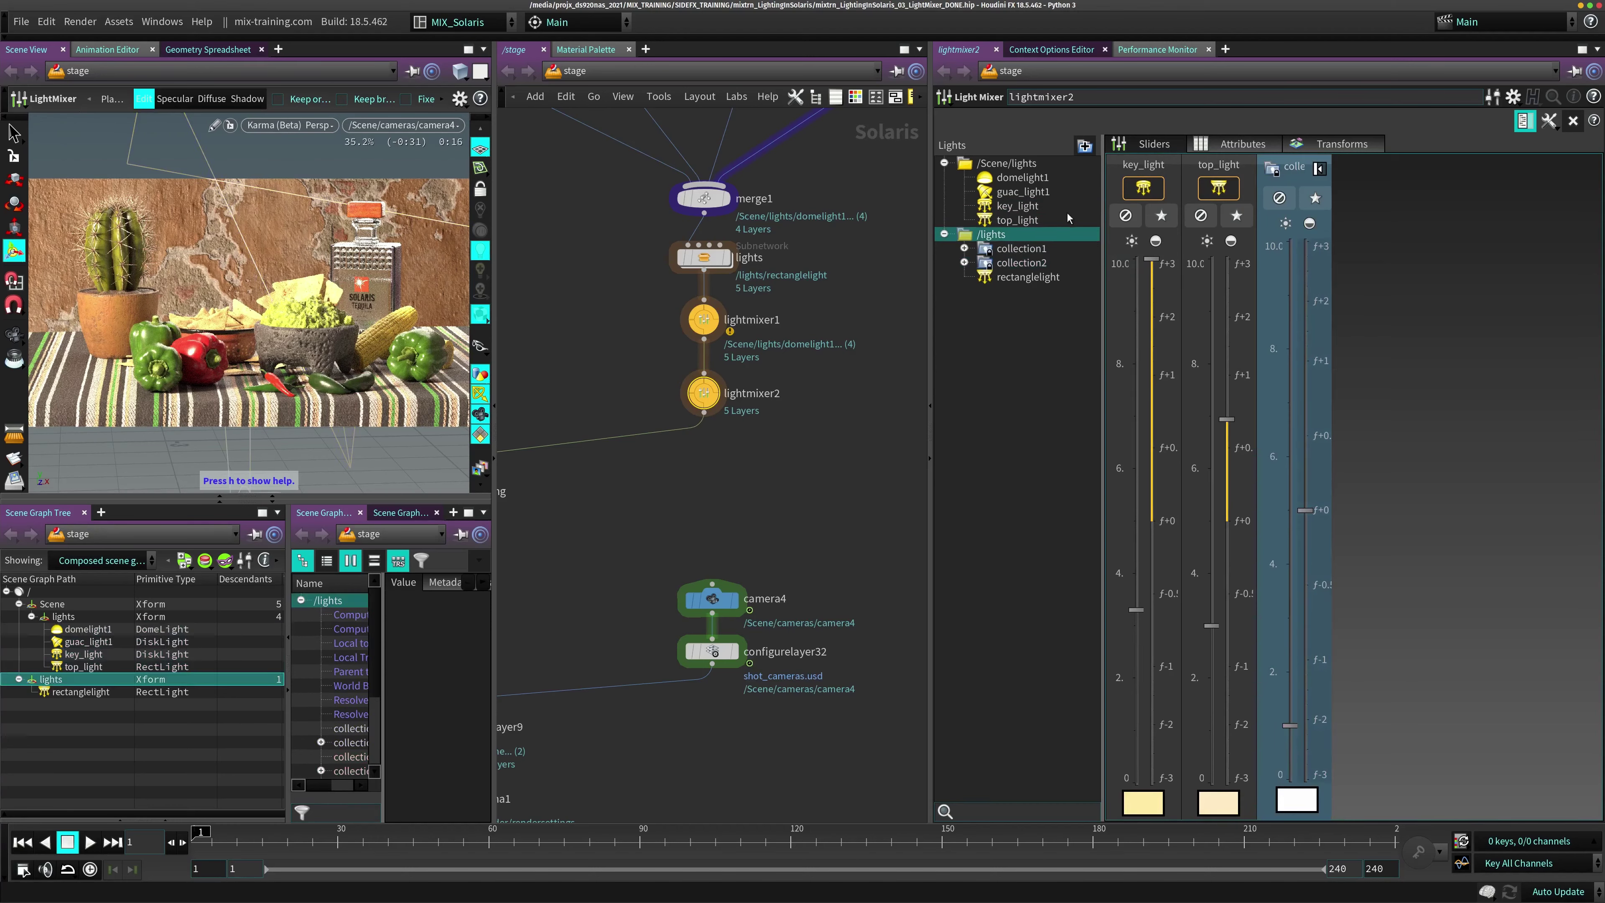
pyautogui.click(1036, 249)
pyautogui.click(1301, 804)
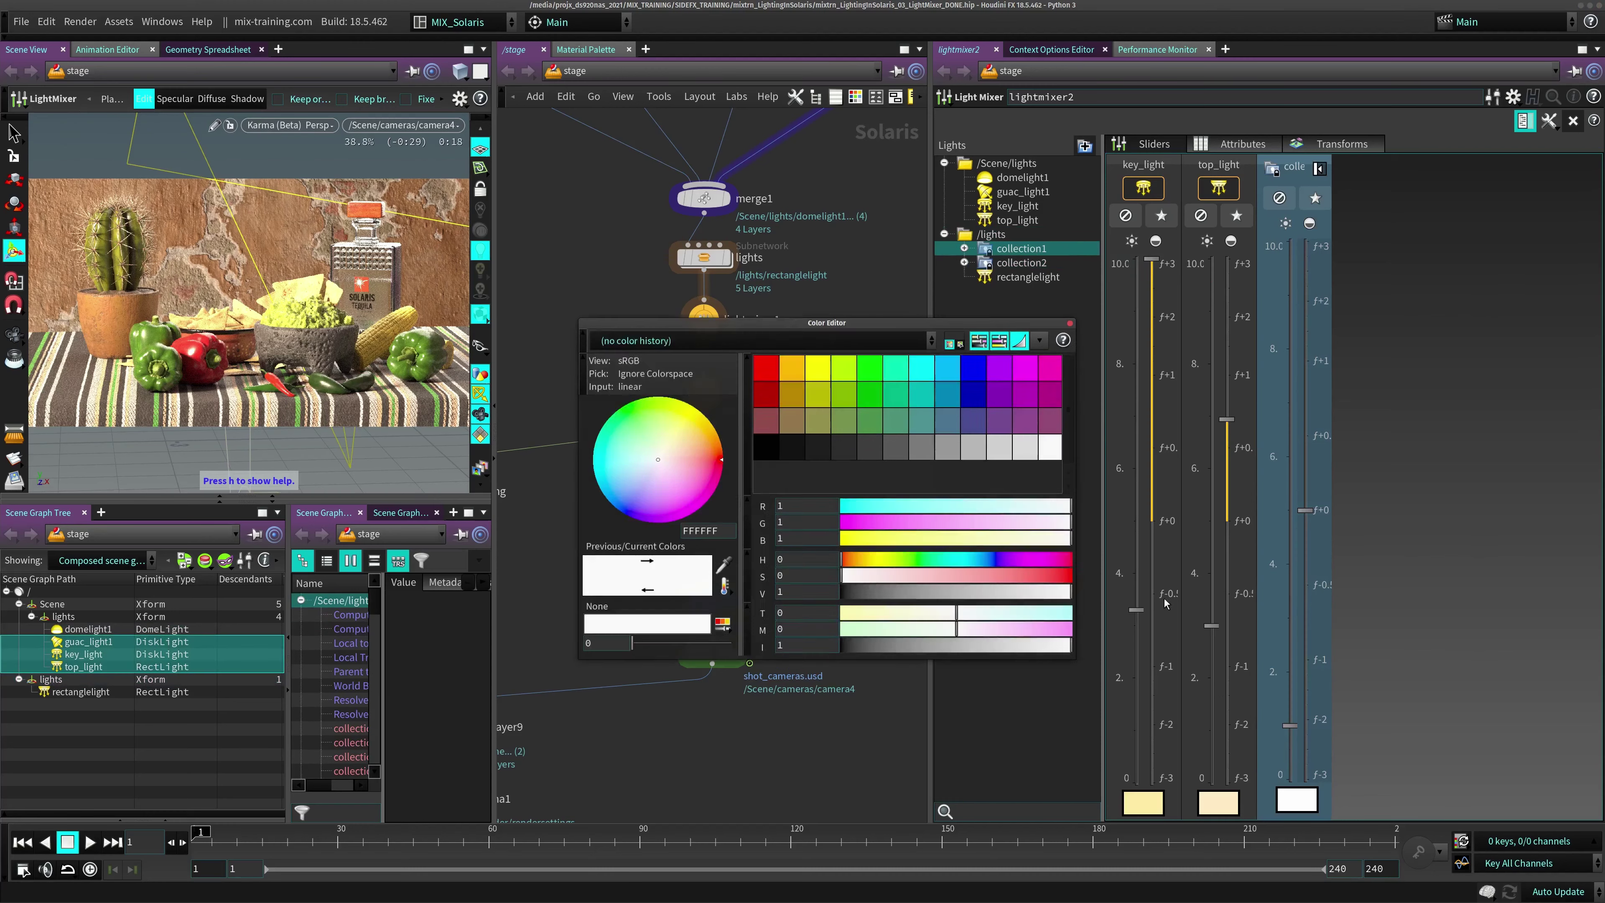
pyautogui.moveTo(948, 622); pyautogui.dragTo(1068, 621)
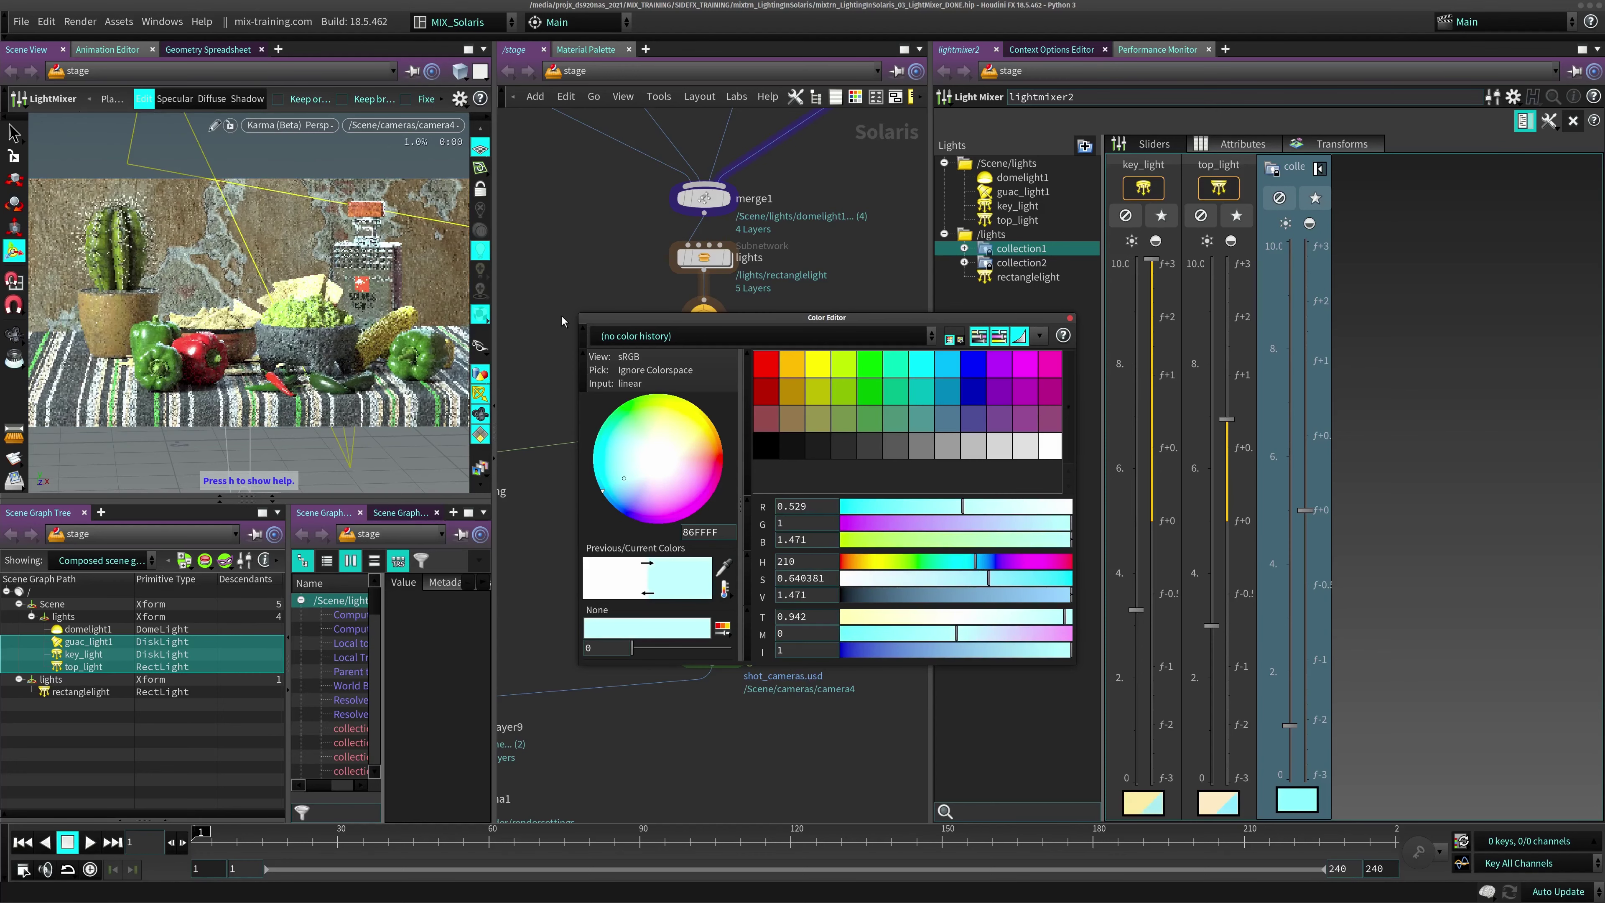
pyautogui.click(1067, 316)
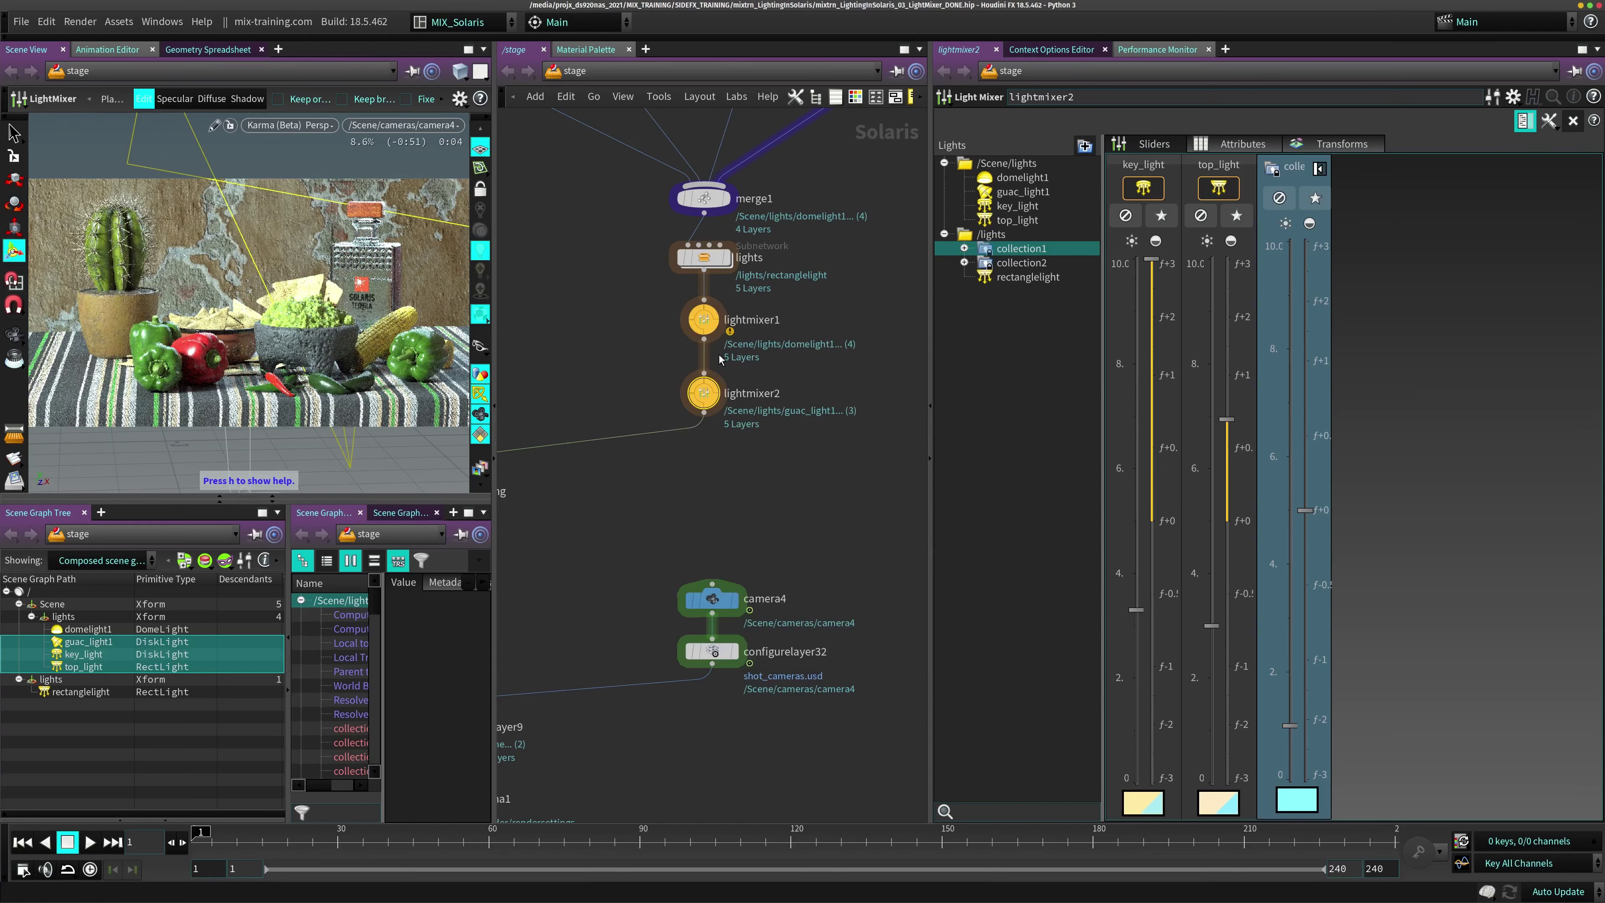
# Select lightmixer1 and set the displayed output back to the karma1 node
pyautogui.moveTo(718, 359); pyautogui.dragTo(692, 397, button='middle')
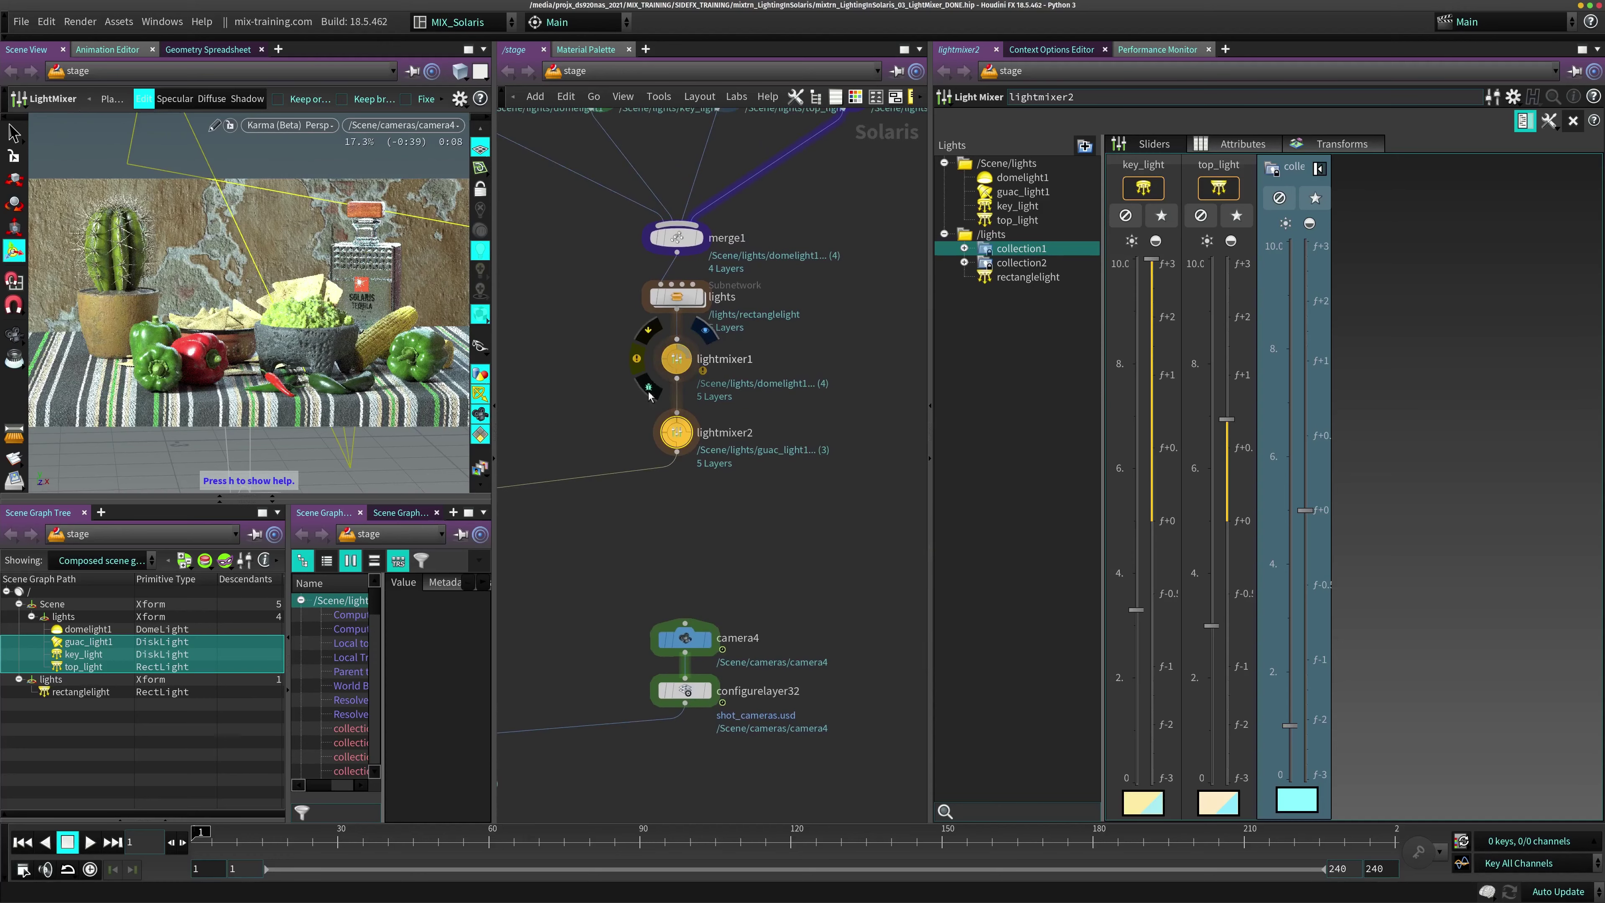
pyautogui.click(659, 359)
pyautogui.click(675, 361)
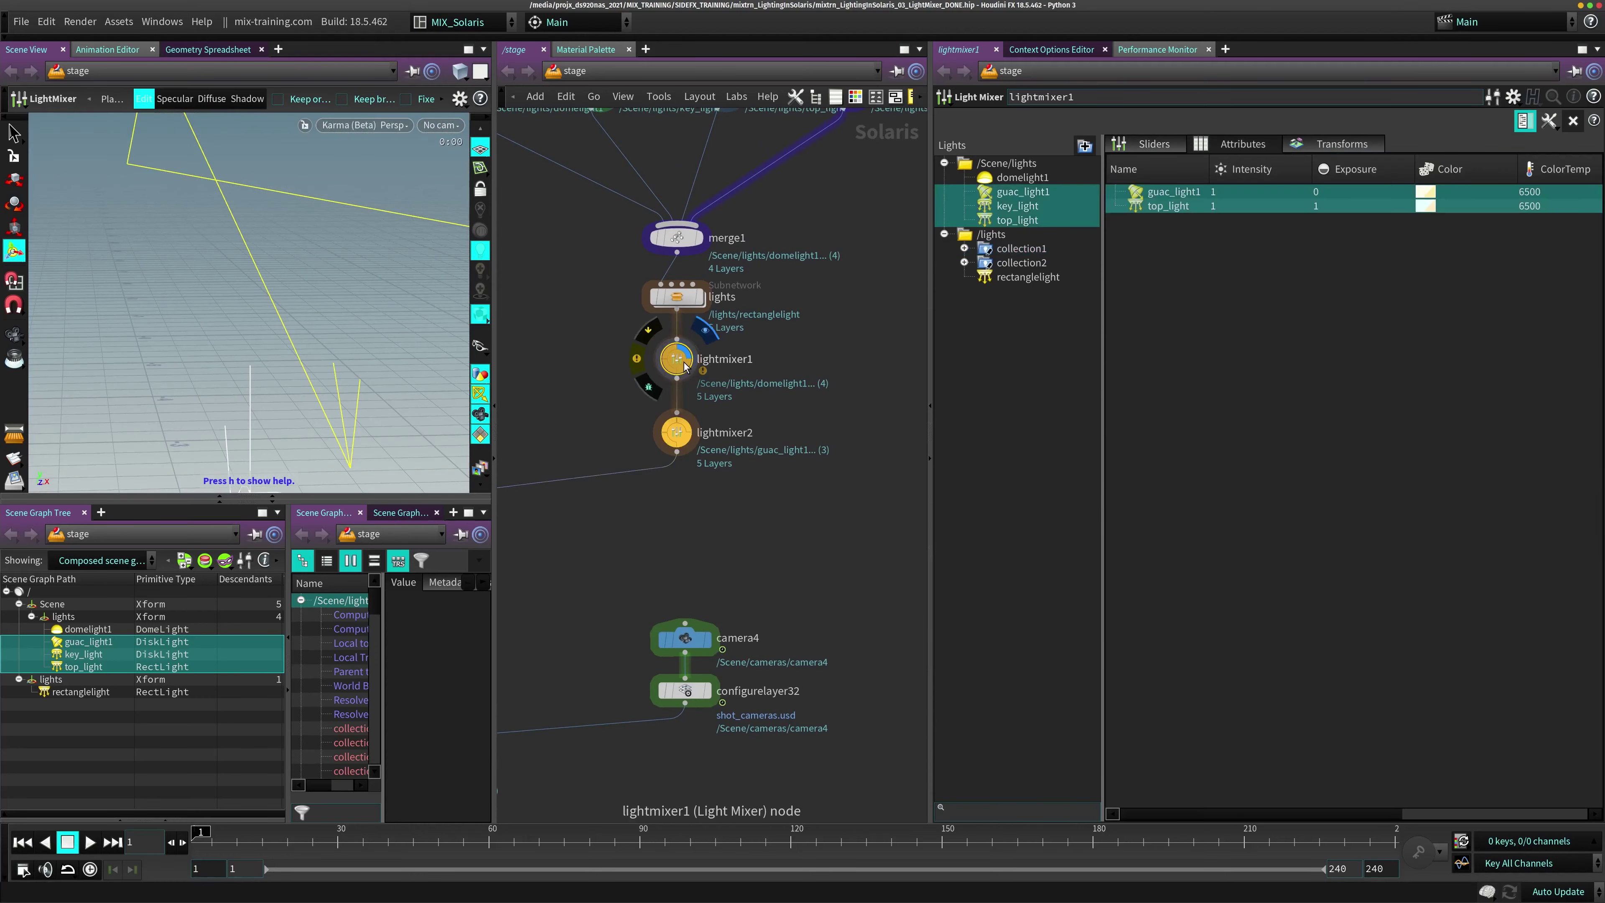
pyautogui.moveTo(654, 573); pyautogui.dragTo(774, 292, button='middle')
pyautogui.click(559, 557)
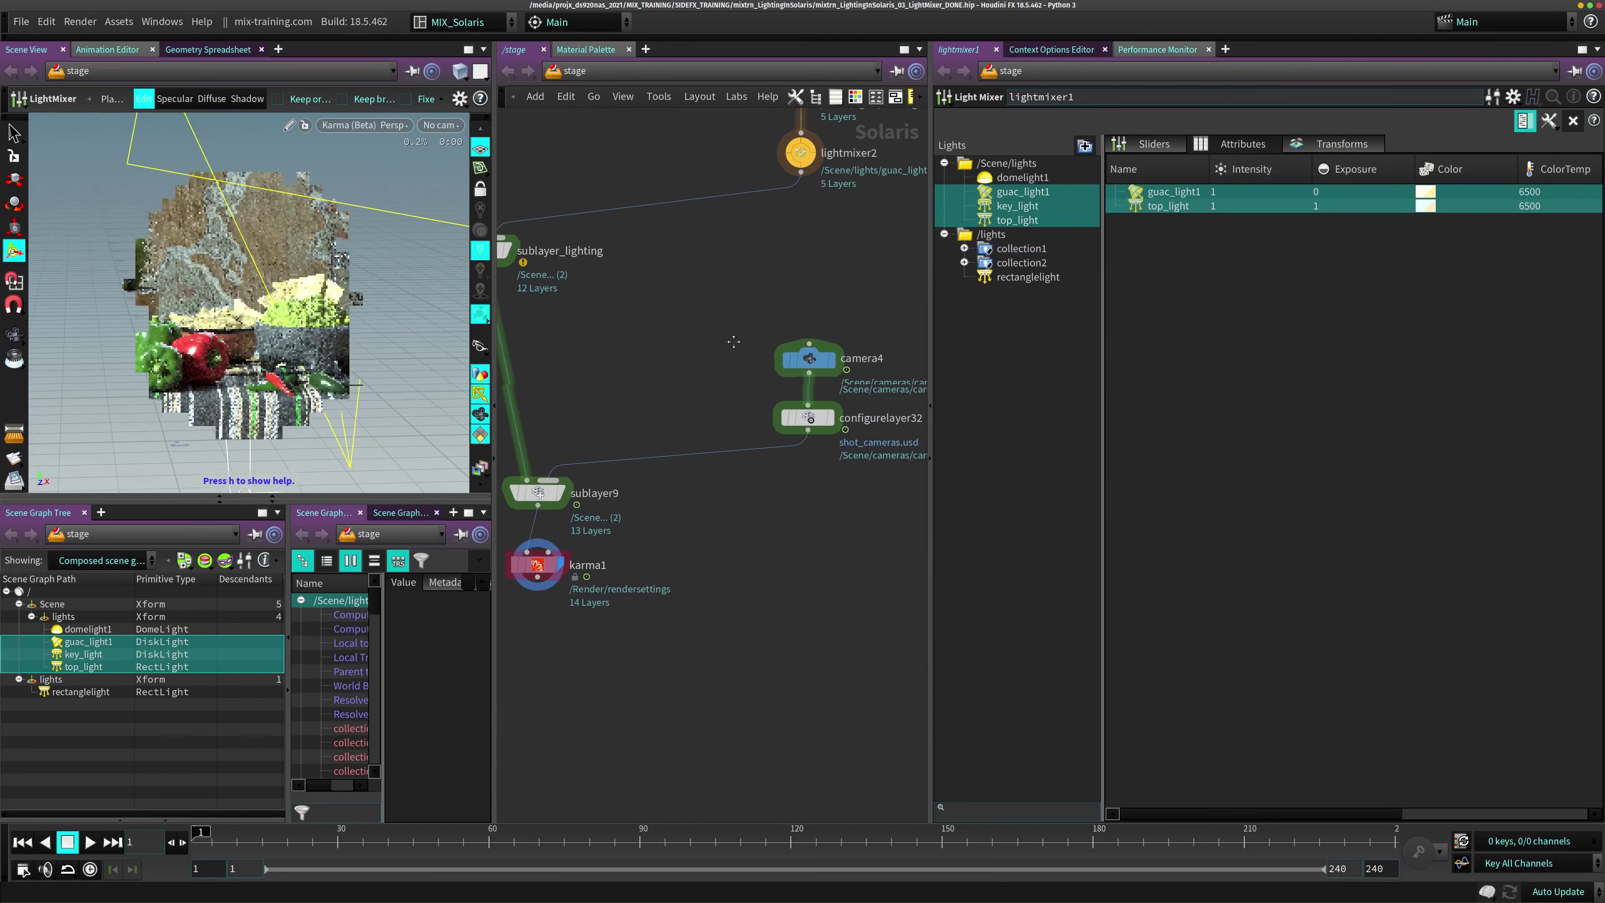
# Toggle the bypass of lightmixer2 repeatedly to compare the render with and without its tint, ending with it enabled
pyautogui.moveTo(785, 216); pyautogui.dragTo(628, 500, button='middle')
pyautogui.click(609, 403)
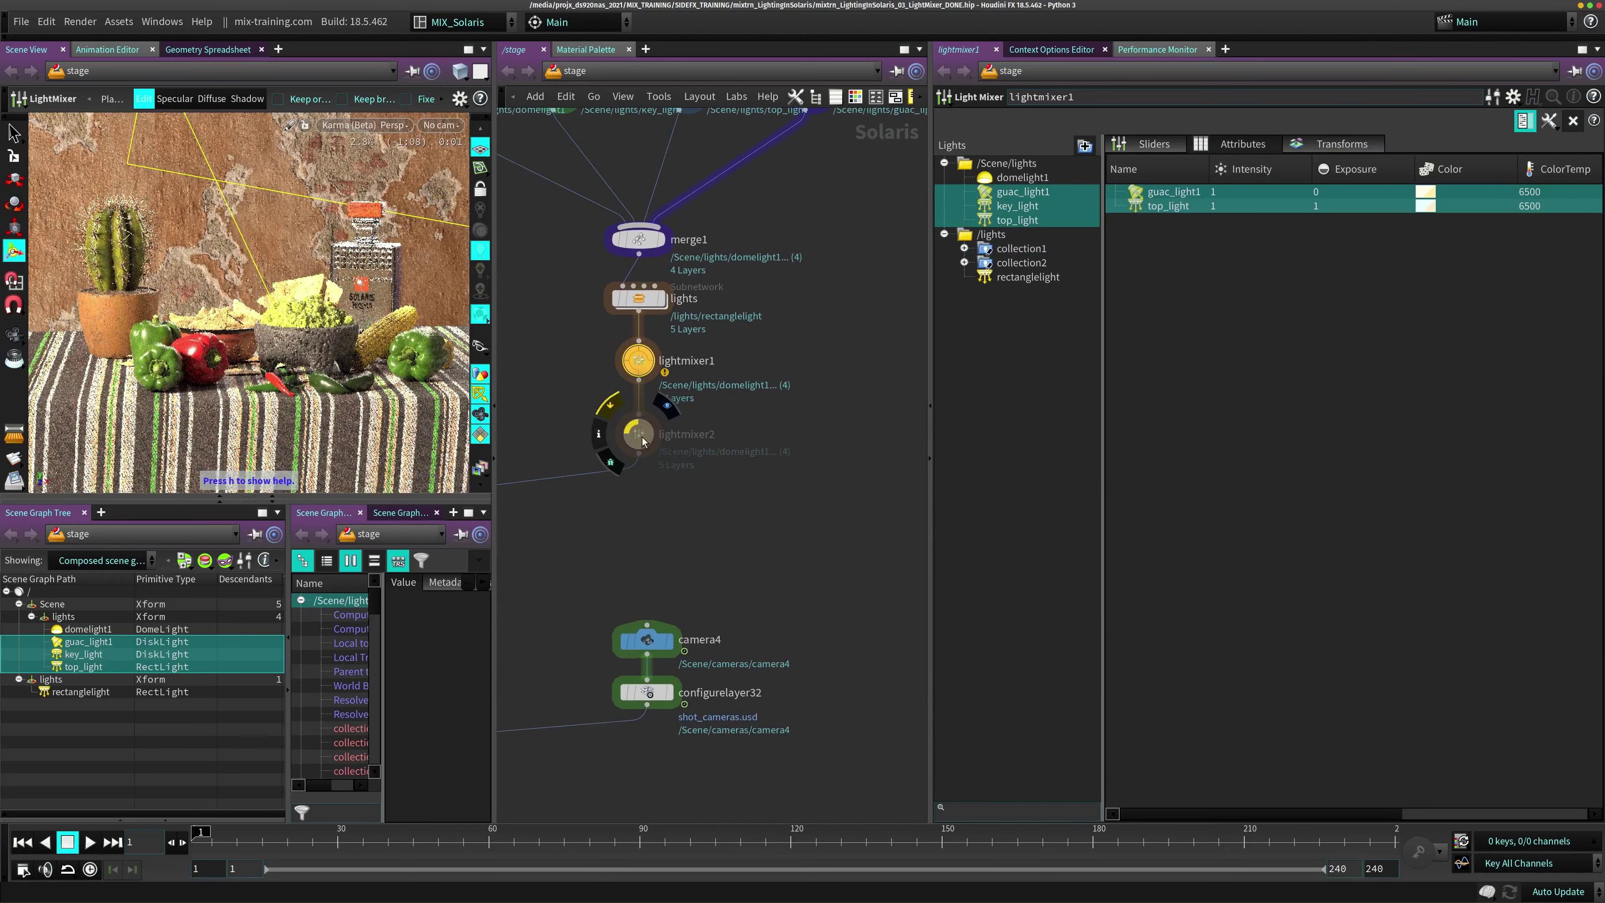
pyautogui.click(611, 405)
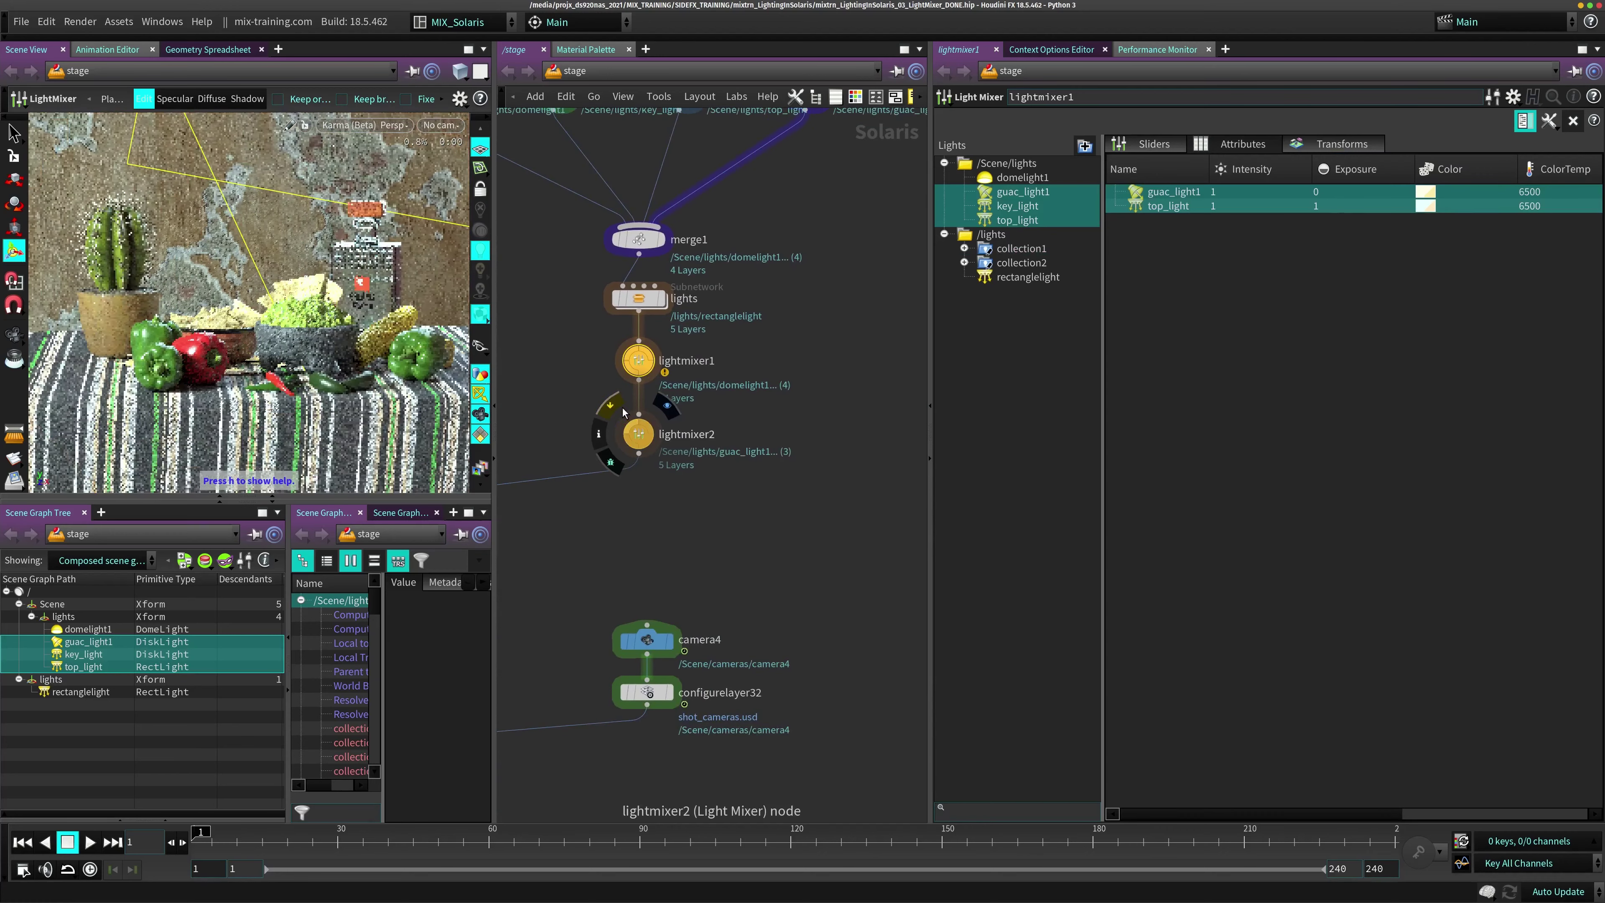
pyautogui.click(611, 405)
pyautogui.click(611, 405)
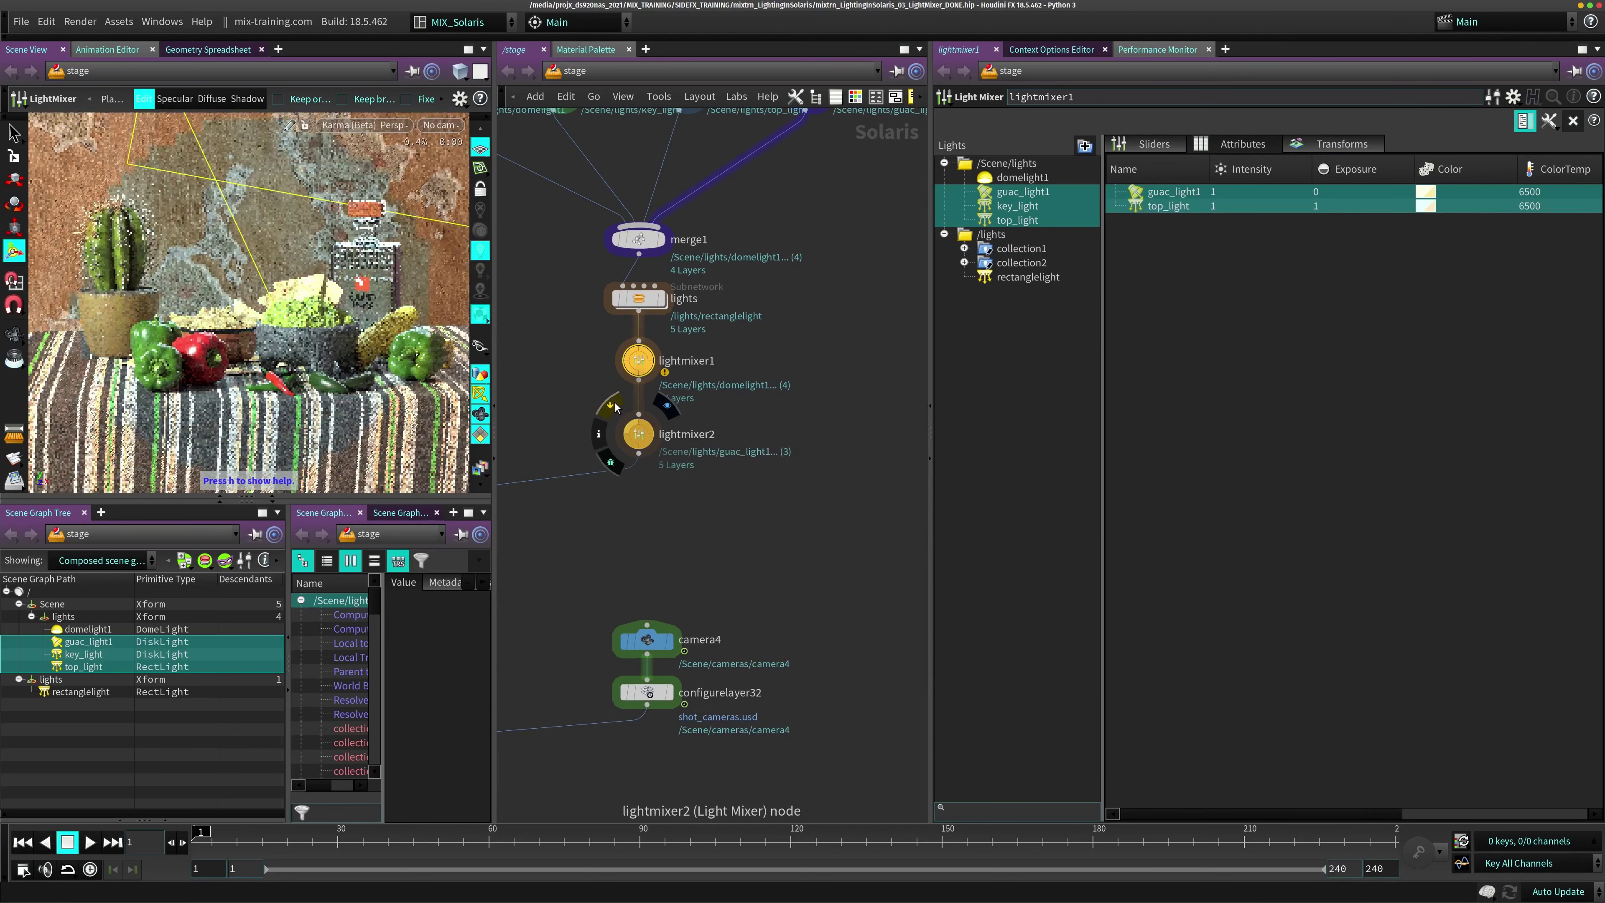
# View the scene through camera4 and compare the framed render with lightmixer2 bypassed and enabled again
pyautogui.click(436, 126)
pyautogui.click(468, 146)
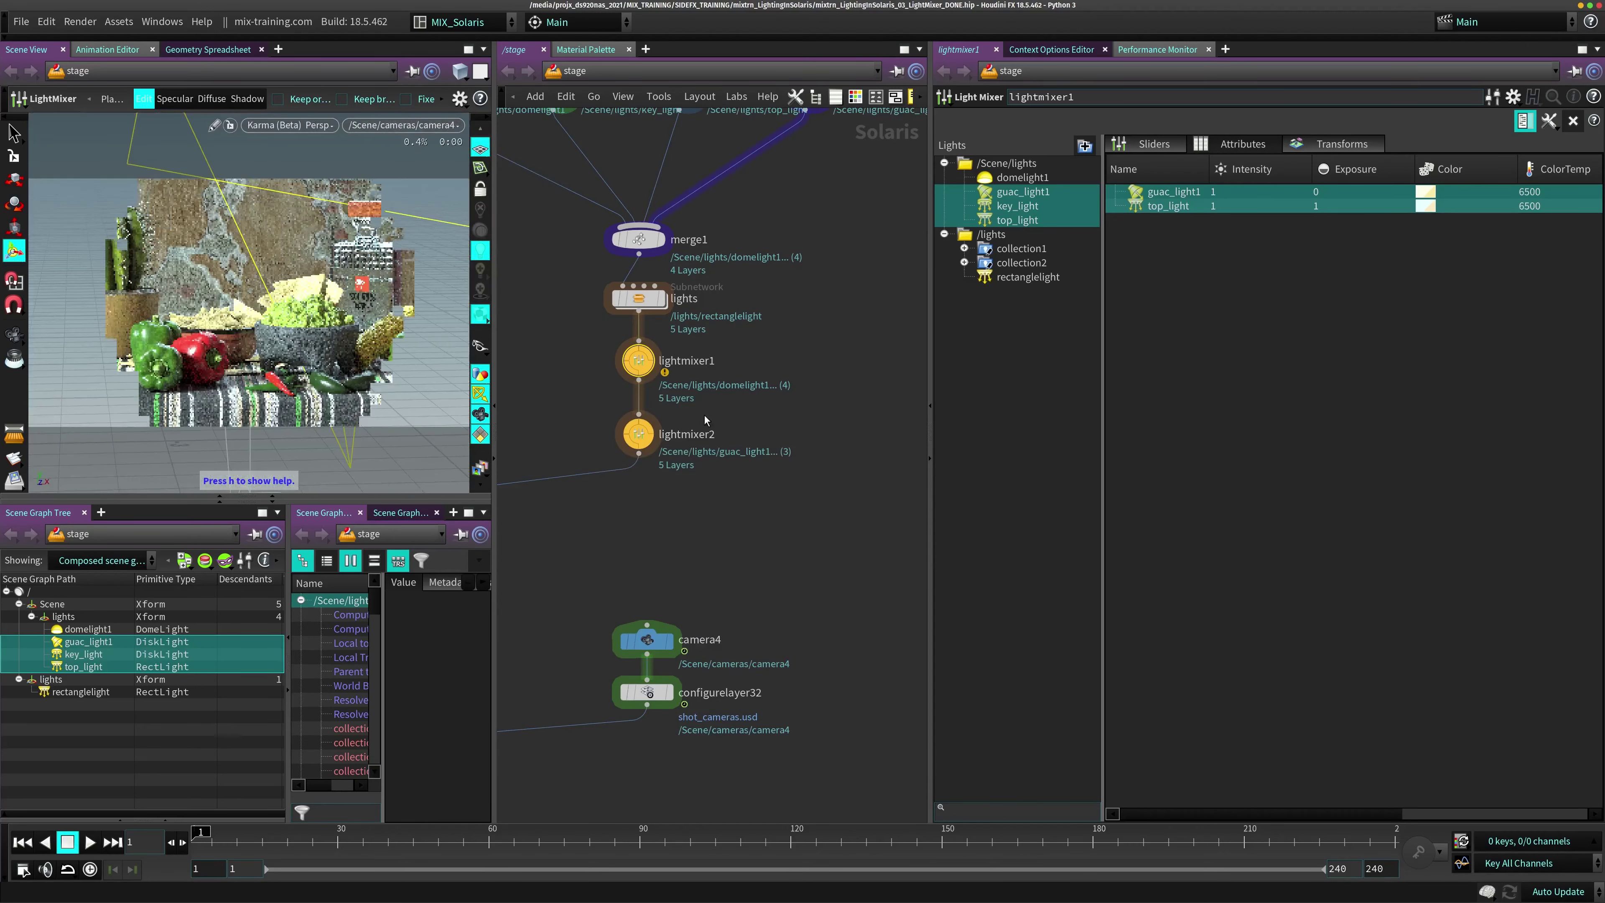
pyautogui.click(611, 408)
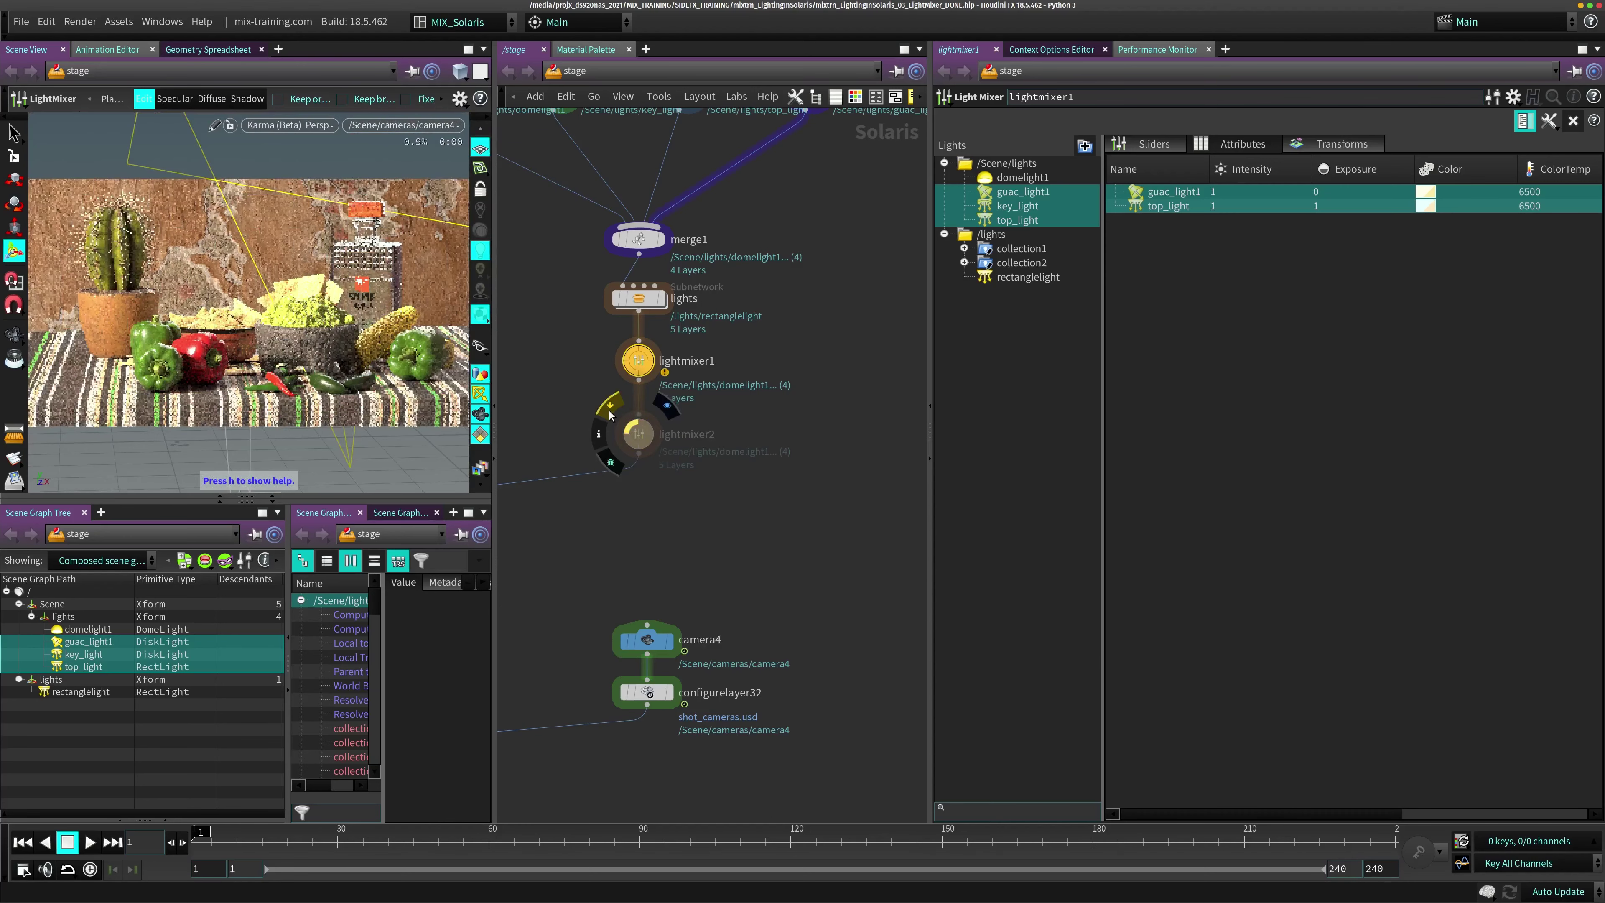
pyautogui.click(610, 408)
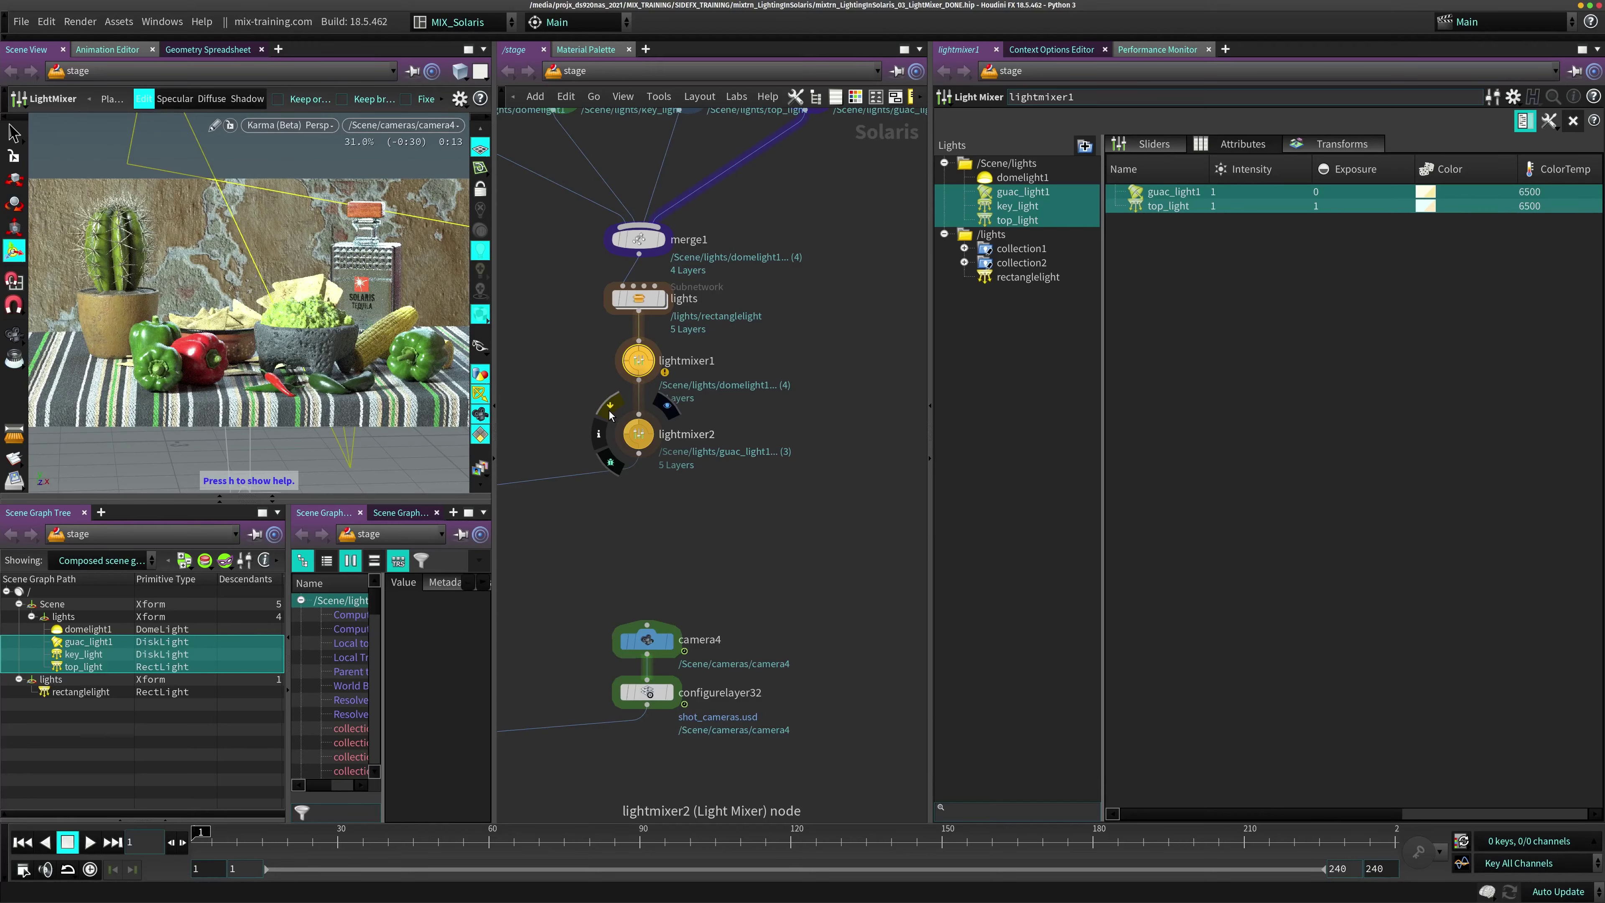
# Move the lightmixer2 node closer beneath lightmixer1 in the network
pyautogui.moveTo(628, 509); pyautogui.dragTo(766, 517, button='middle')
pyautogui.moveTo(777, 443); pyautogui.dragTo(777, 428)
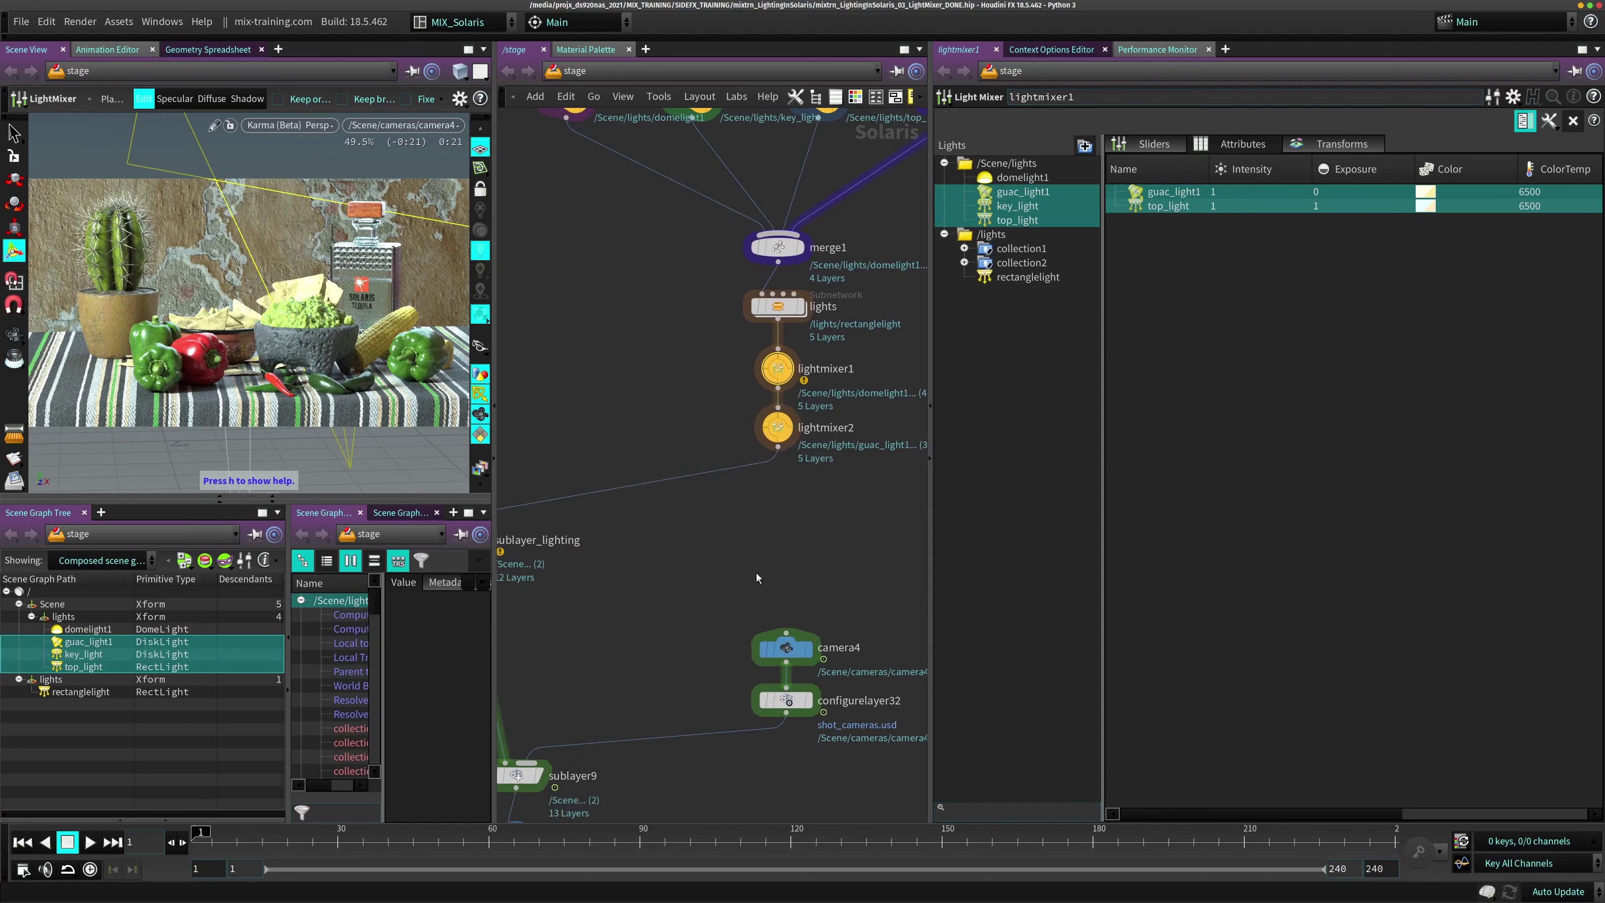
pyautogui.moveTo(756, 574); pyautogui.dragTo(776, 519, button='middle')
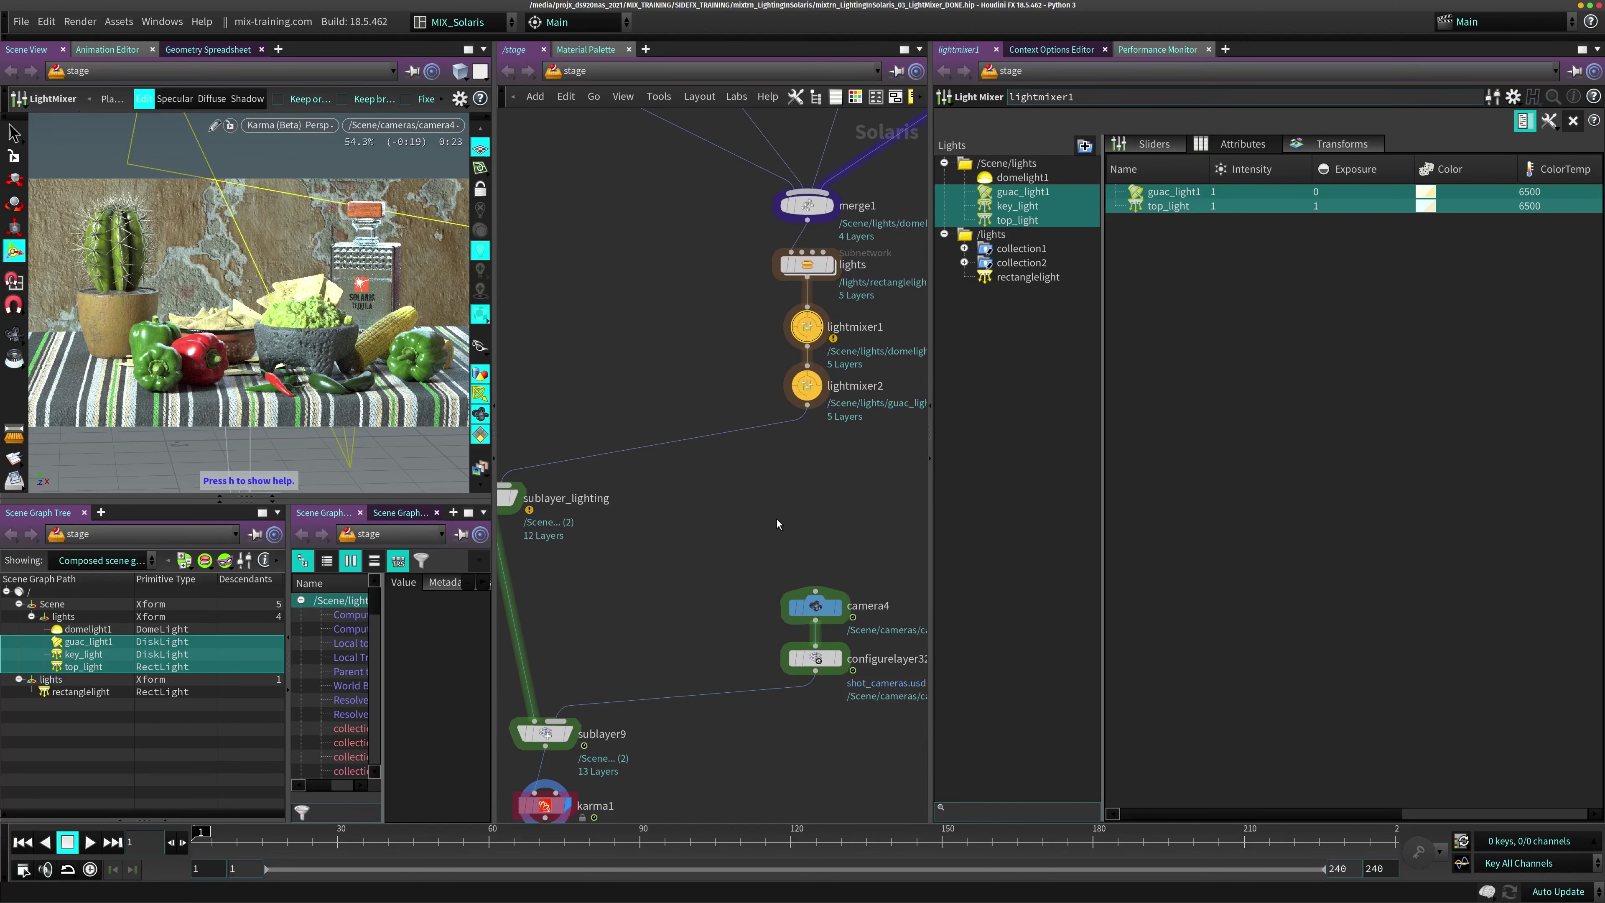
pyautogui.scroll(2, 776, 519)
pyautogui.moveTo(612, 548); pyautogui.dragTo(731, 422, button='middle')
pyautogui.scroll(-5, 731, 423)
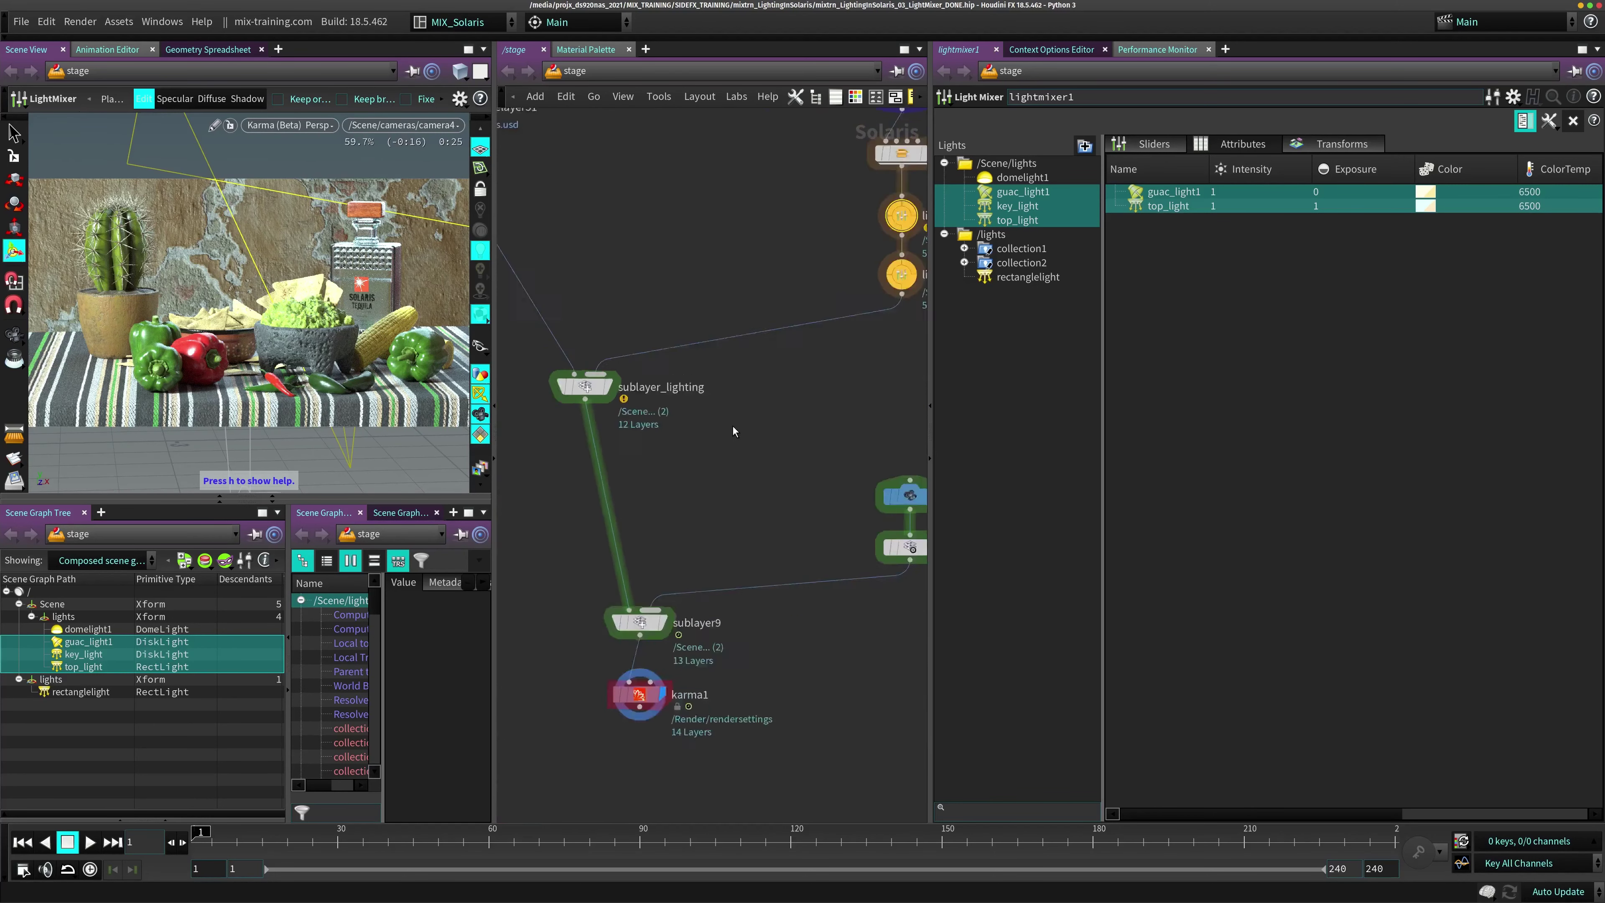